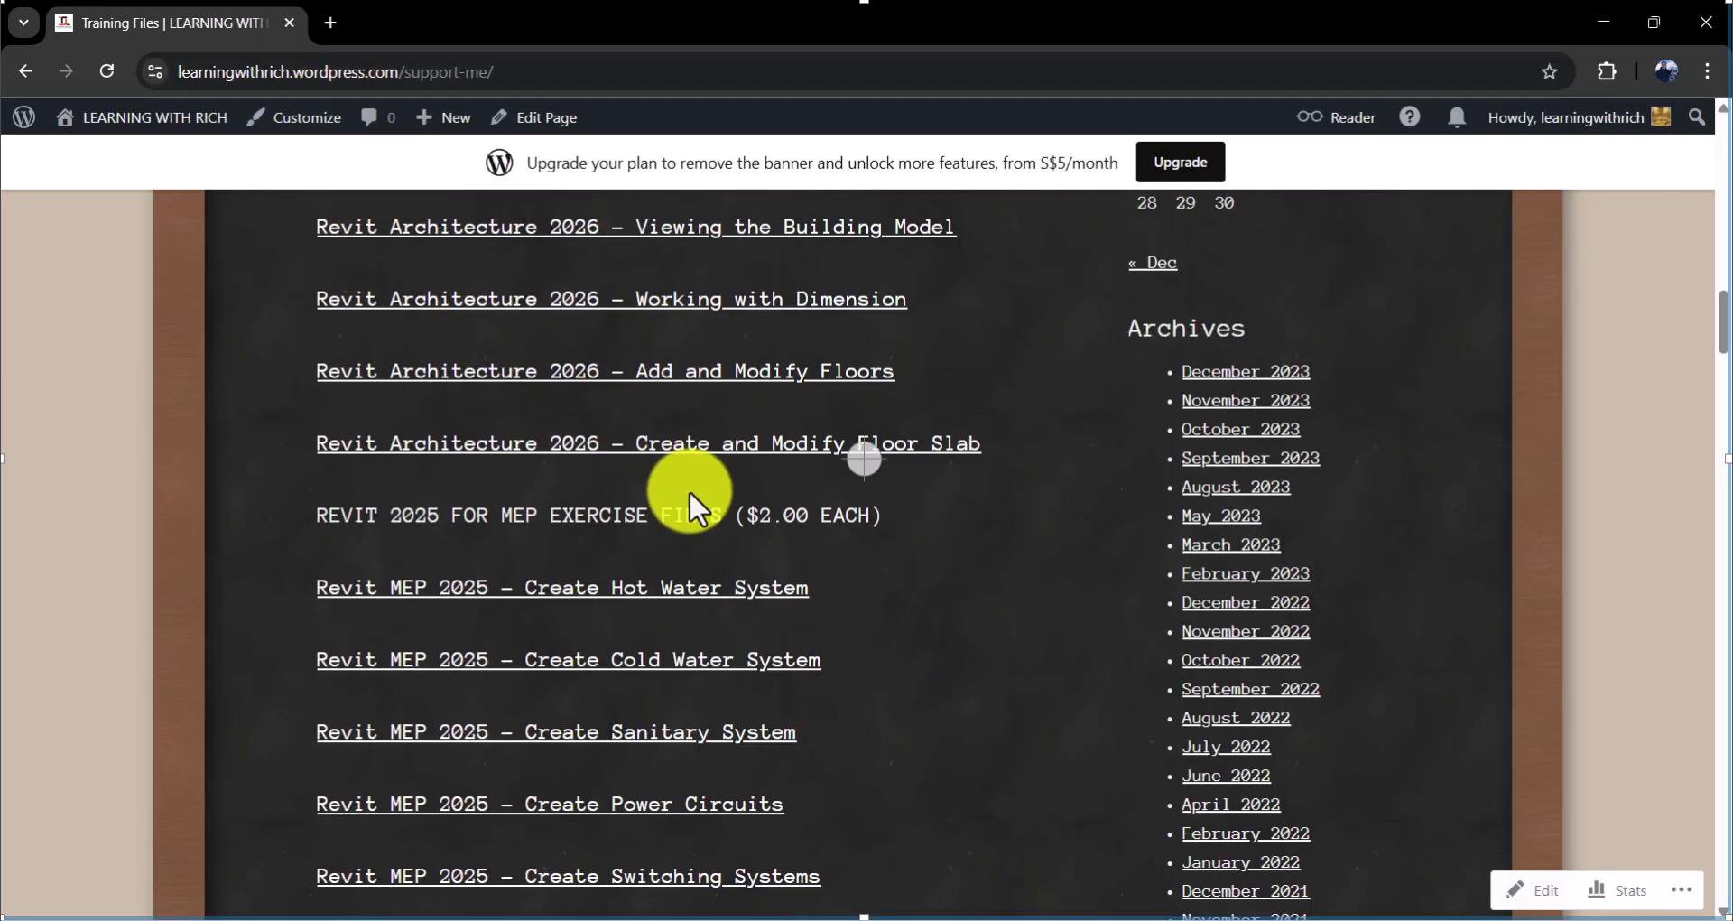
# Switch from the training files page to the Revit project with the Garage Floor plan.
pyautogui.scroll(3, 690, 490)
pyautogui.click(702, 682)
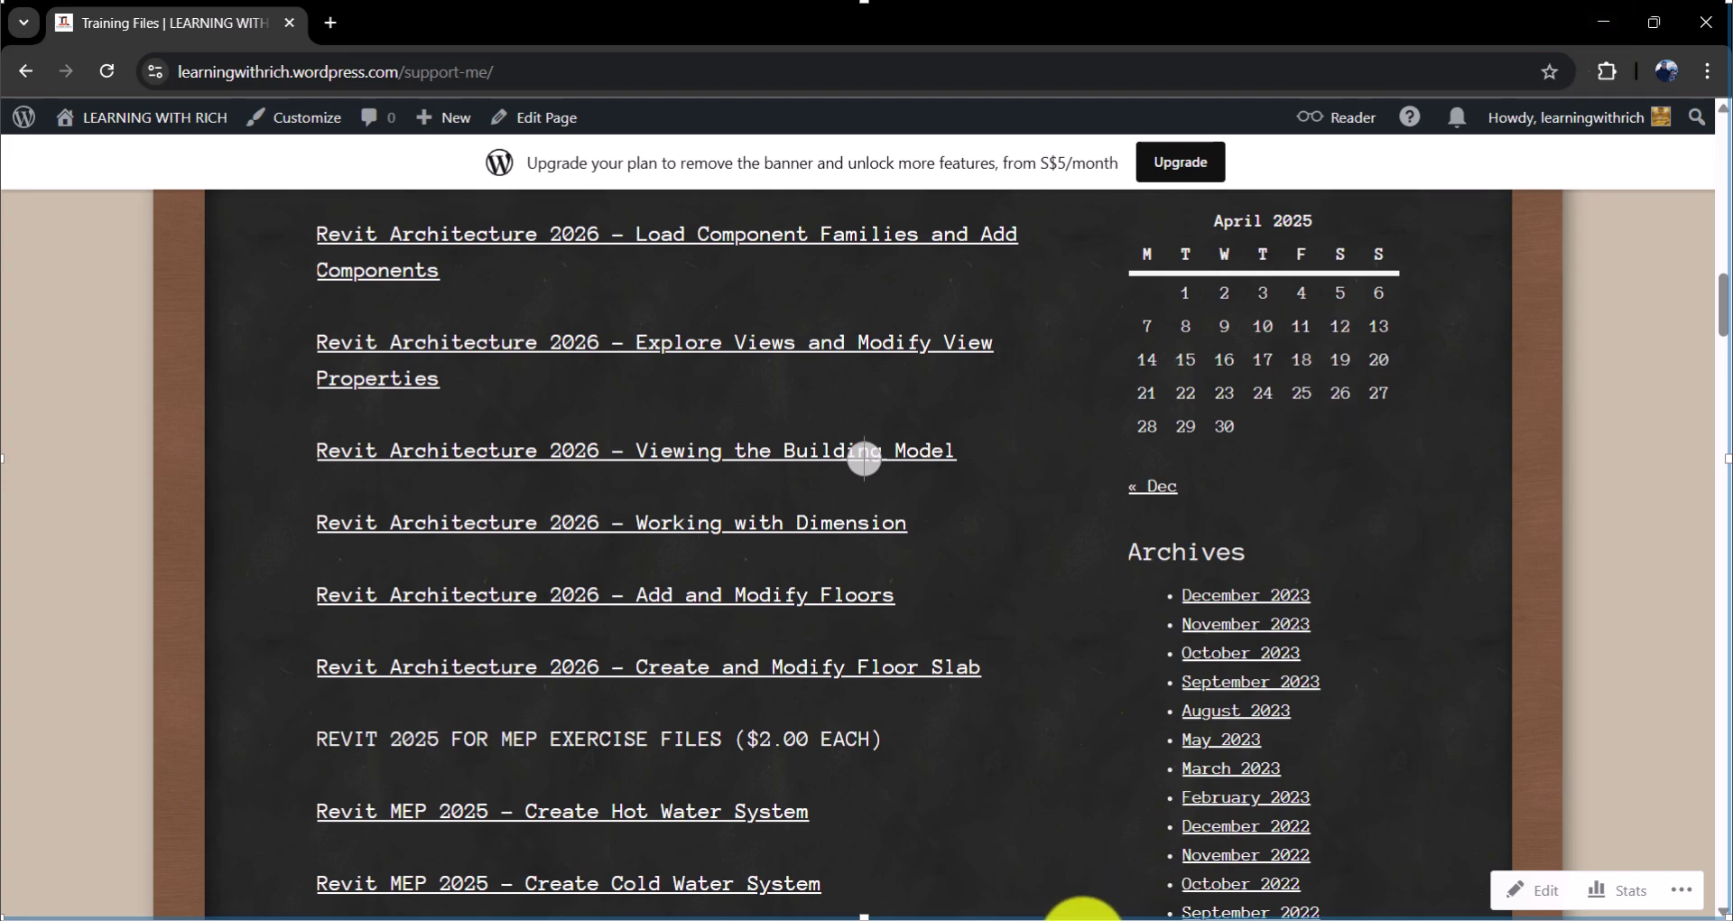
pyautogui.click(1082, 920)
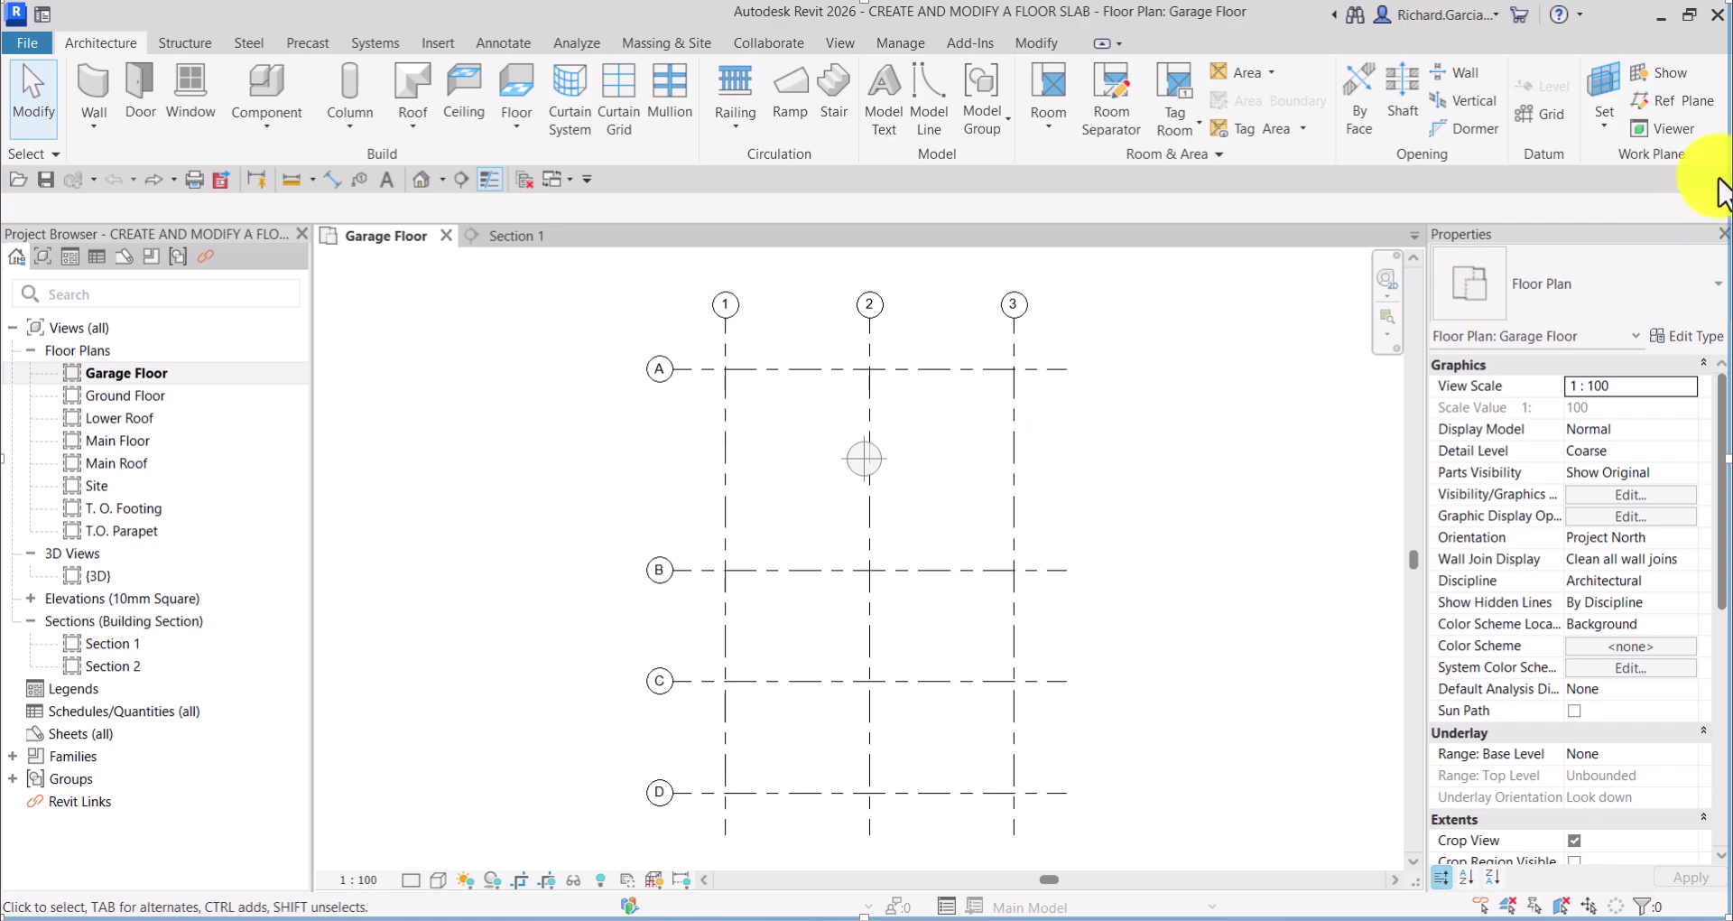
pyautogui.press('ctrl')
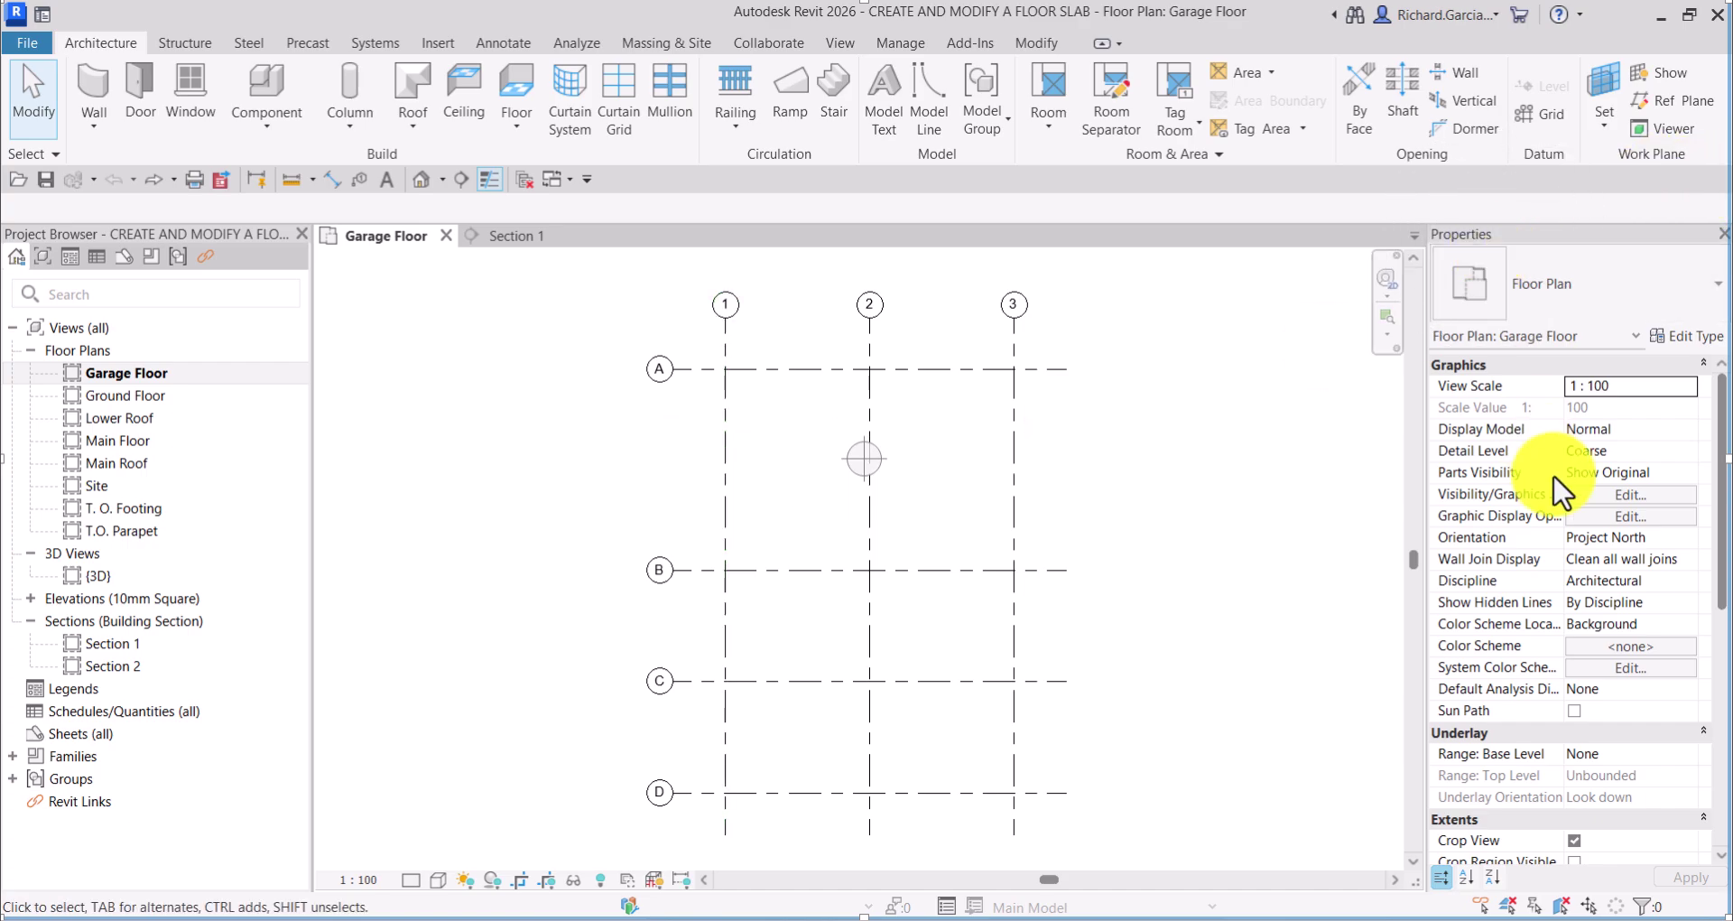
# Set the underlay's base level to Ground Floor for the Garage Floor plan view.
pyautogui.scroll(-3, 1579, 569)
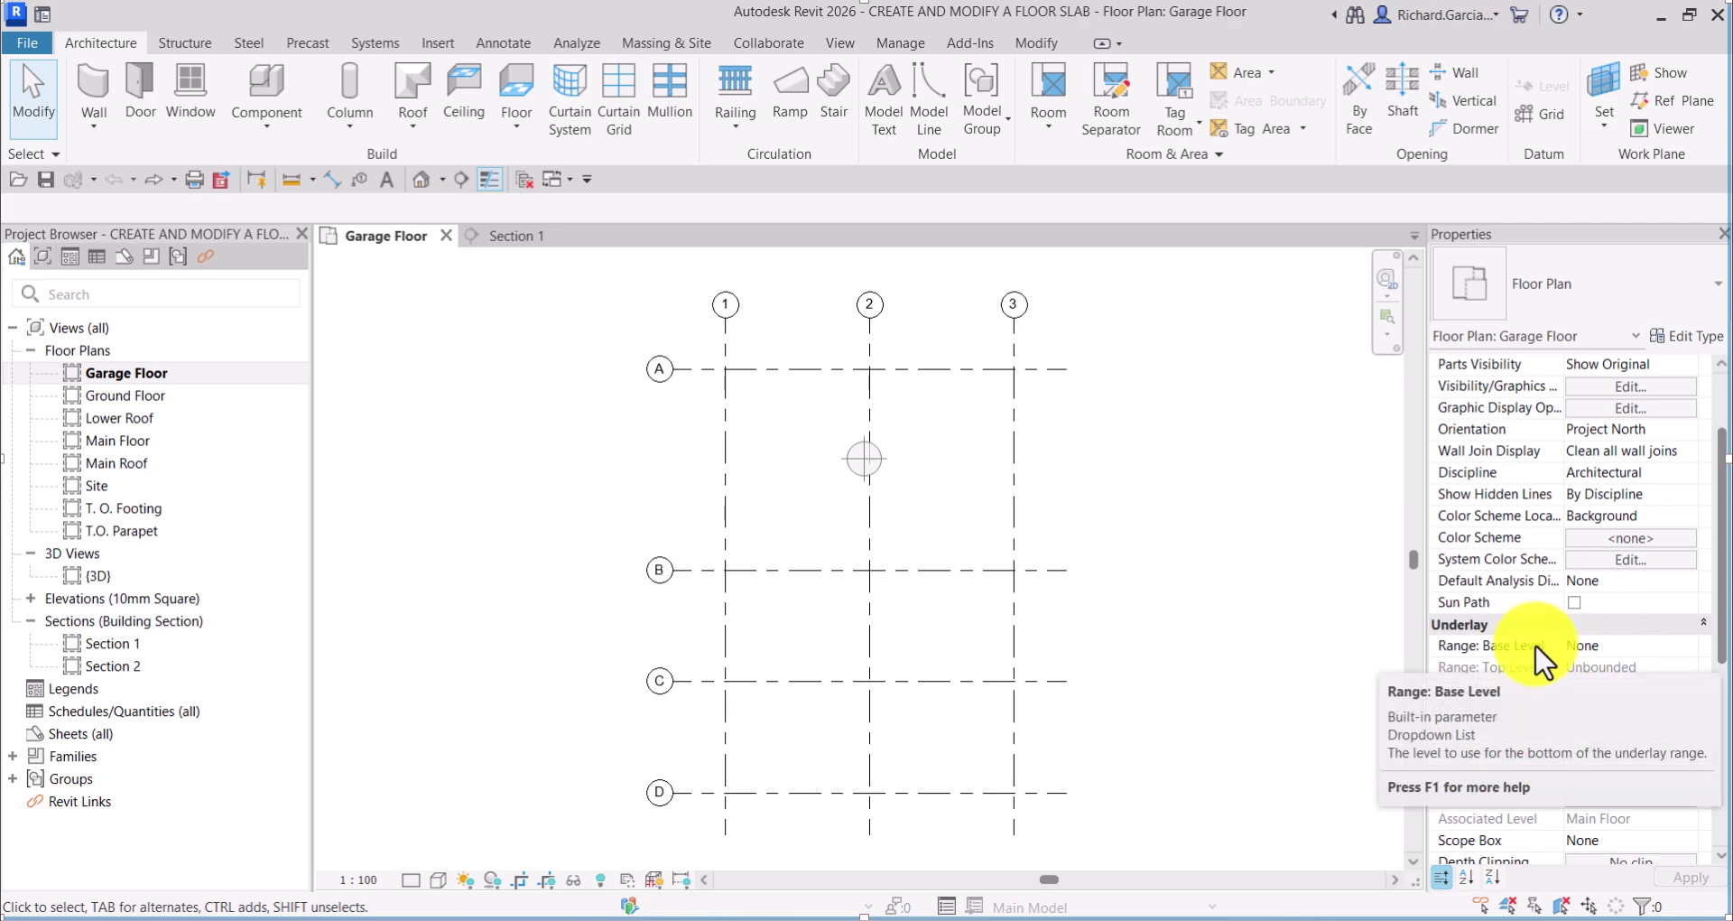
pyautogui.click(1642, 648)
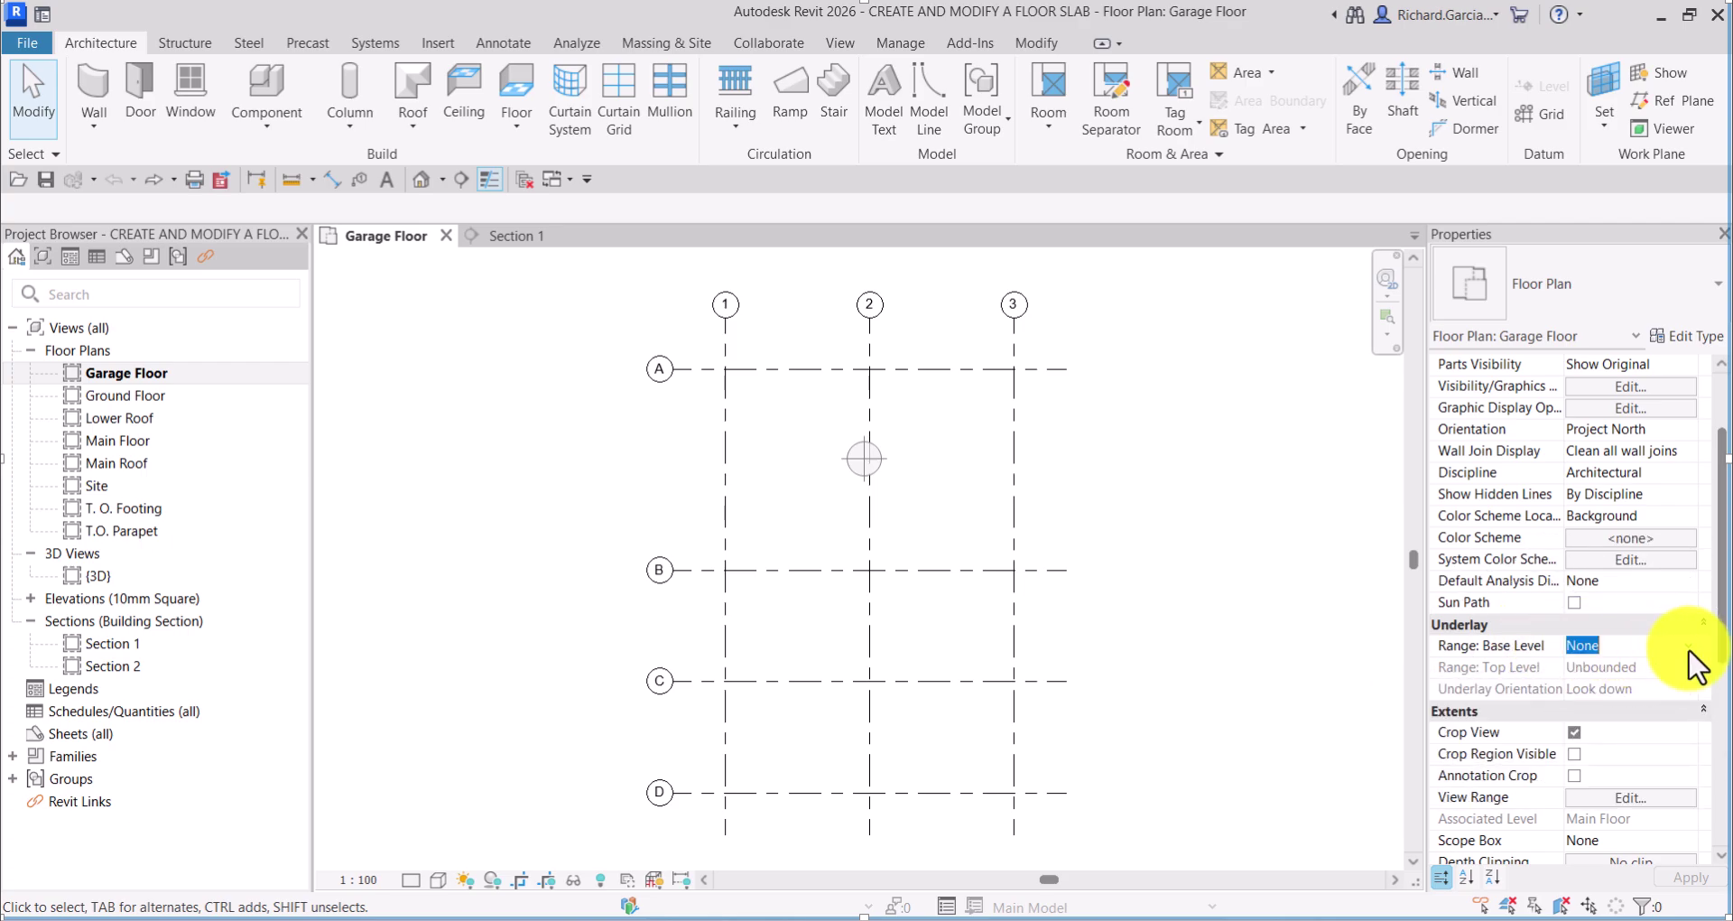
pyautogui.click(1687, 647)
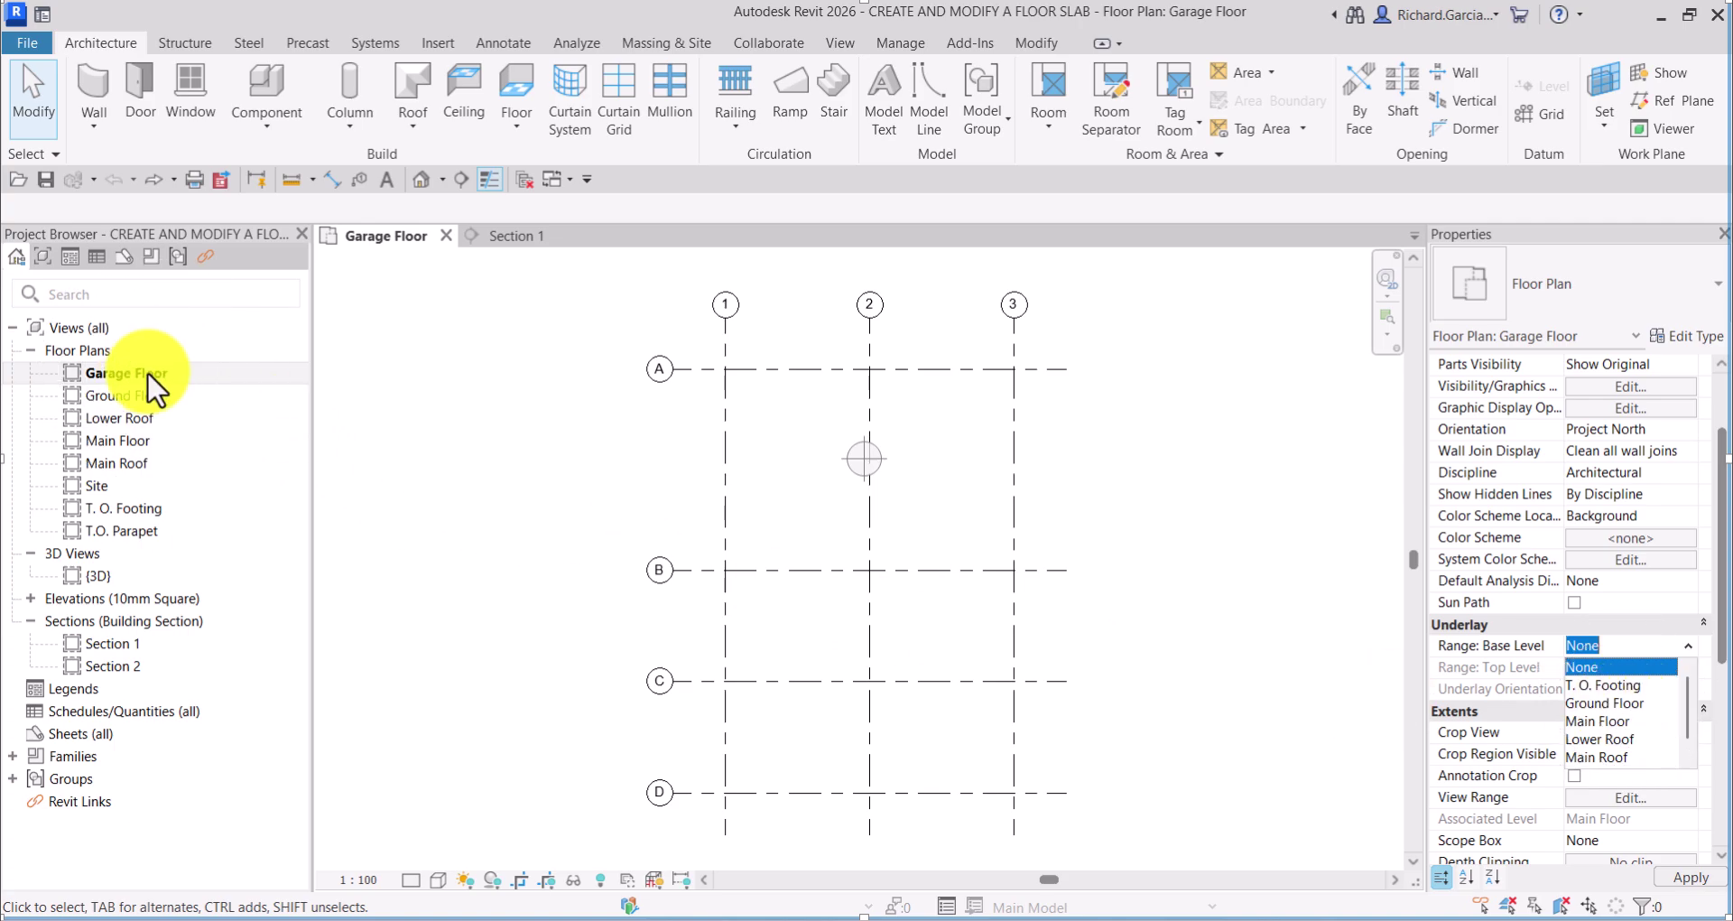
pyautogui.click(1609, 703)
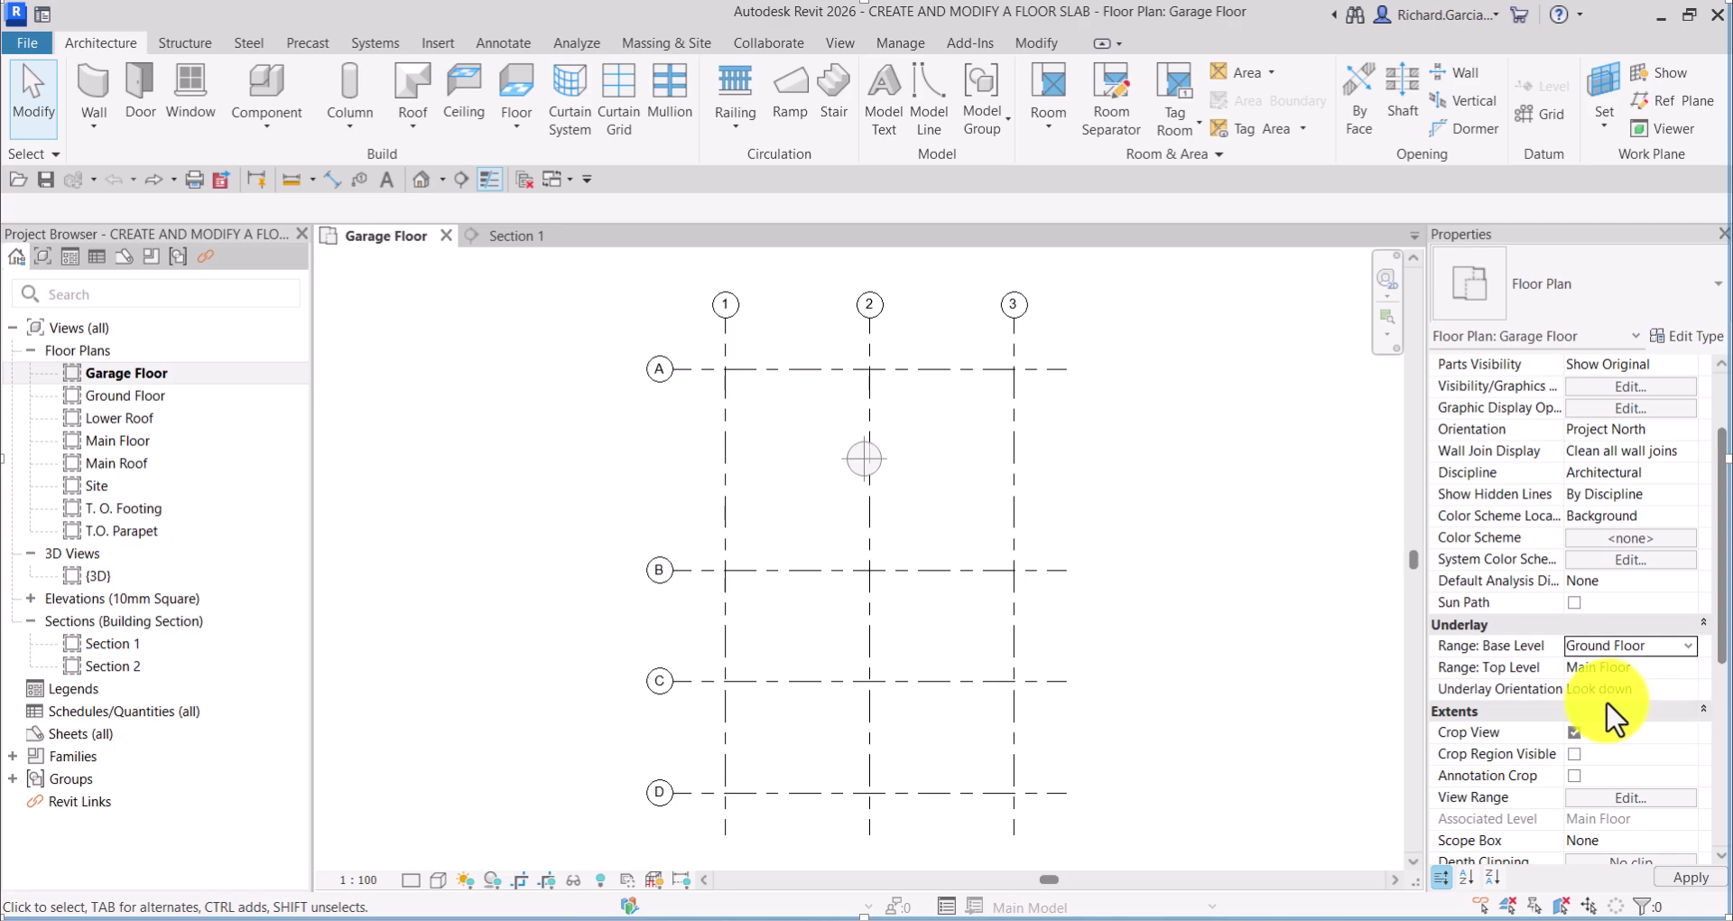
pyautogui.click(1149, 411)
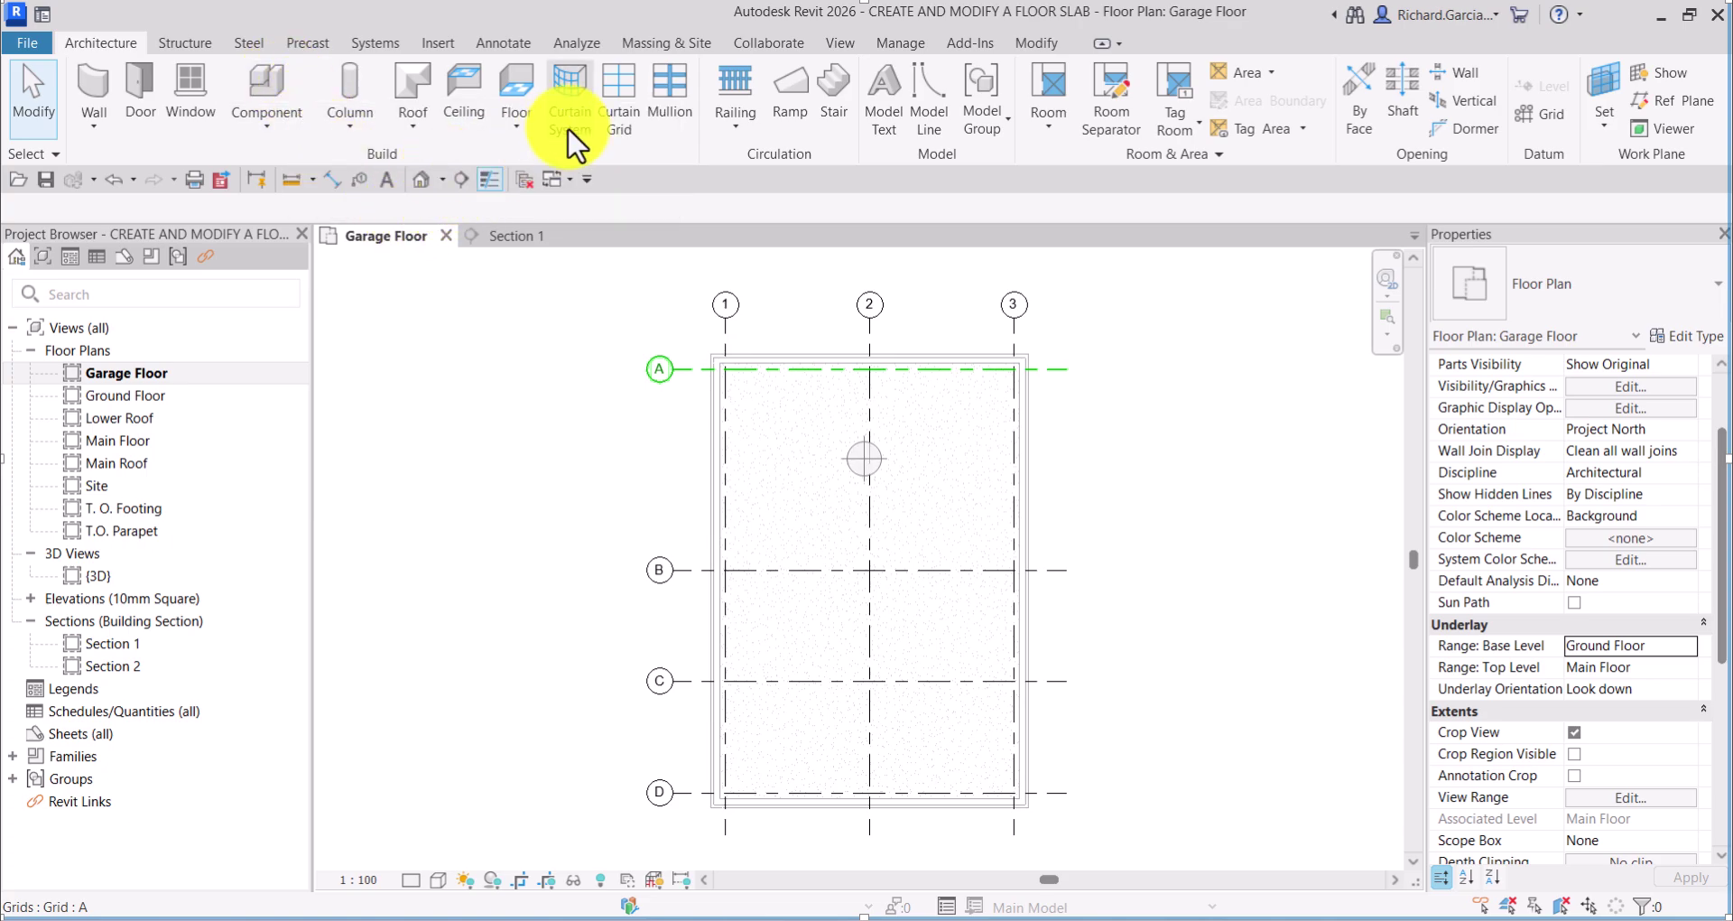
# Start a structural floor in the Garage Floor plan and choose the Concrete - 300mm floor type.
pyautogui.click(514, 122)
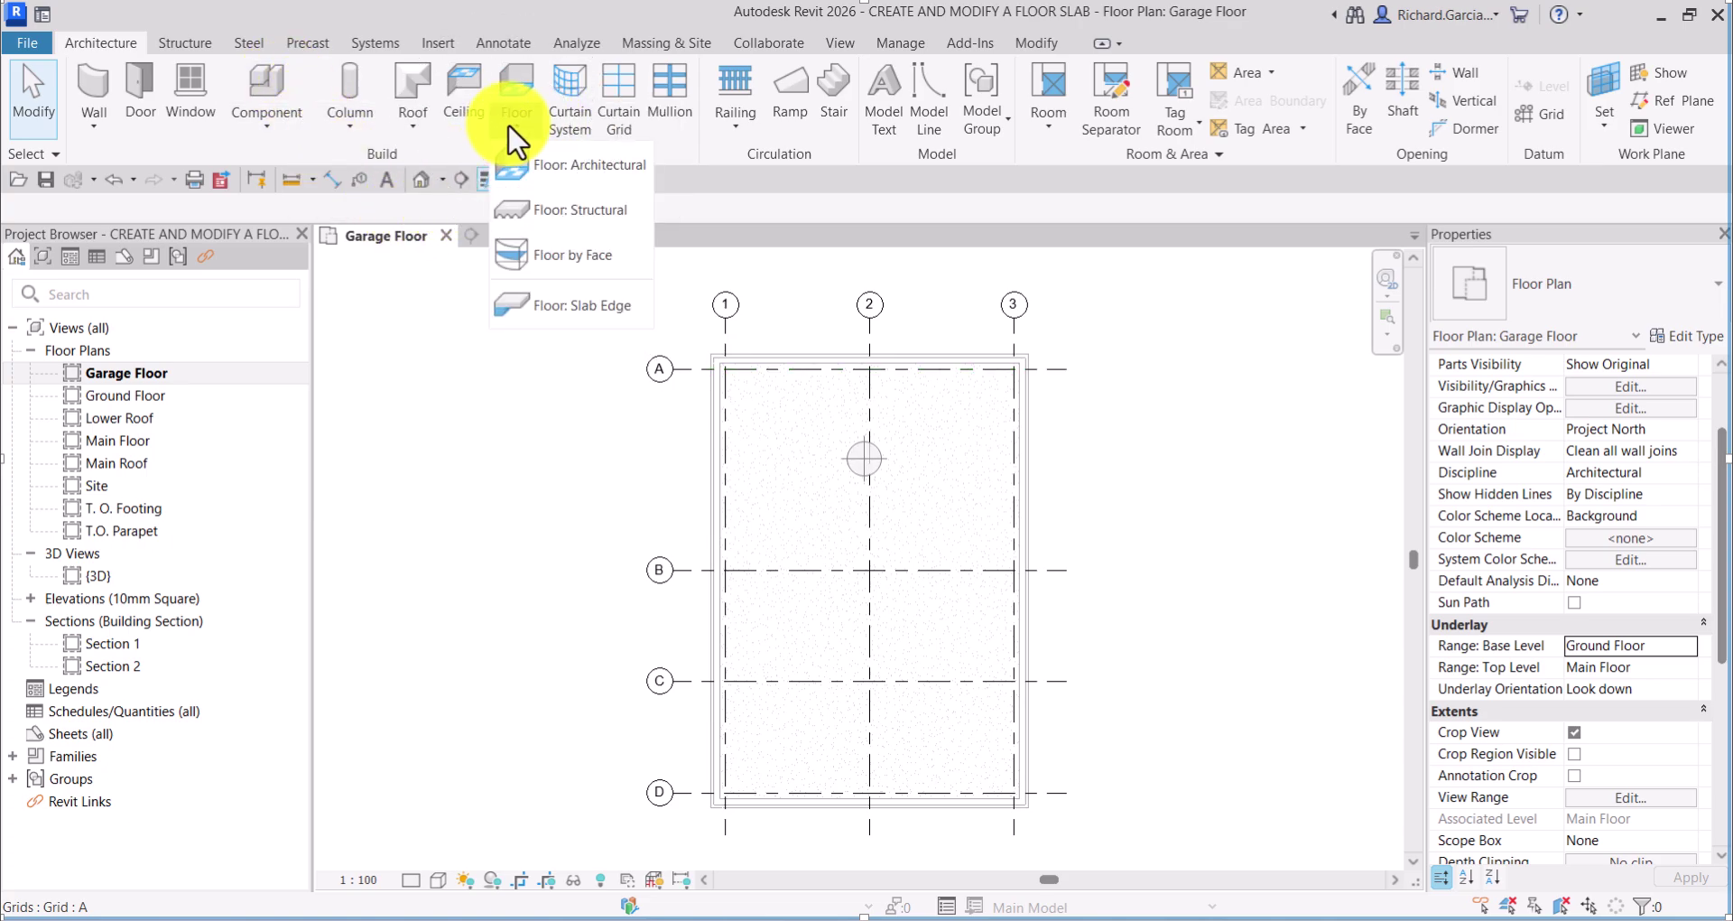
pyautogui.click(592, 213)
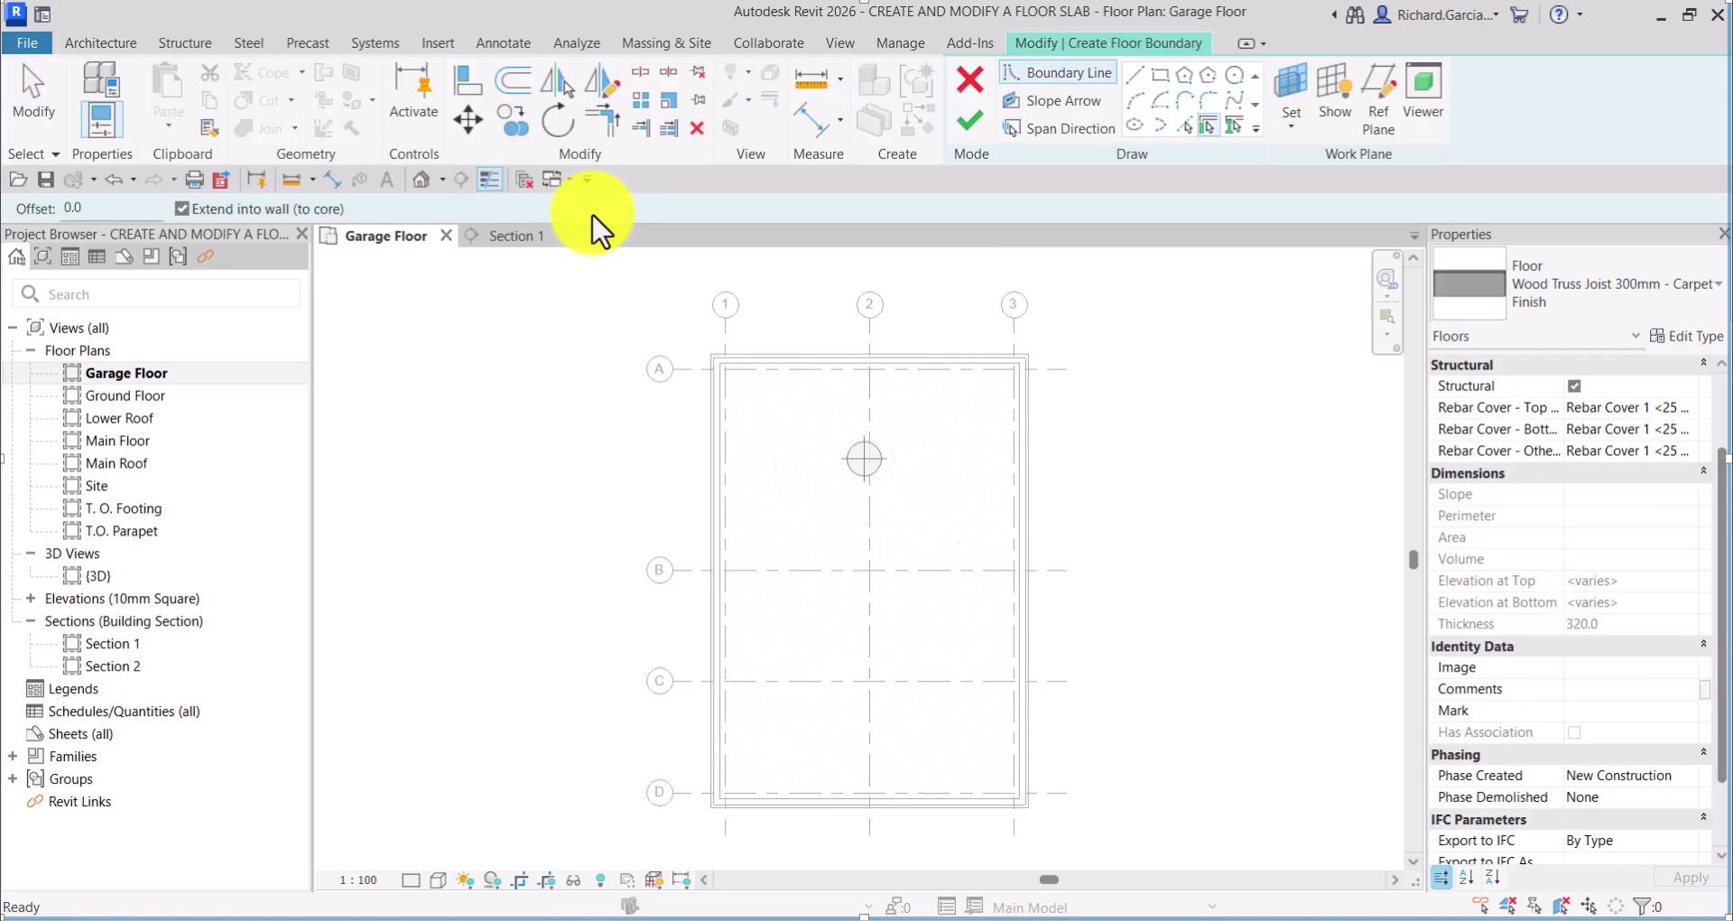
pyautogui.click(1644, 282)
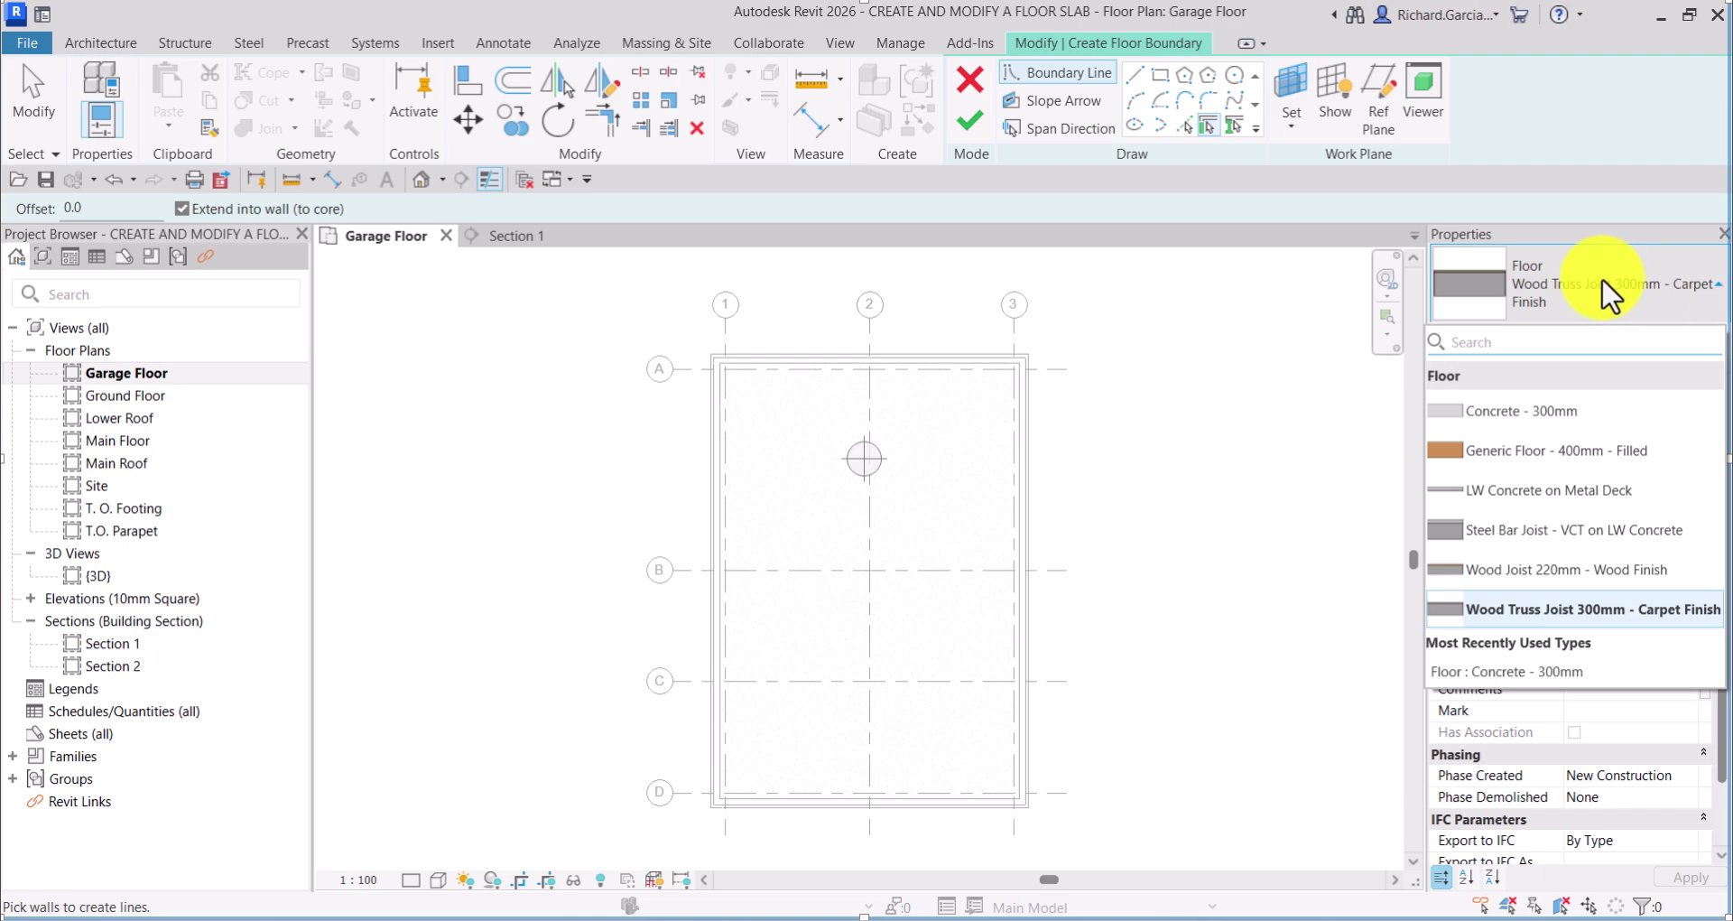
pyautogui.click(1541, 416)
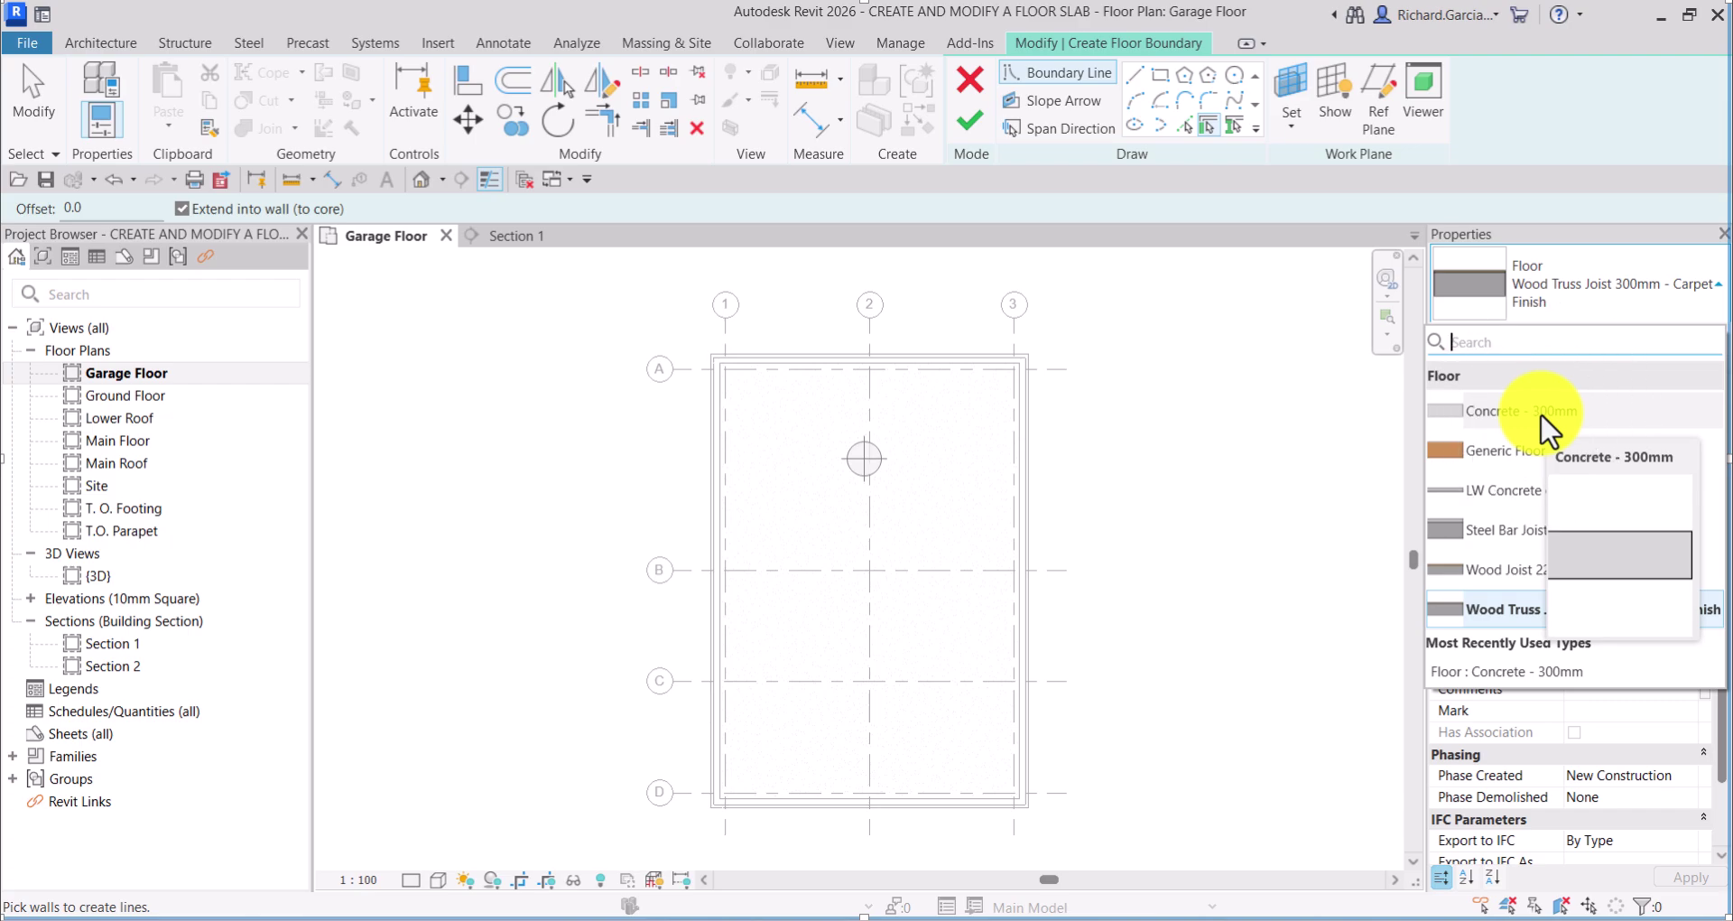
pyautogui.click(1542, 422)
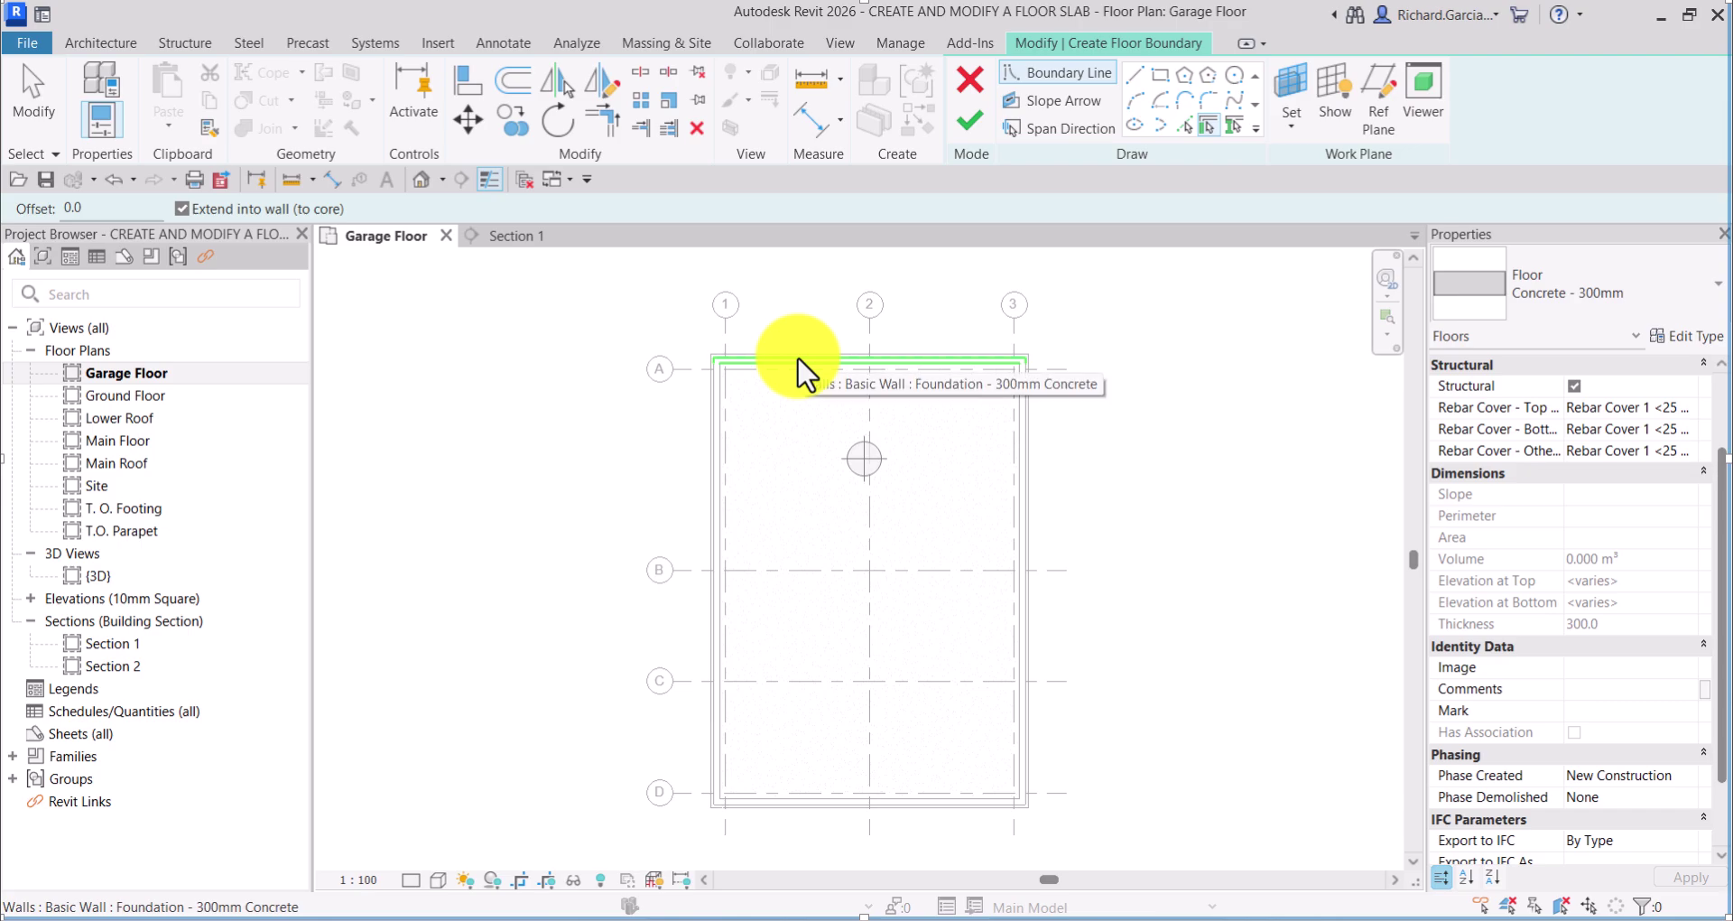
# Create the floor from the whole chain of foundation walls as its boundary, without loading a span direction symbol family, and deselect it.
pyautogui.press('Tab')
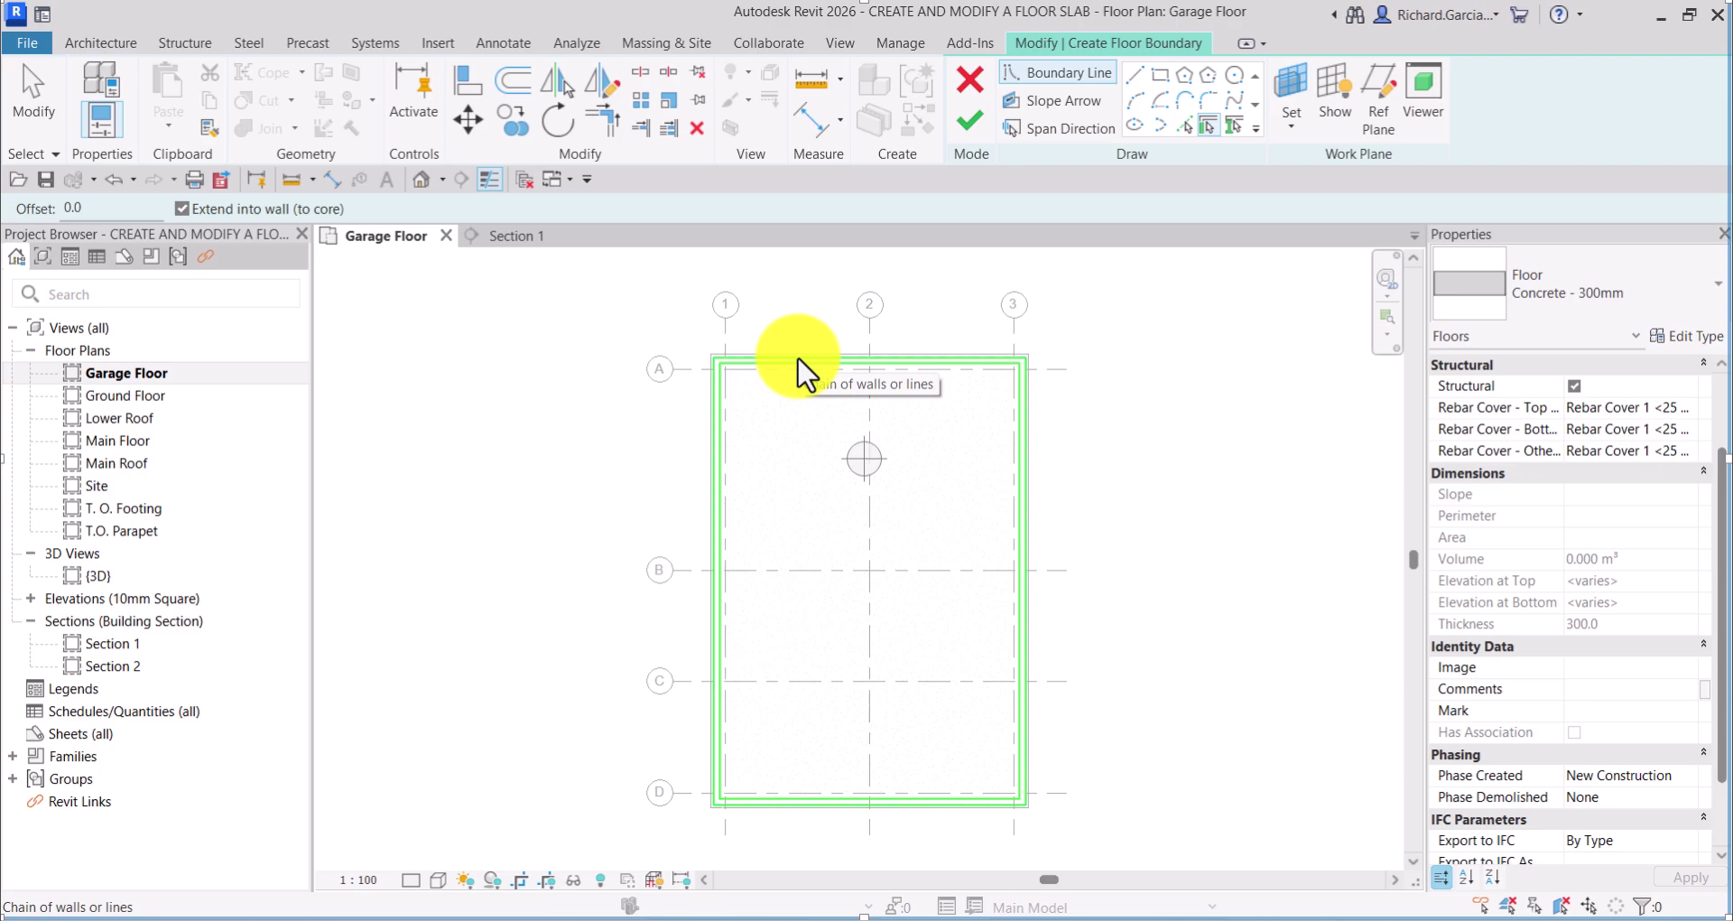
pyautogui.click(798, 356)
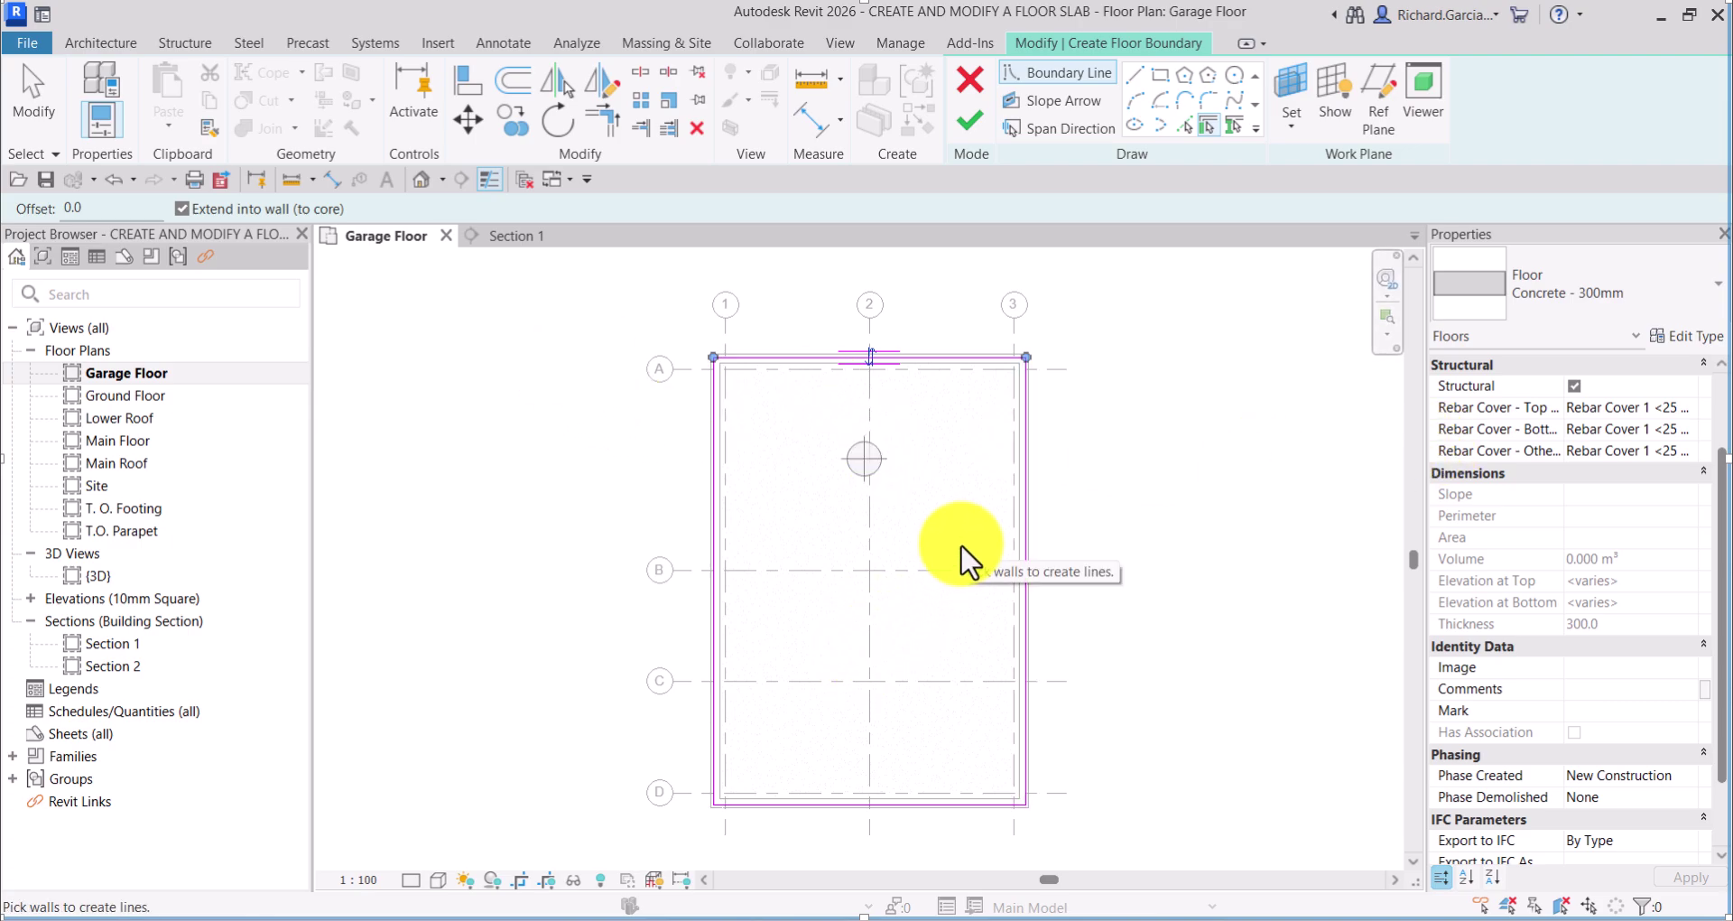
pyautogui.click(972, 119)
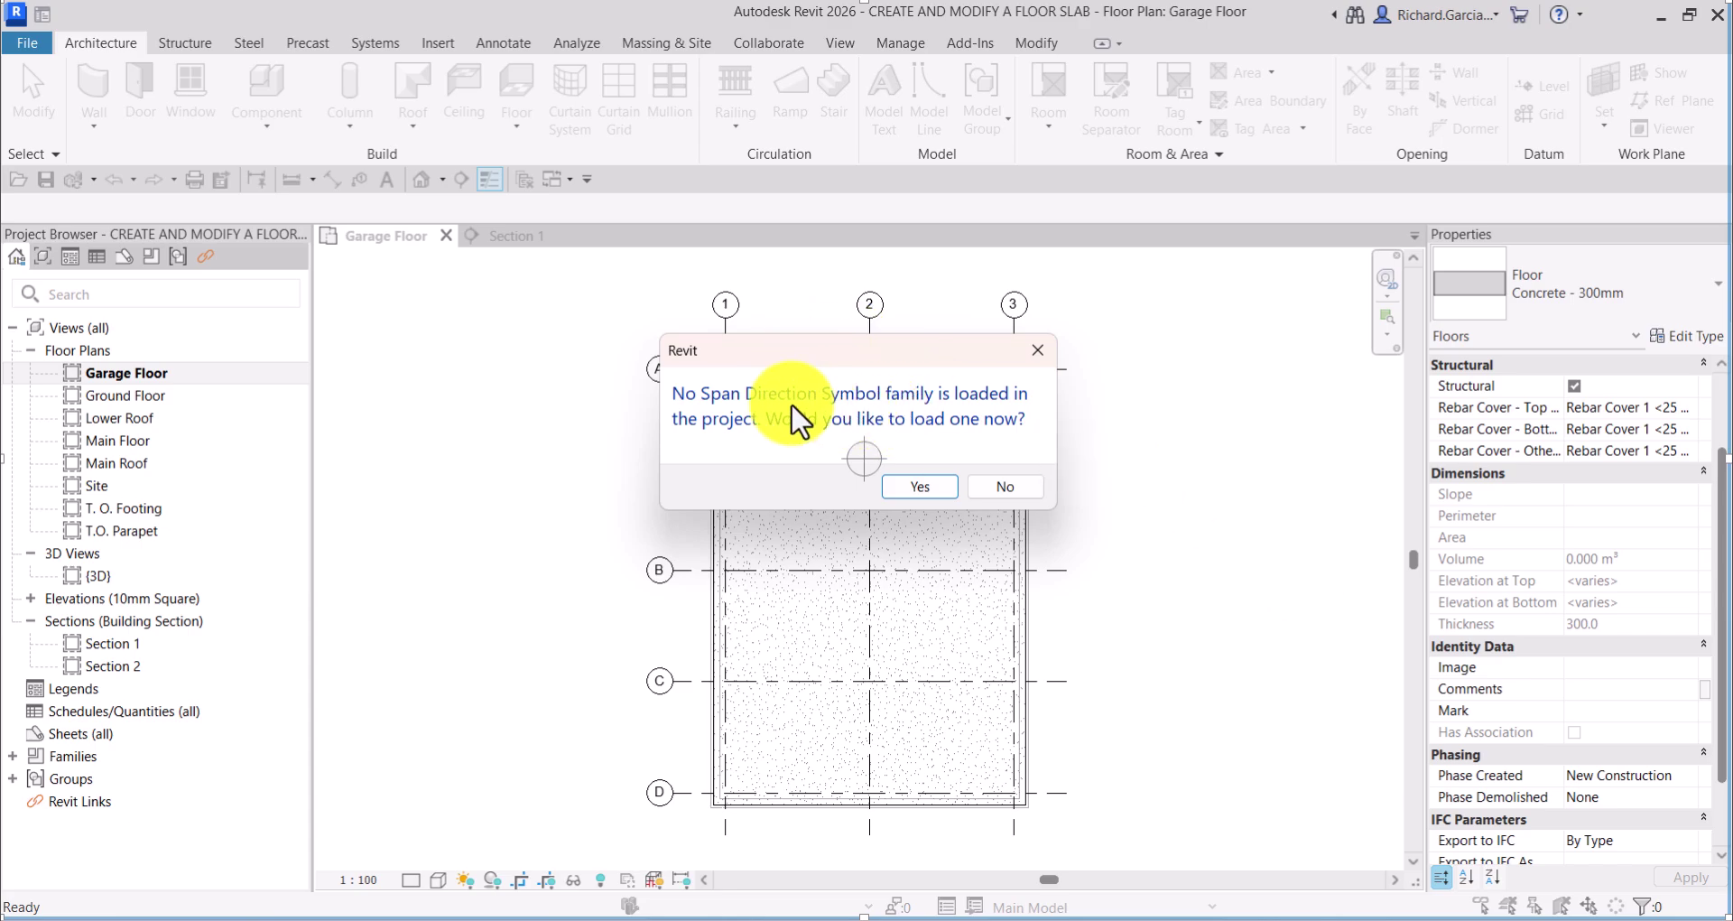
pyautogui.click(1000, 480)
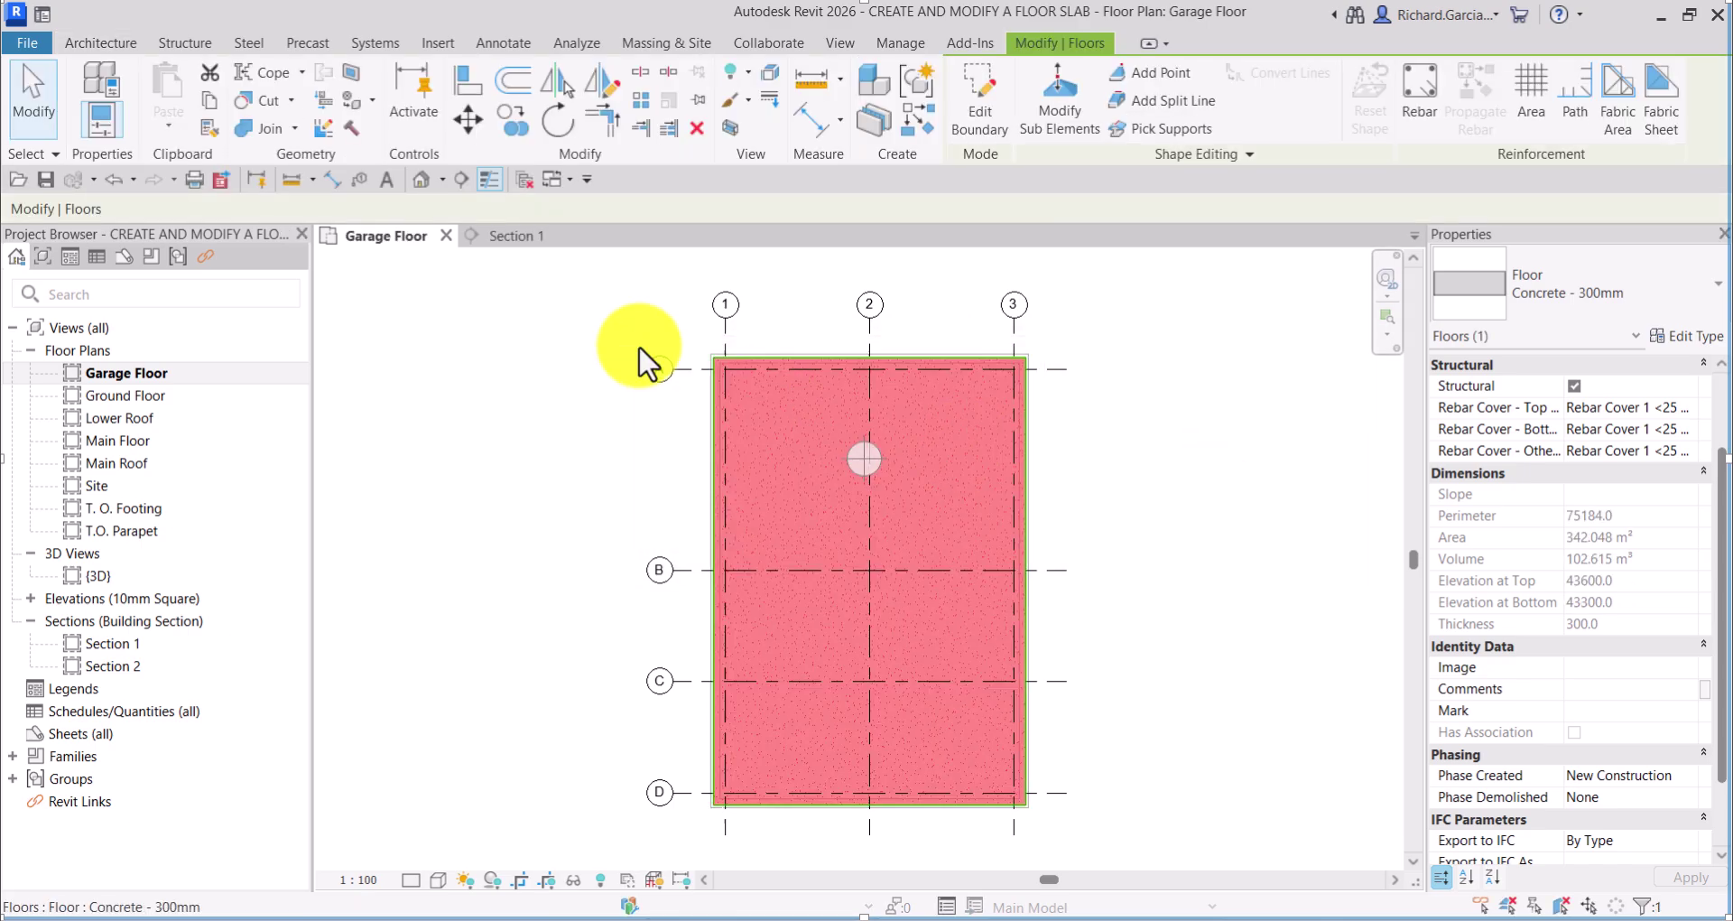
pyautogui.click(31, 94)
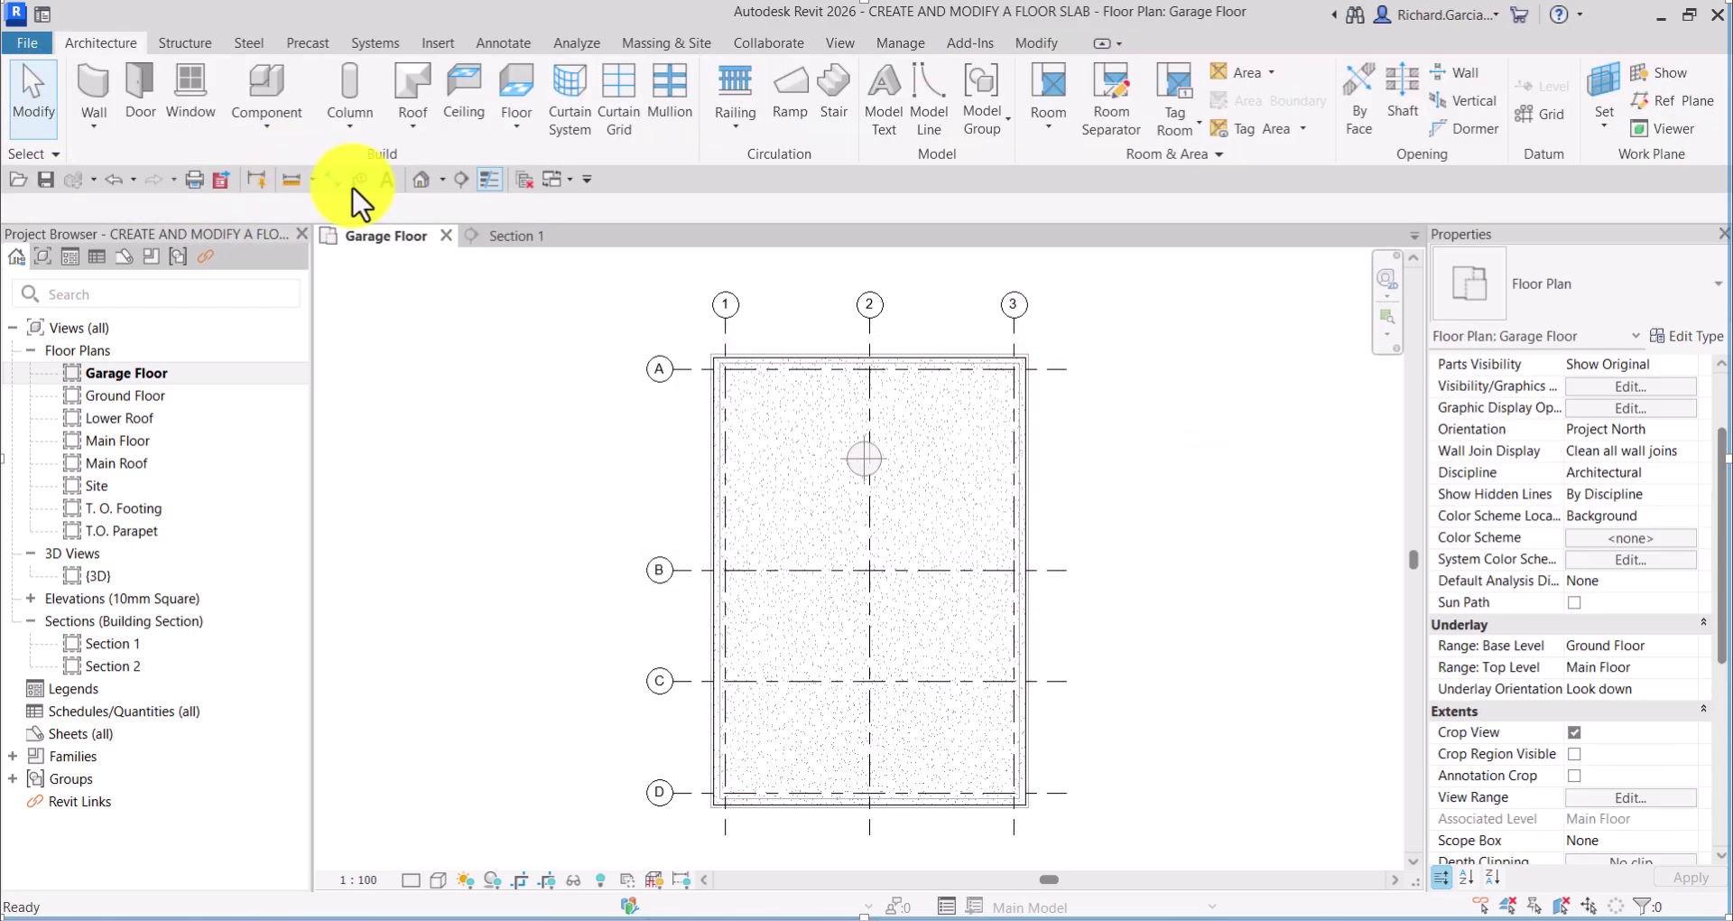
# Examine the new garage floor slab on its foundation walls in the default 3D view.
pyautogui.click(423, 182)
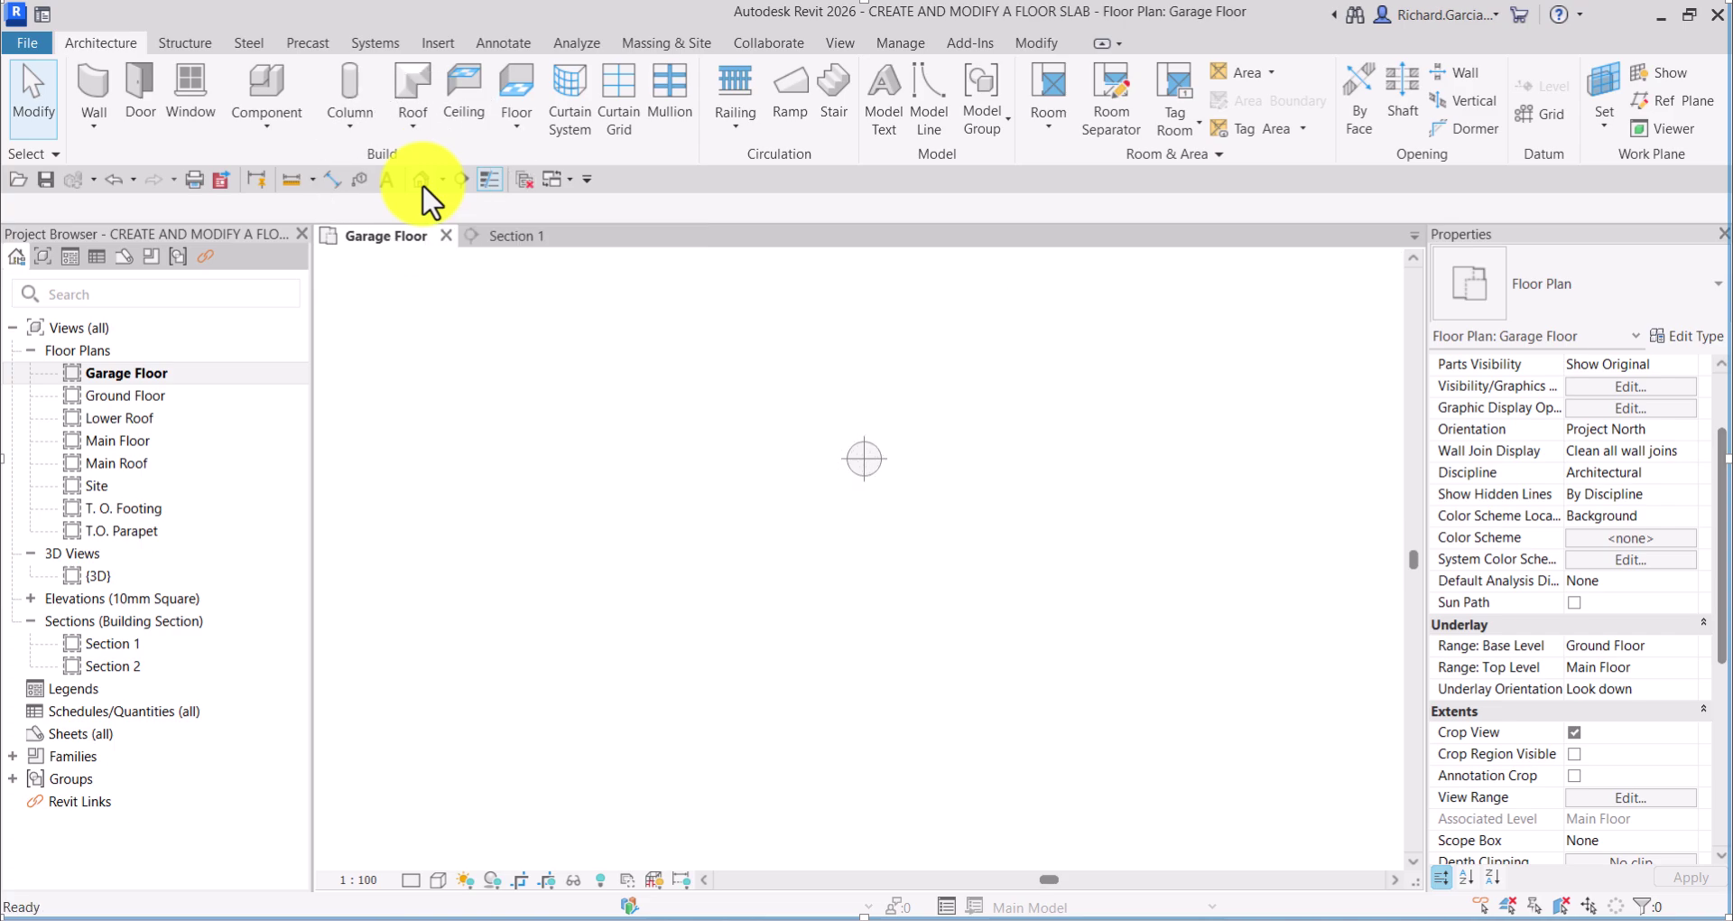
pyautogui.scroll(5, 1002, 573)
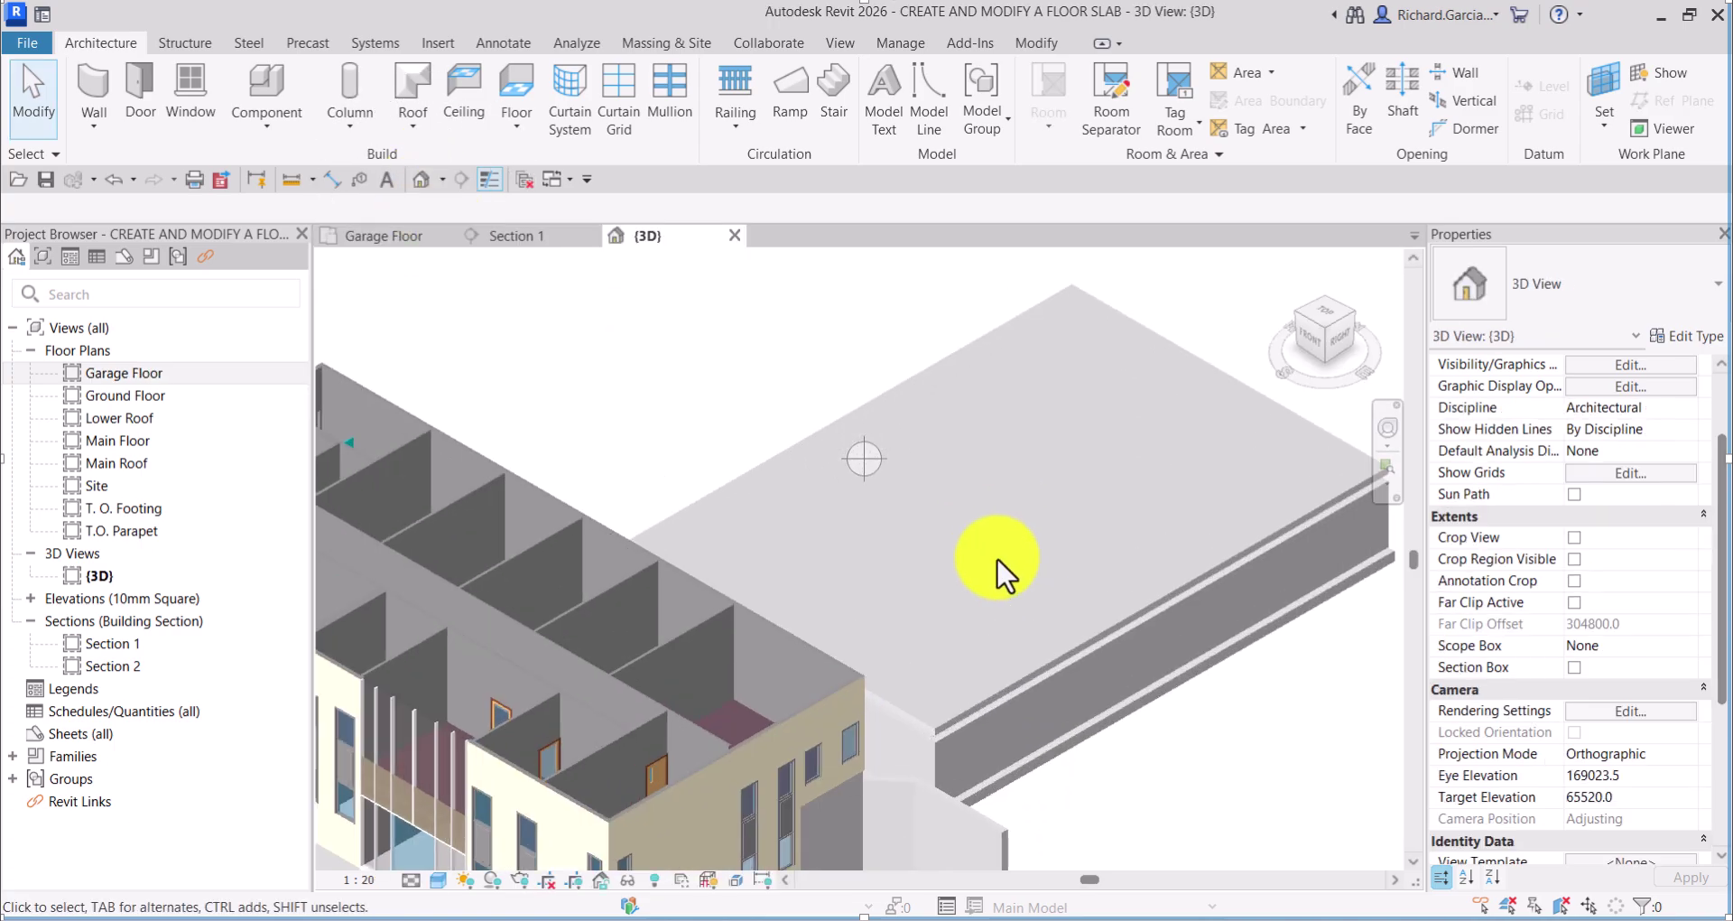
pyautogui.click(853, 406)
pyautogui.keyDown('shift'); pyautogui.moveTo(1118, 585); pyautogui.dragTo(1173, 545, button='middle'); pyautogui.keyUp('shift')
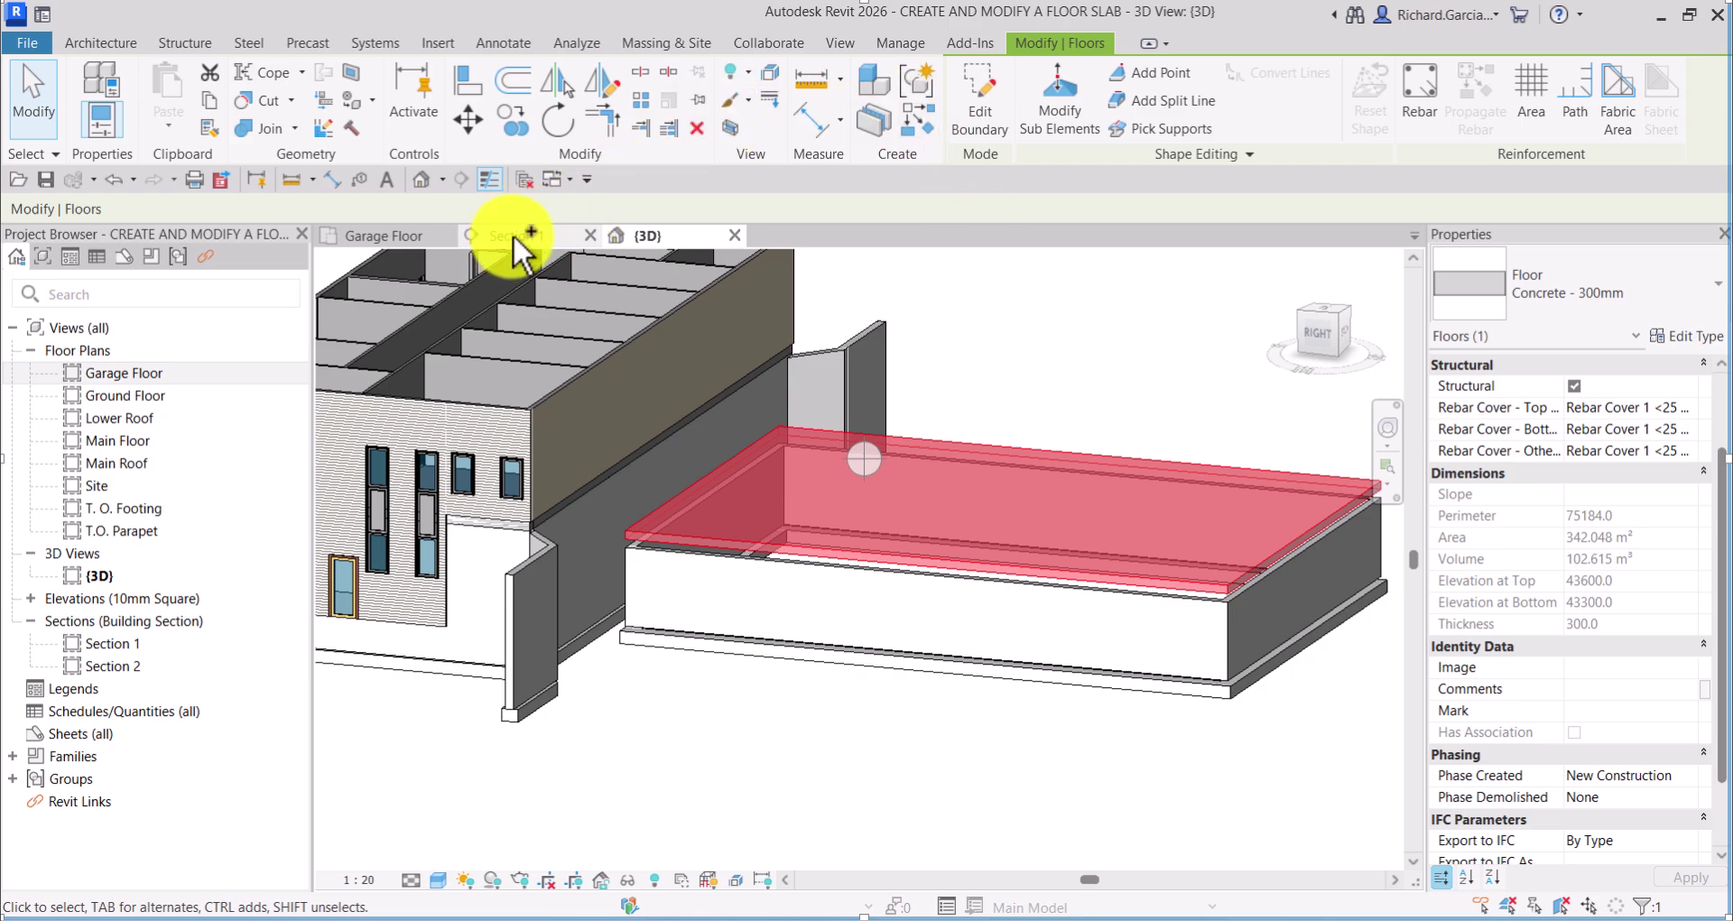
# Return to the Garage Floor plan and set the underlay's base level to None.
pyautogui.click(376, 237)
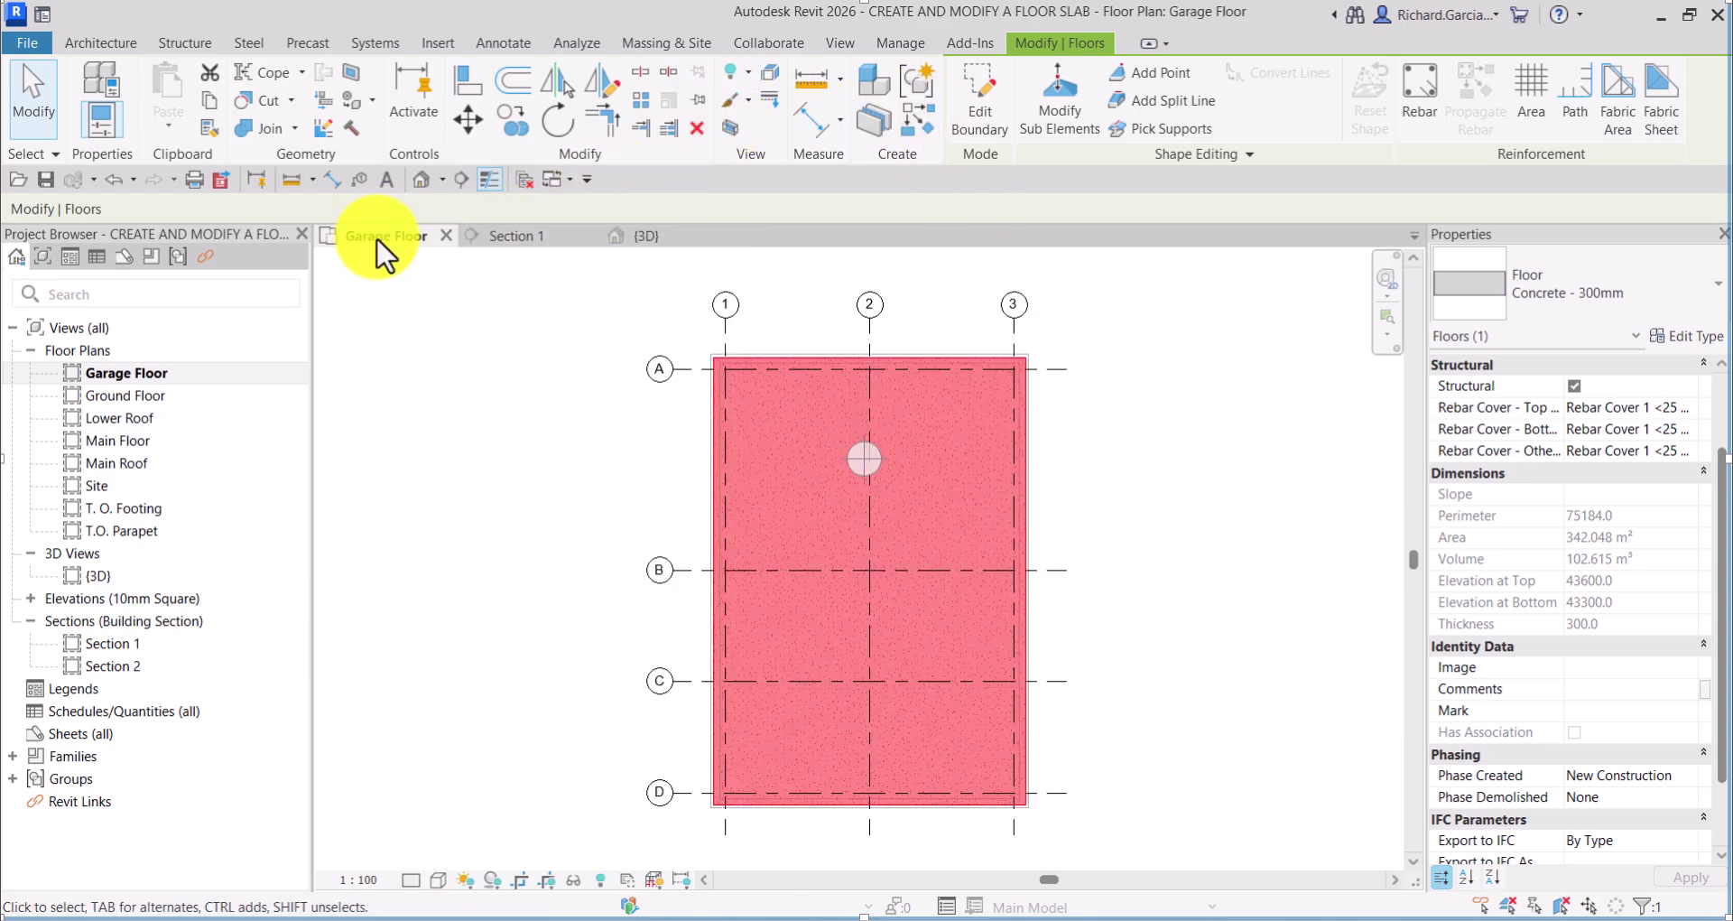
pyautogui.click(1164, 524)
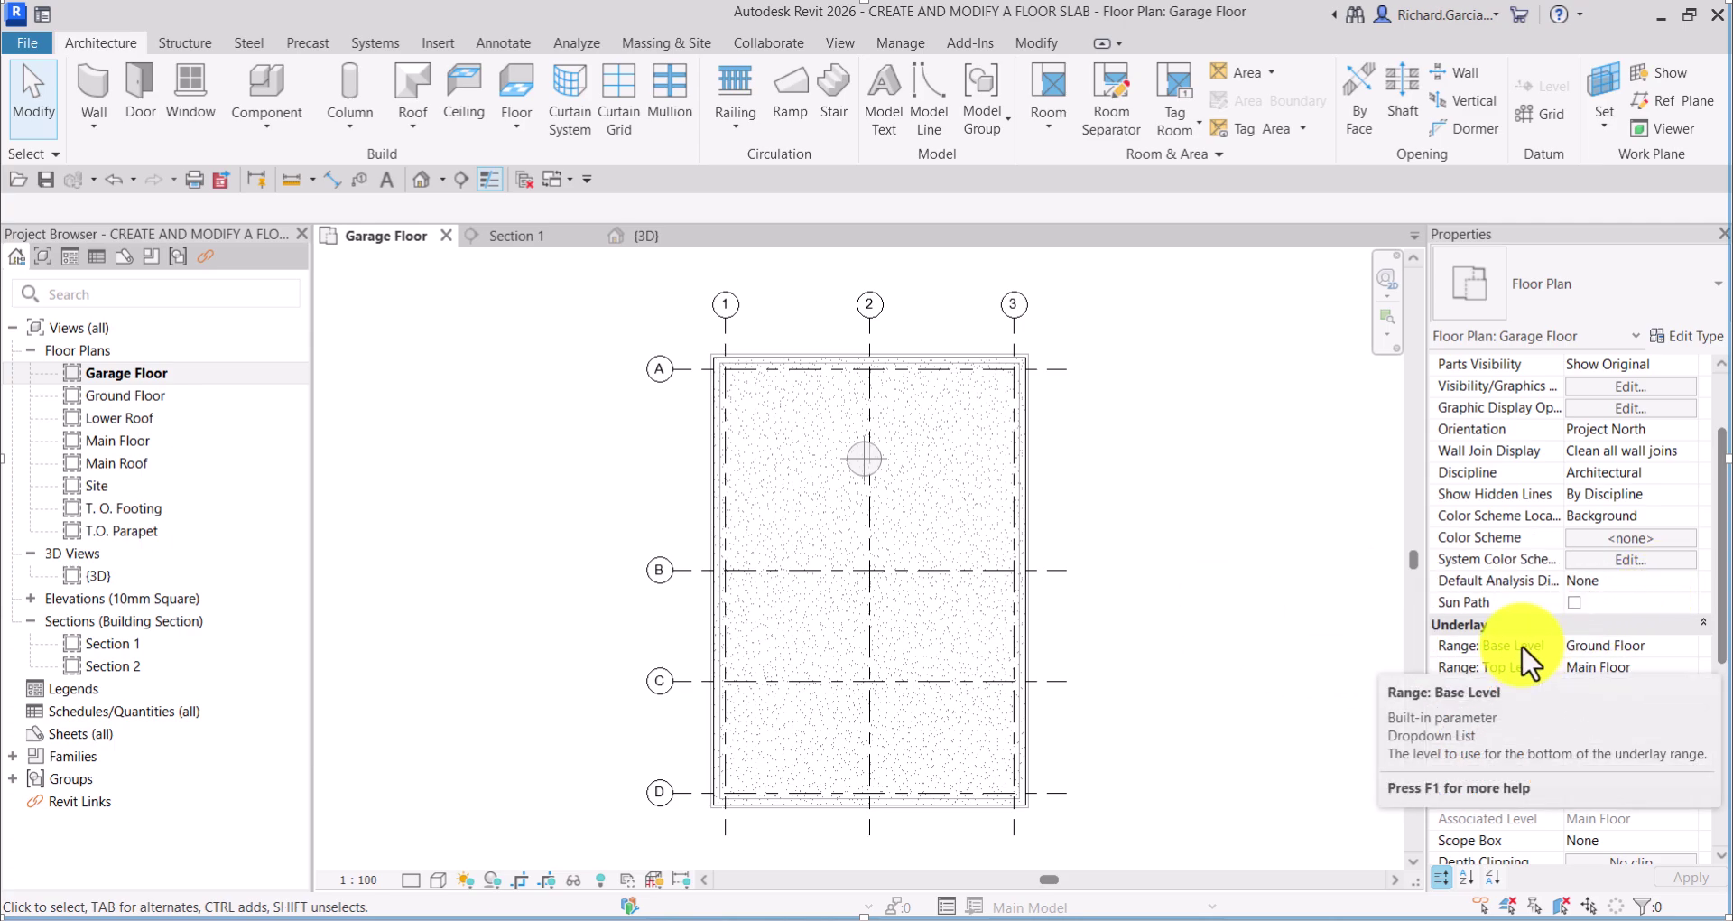
pyautogui.click(1690, 645)
pyautogui.click(1690, 646)
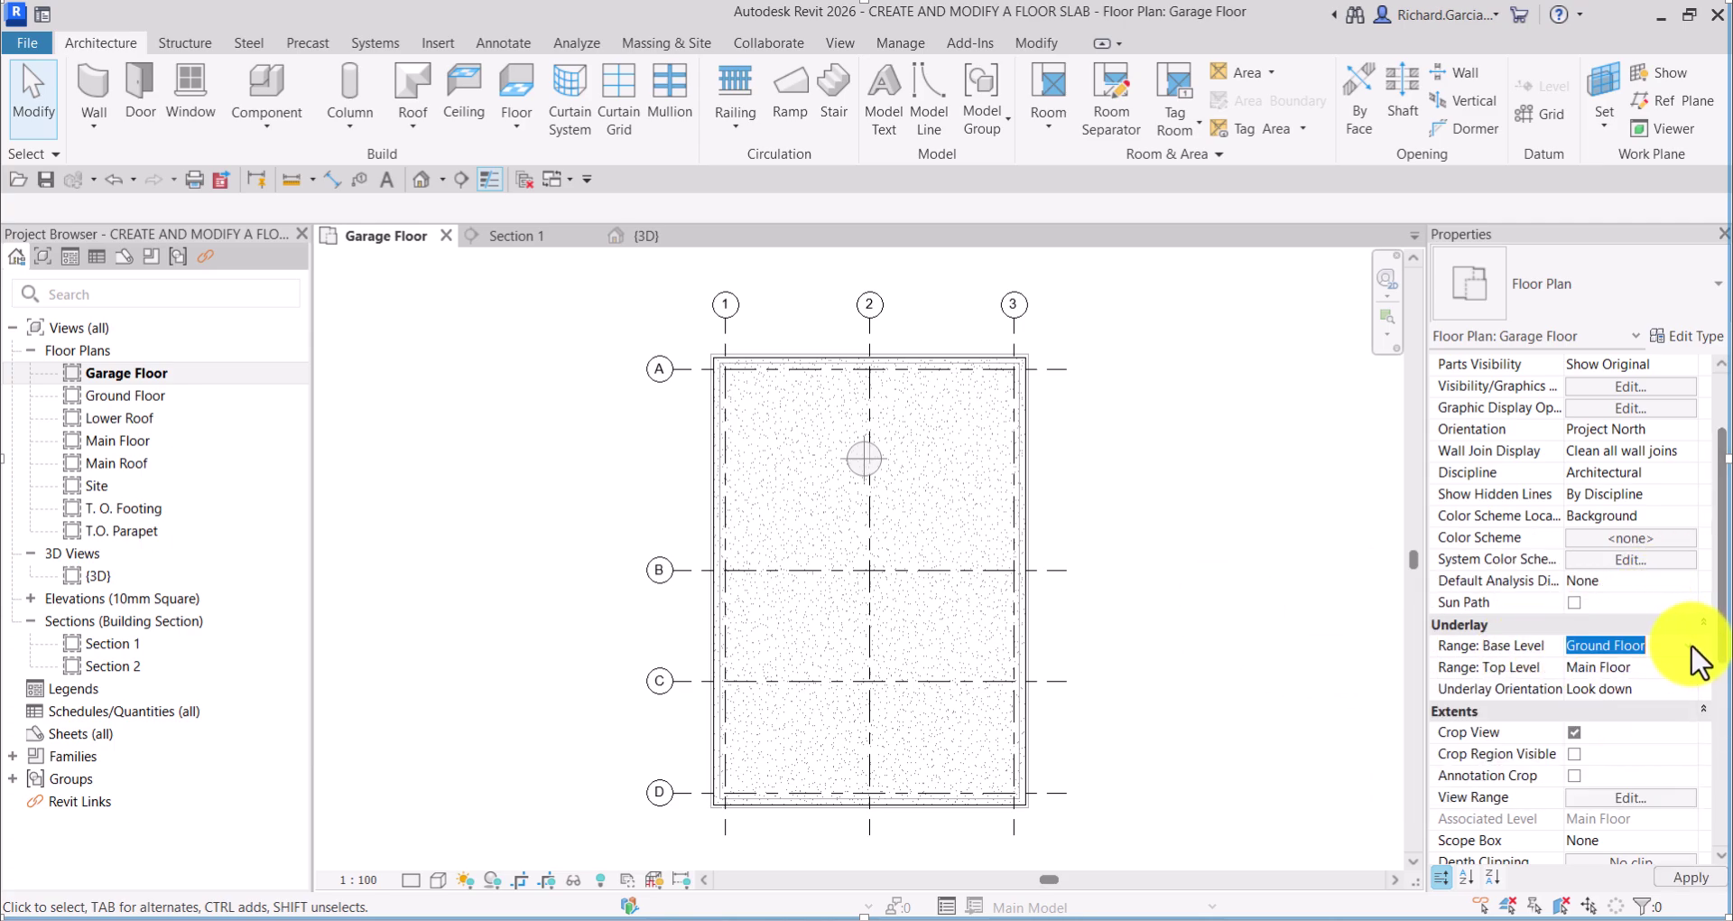
pyautogui.click(1692, 646)
pyautogui.click(1589, 666)
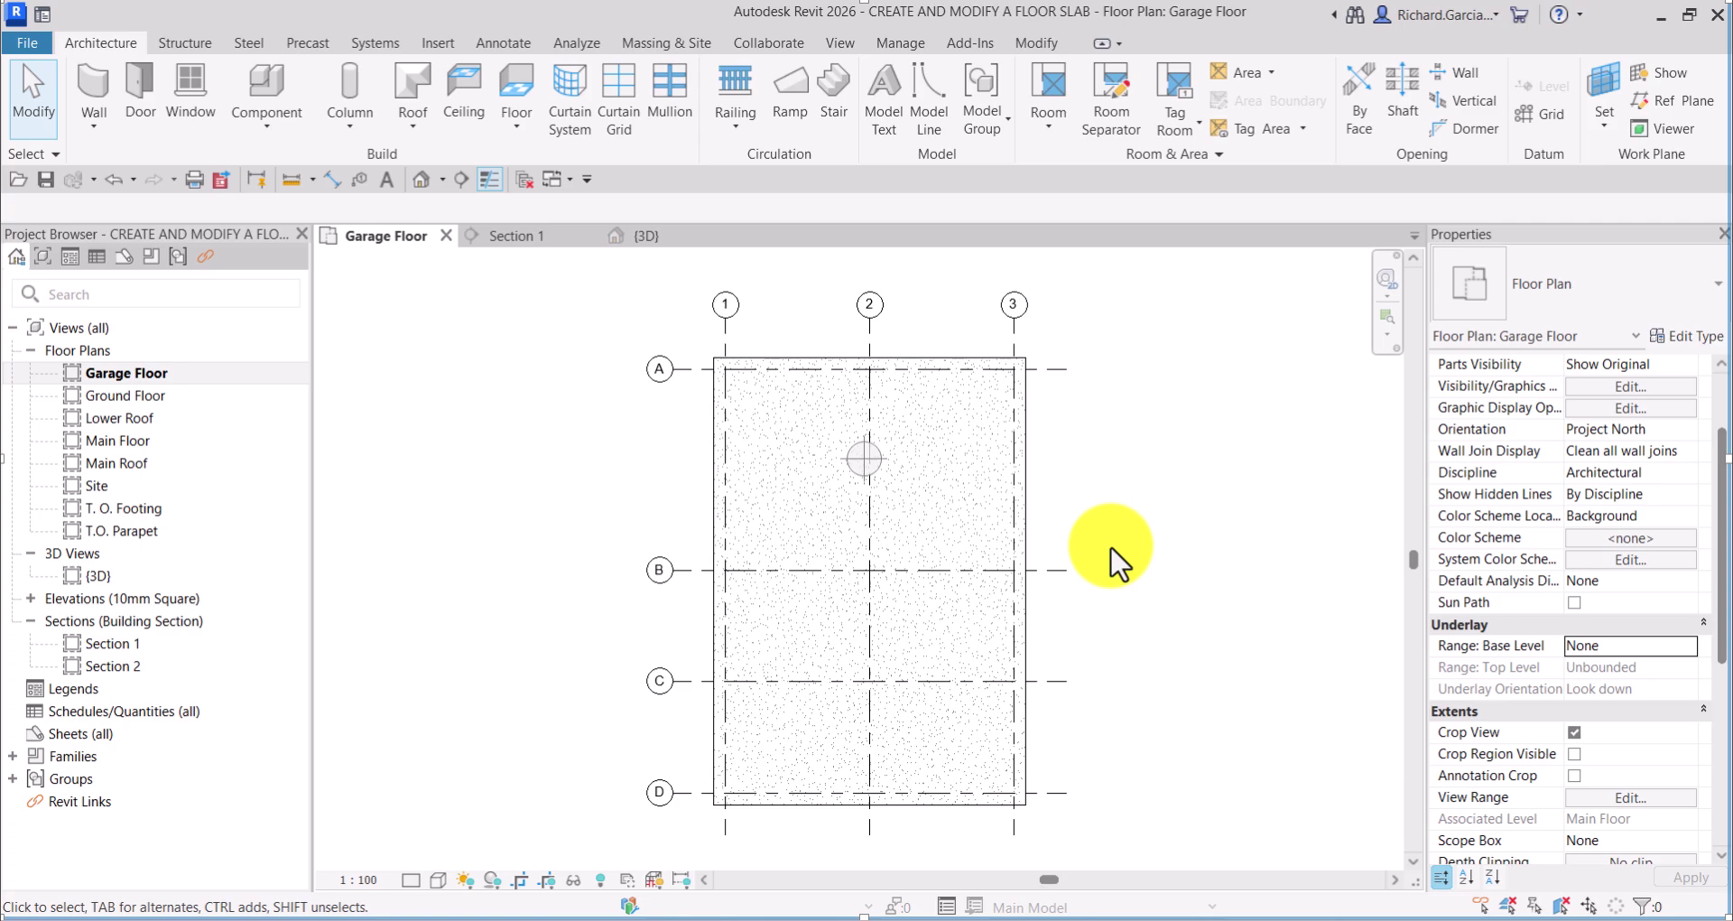
# Place a slab edge along the complete chain of the garage floor slab's perimeter edges and accept the join warning.
pyautogui.click(170, 42)
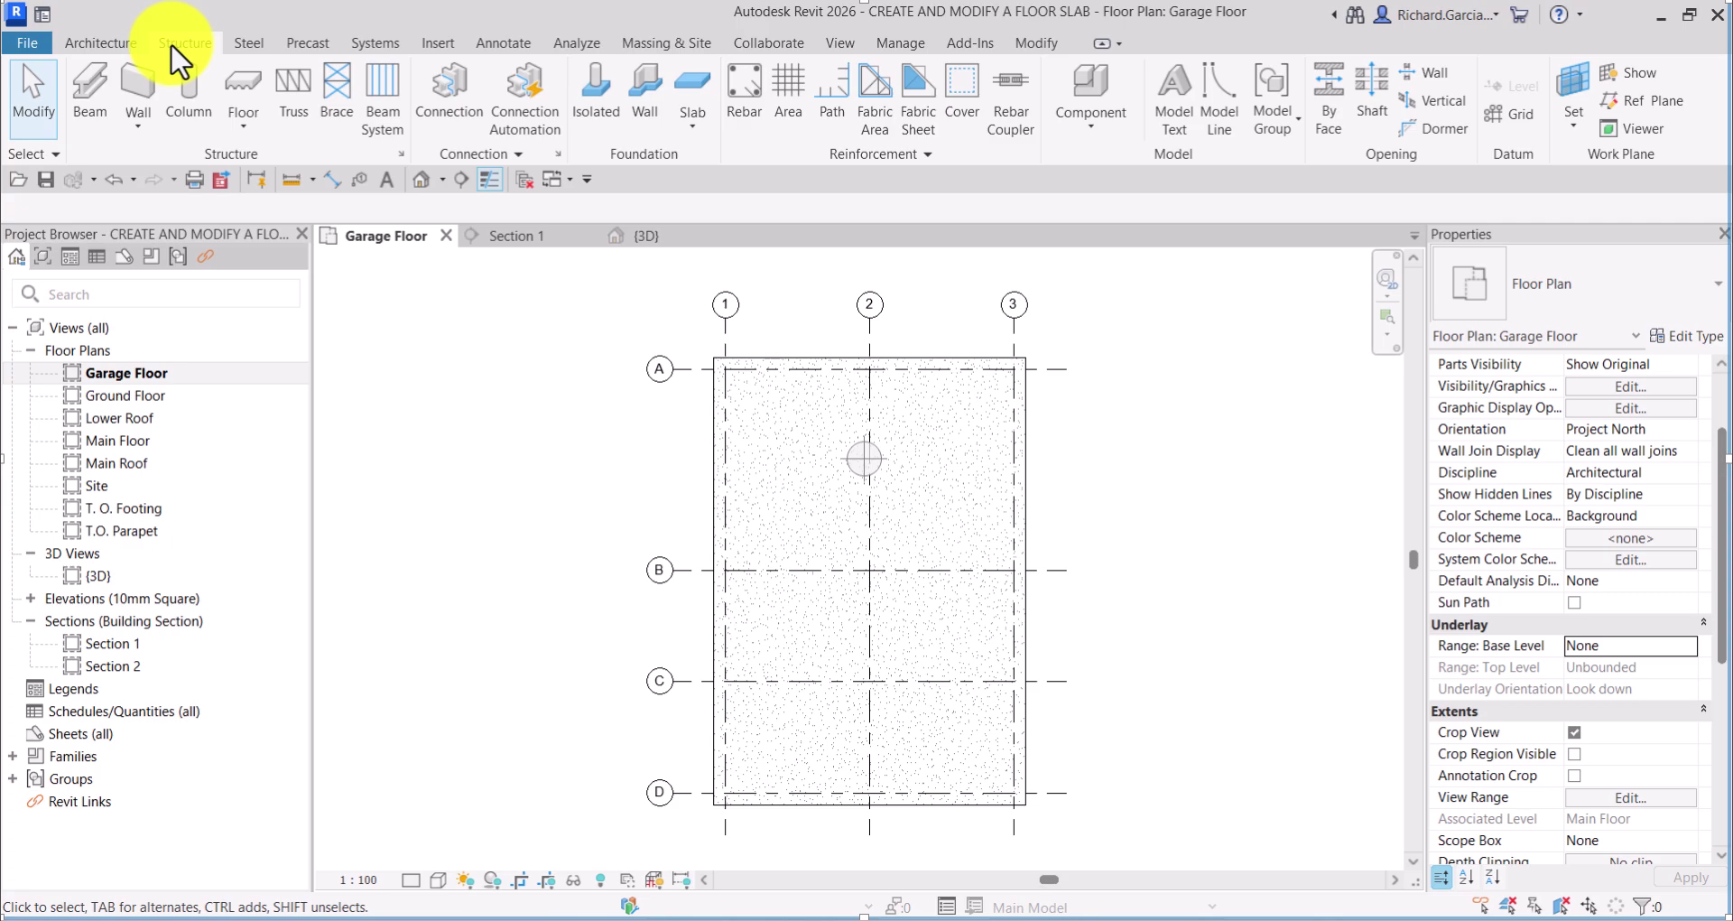
pyautogui.click(692, 122)
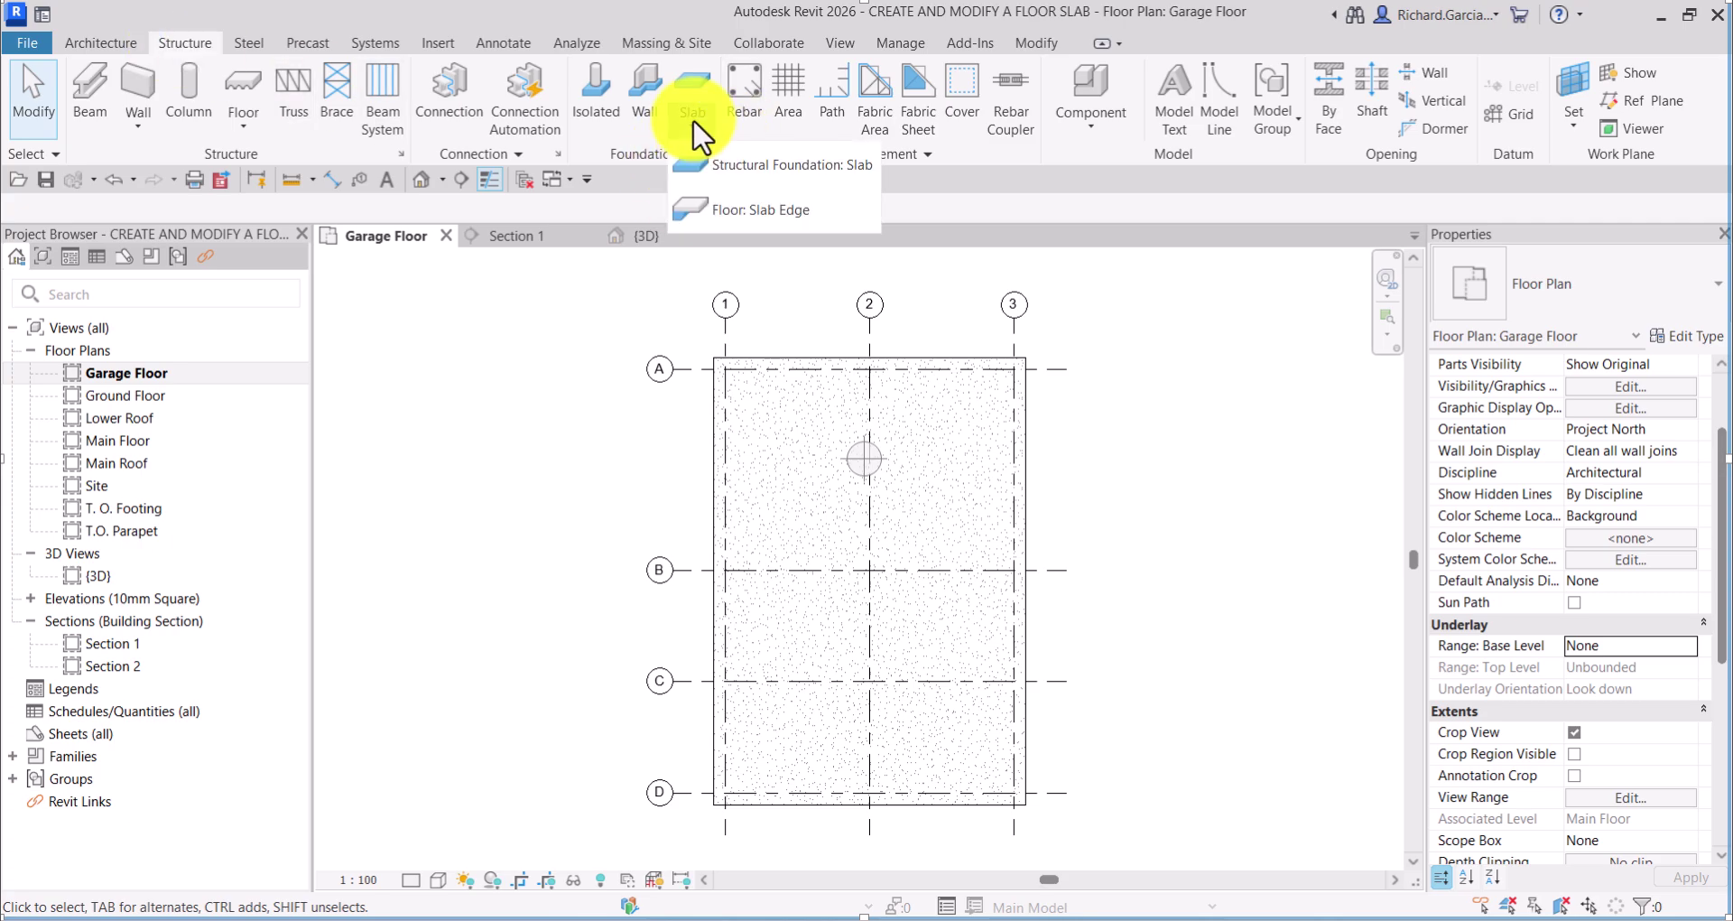
pyautogui.click(753, 213)
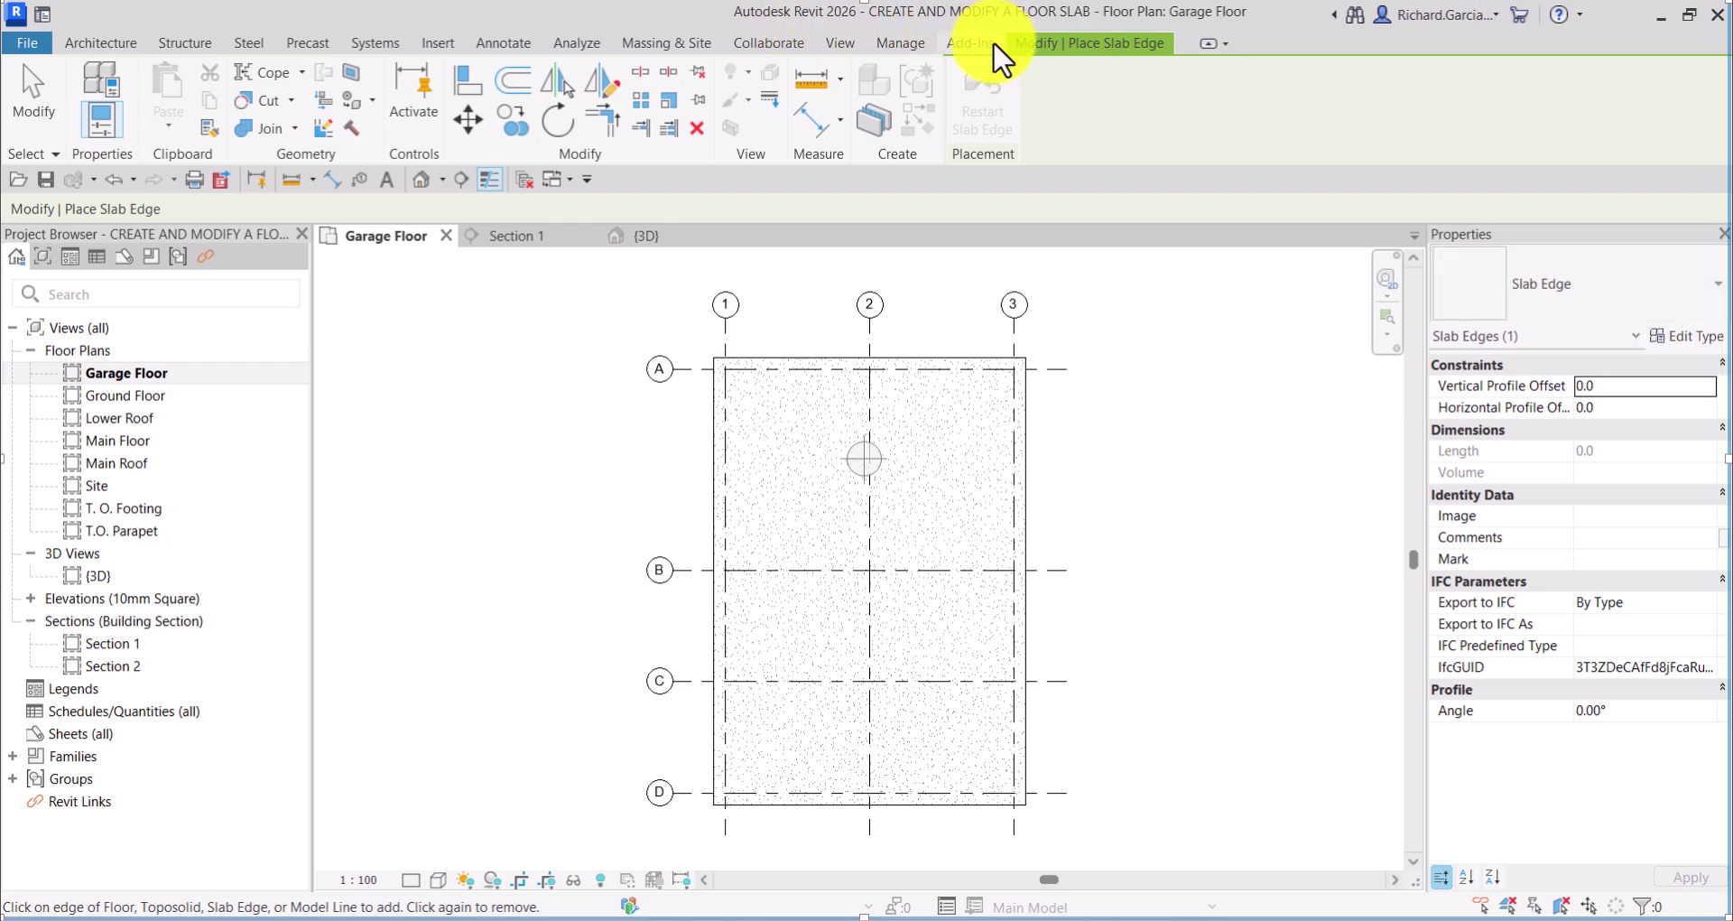
pyautogui.scroll(2, 735, 377)
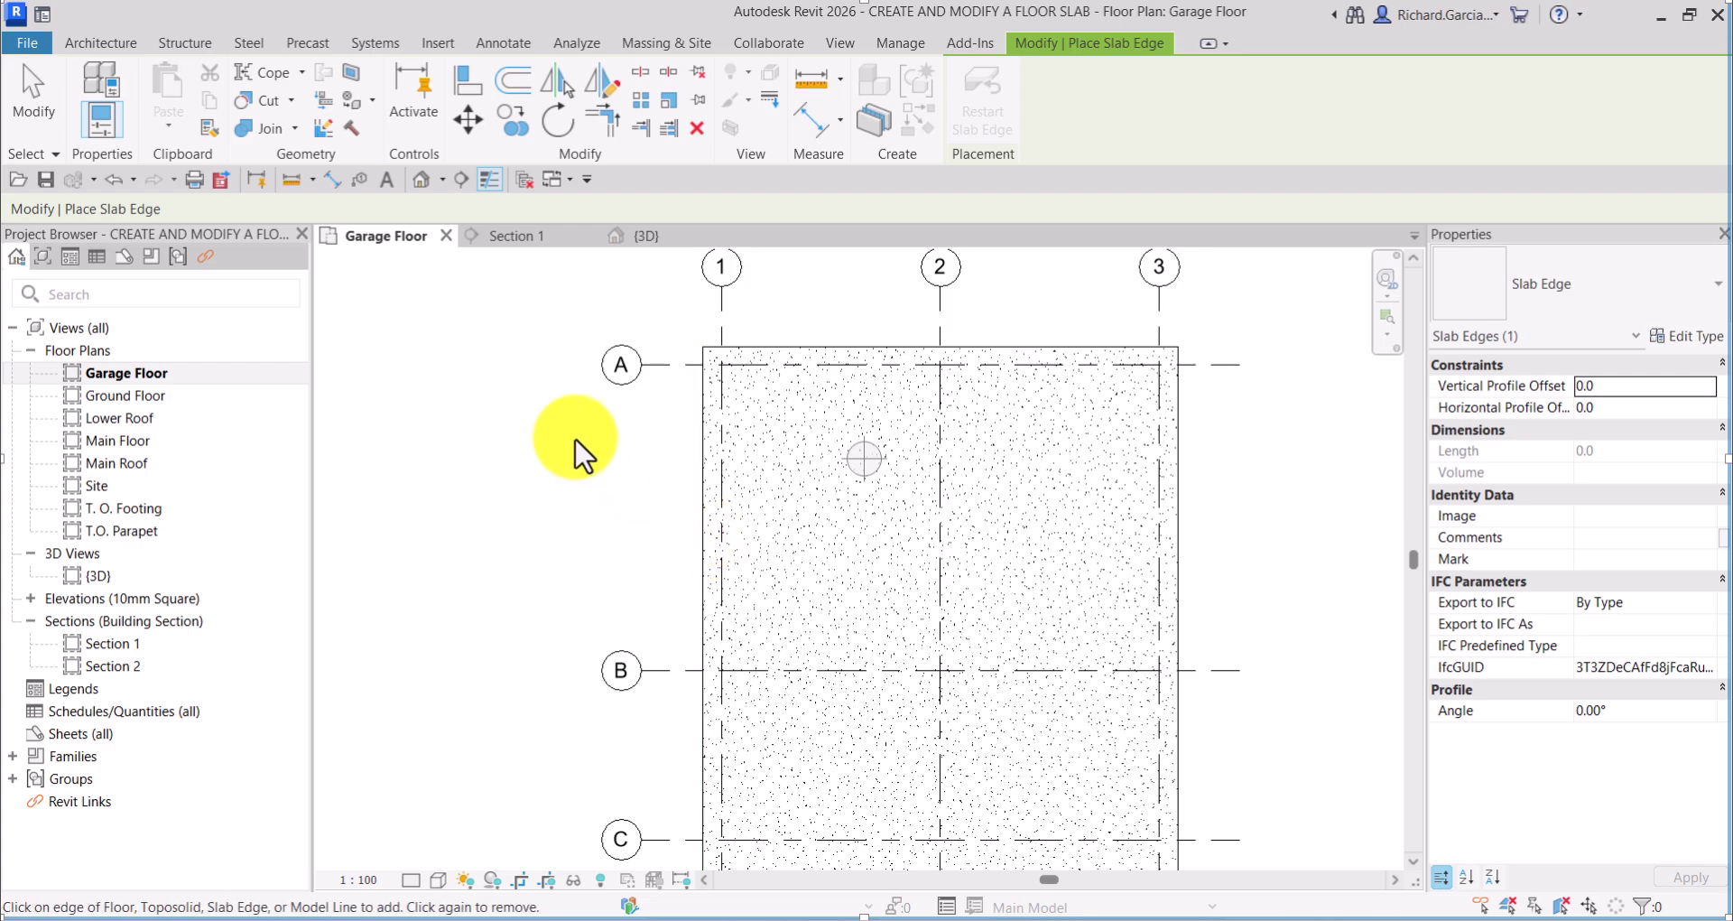
pyautogui.scroll(-2, 695, 458)
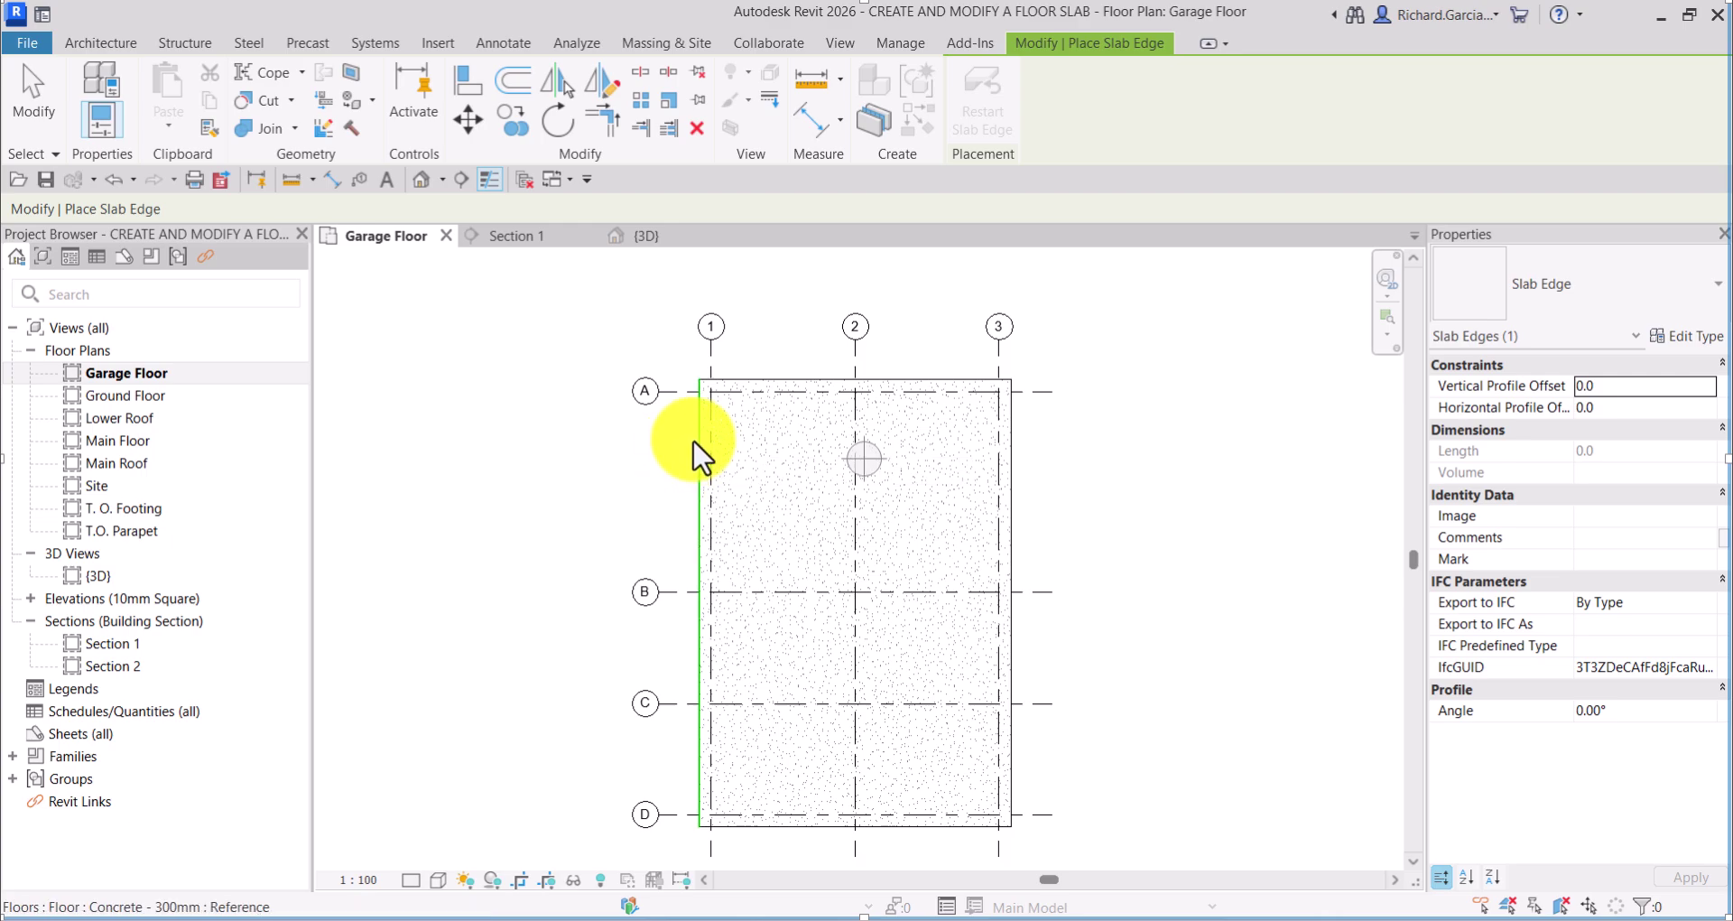
pyautogui.press('Tab')
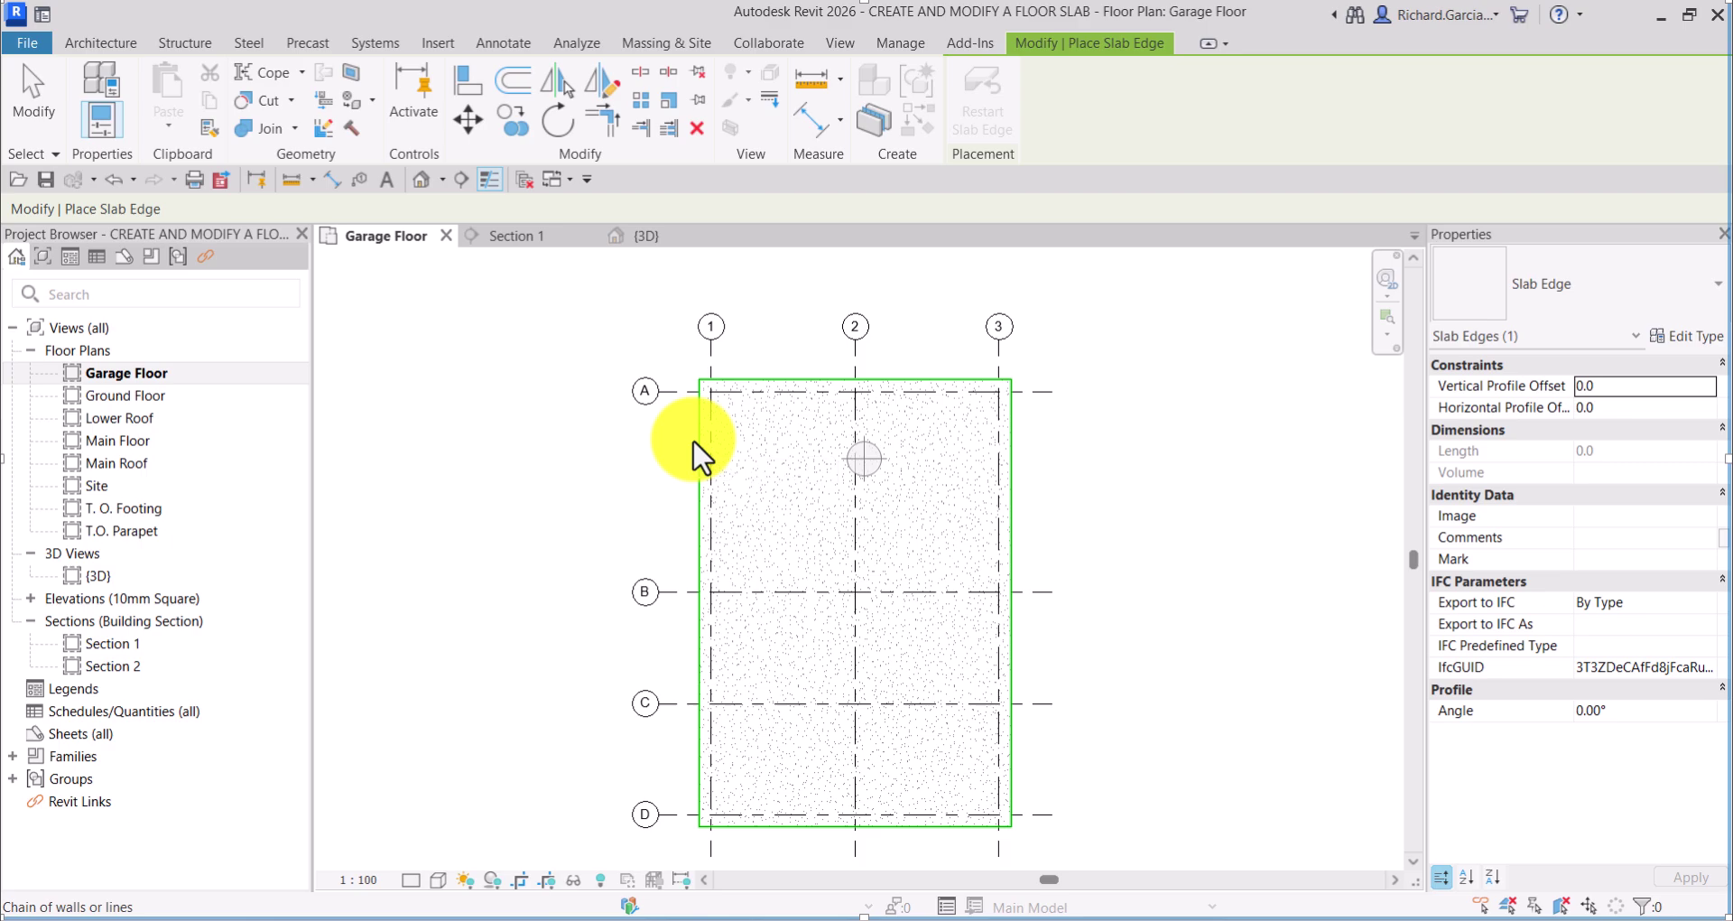
pyautogui.click(693, 440)
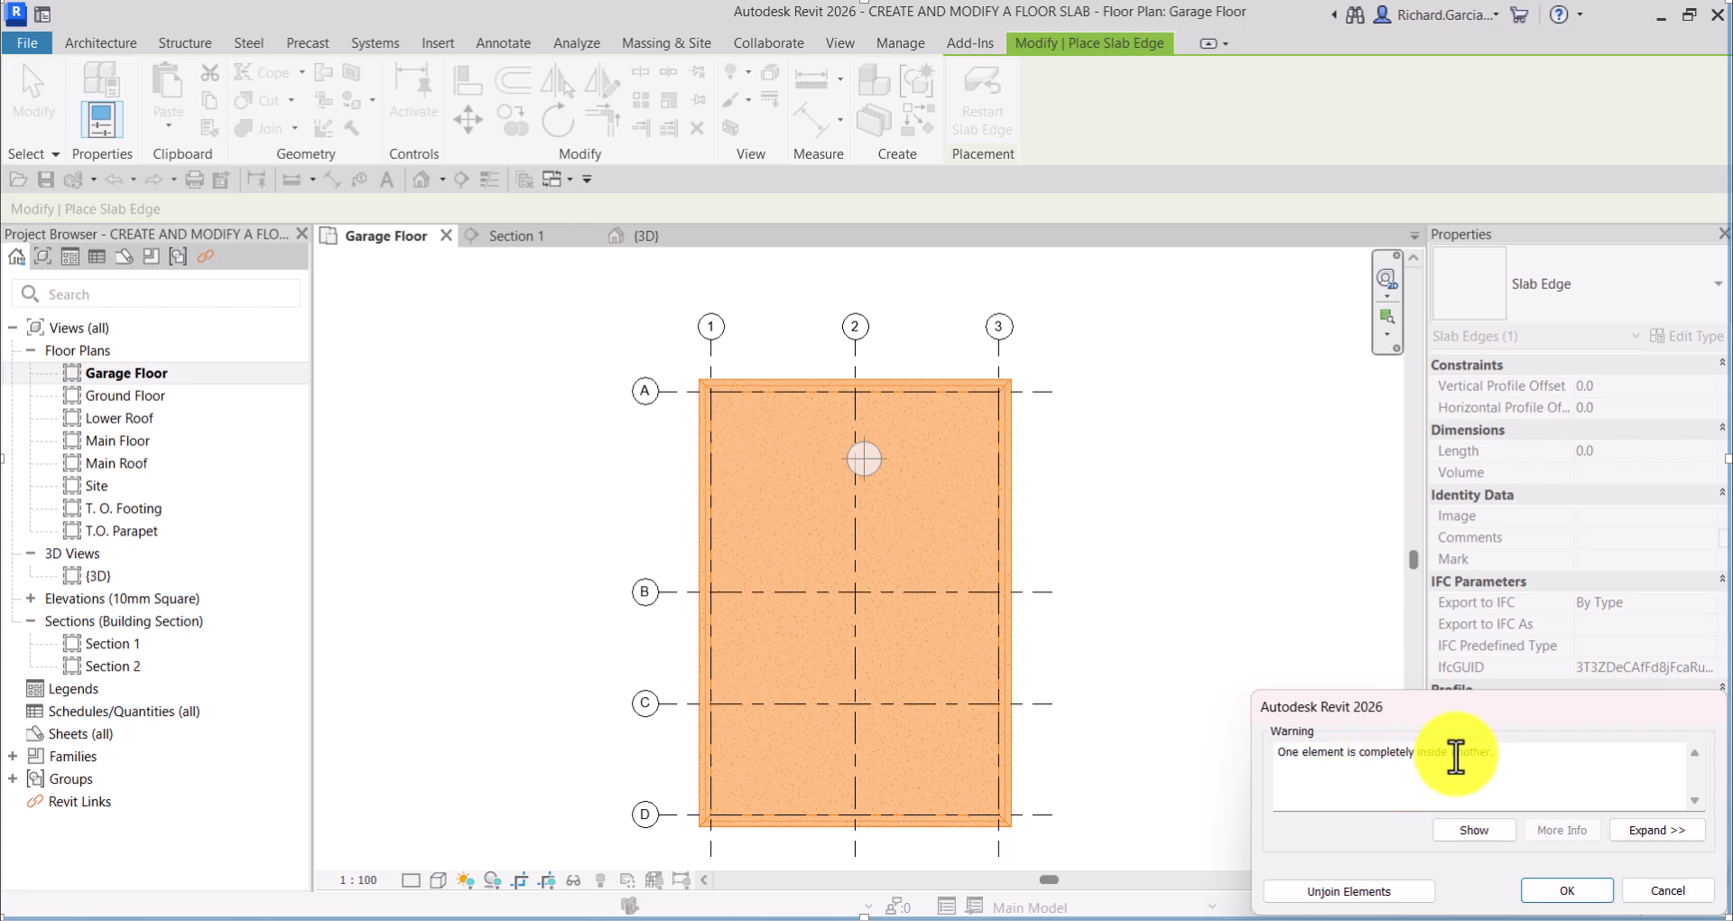
pyautogui.click(1567, 892)
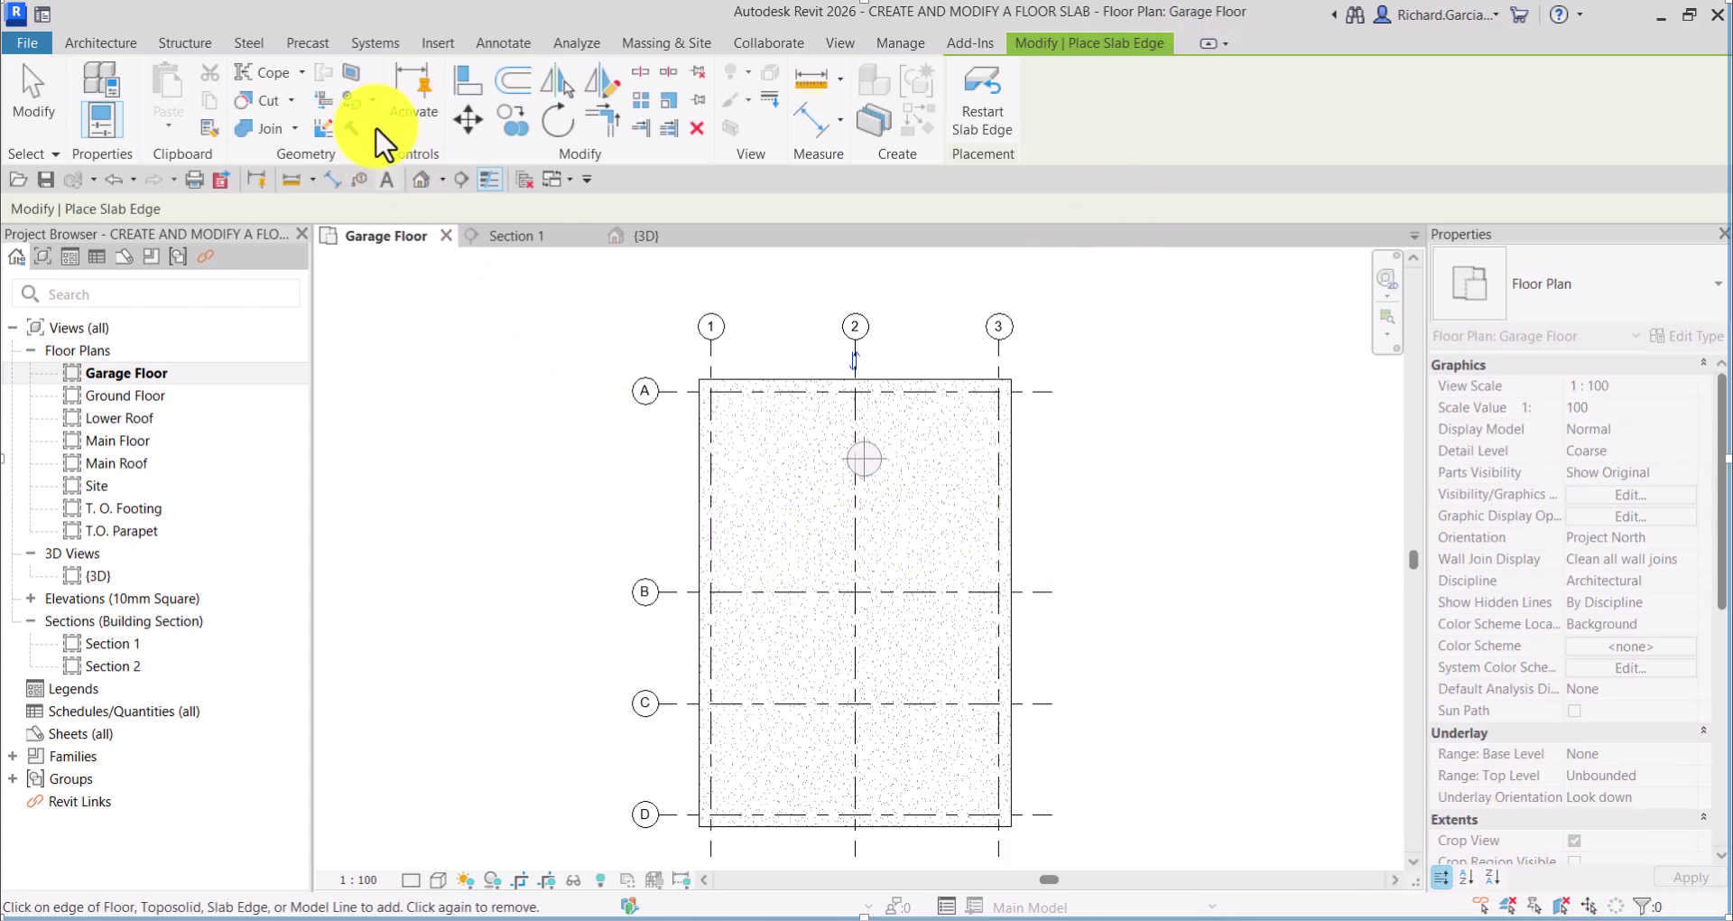
# Leave slab edge placement and show the garage slab corner in the default 3D view with fine detail and Wireframe style.
pyautogui.click(419, 185)
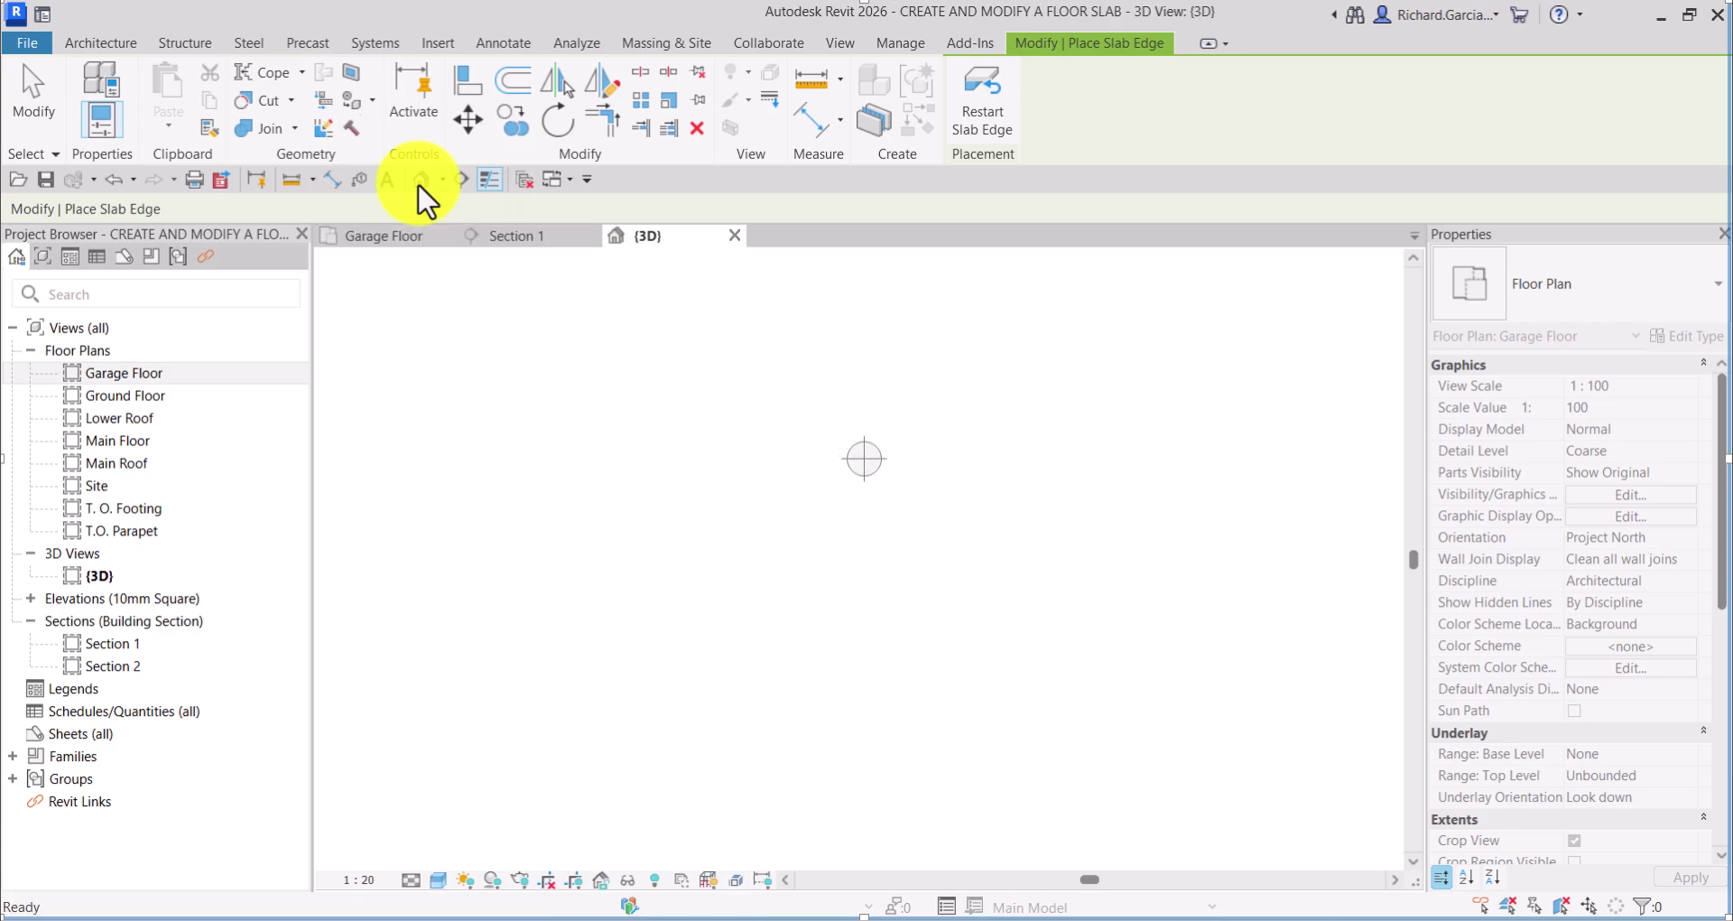
pyautogui.keyDown('shift'); pyautogui.moveTo(1390, 641); pyautogui.dragTo(1200, 406, button='middle'); pyautogui.keyUp('shift')
pyautogui.click(1200, 406)
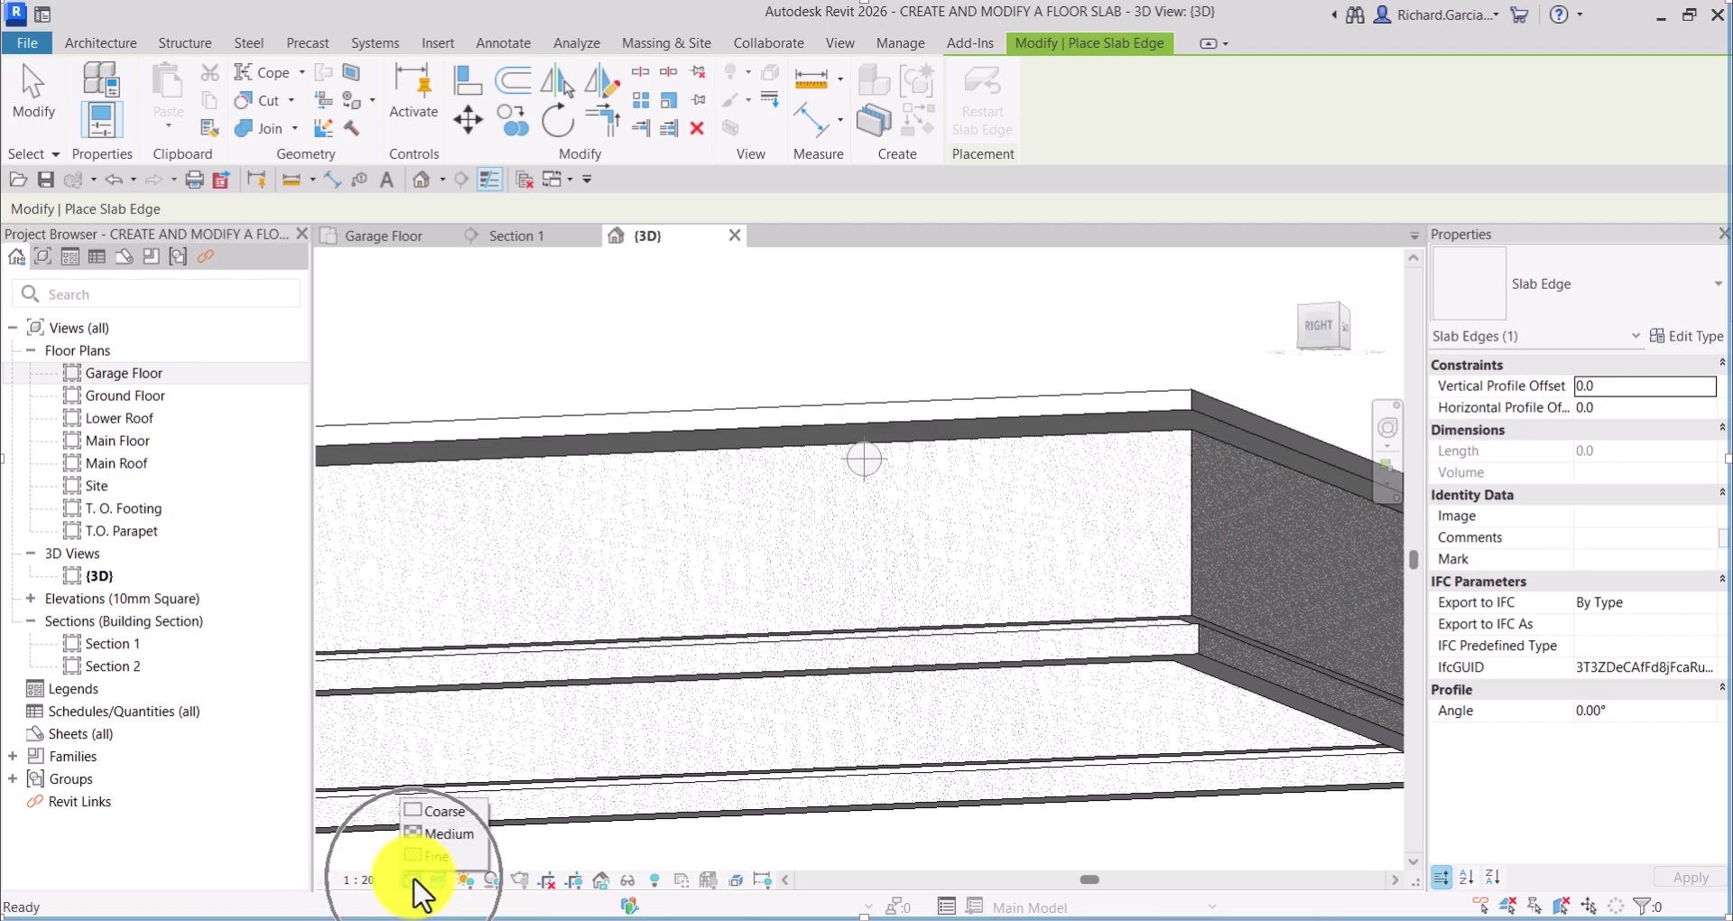
pyautogui.click(438, 877)
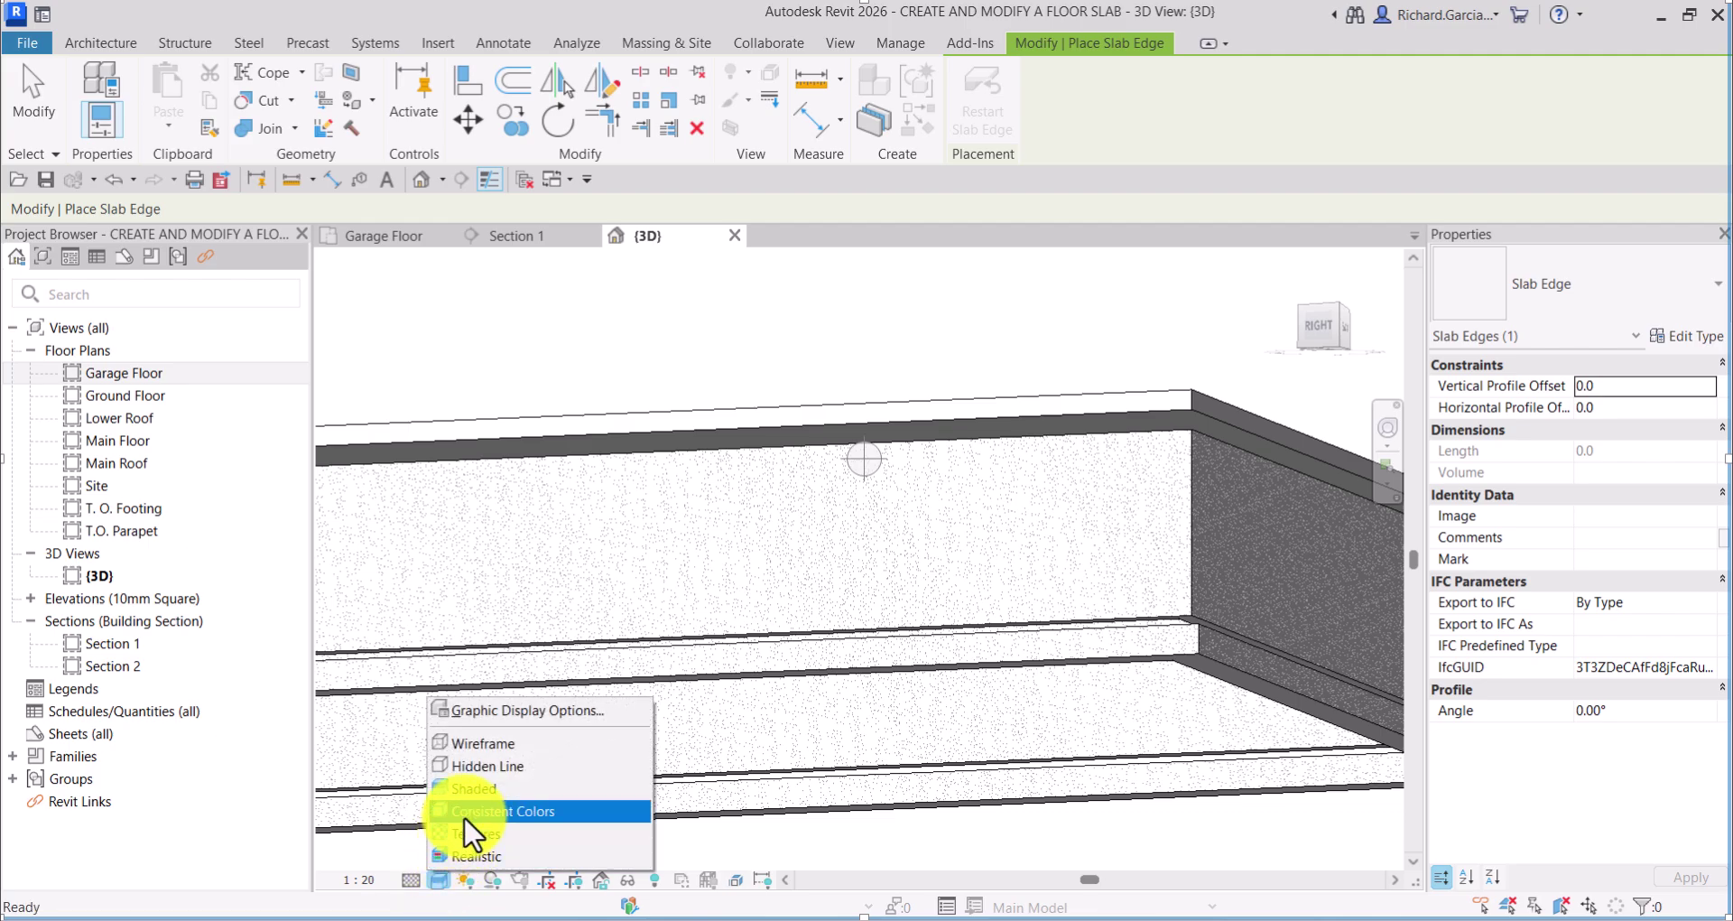
pyautogui.click(474, 742)
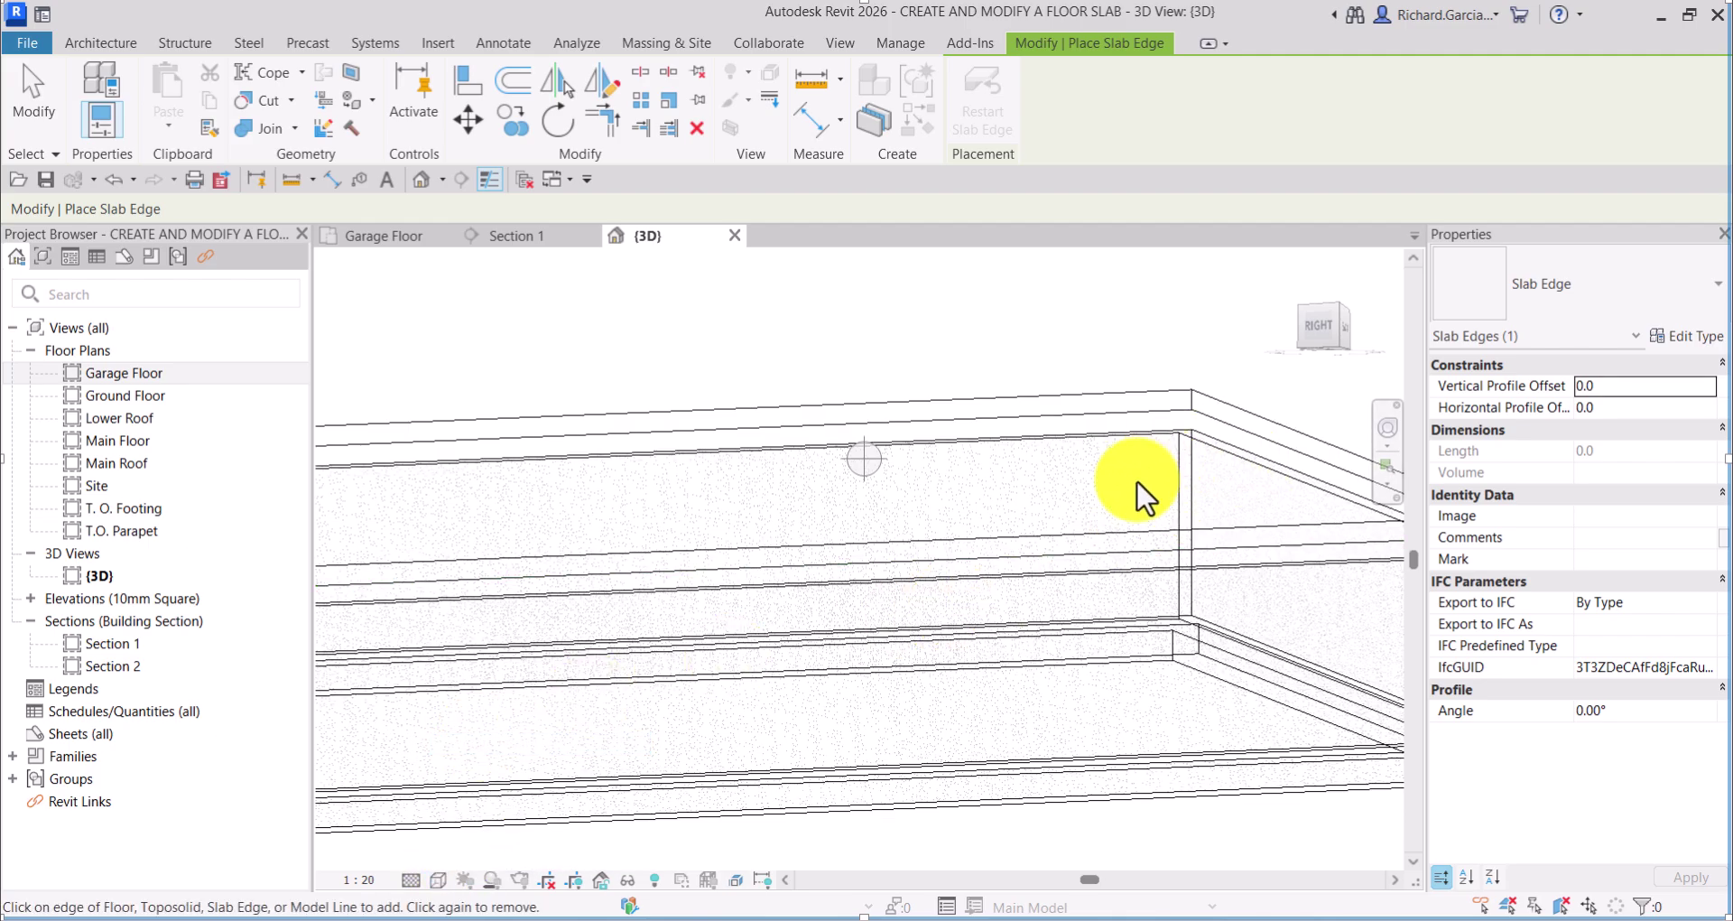
pyautogui.keyDown('shift'); pyautogui.moveTo(1134, 496); pyautogui.dragTo(1313, 803, button='middle'); pyautogui.keyUp('shift')
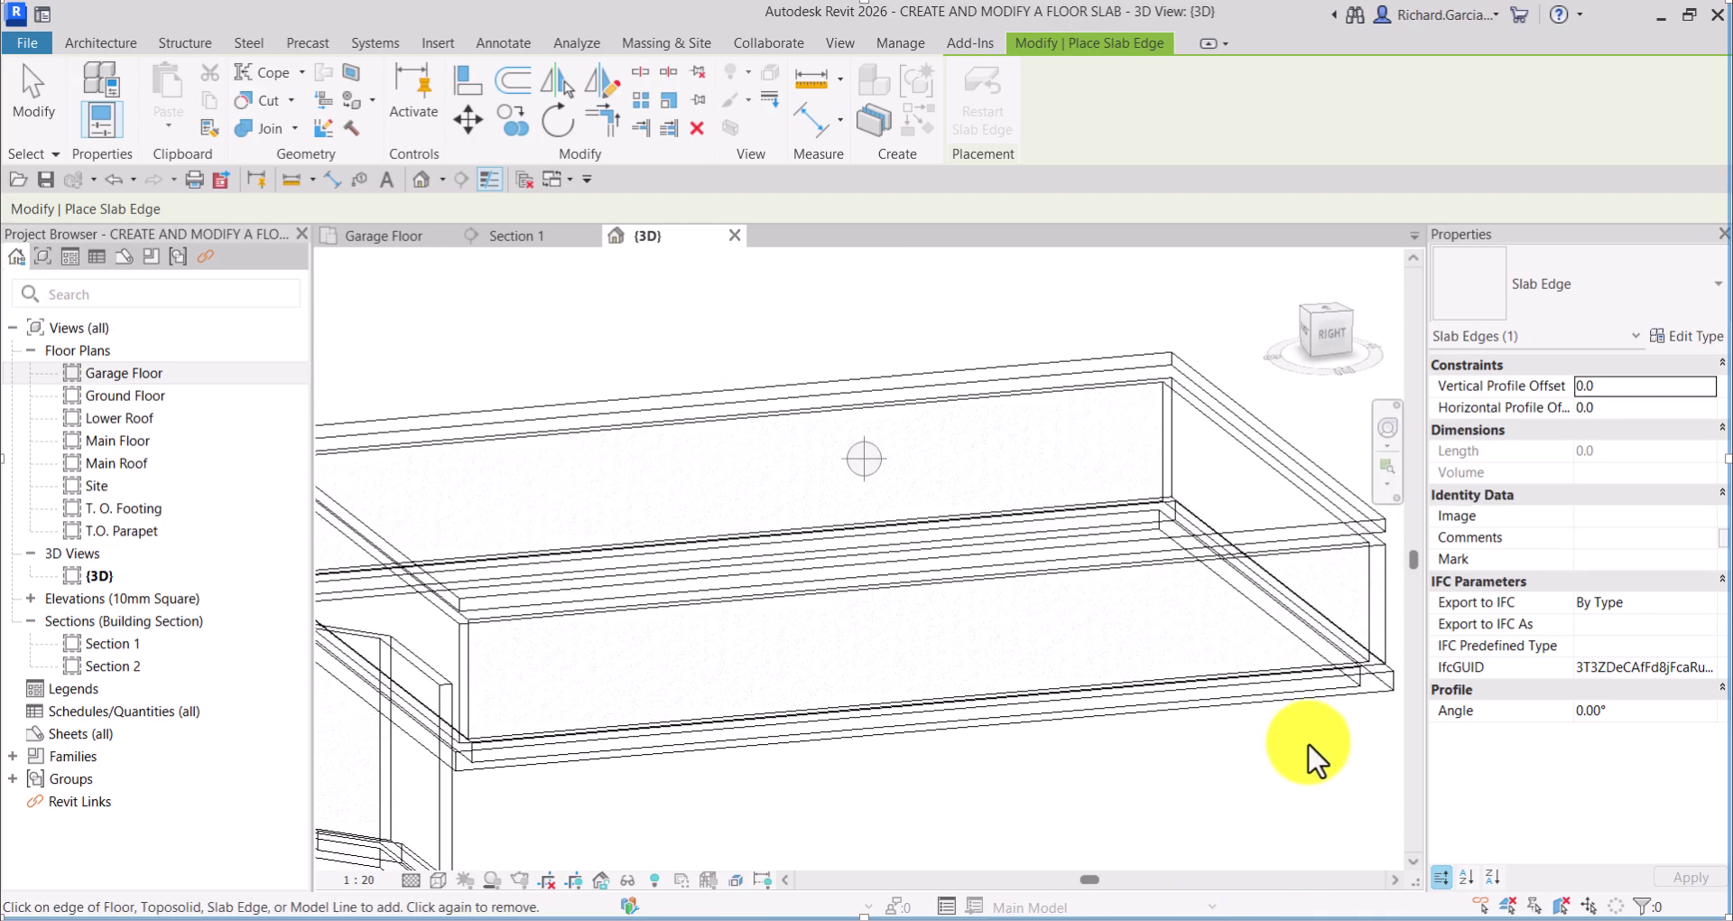
pyautogui.moveTo(1311, 742); pyautogui.dragTo(1015, 717, button='middle')
pyautogui.press('Escape')
pyautogui.press('Escape')
pyautogui.click(1095, 677)
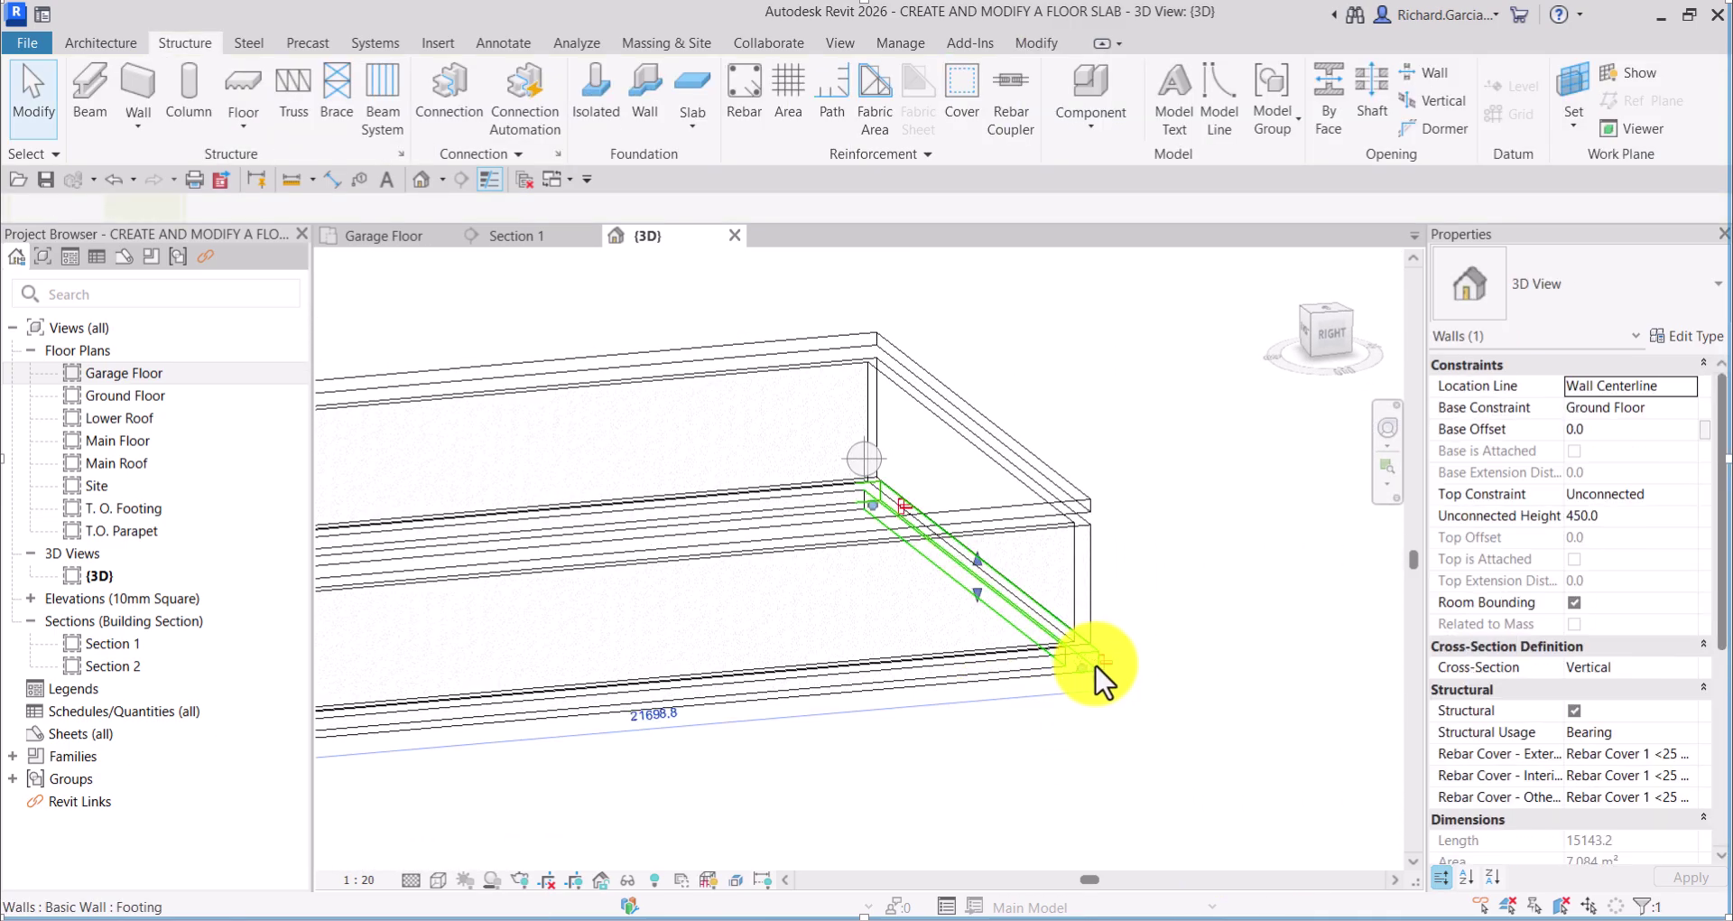
pyautogui.scroll(2, 1065, 677)
pyautogui.scroll(-5, 1052, 726)
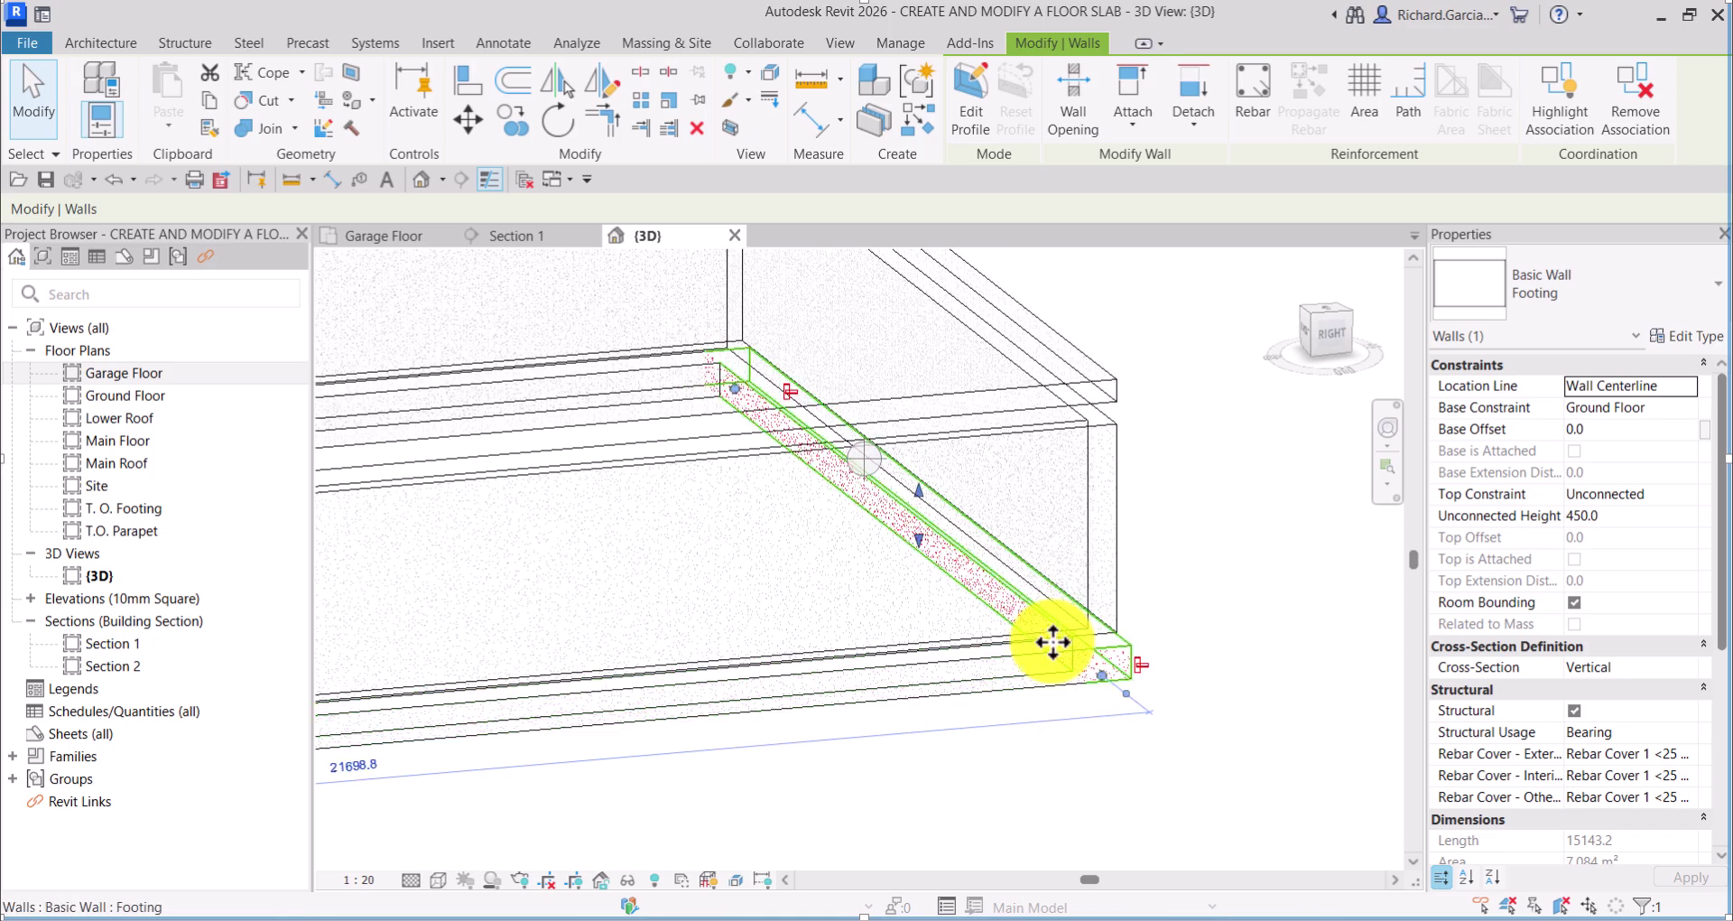
pyautogui.press('Escape')
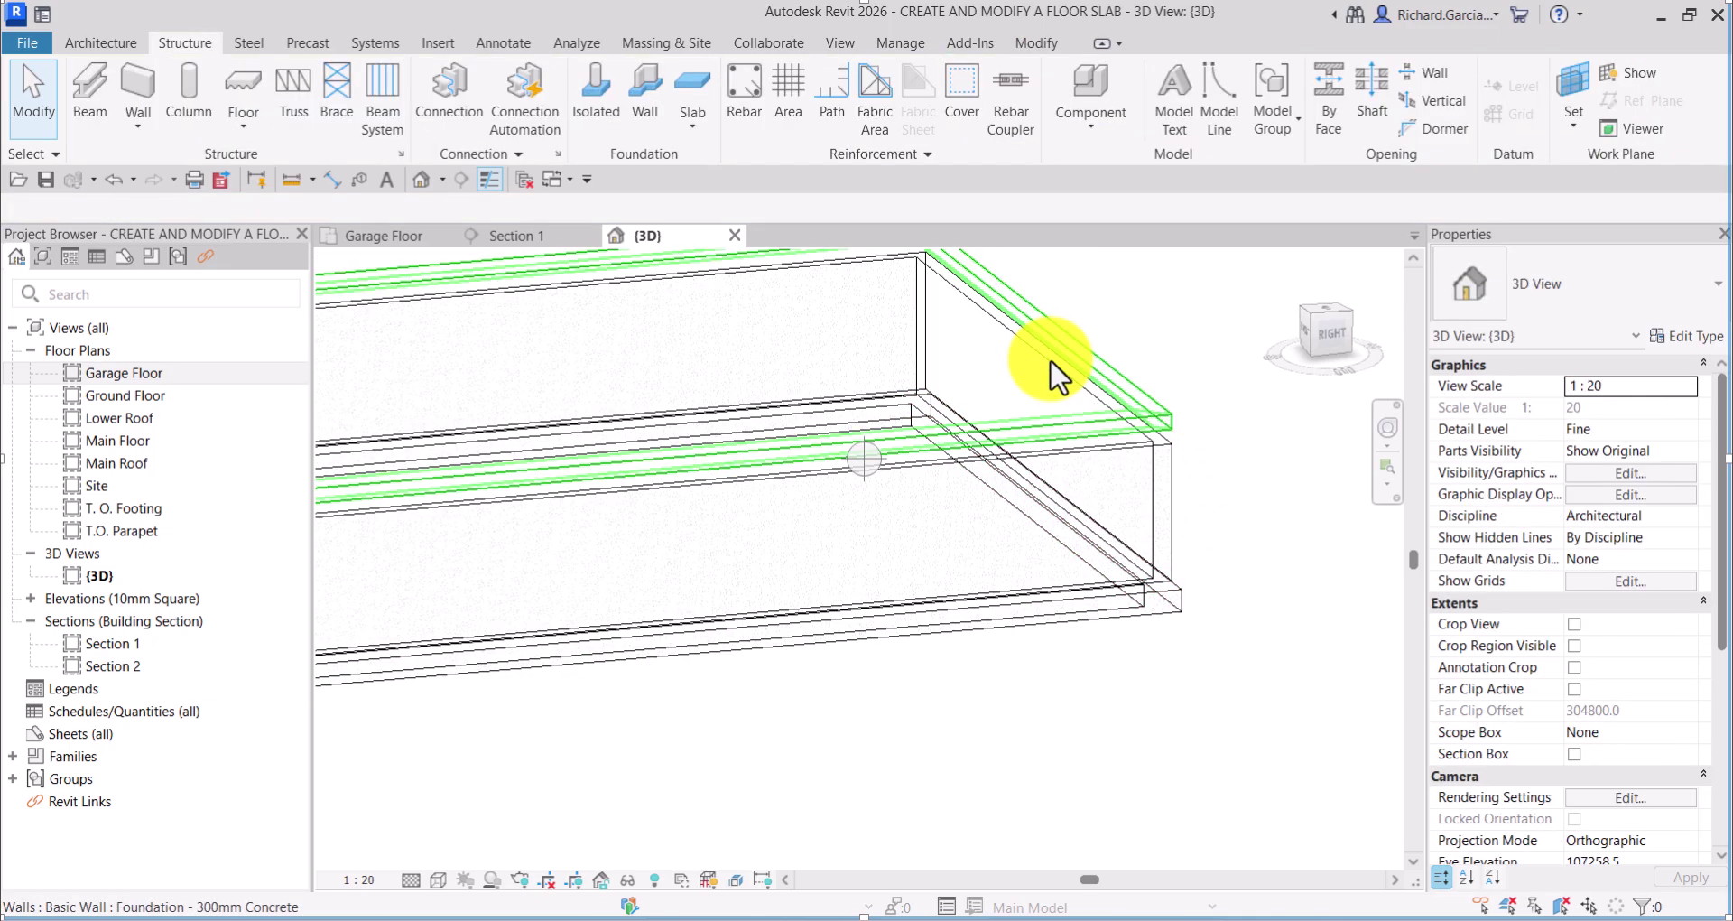
# Select the garage slab edge, view it from the side, and set its vertical profile offset to -300.
pyautogui.click(1111, 381)
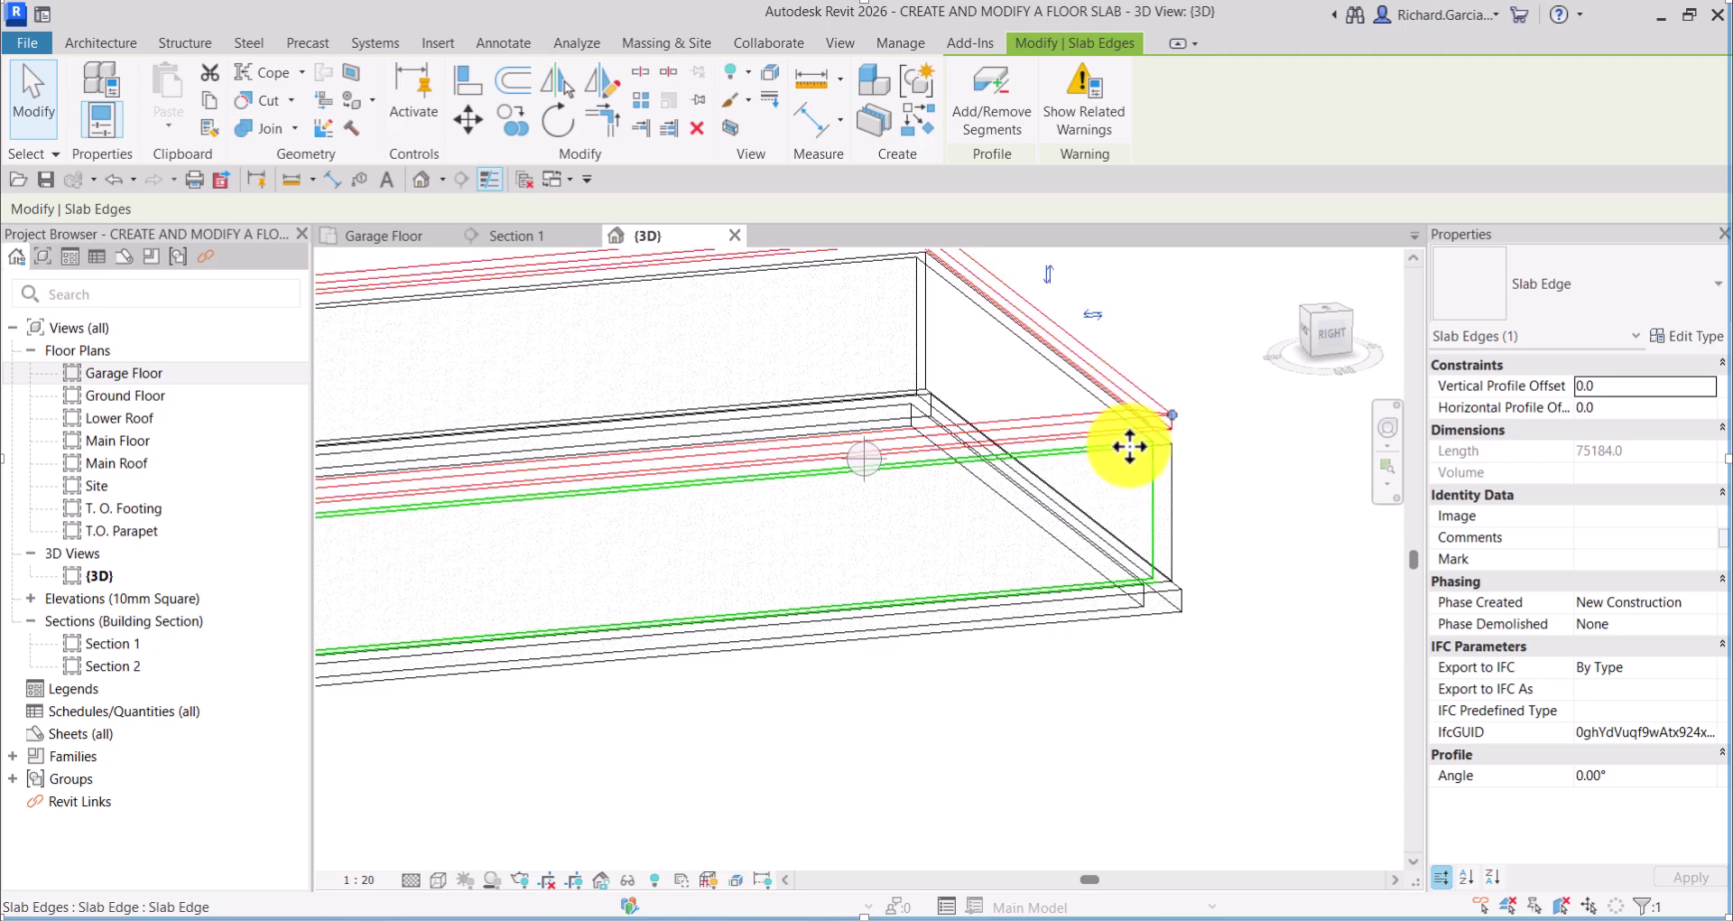
pyautogui.keyDown('shift'); pyautogui.moveTo(1125, 448); pyautogui.dragTo(1047, 456, button='middle'); pyautogui.keyUp('shift')
pyautogui.scroll(-3, 1047, 456)
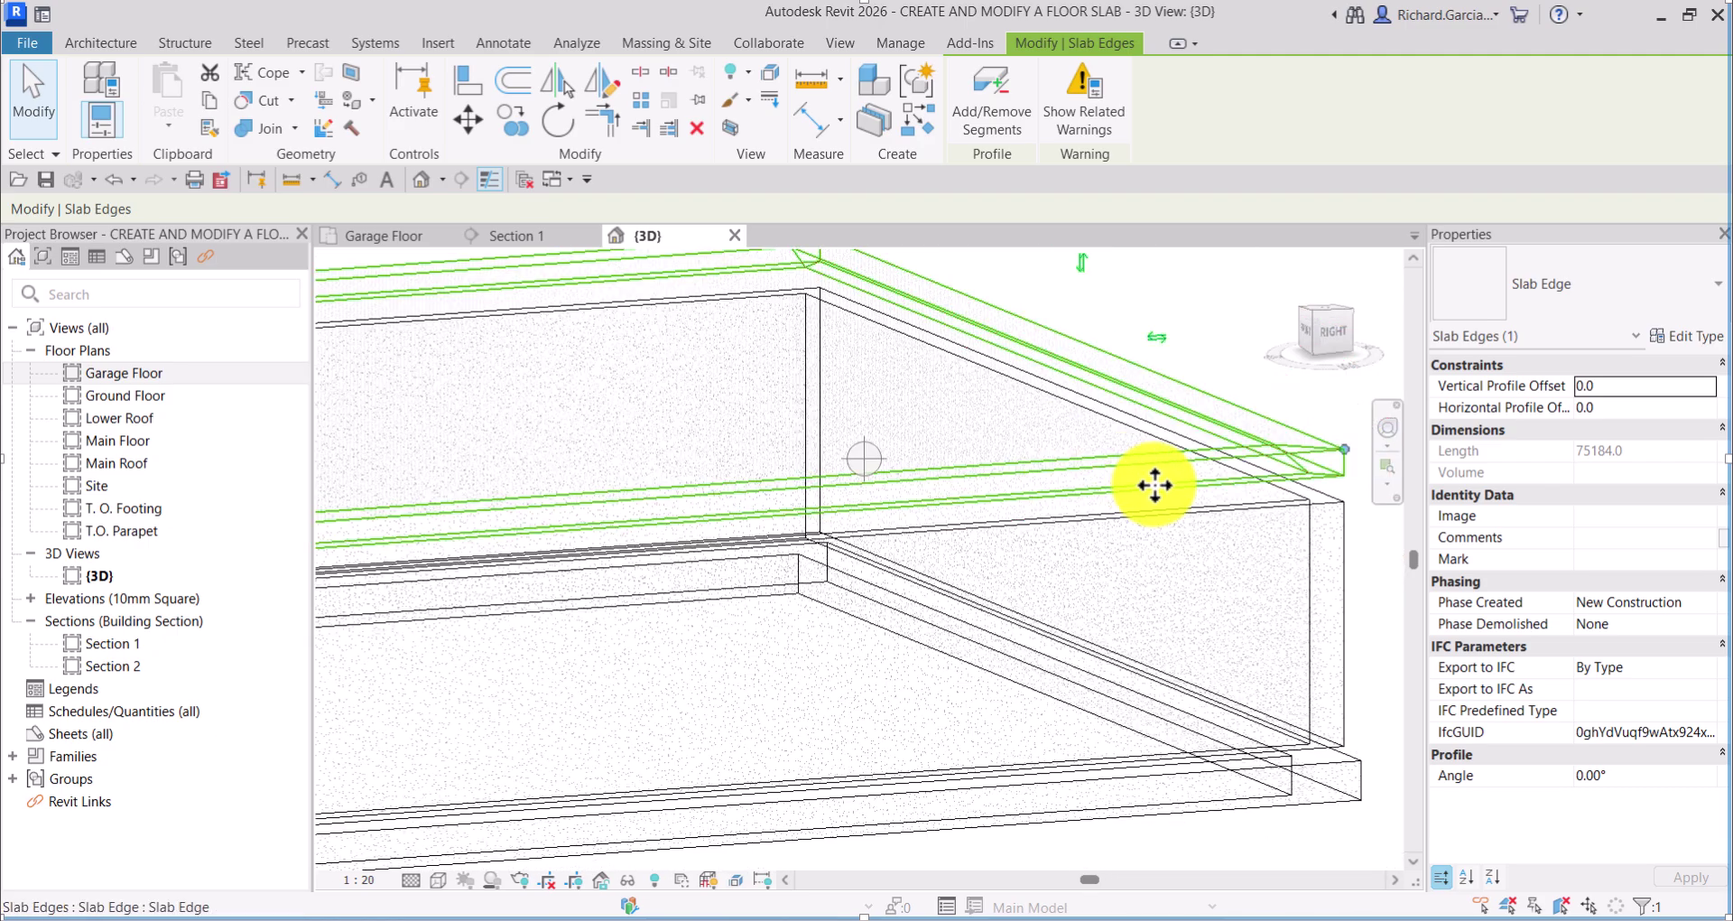
pyautogui.moveTo(1153, 484); pyautogui.dragTo(1115, 490, button='middle')
pyautogui.keyDown('shift'); pyautogui.moveTo(1280, 492); pyautogui.dragTo(1278, 422, button='middle'); pyautogui.keyUp('shift')
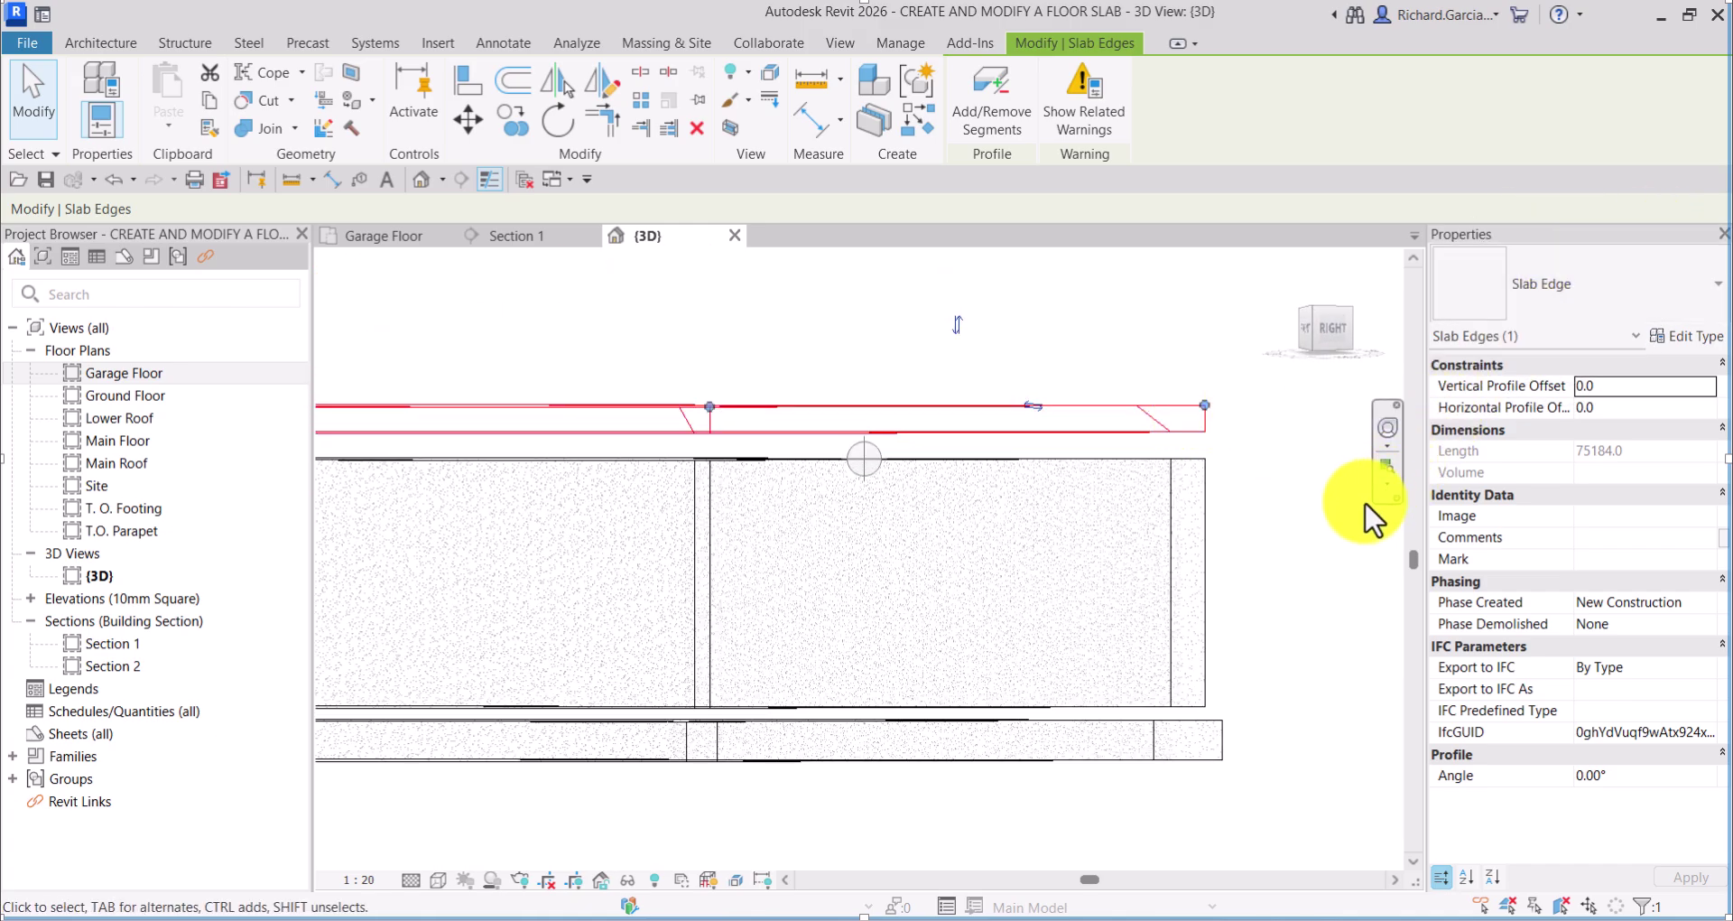
pyautogui.click(1340, 530)
pyautogui.click(1206, 422)
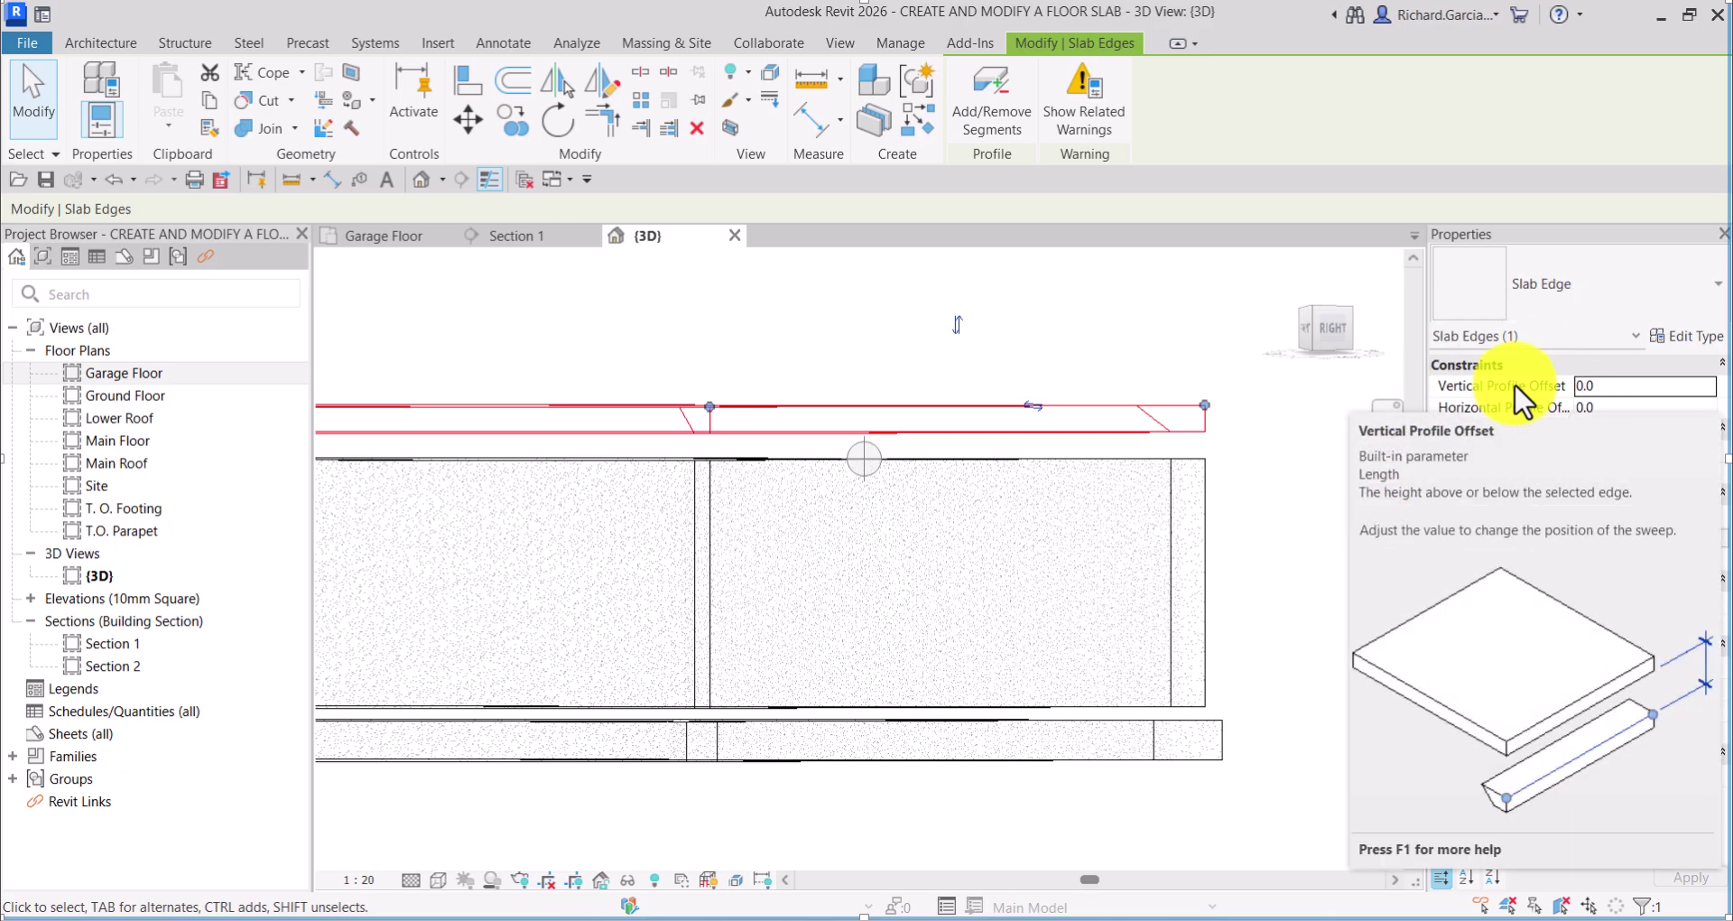
pyautogui.click(1605, 385)
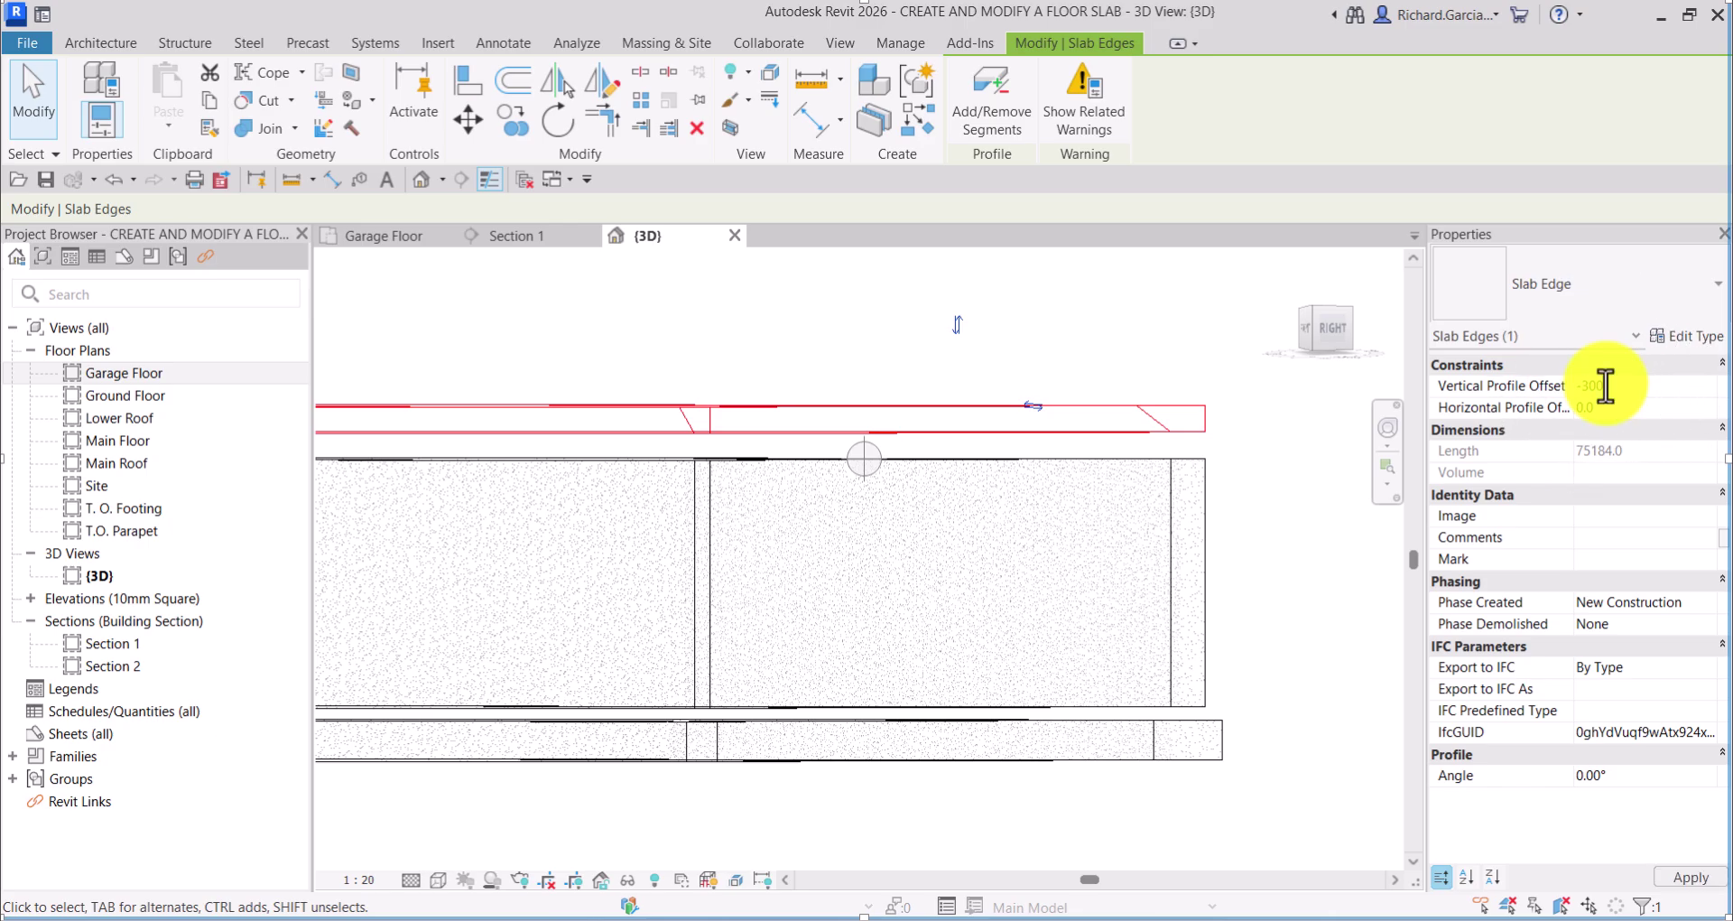
pyautogui.click(1276, 491)
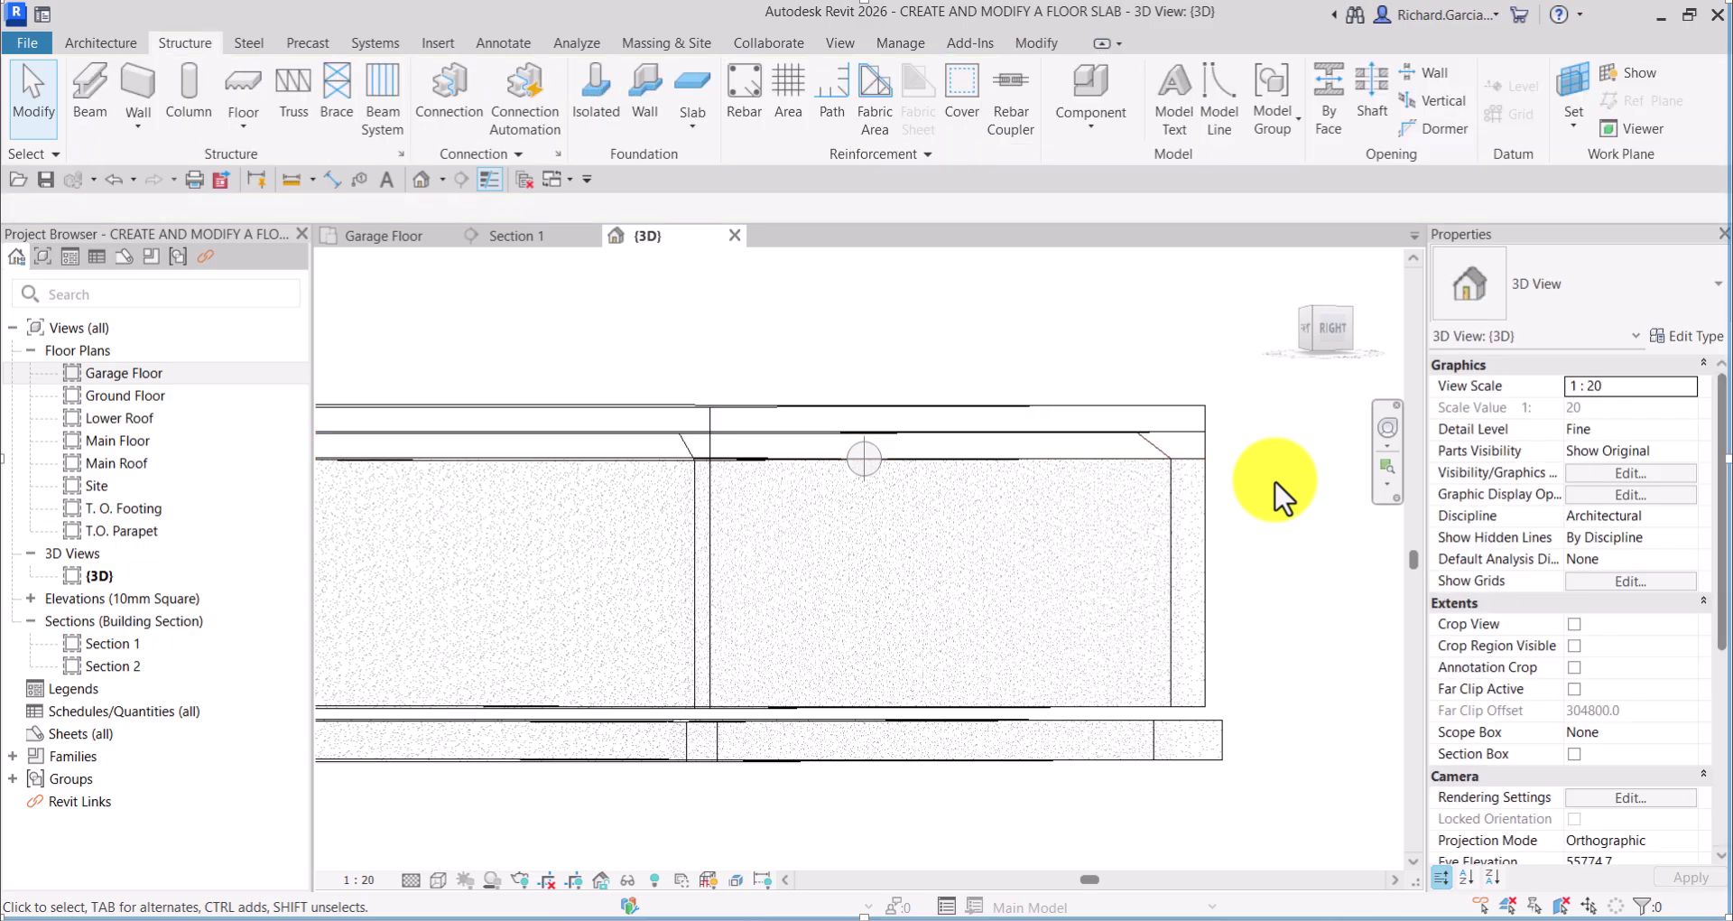
# Set the 3D view's visual style to Shaded and check the slab edge and the floor above it by selecting each.
pyautogui.click(1209, 418)
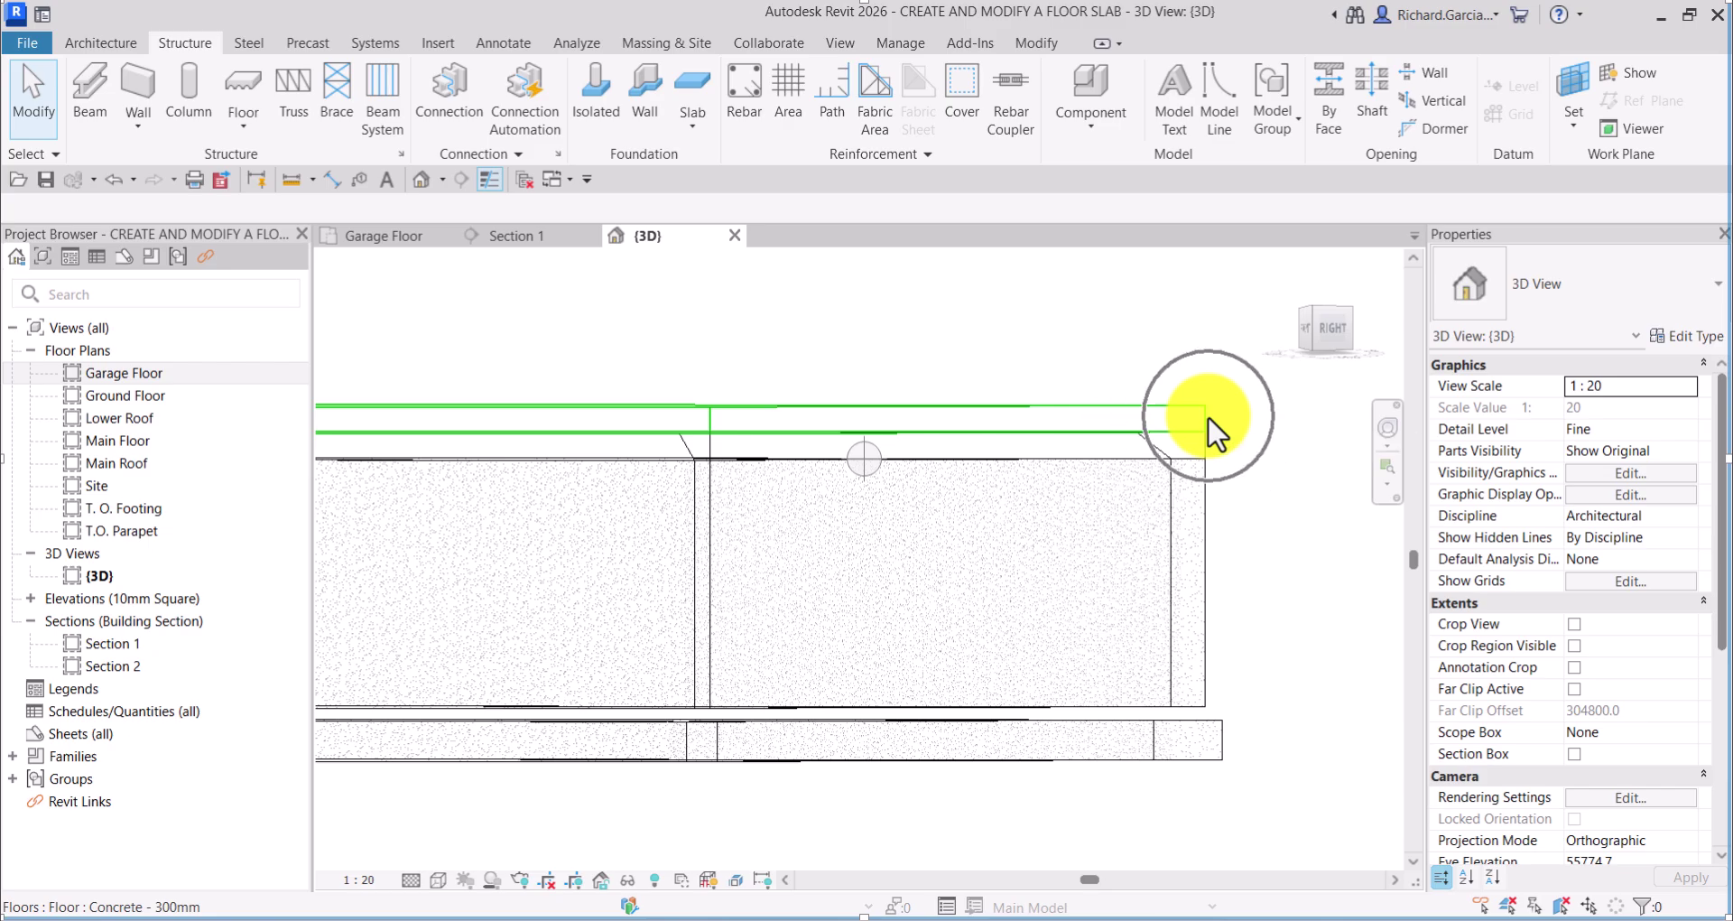
pyautogui.click(439, 879)
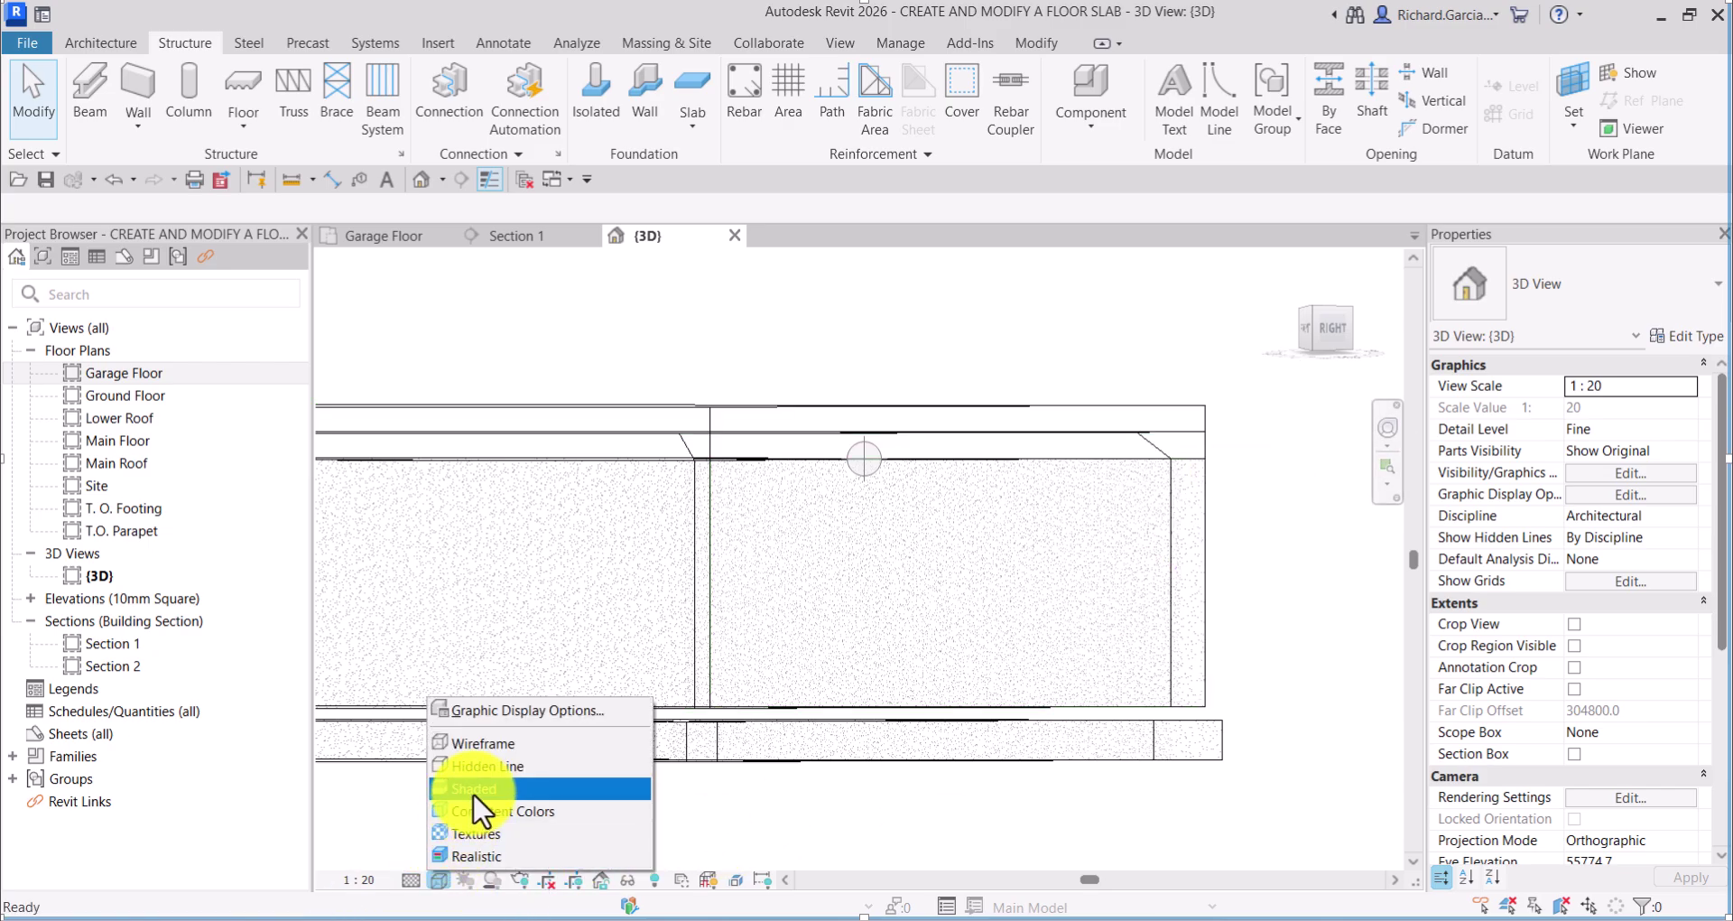
pyautogui.click(473, 791)
pyautogui.keyDown('shift'); pyautogui.moveTo(1149, 403); pyautogui.dragTo(708, 545, button='middle'); pyautogui.keyUp('shift')
pyautogui.click(919, 616)
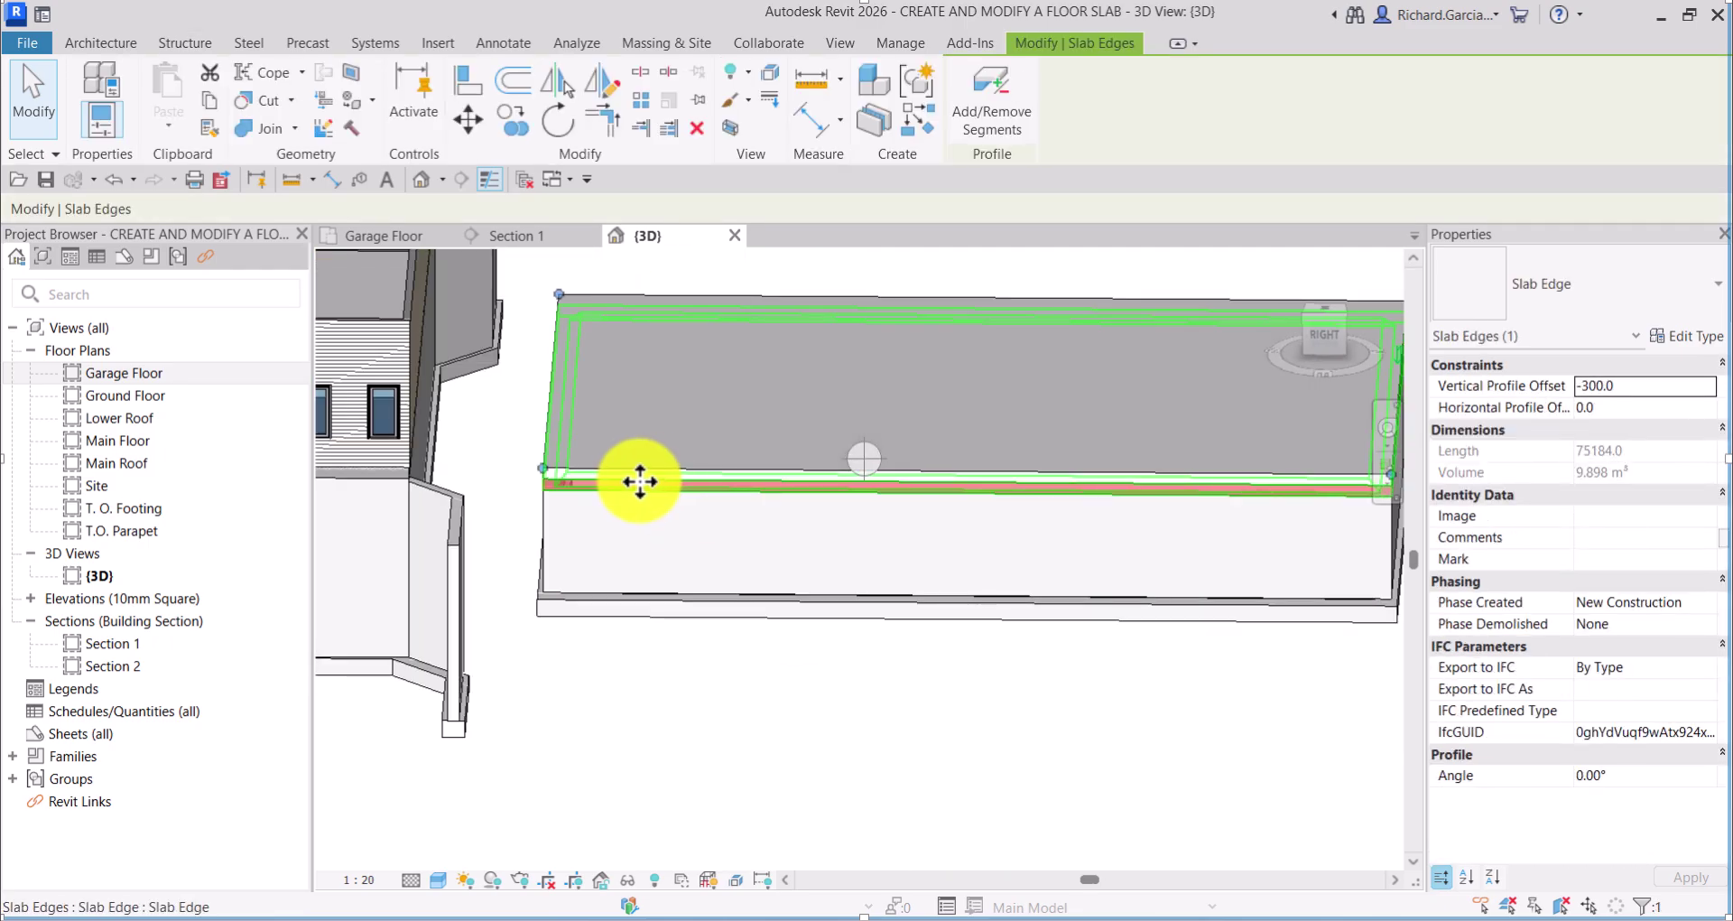
pyautogui.press('Escape')
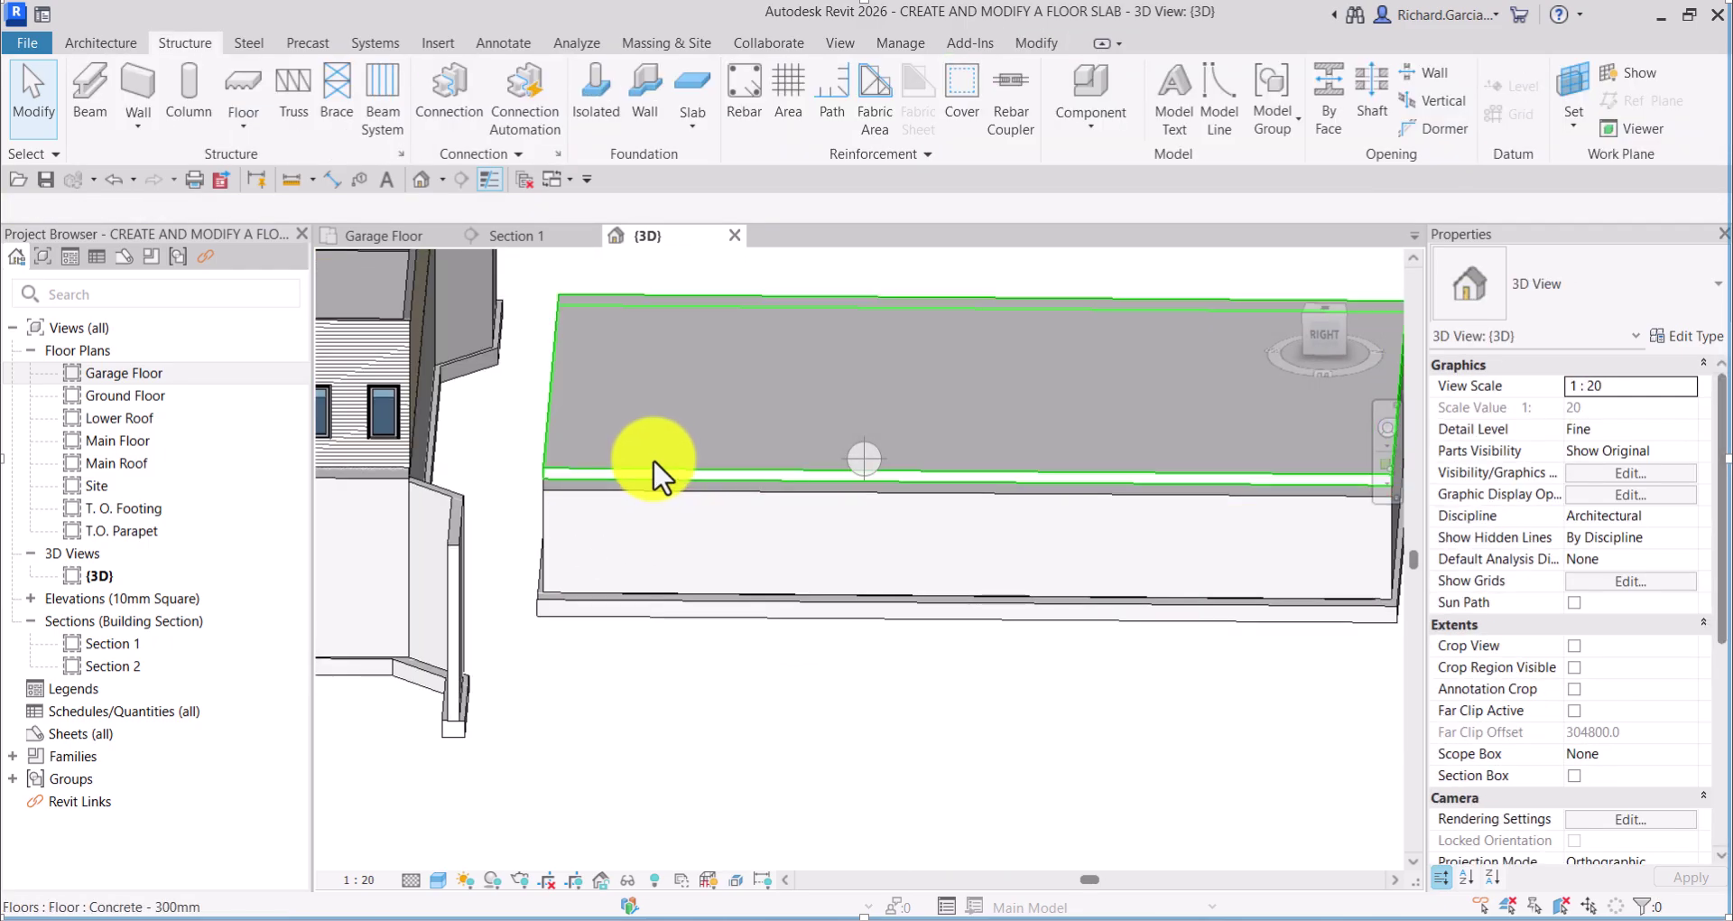
pyautogui.click(653, 458)
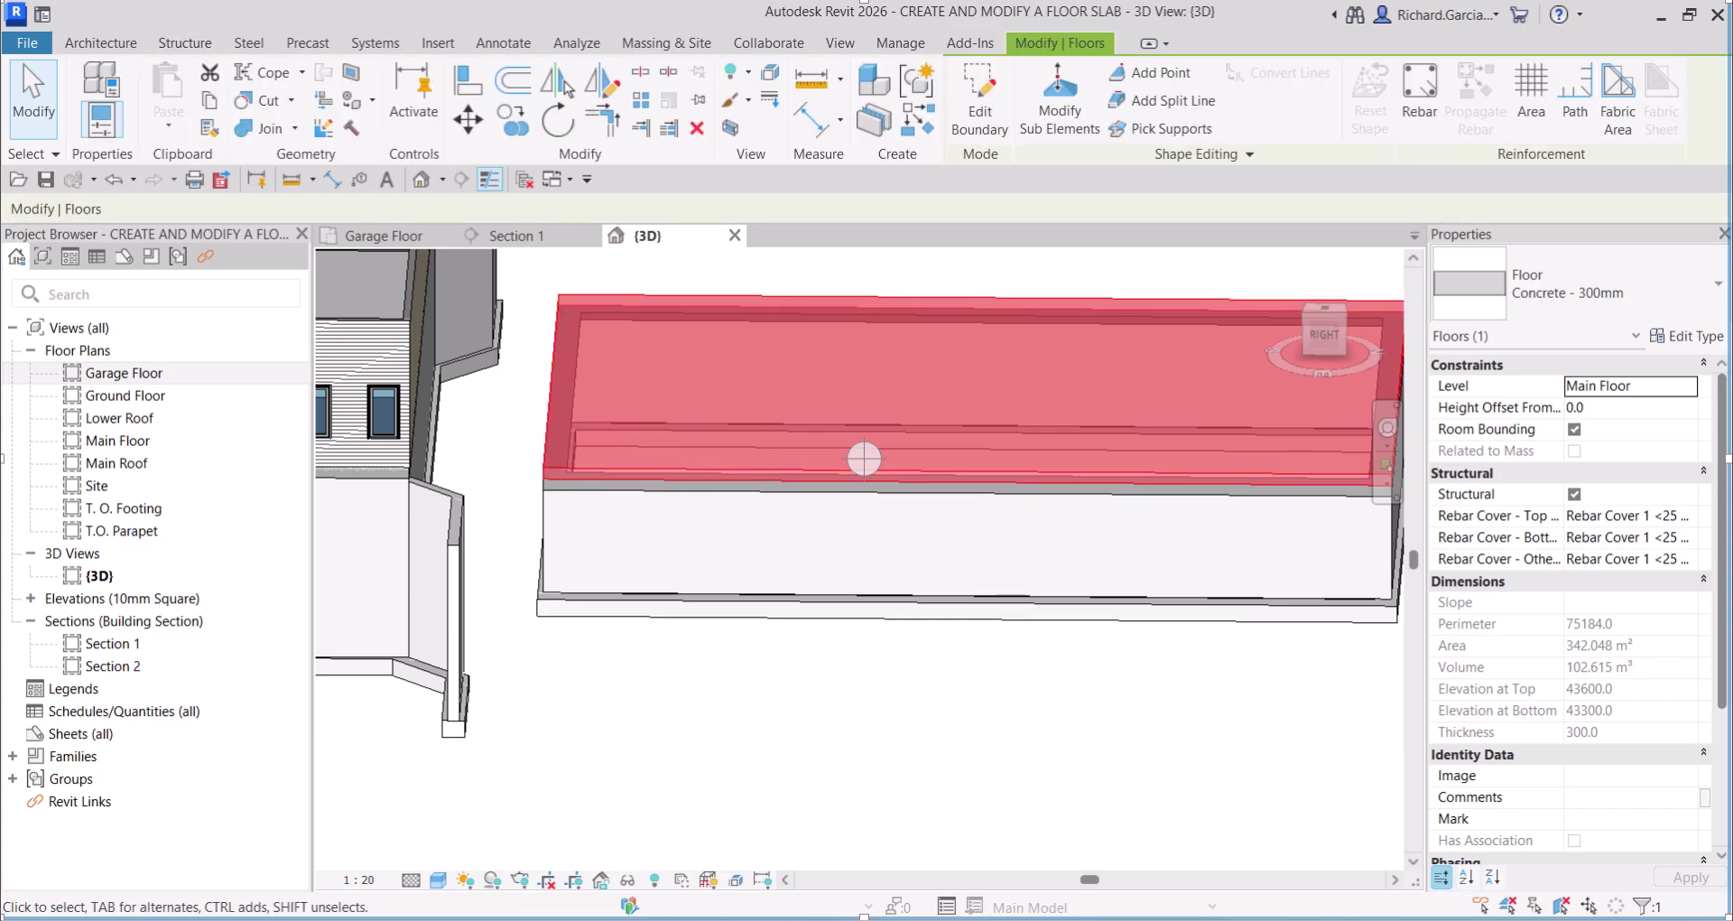
# Clear the floor selection and open Section 1 to examine the junction between the foundation wall and the floor.
pyautogui.click(384, 237)
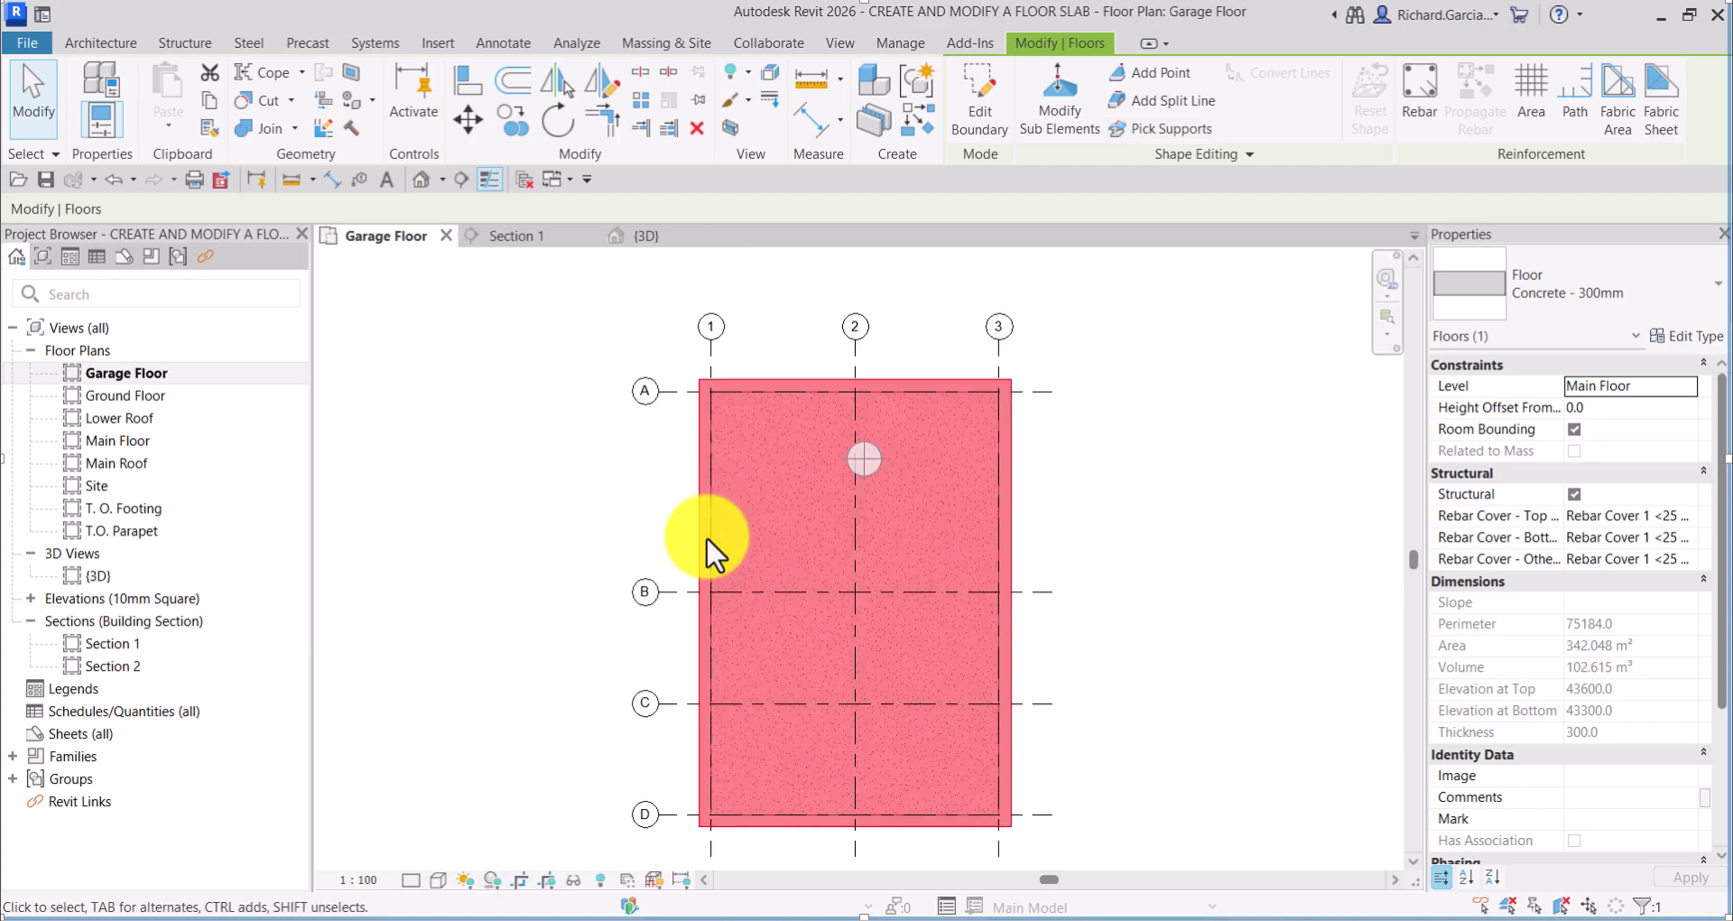
pyautogui.click(1266, 568)
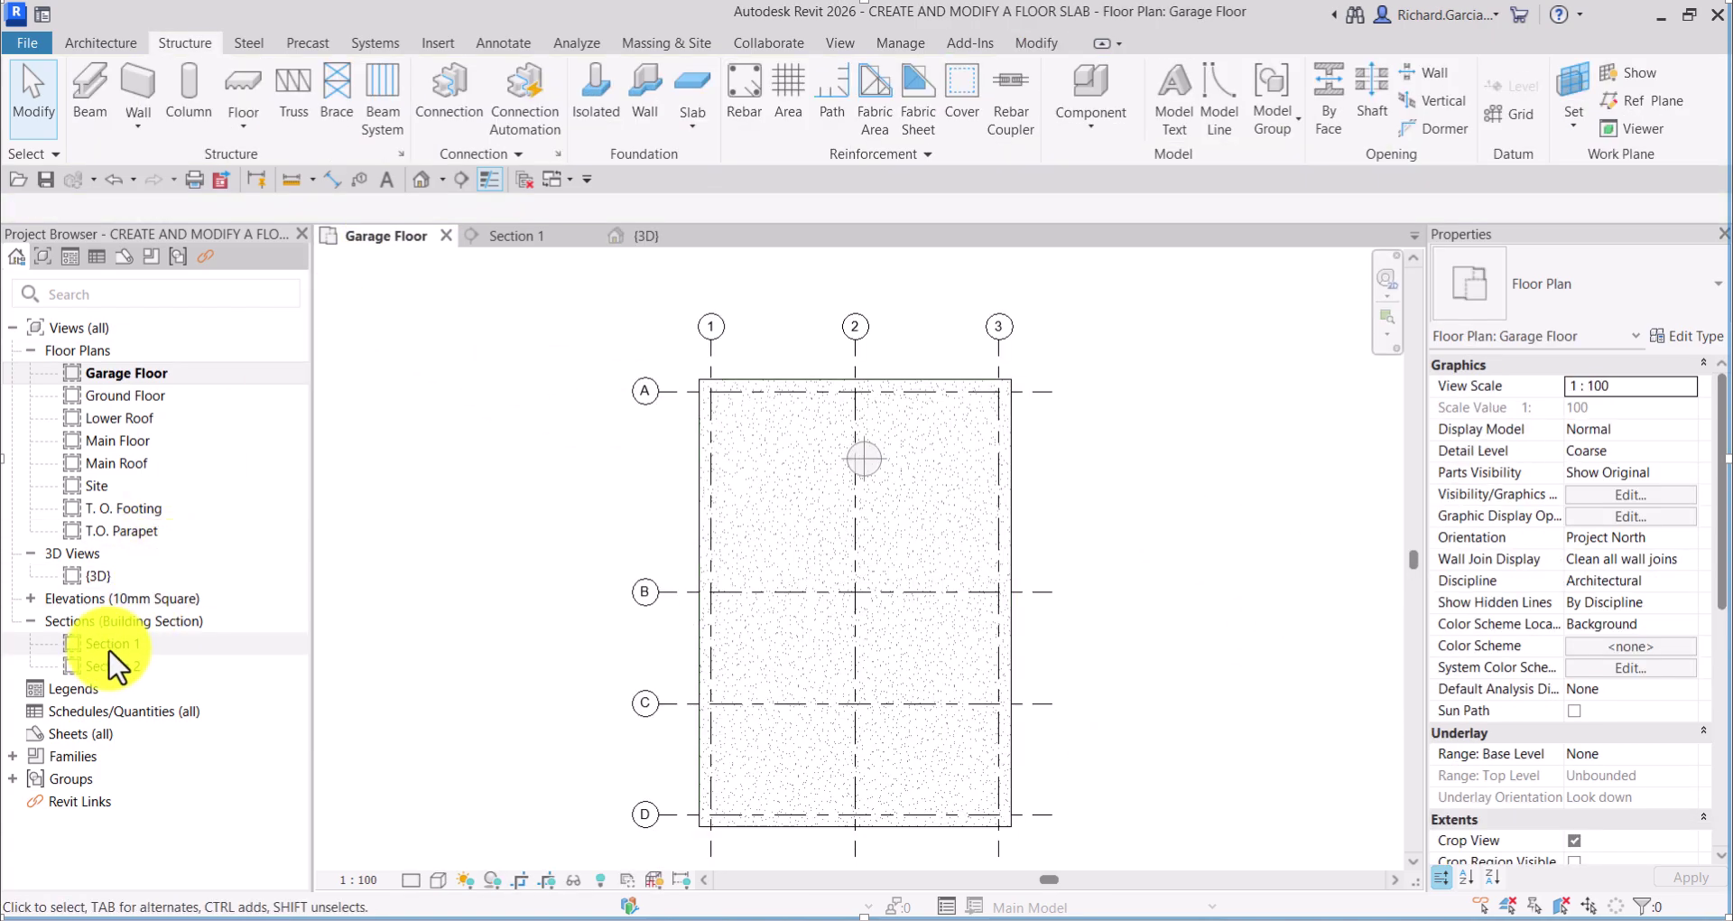
pyautogui.doubleClick(110, 644)
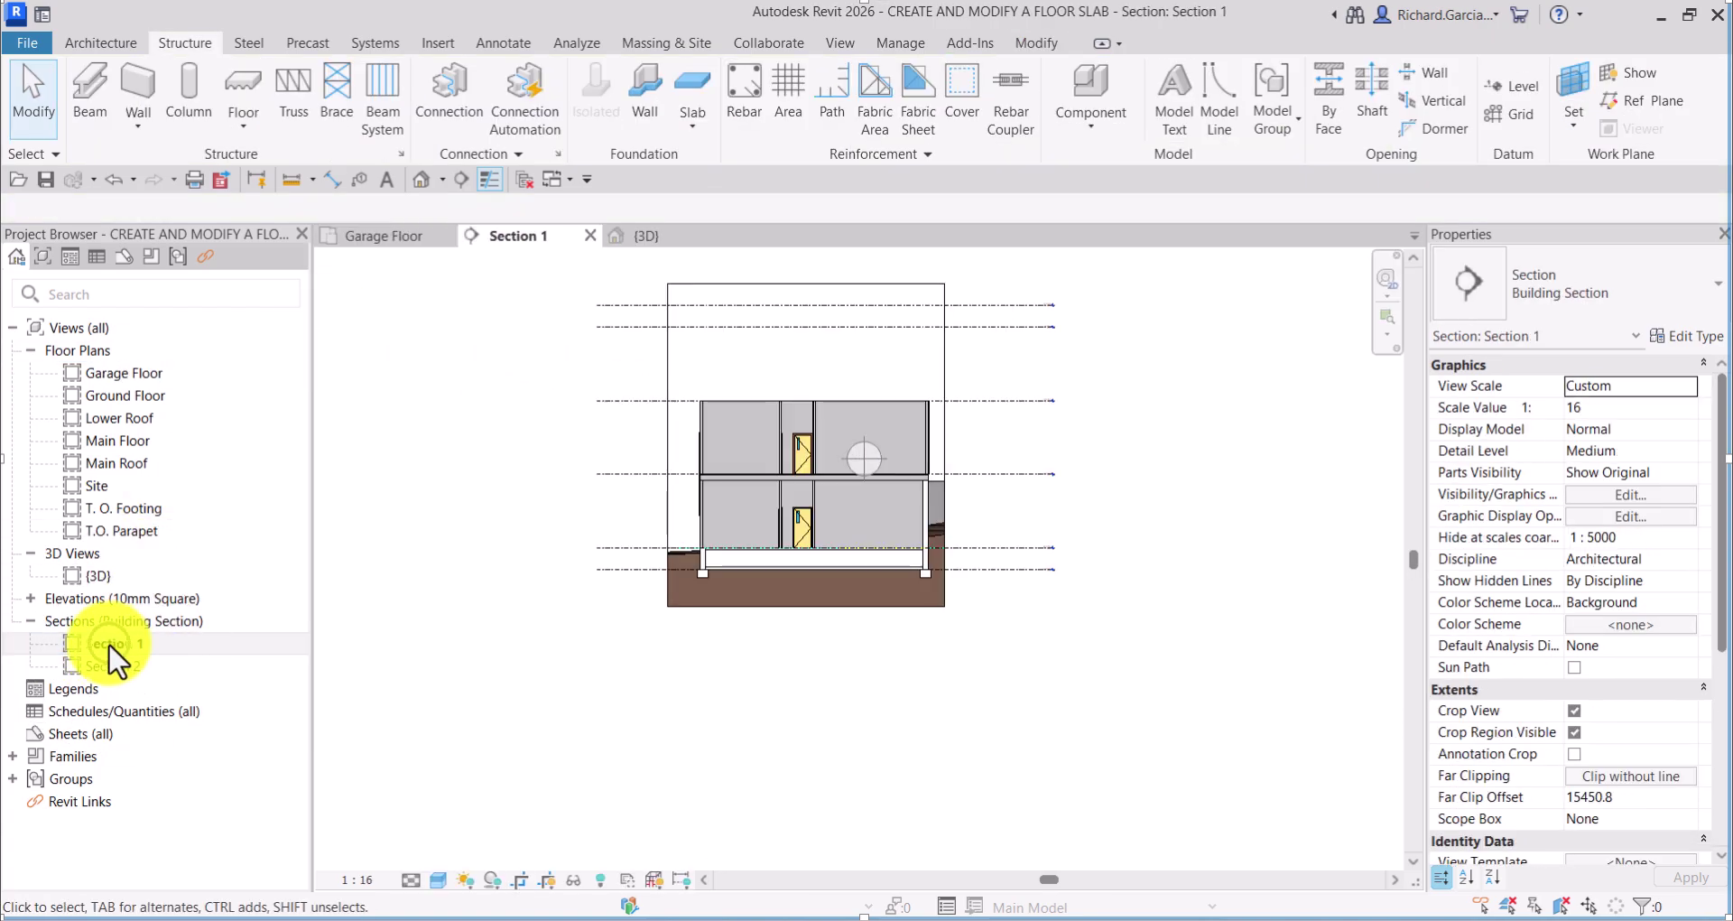
pyautogui.scroll(8, 713, 587)
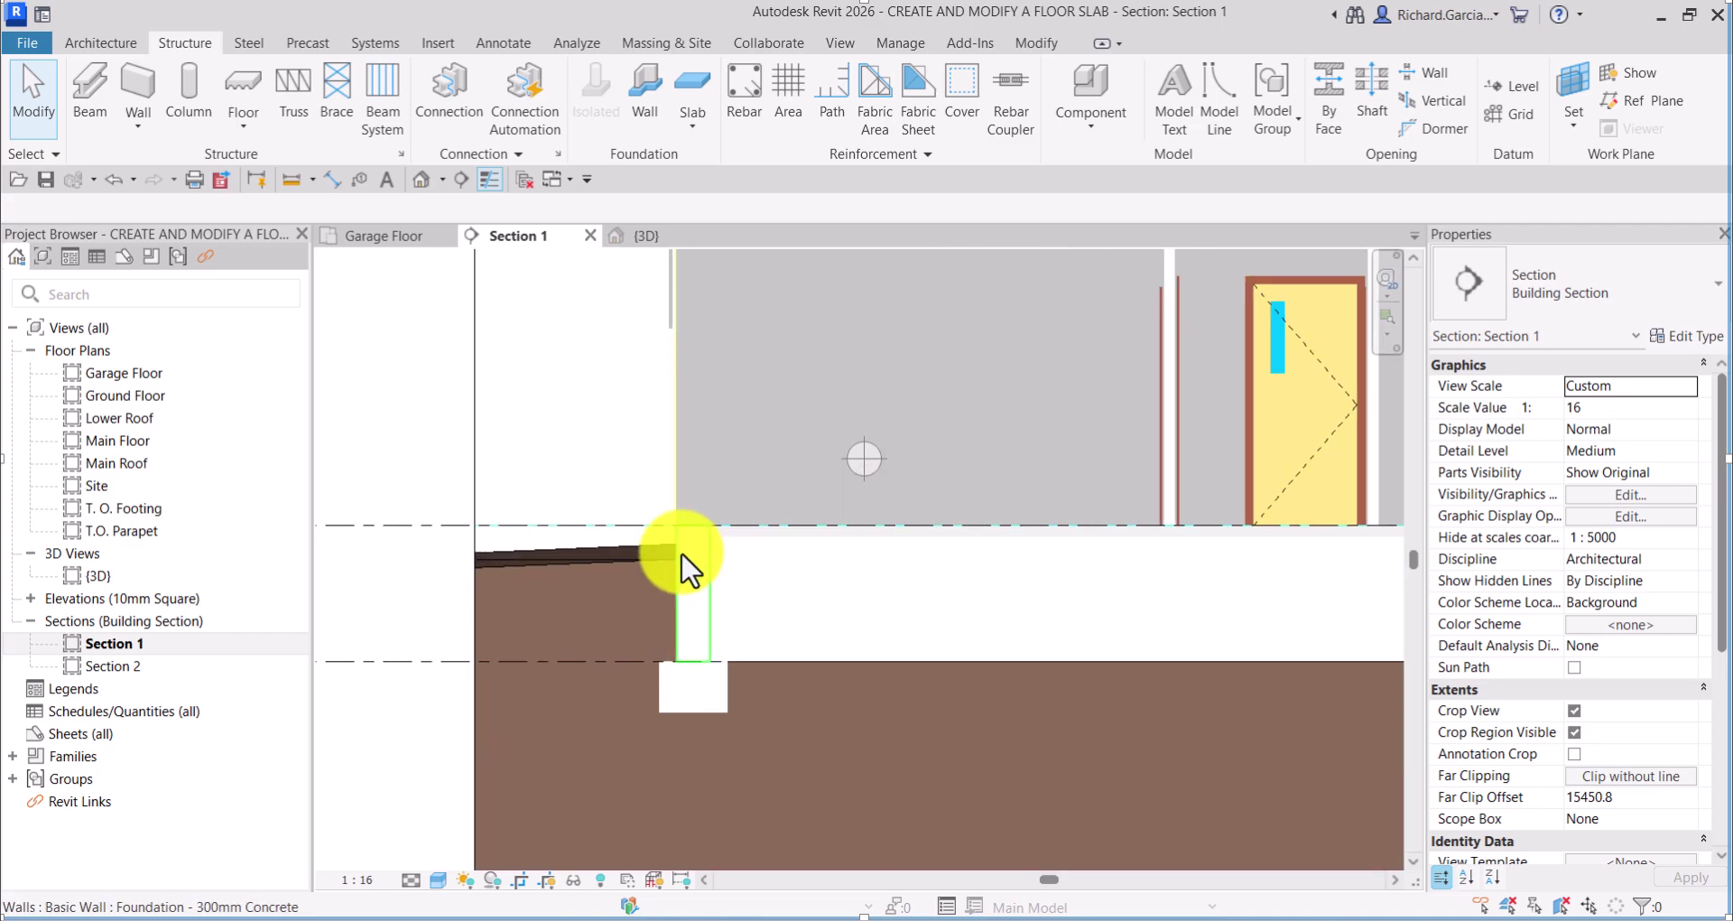
# Open Section 2 and examine the garage floor slab where it meets the foundation wall.
pyautogui.click(119, 667)
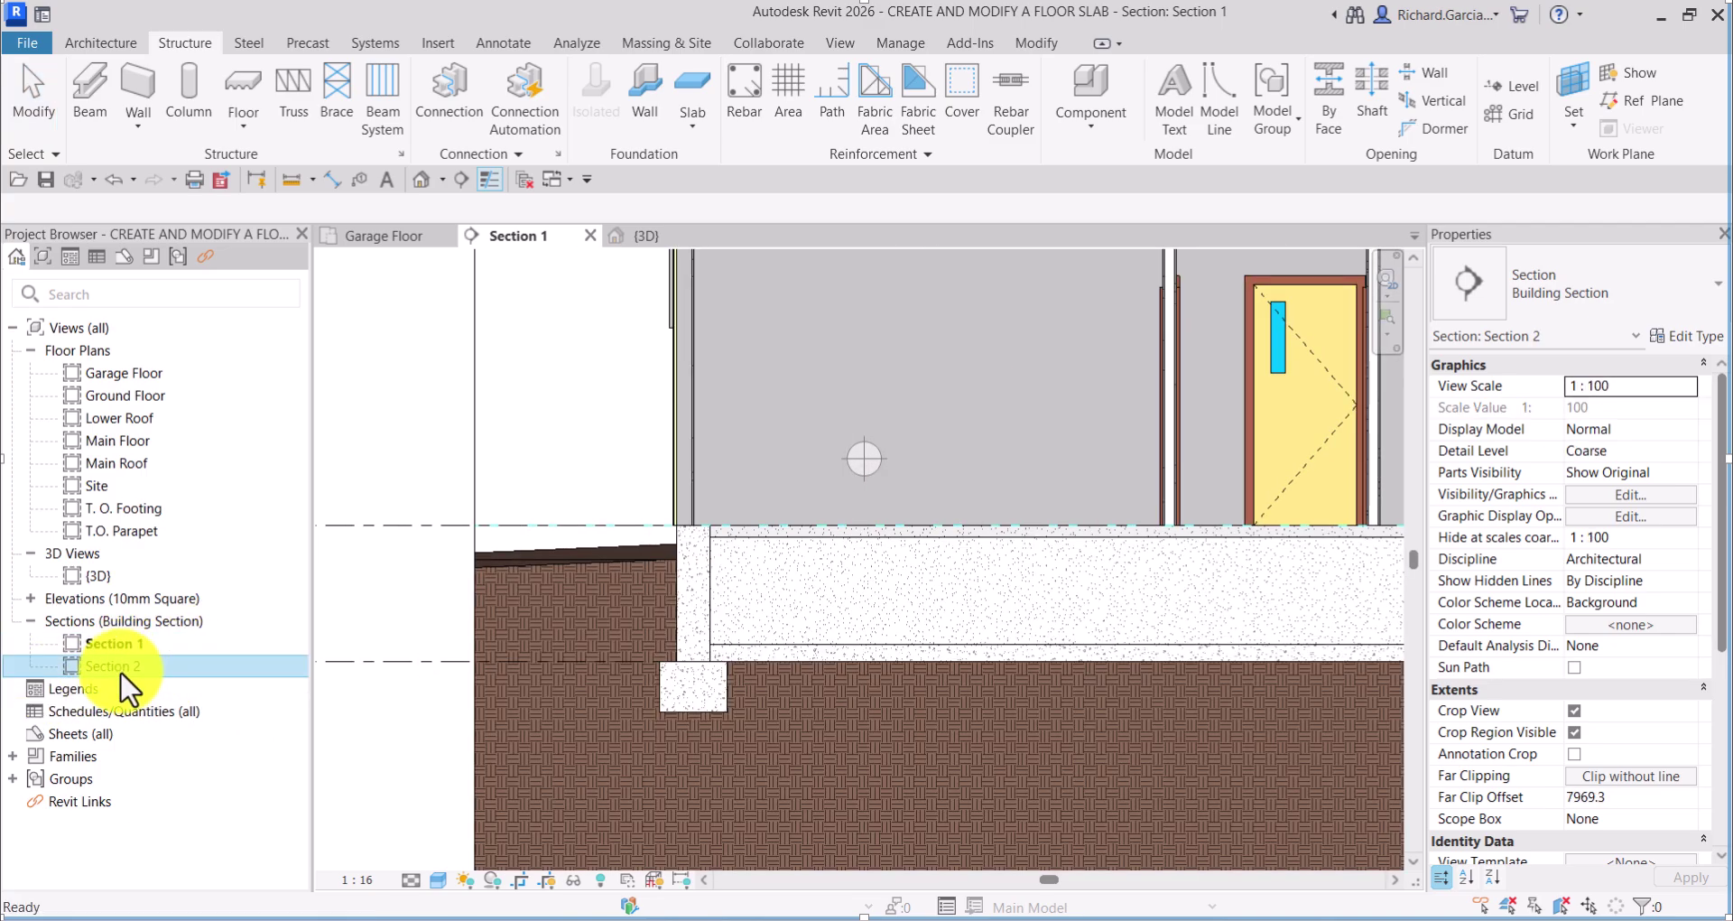
pyautogui.doubleClick(120, 672)
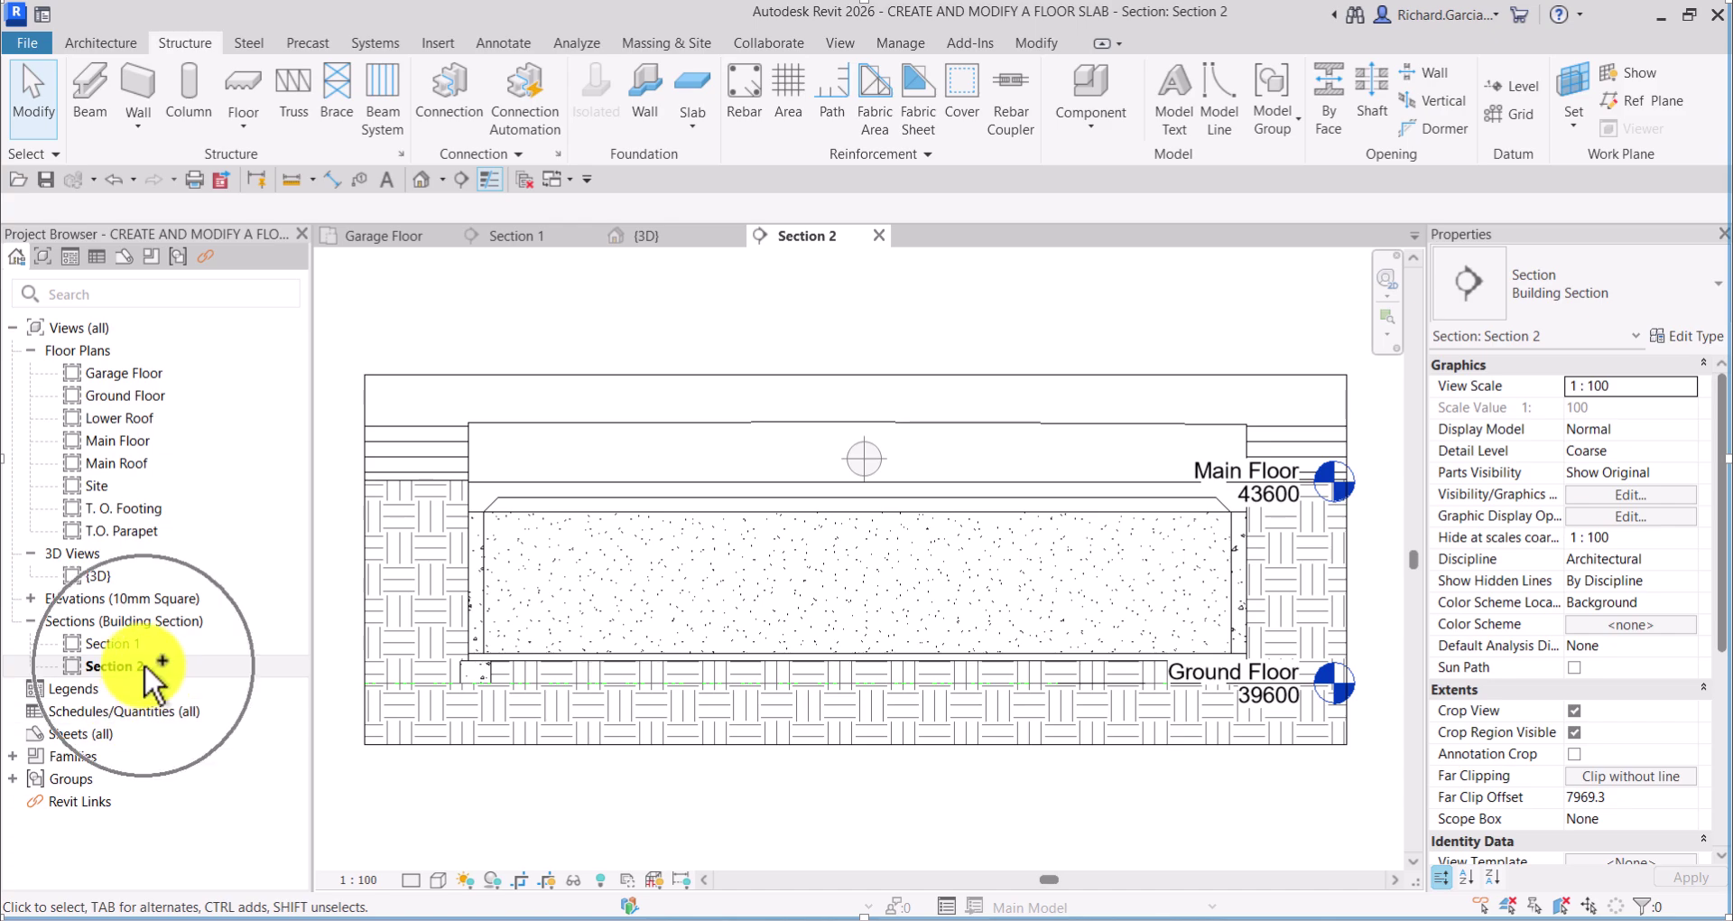
pyautogui.scroll(5, 478, 501)
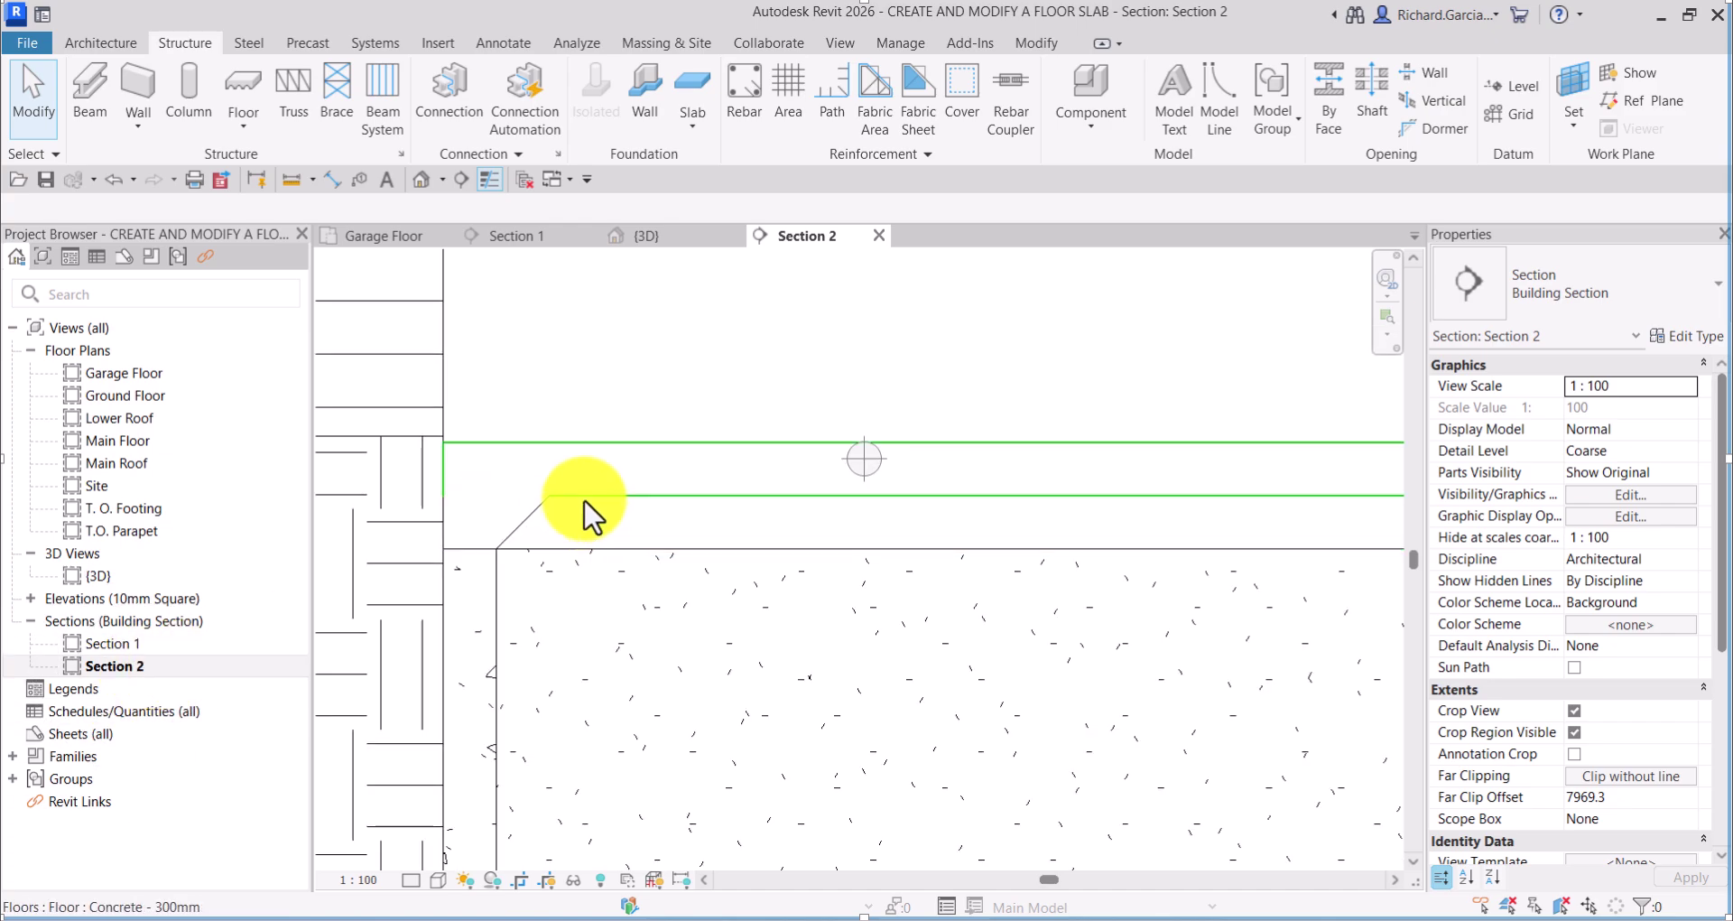
pyautogui.click(588, 448)
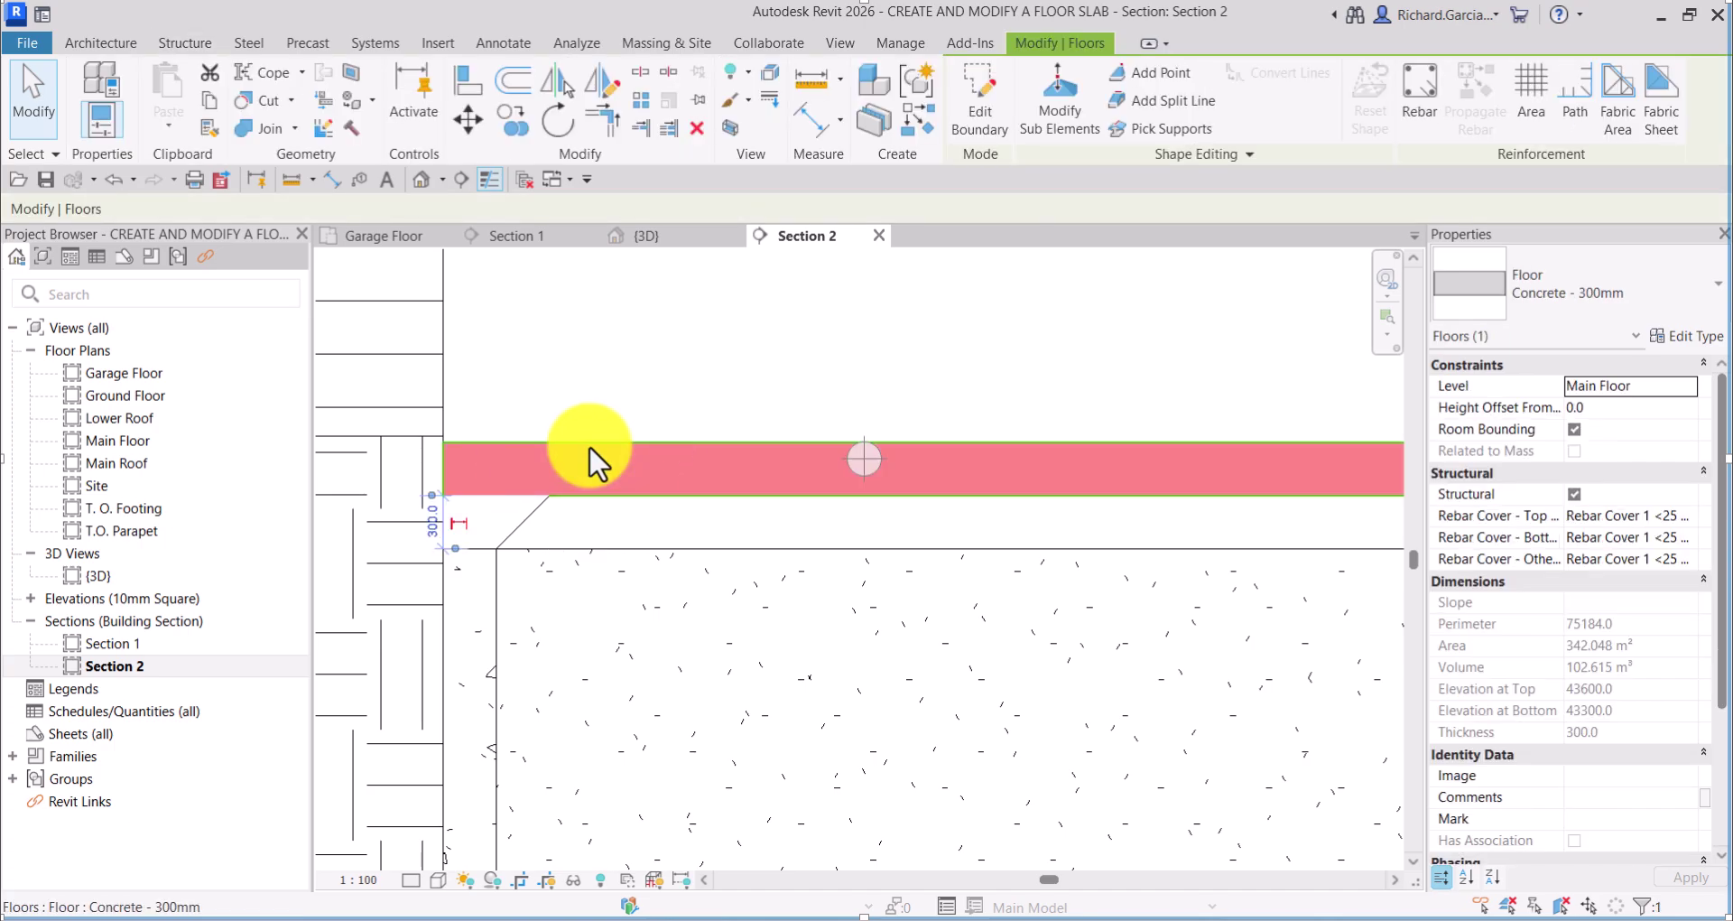
# Set Section 2 to fine detail and Shaded style, and check the floor slab and the slab edge beneath it.
pyautogui.click(412, 882)
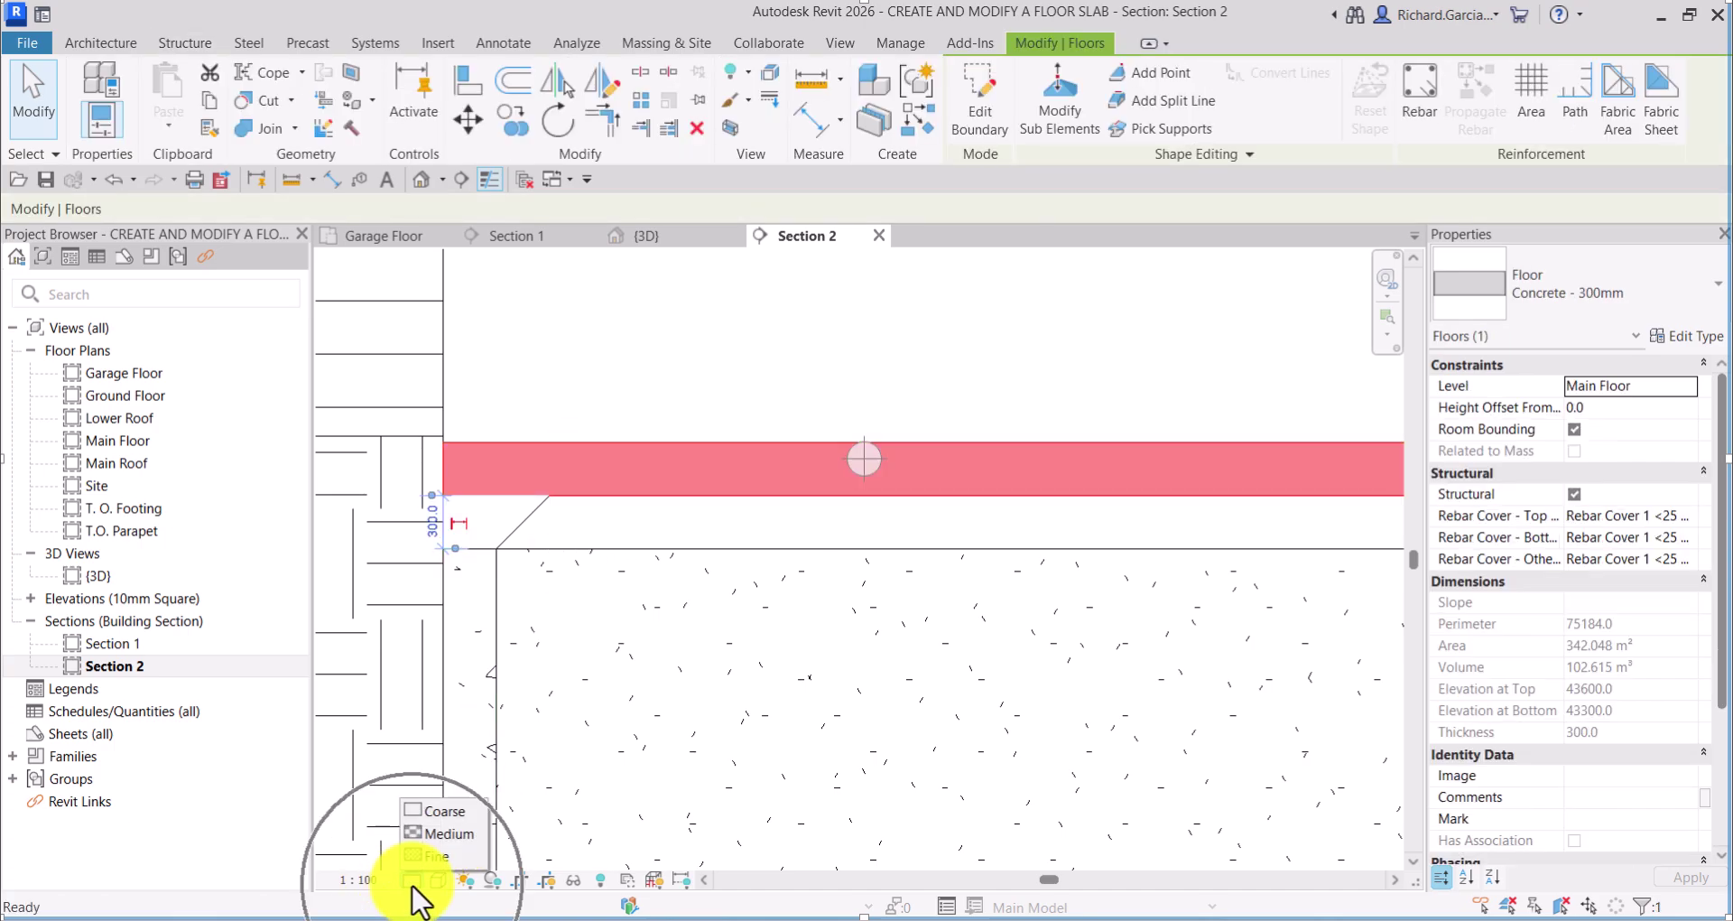
pyautogui.click(436, 855)
pyautogui.press('Escape')
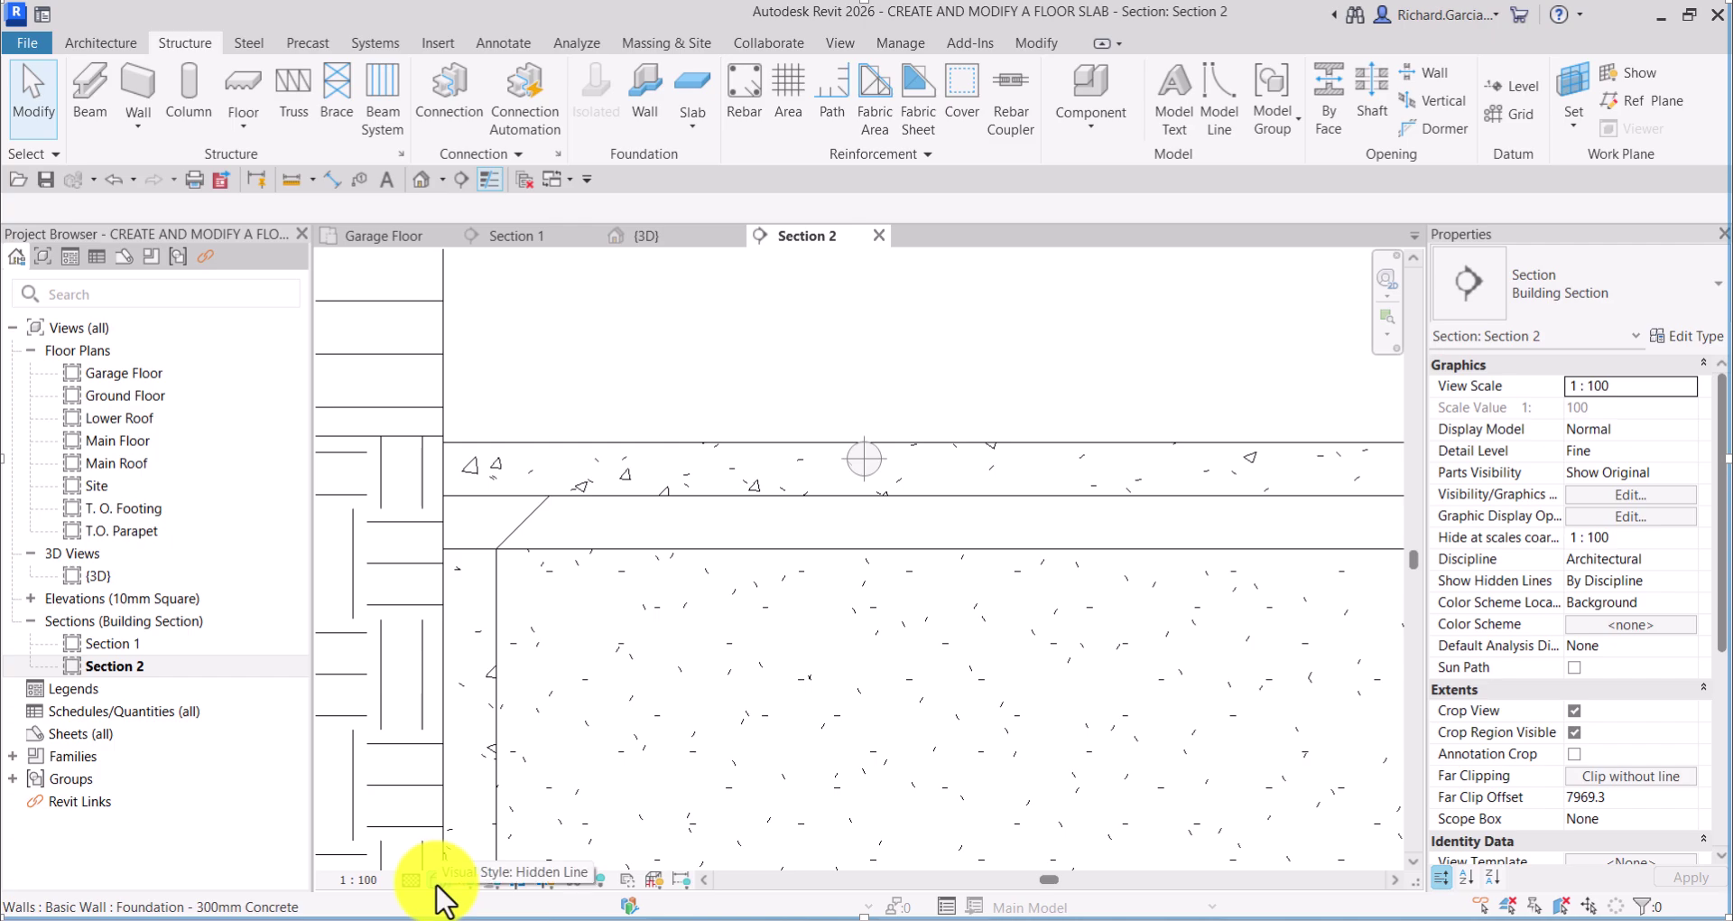
pyautogui.click(437, 880)
pyautogui.click(496, 788)
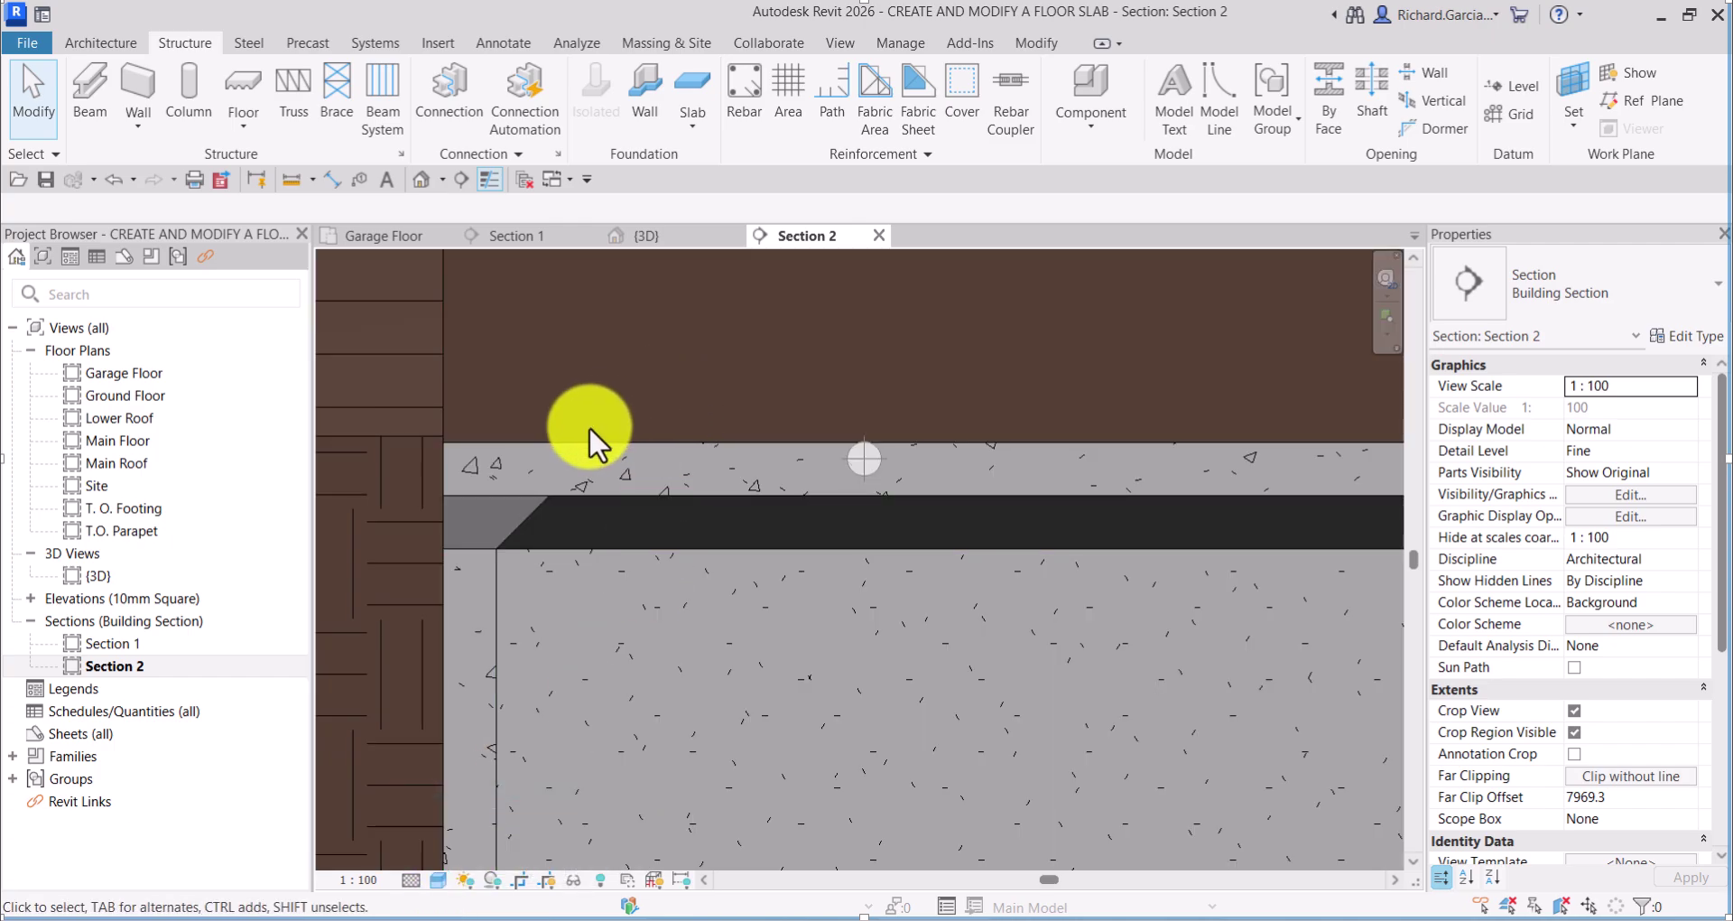
pyautogui.click(608, 449)
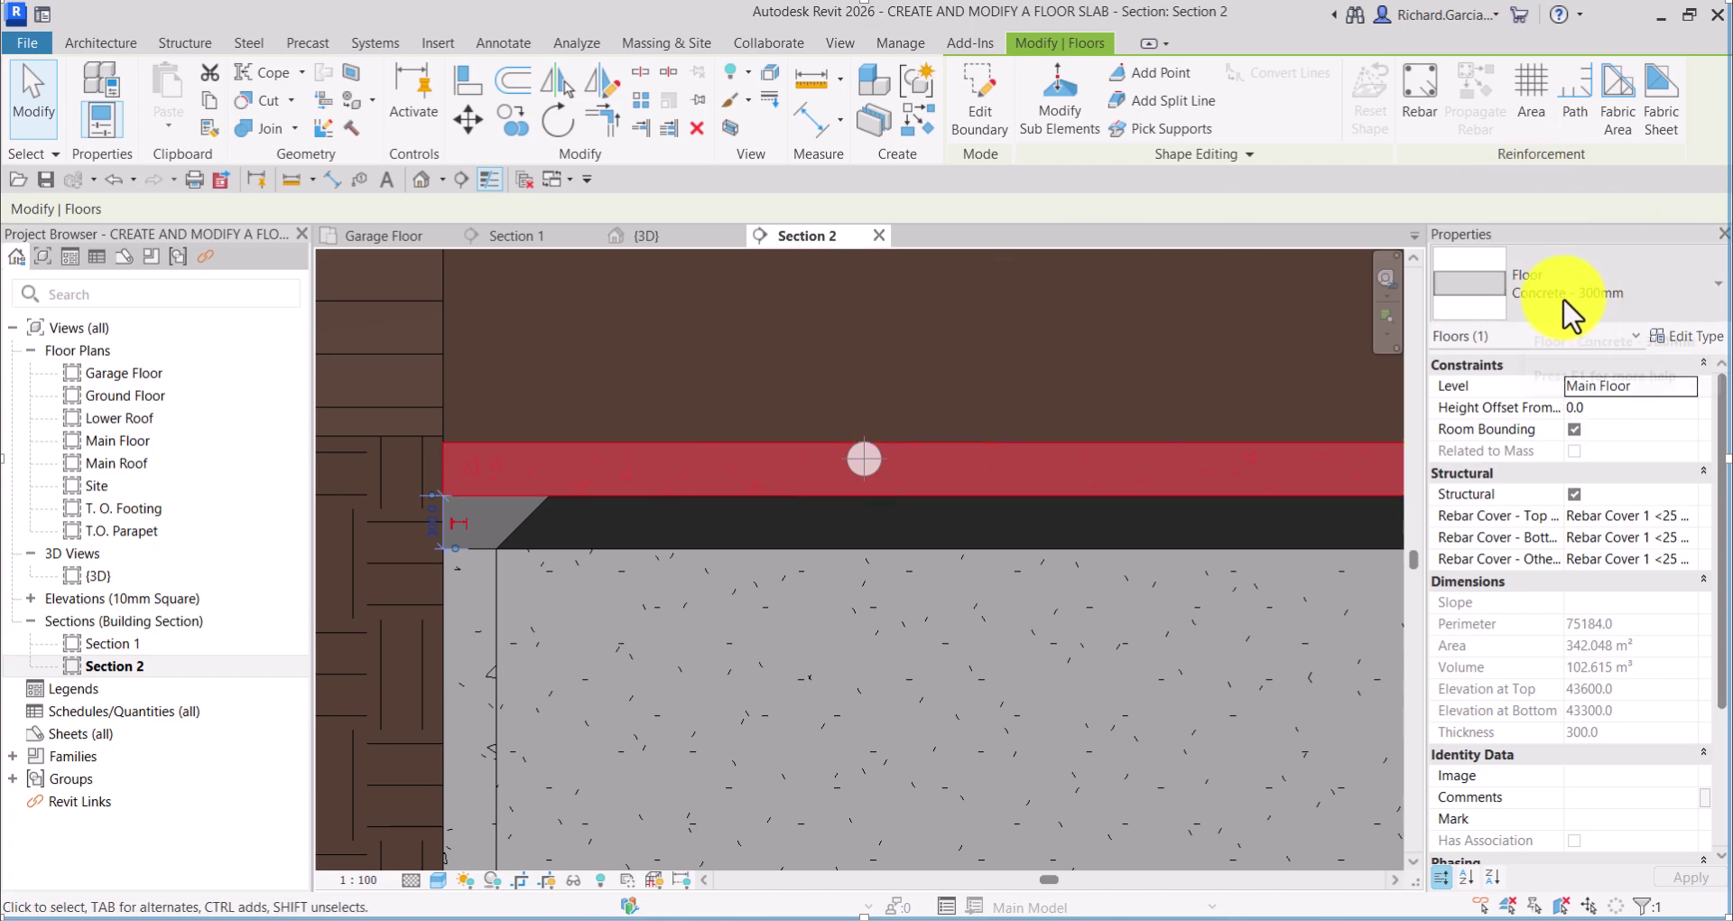
pyautogui.click(529, 511)
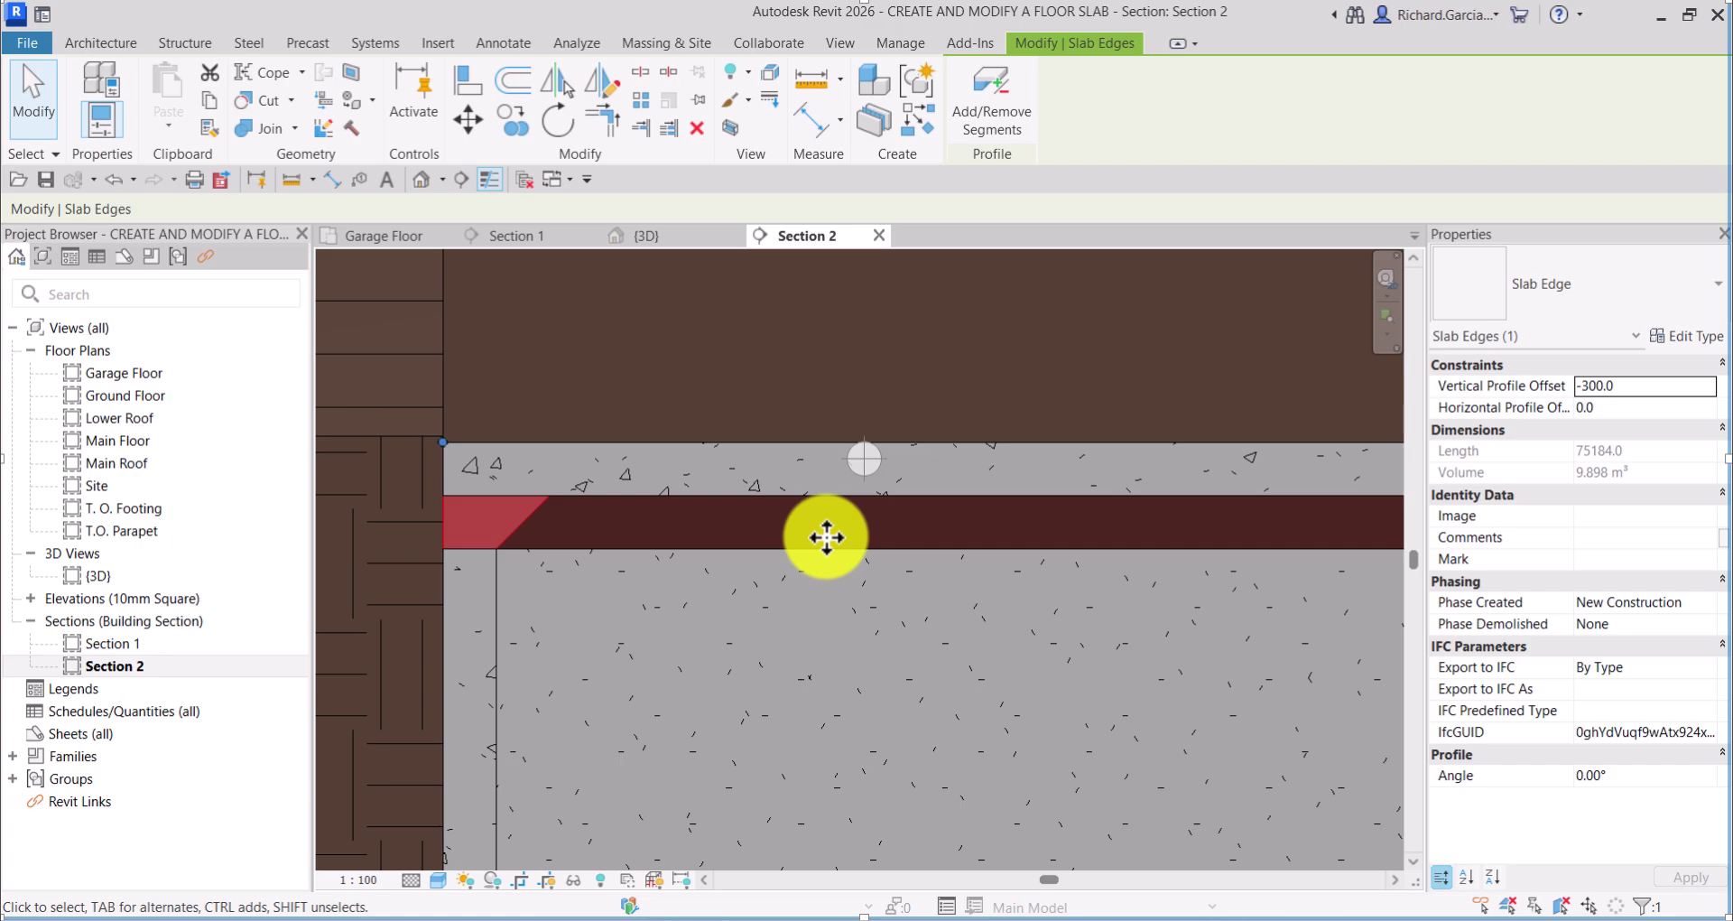
# Return to the Garage Floor plan and show the whole slab with its grids.
pyautogui.click(132, 376)
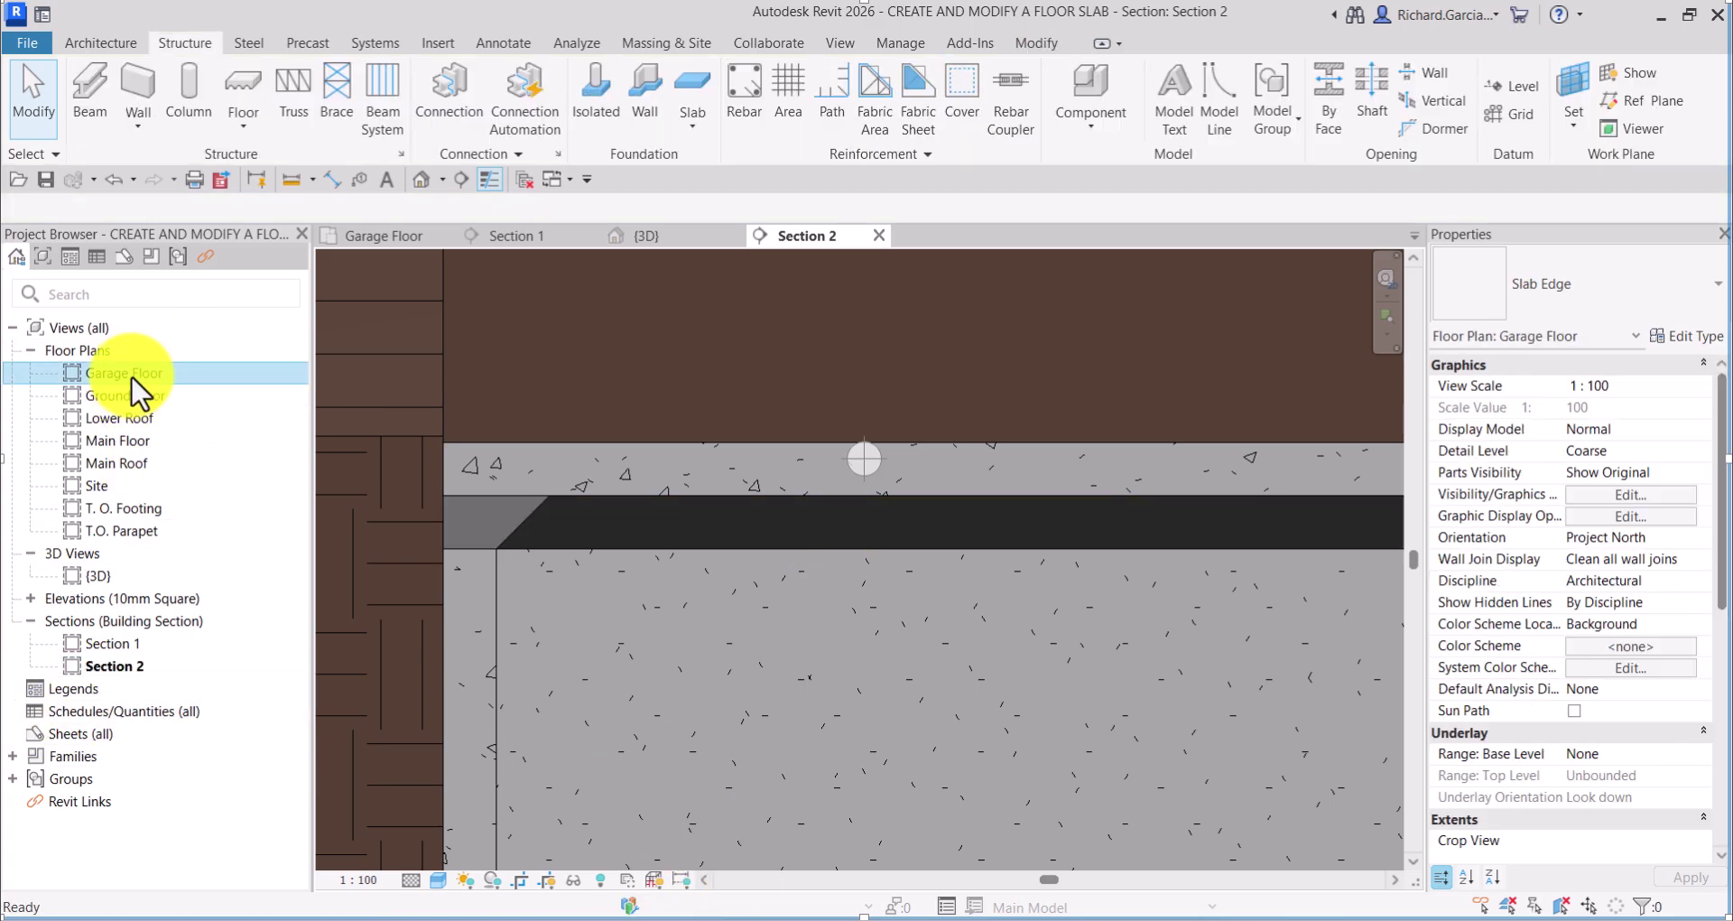
pyautogui.doubleClick(132, 377)
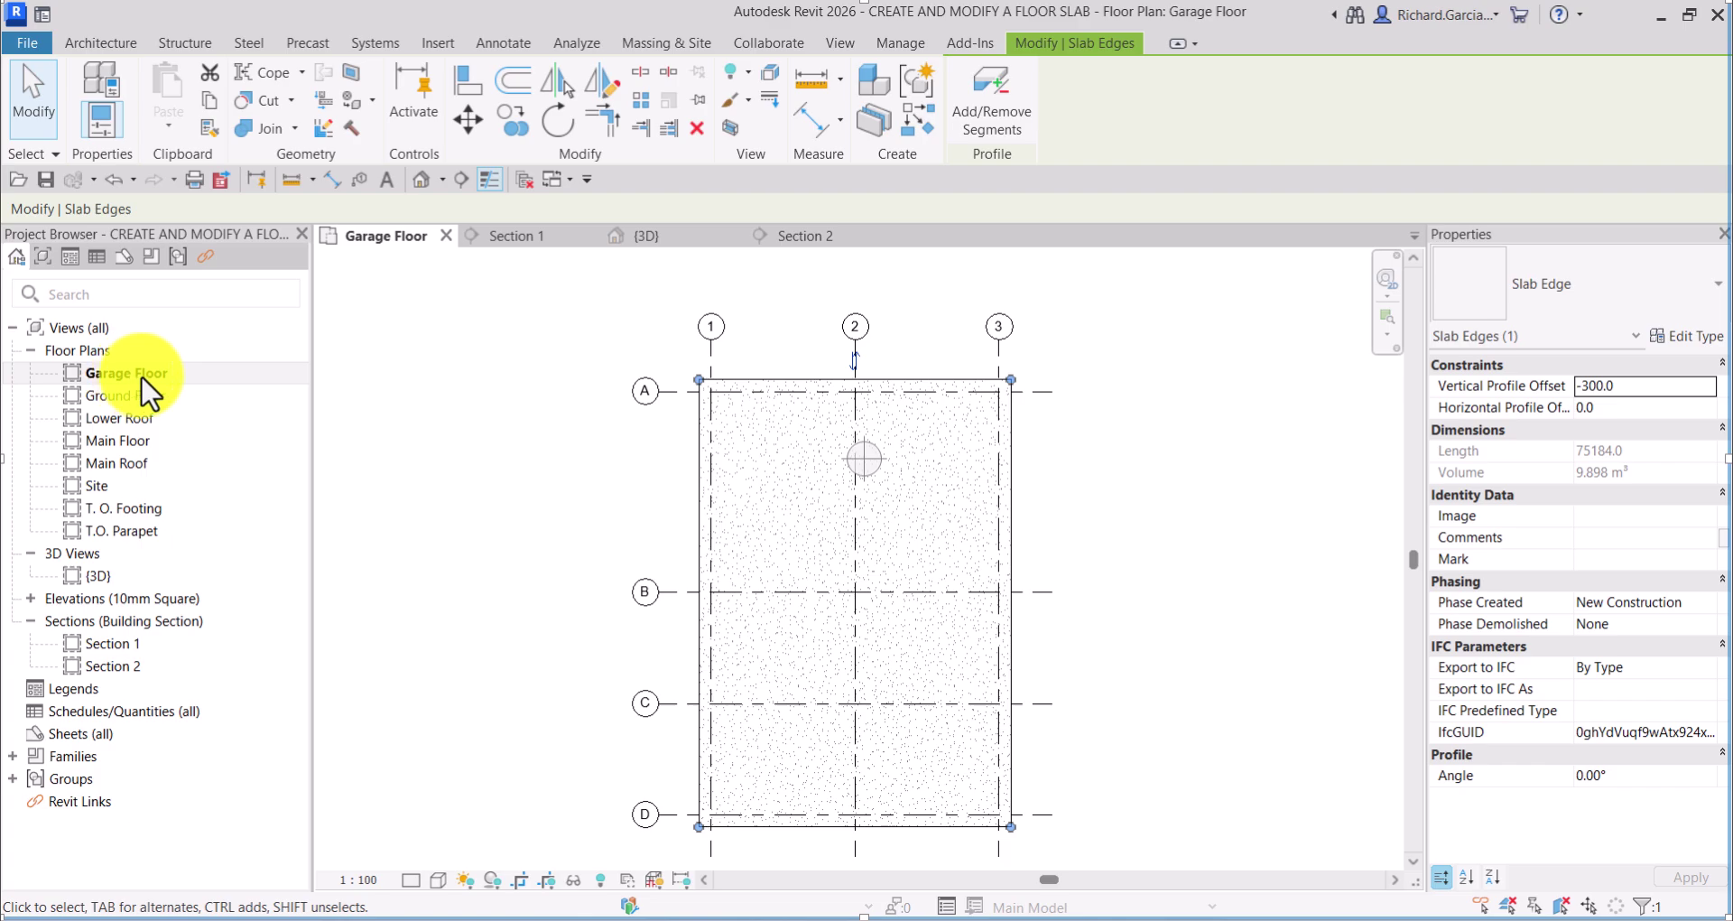
pyautogui.scroll(-2, 993, 582)
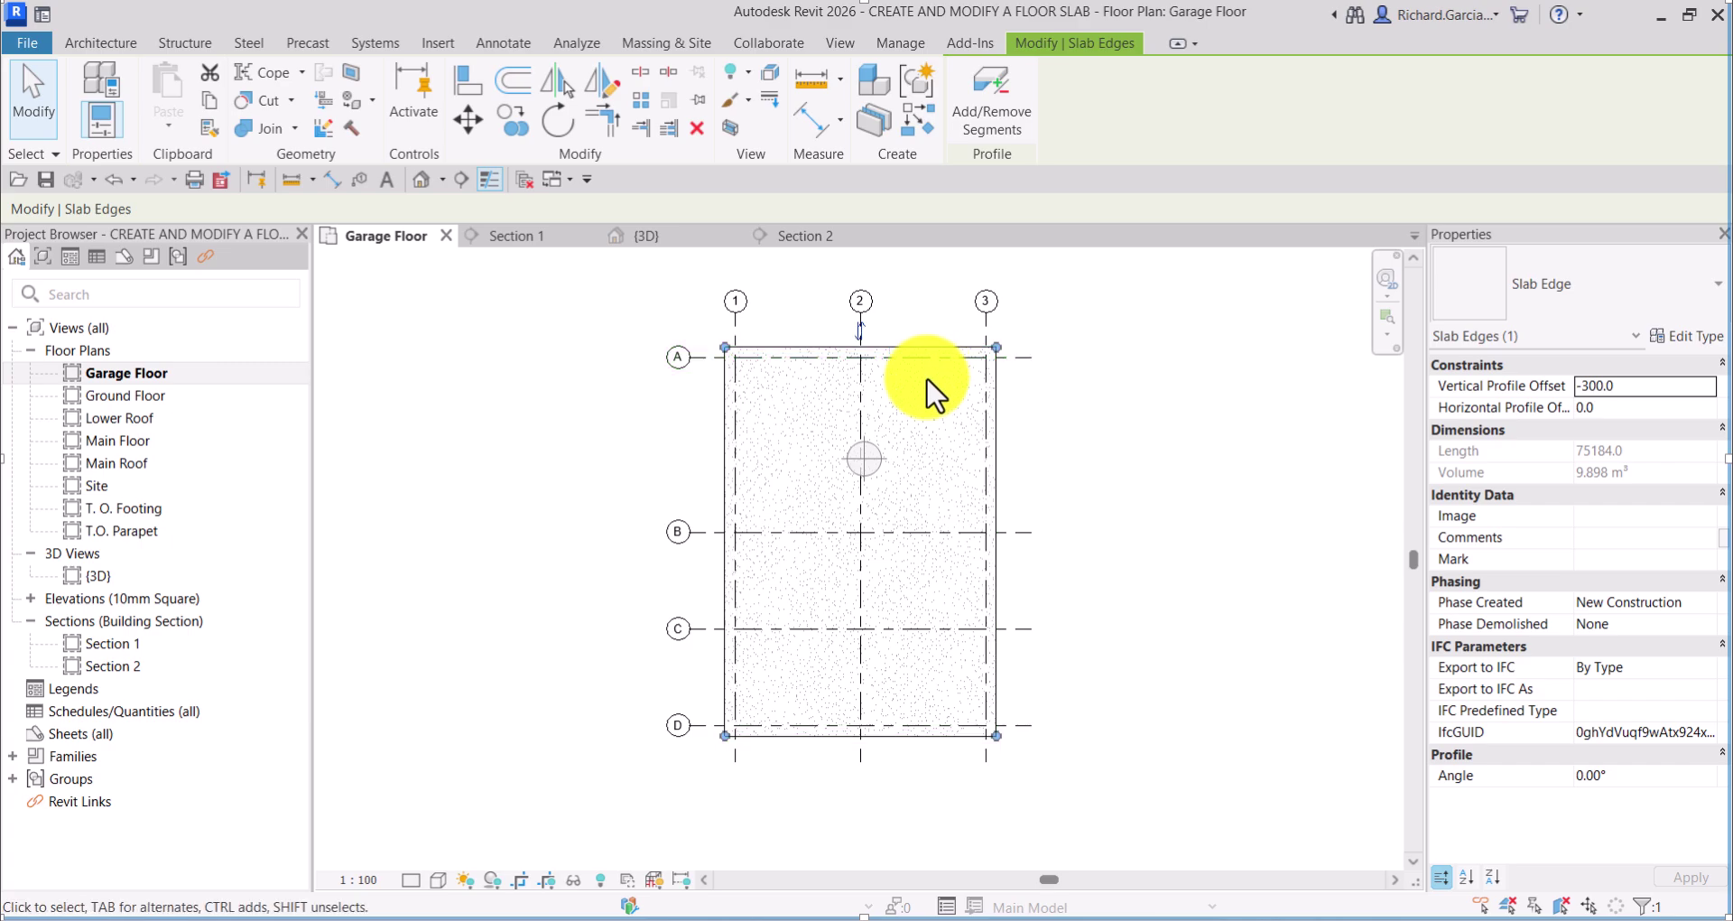
# Turn on selection of elements by face, pick the garage floor slab by its surface, and clear the selection.
pyautogui.click(1559, 904)
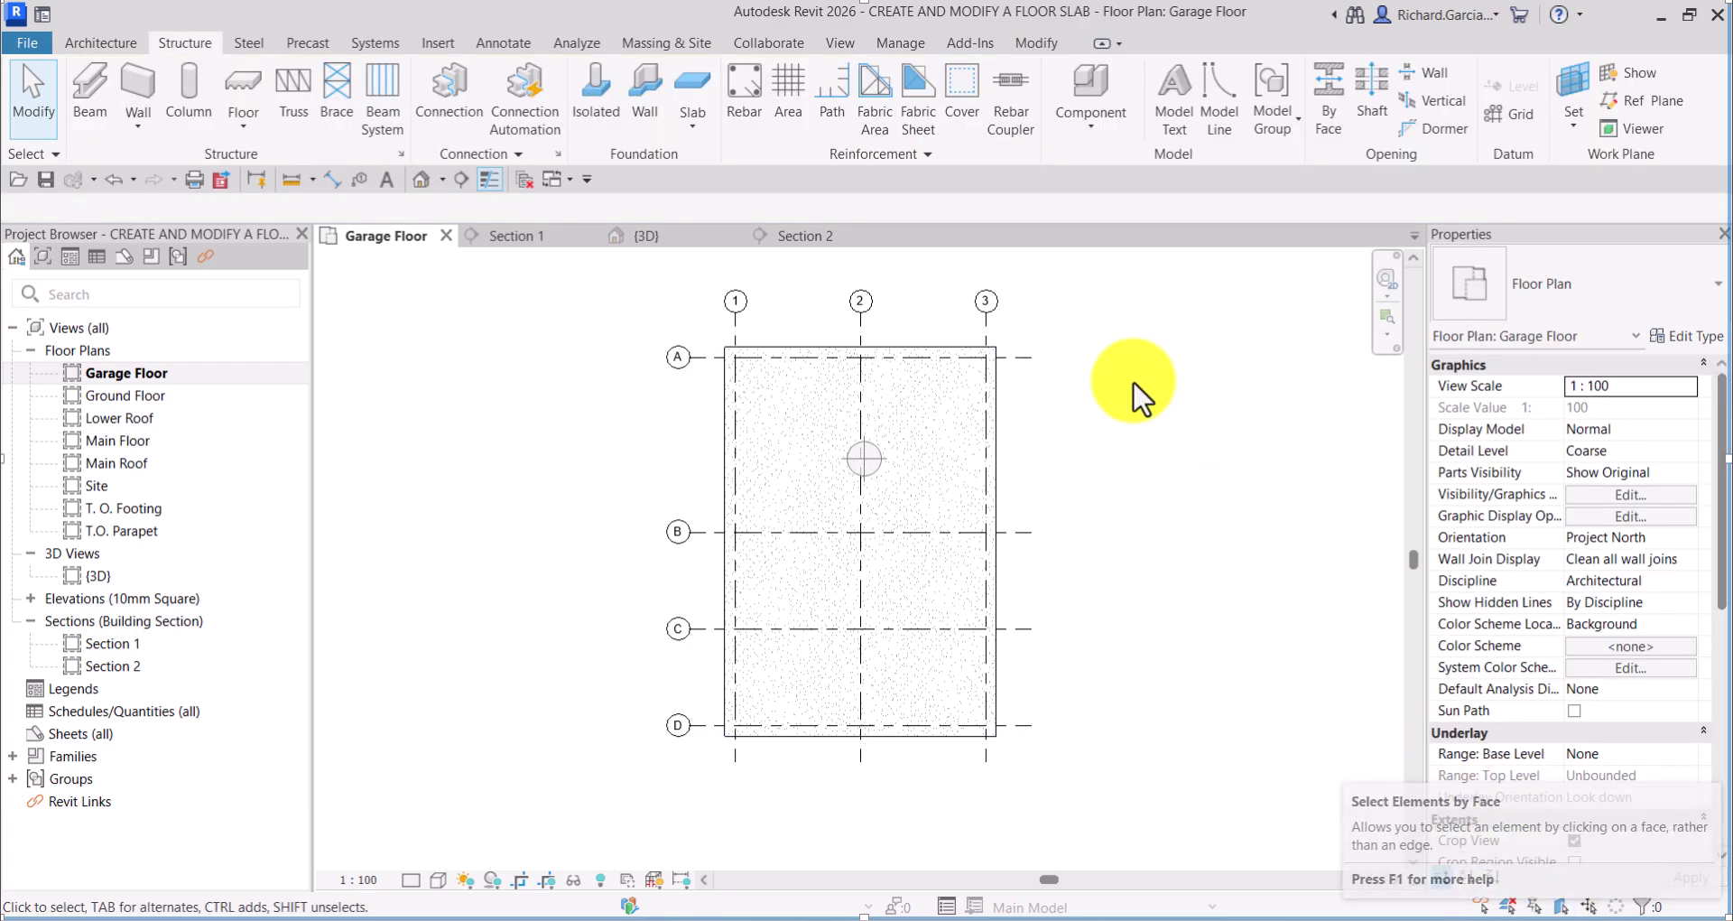
pyautogui.click(919, 424)
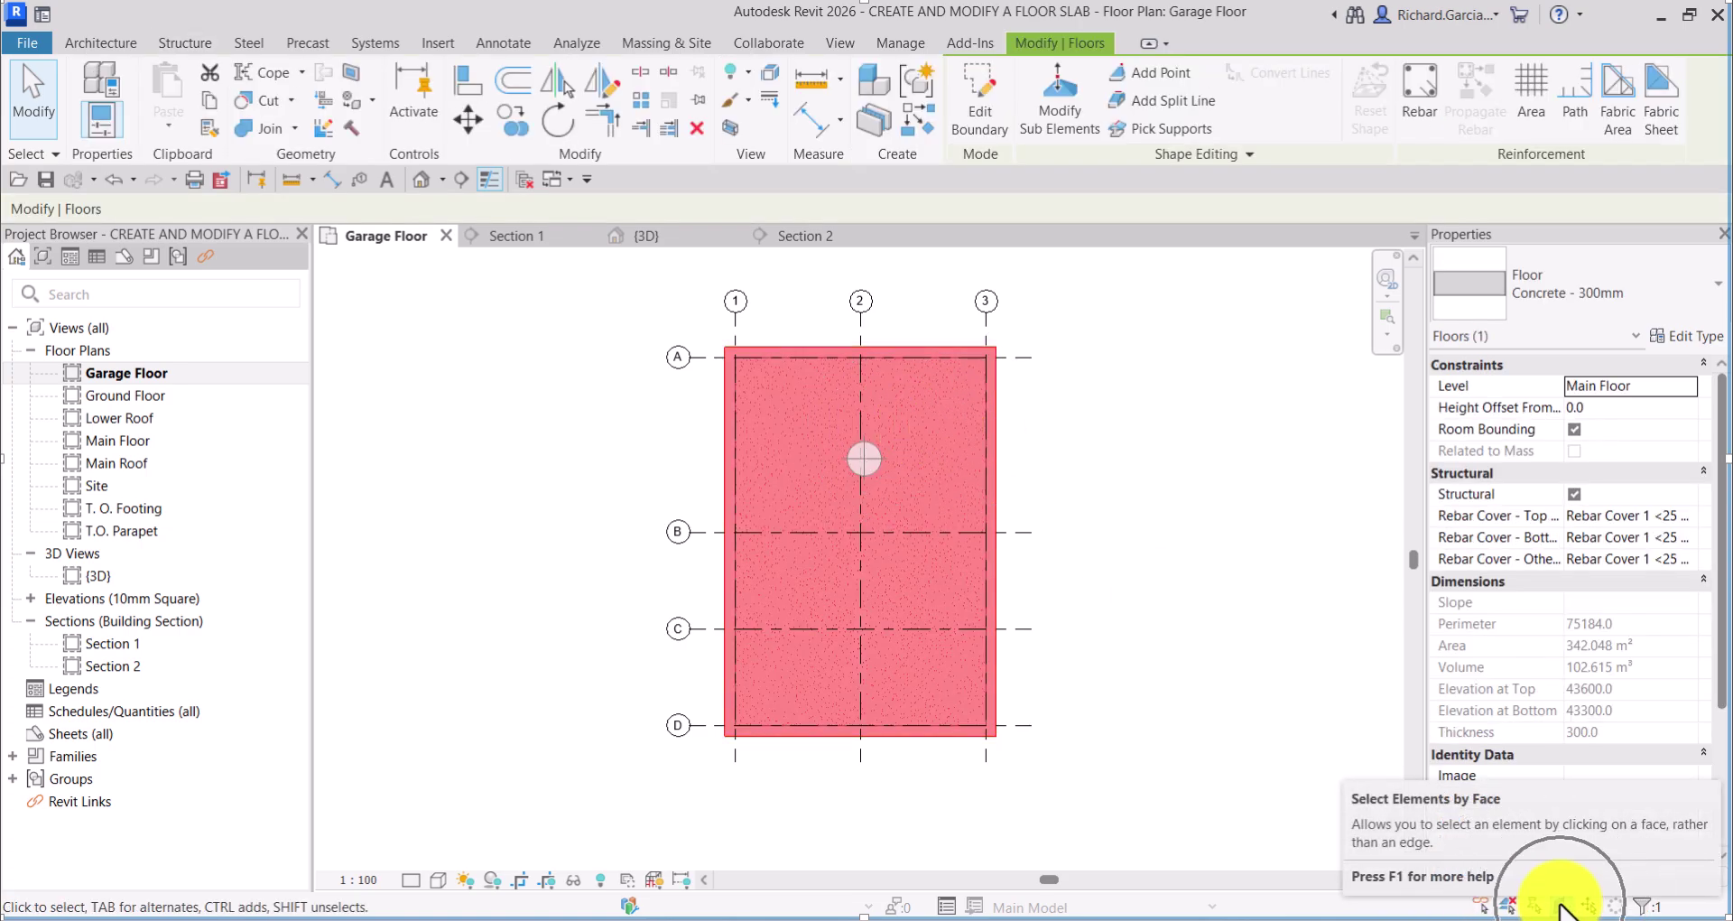
pyautogui.press('Escape')
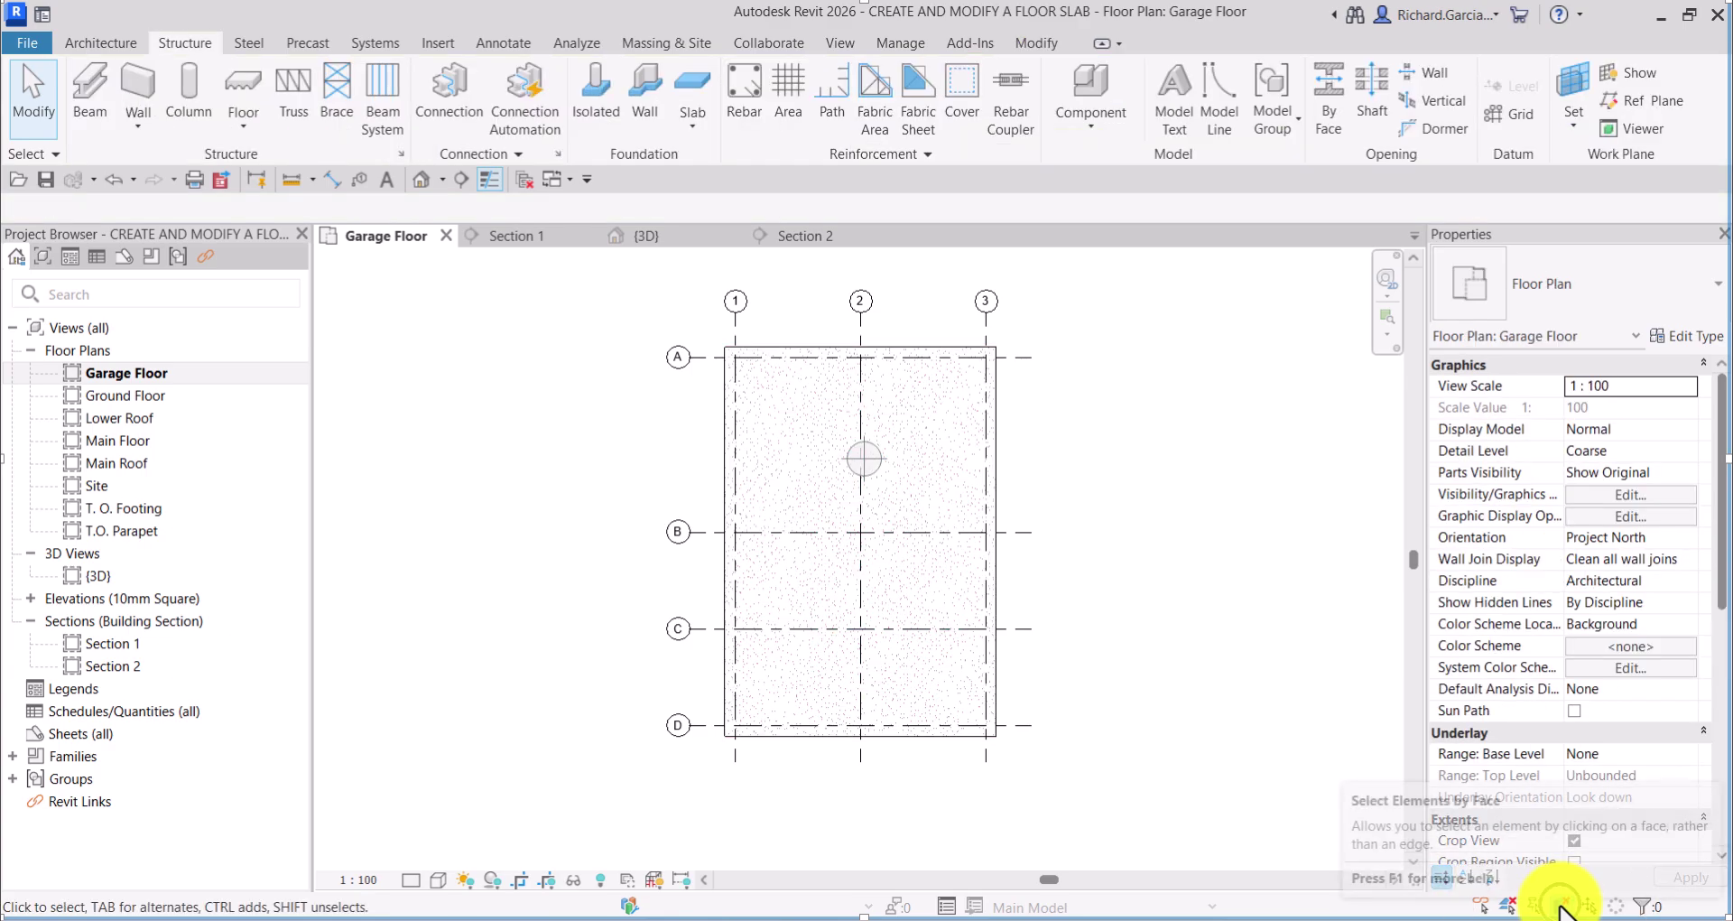
# Test picking the floor slab by its surface with face selection off and back on, and clear the selection.
pyautogui.click(939, 464)
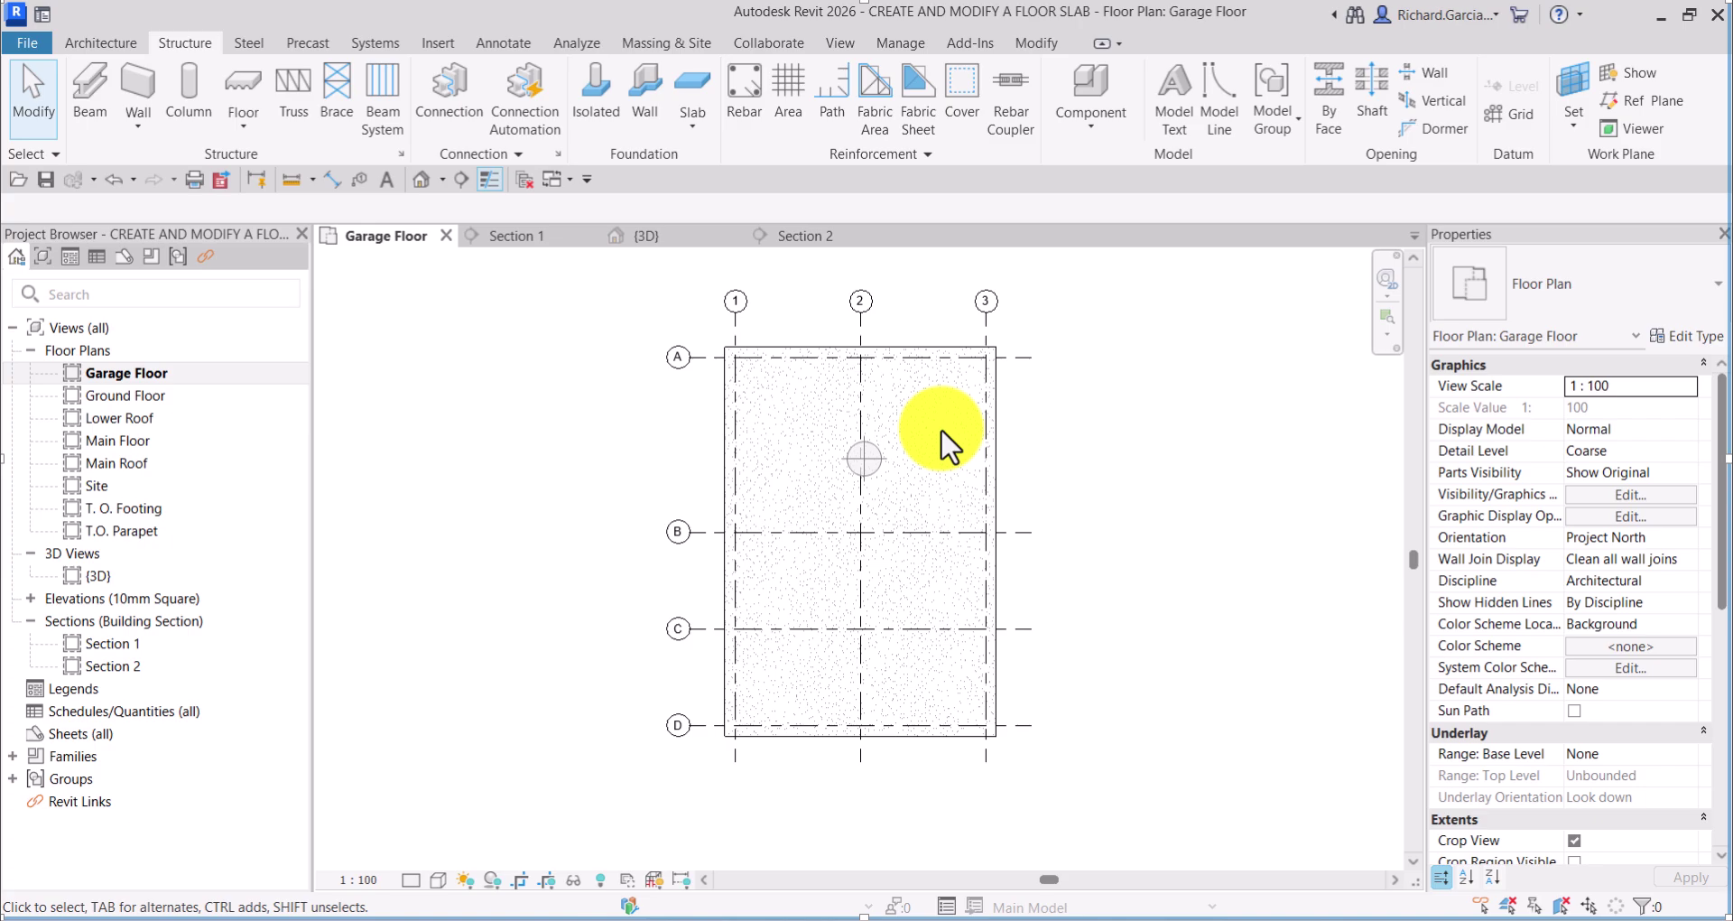
pyautogui.click(917, 431)
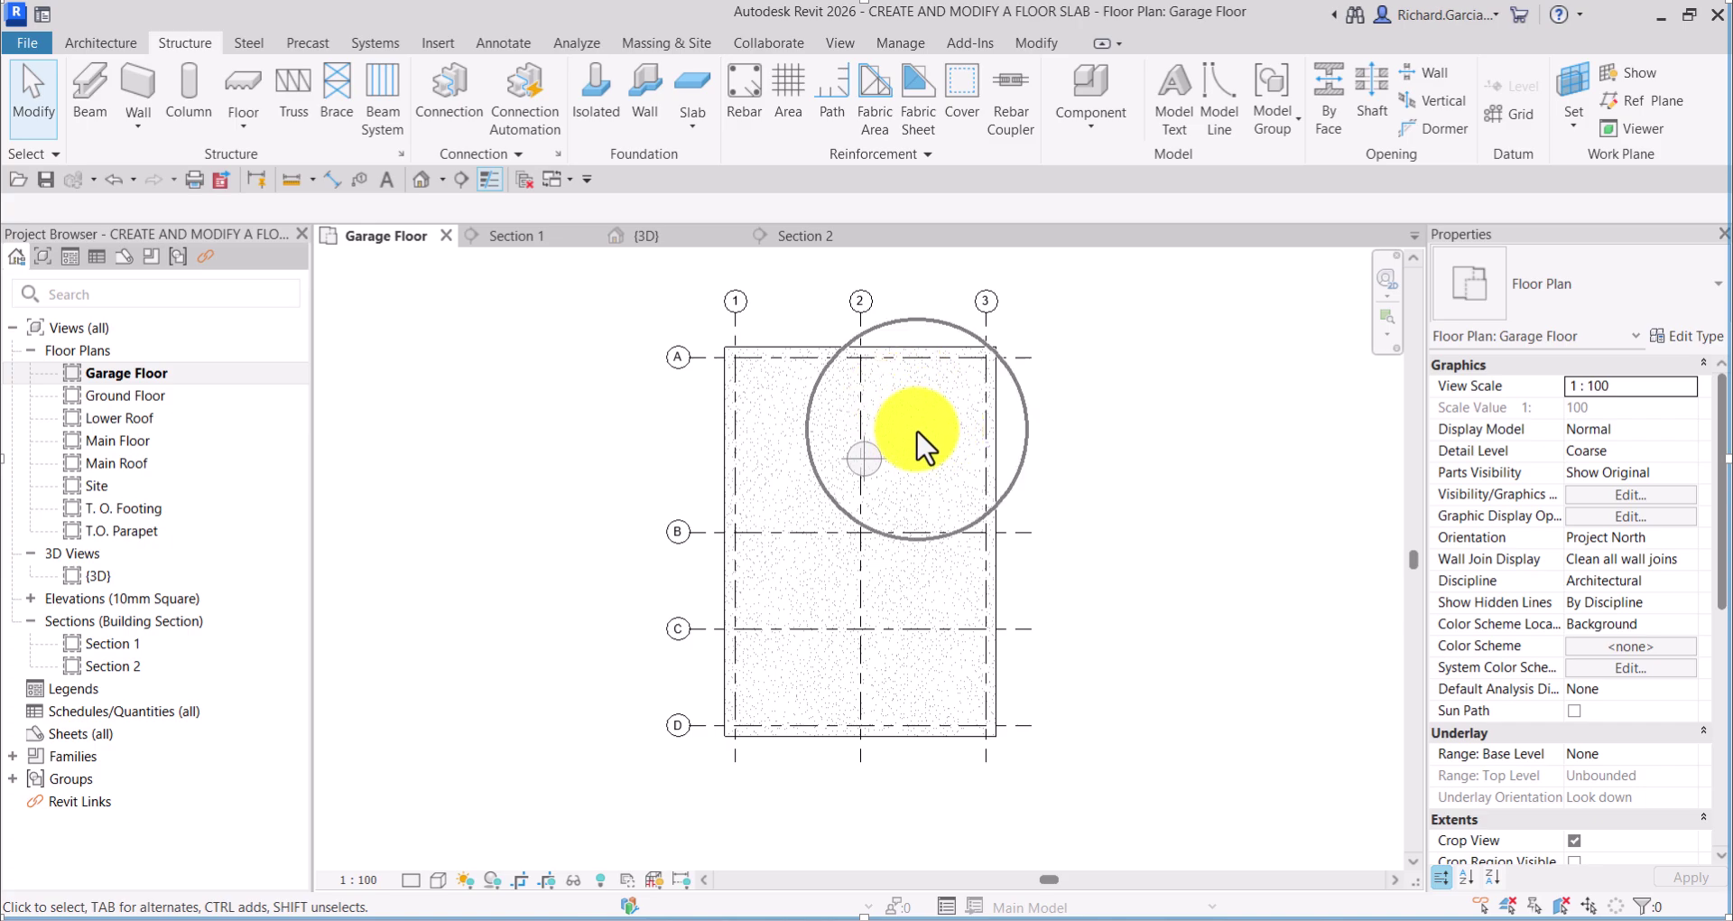
pyautogui.click(1564, 907)
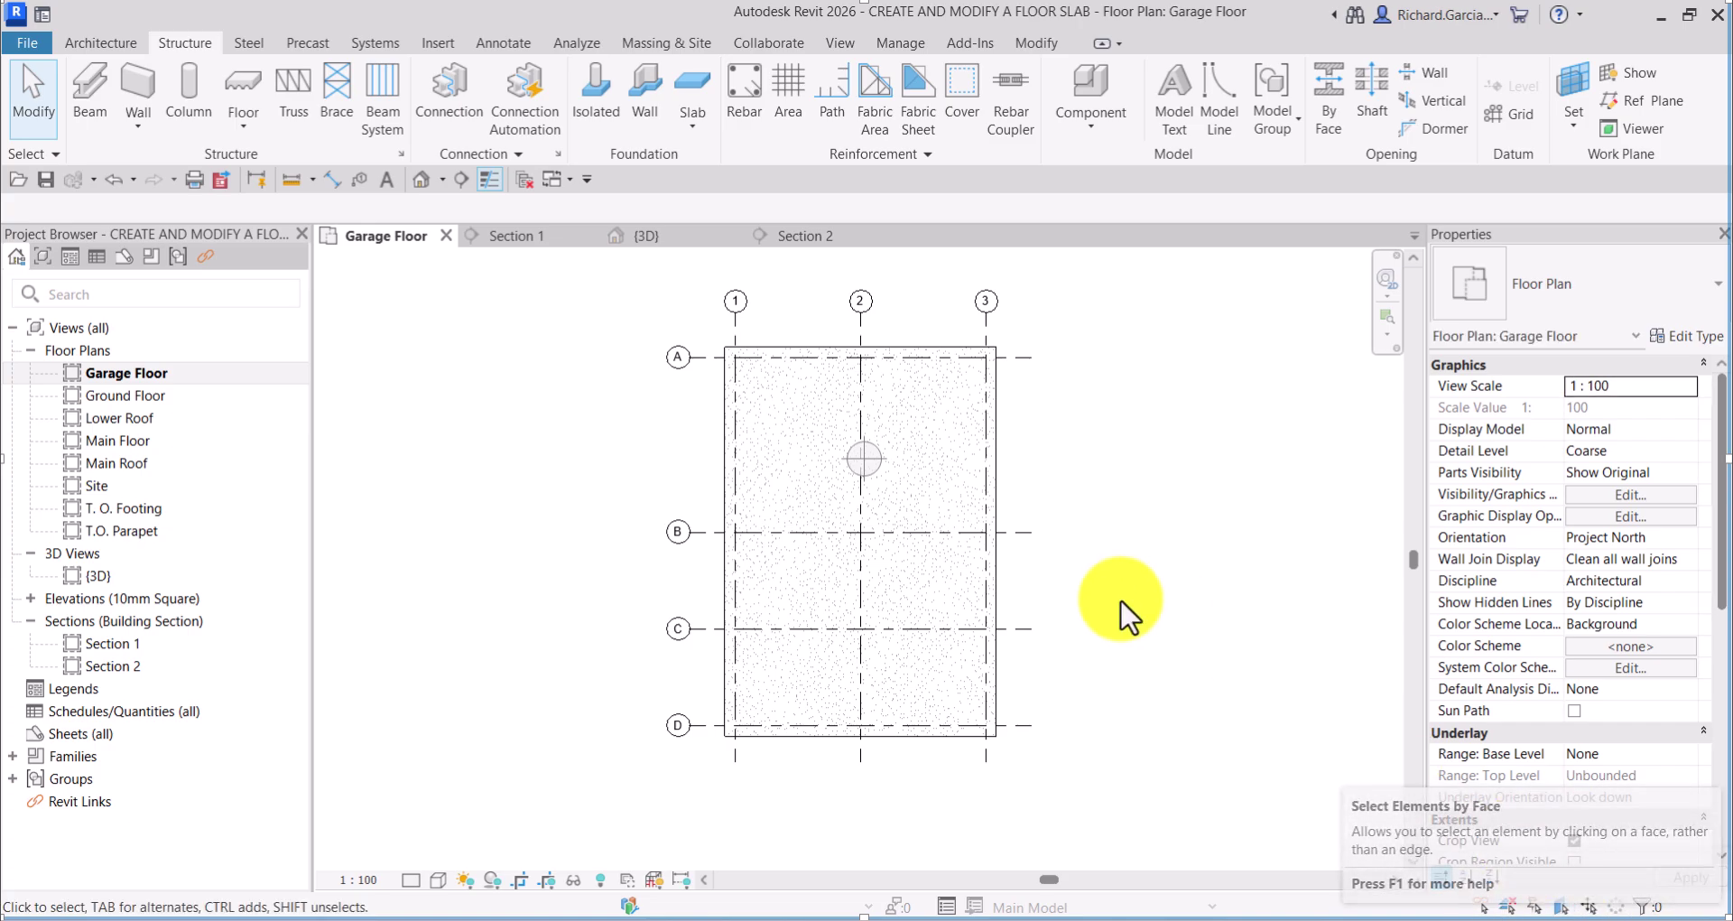
pyautogui.click(896, 584)
pyautogui.click(900, 598)
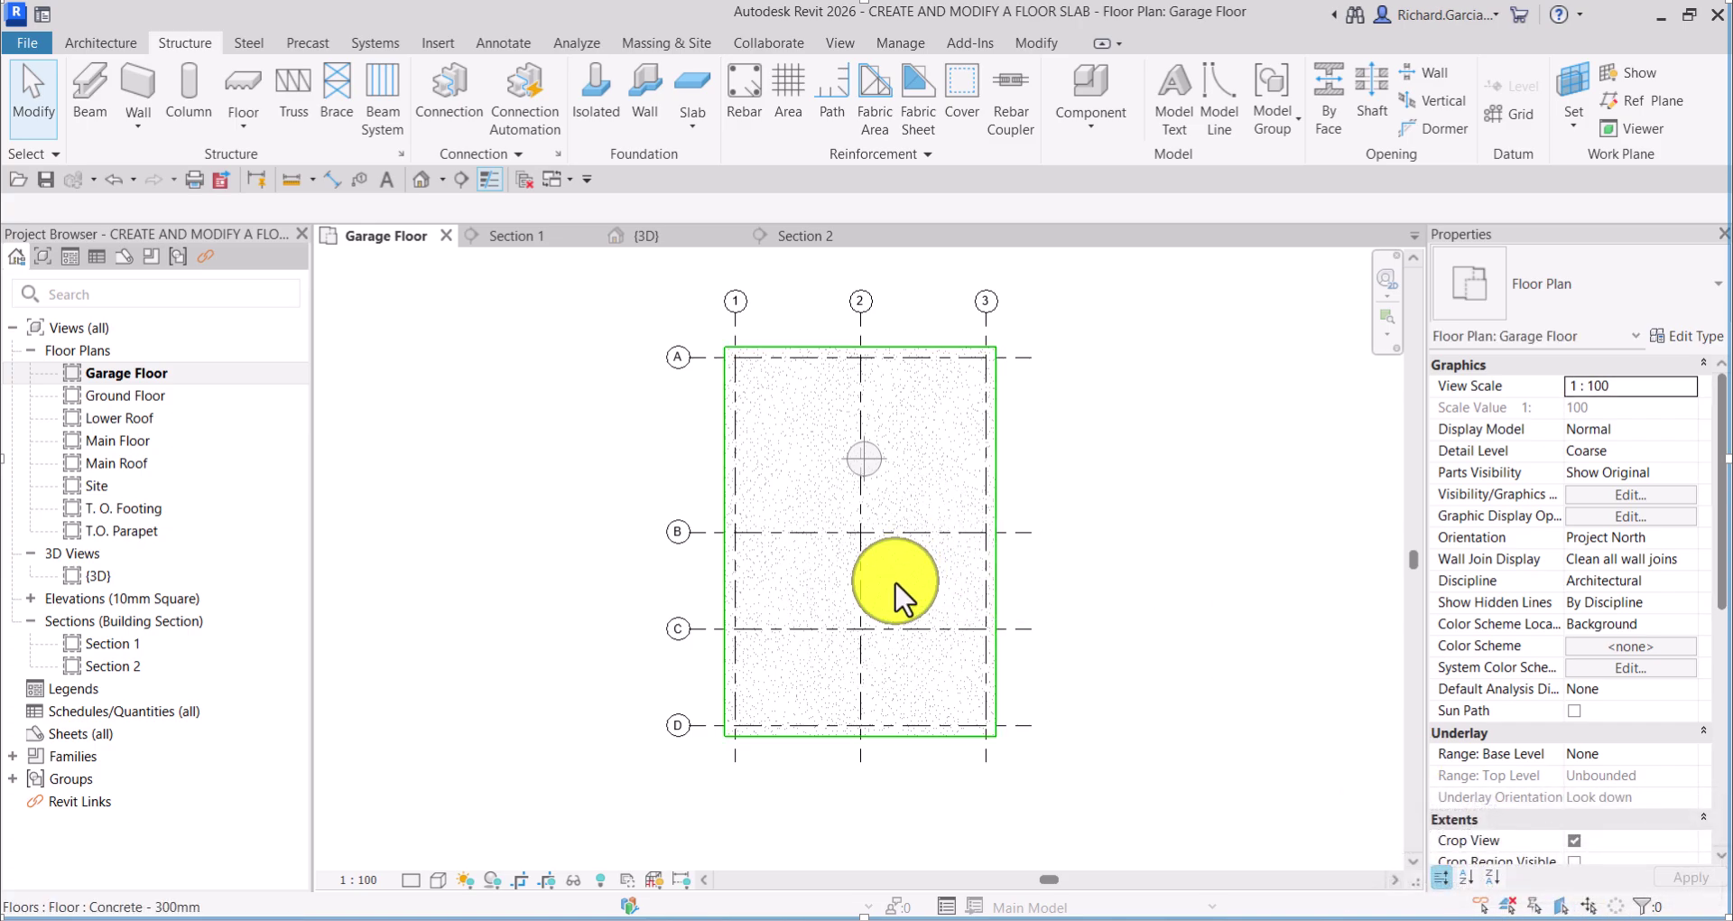
pyautogui.click(896, 583)
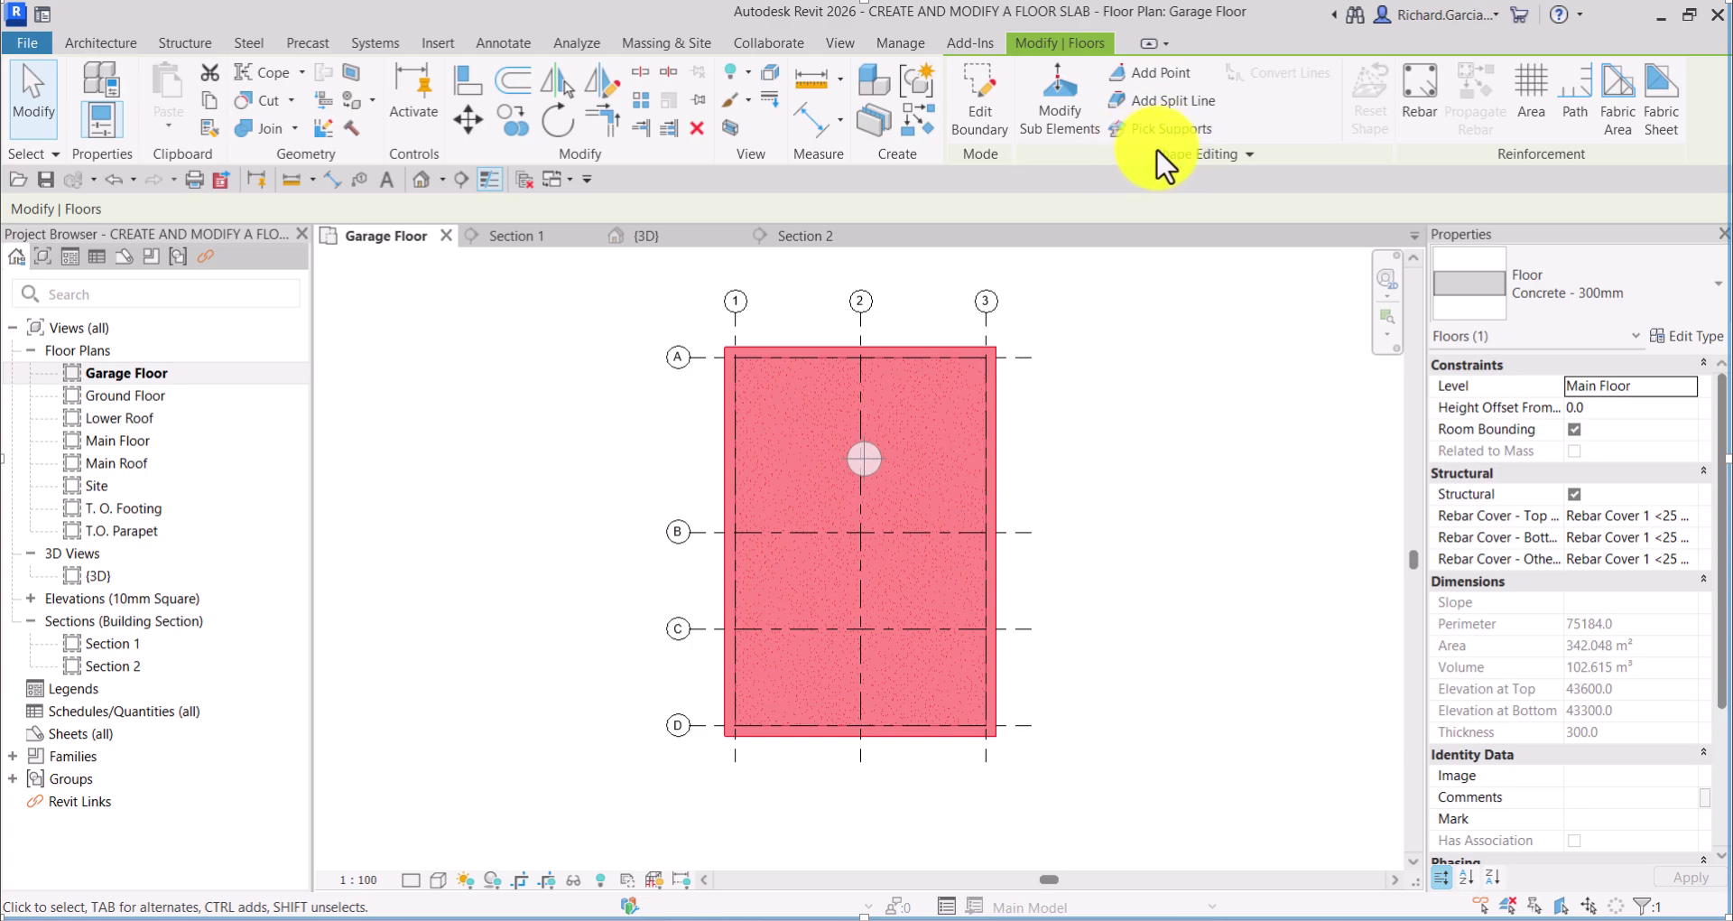
pyautogui.click(1133, 379)
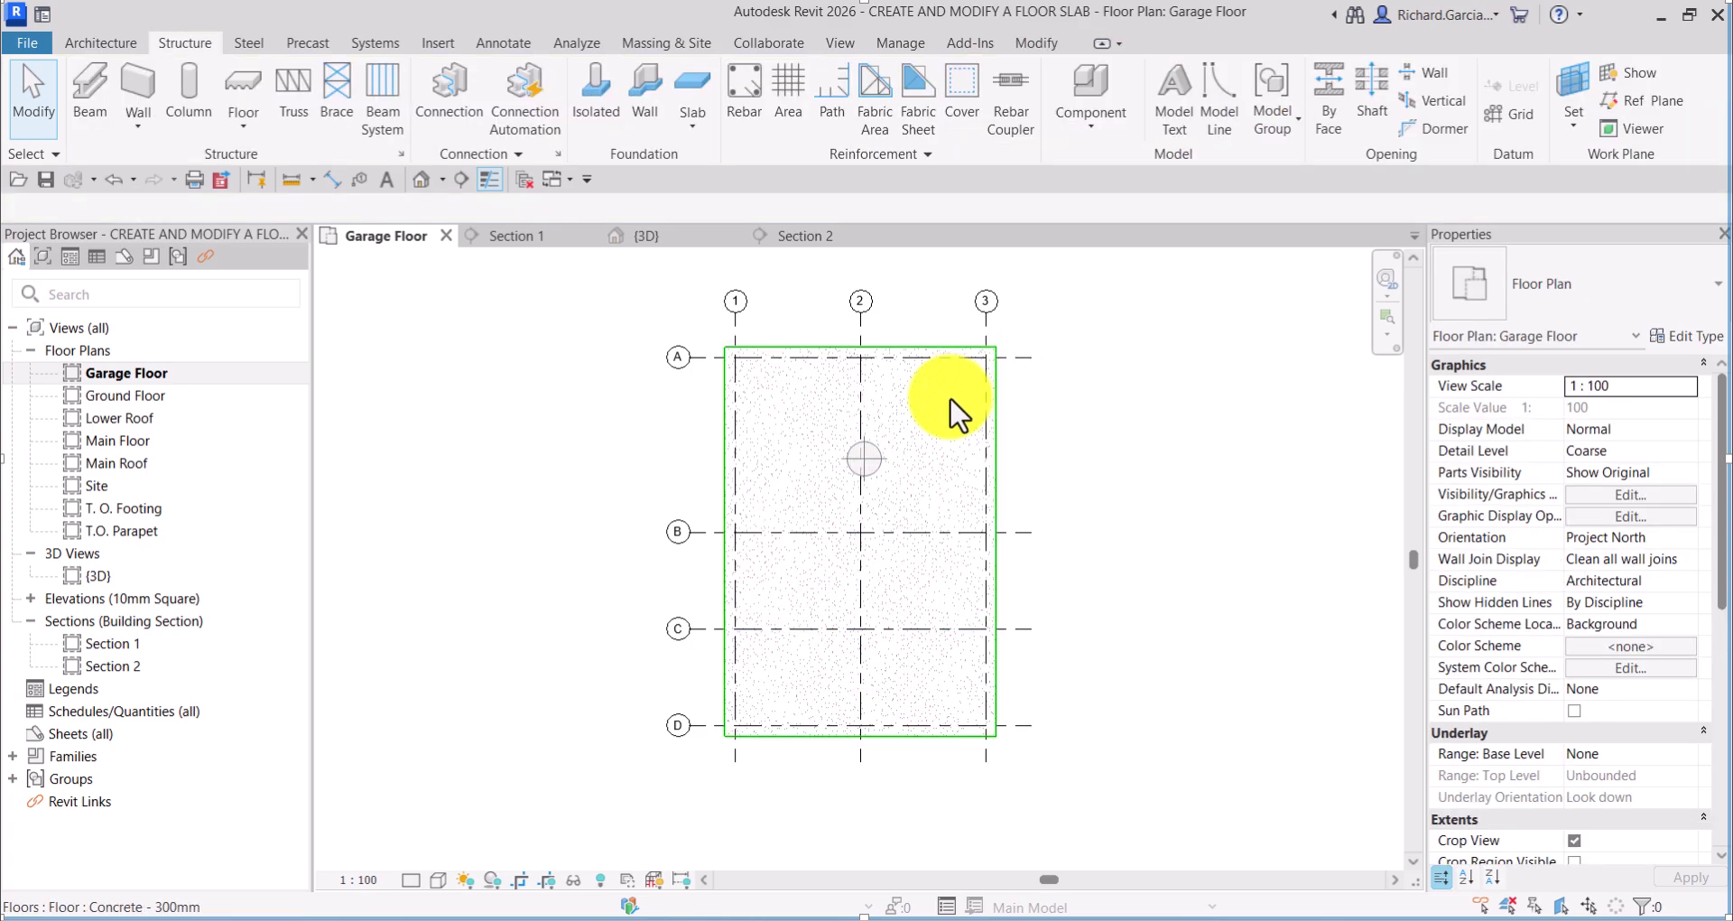
# Add a split line about 15443 mm long across the garage floor slab between the midpoints of its two long edges.
pyautogui.click(950, 397)
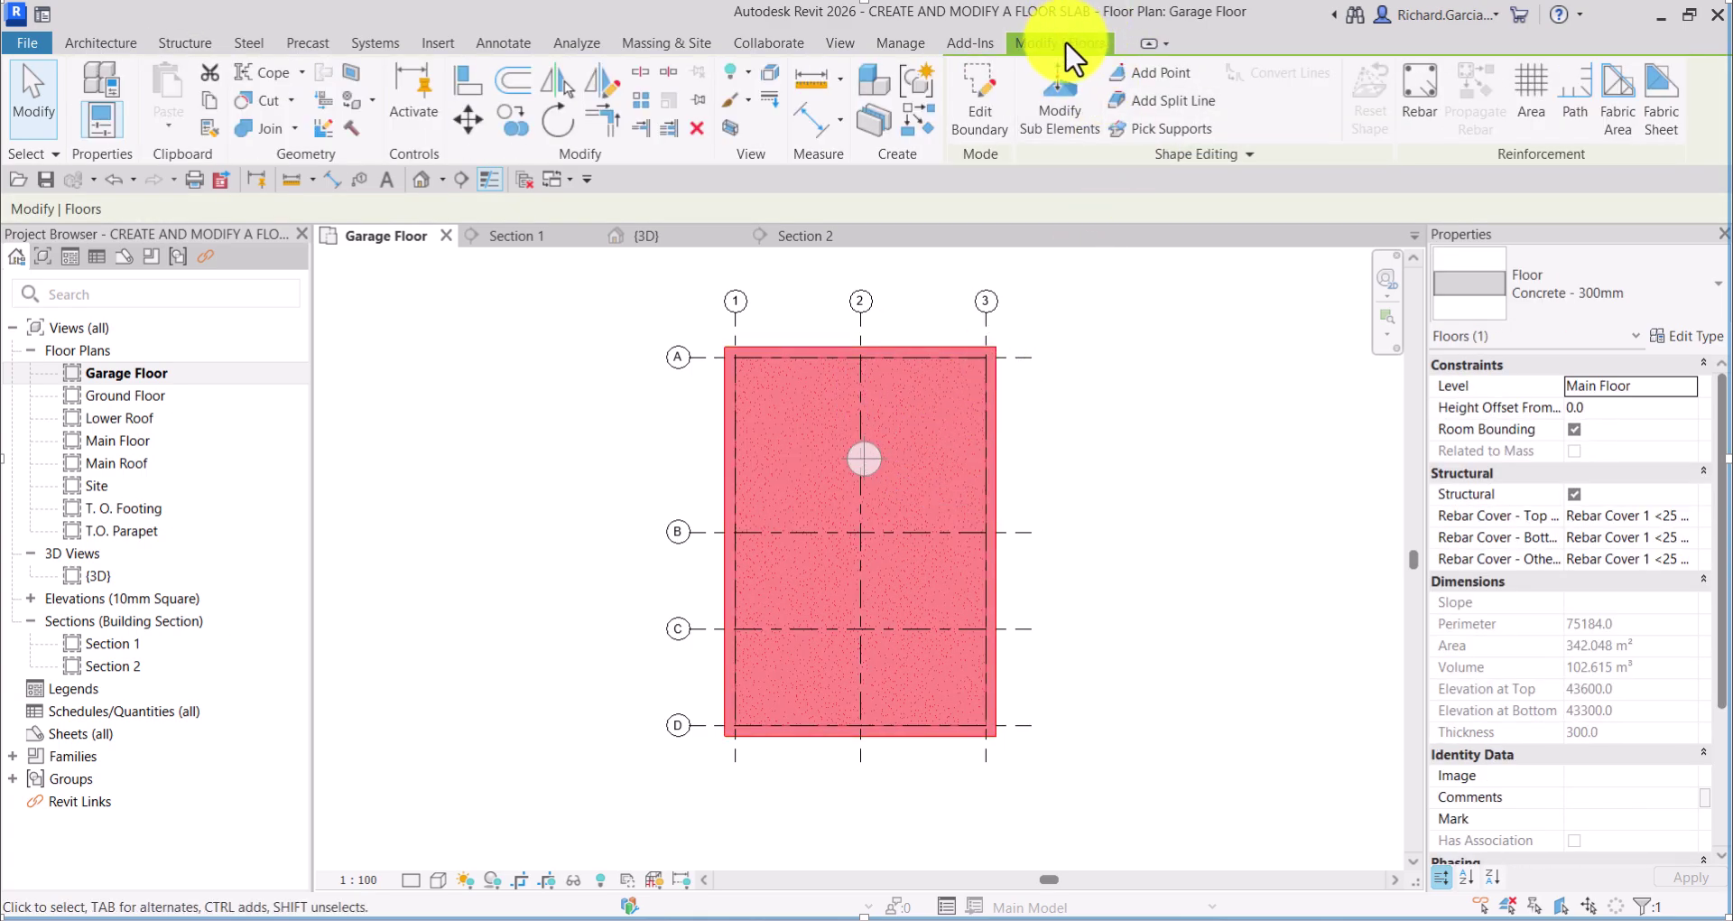
pyautogui.click(1065, 43)
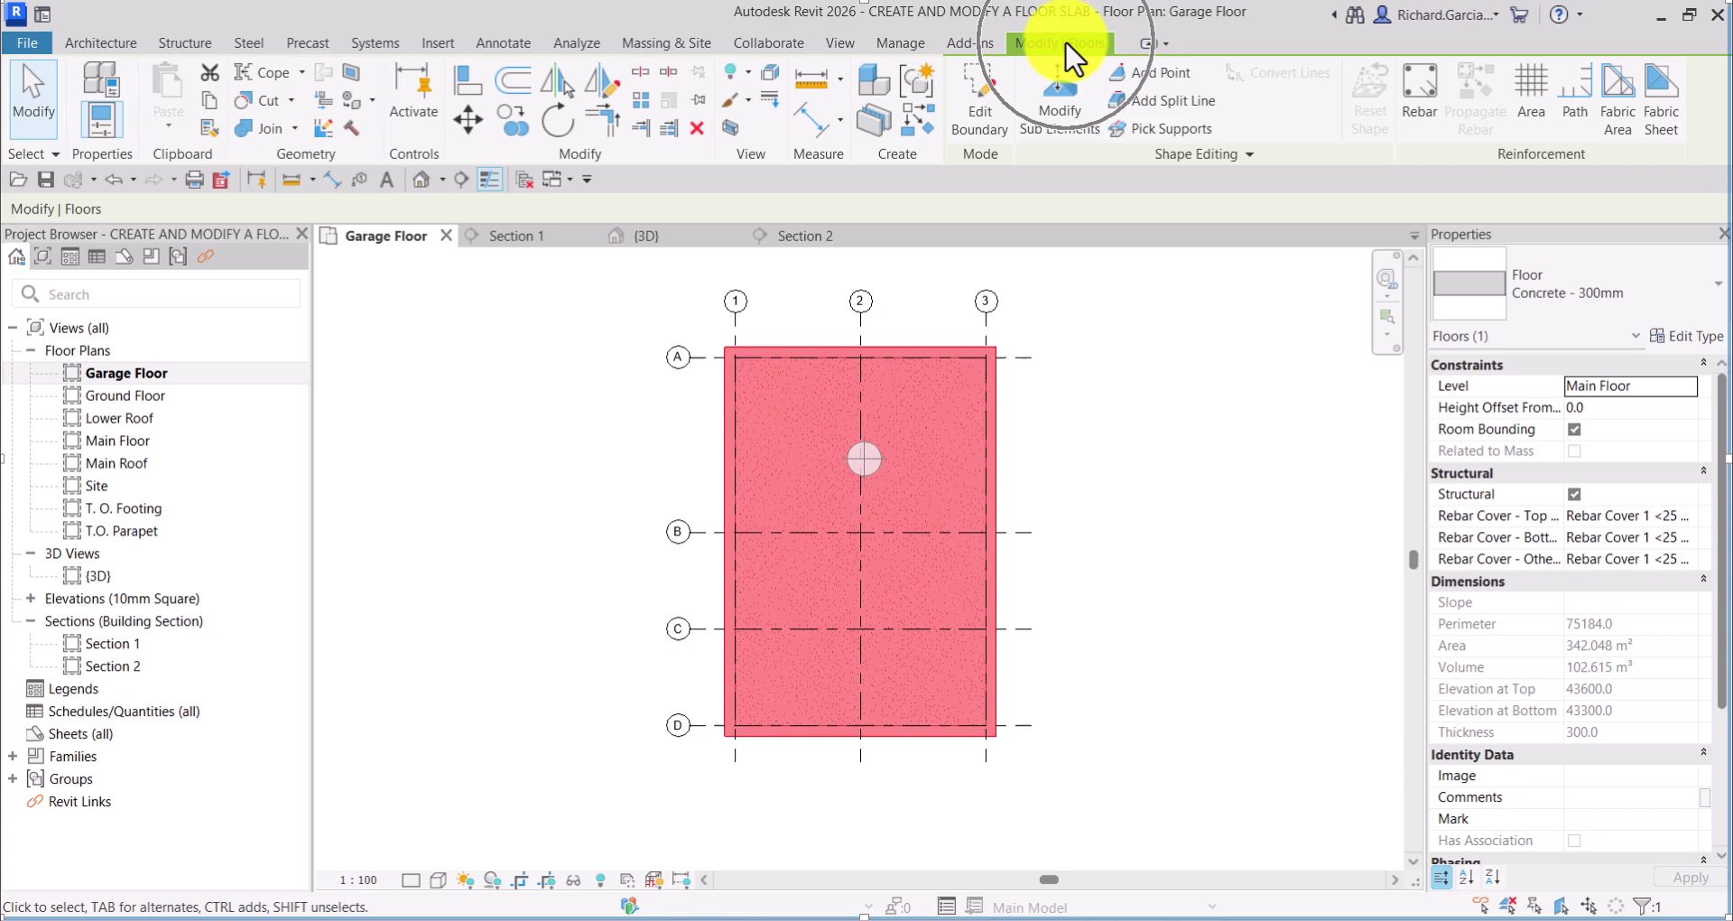
pyautogui.click(1161, 108)
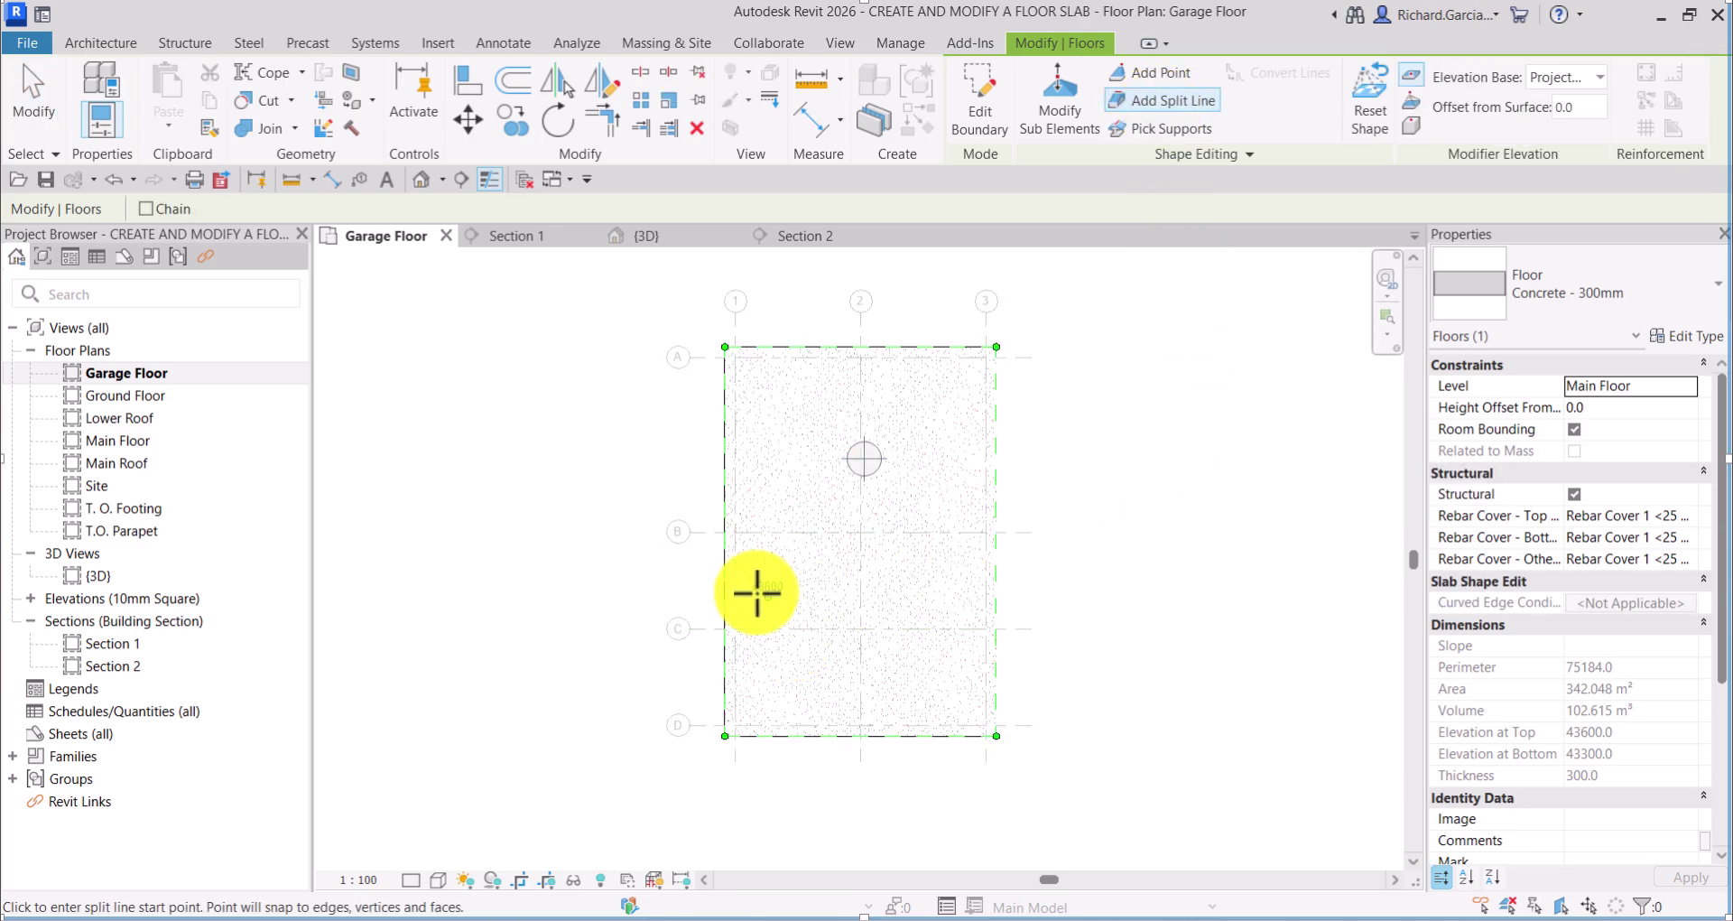
pyautogui.scroll(2, 756, 589)
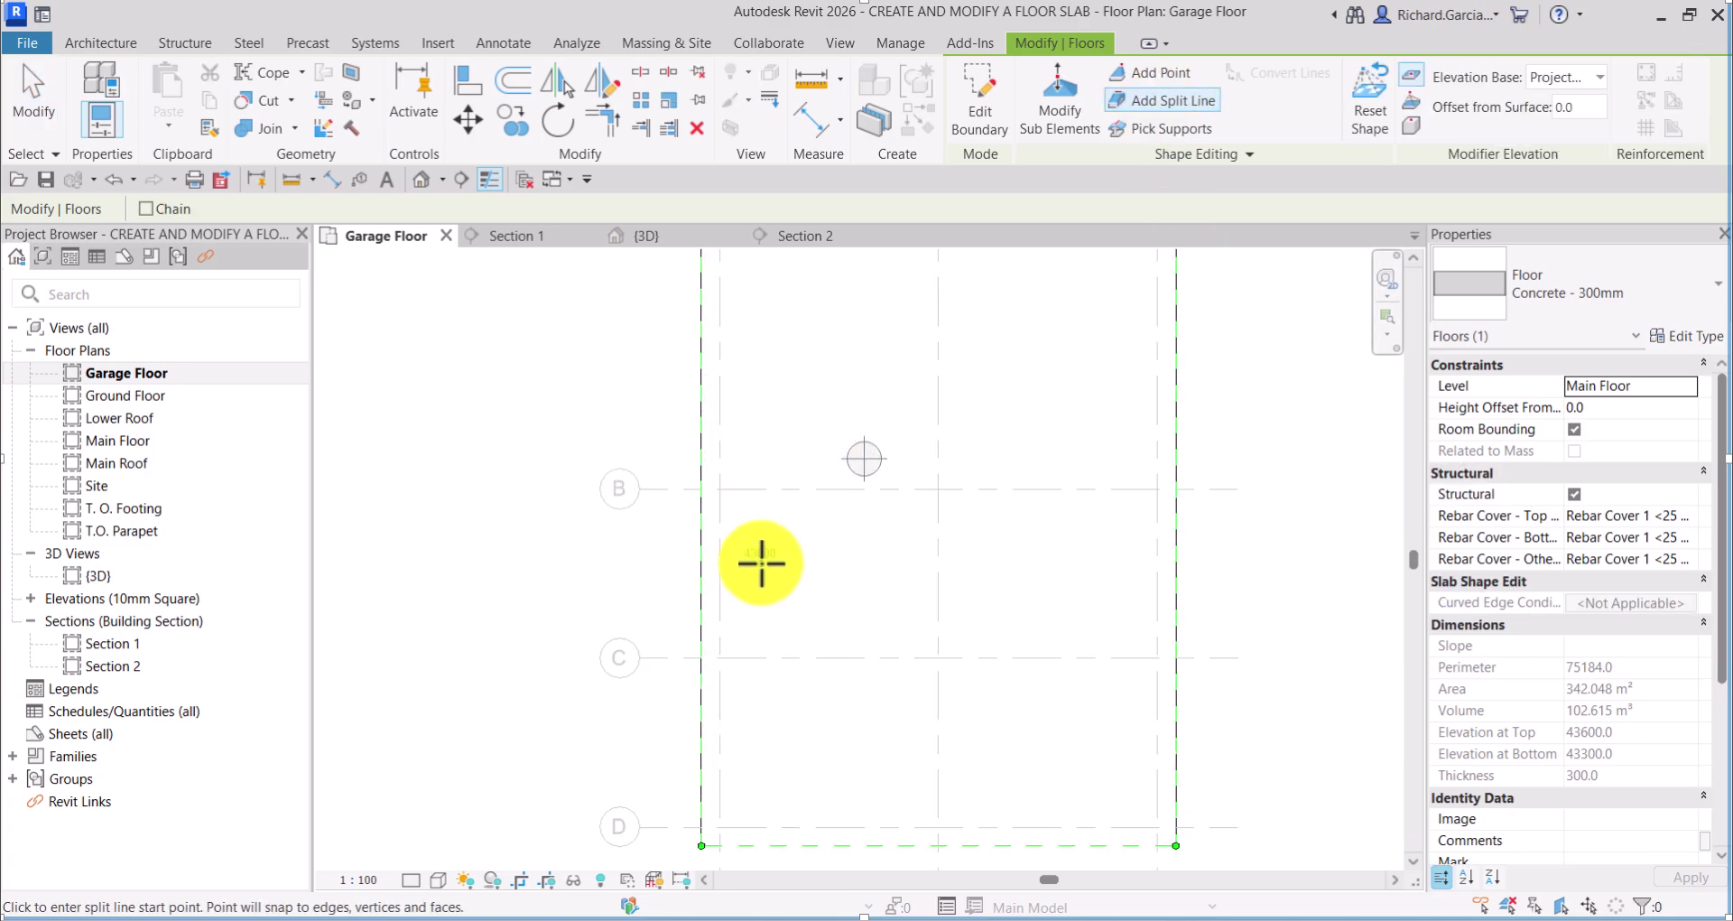
pyautogui.click(698, 508)
pyautogui.click(698, 508)
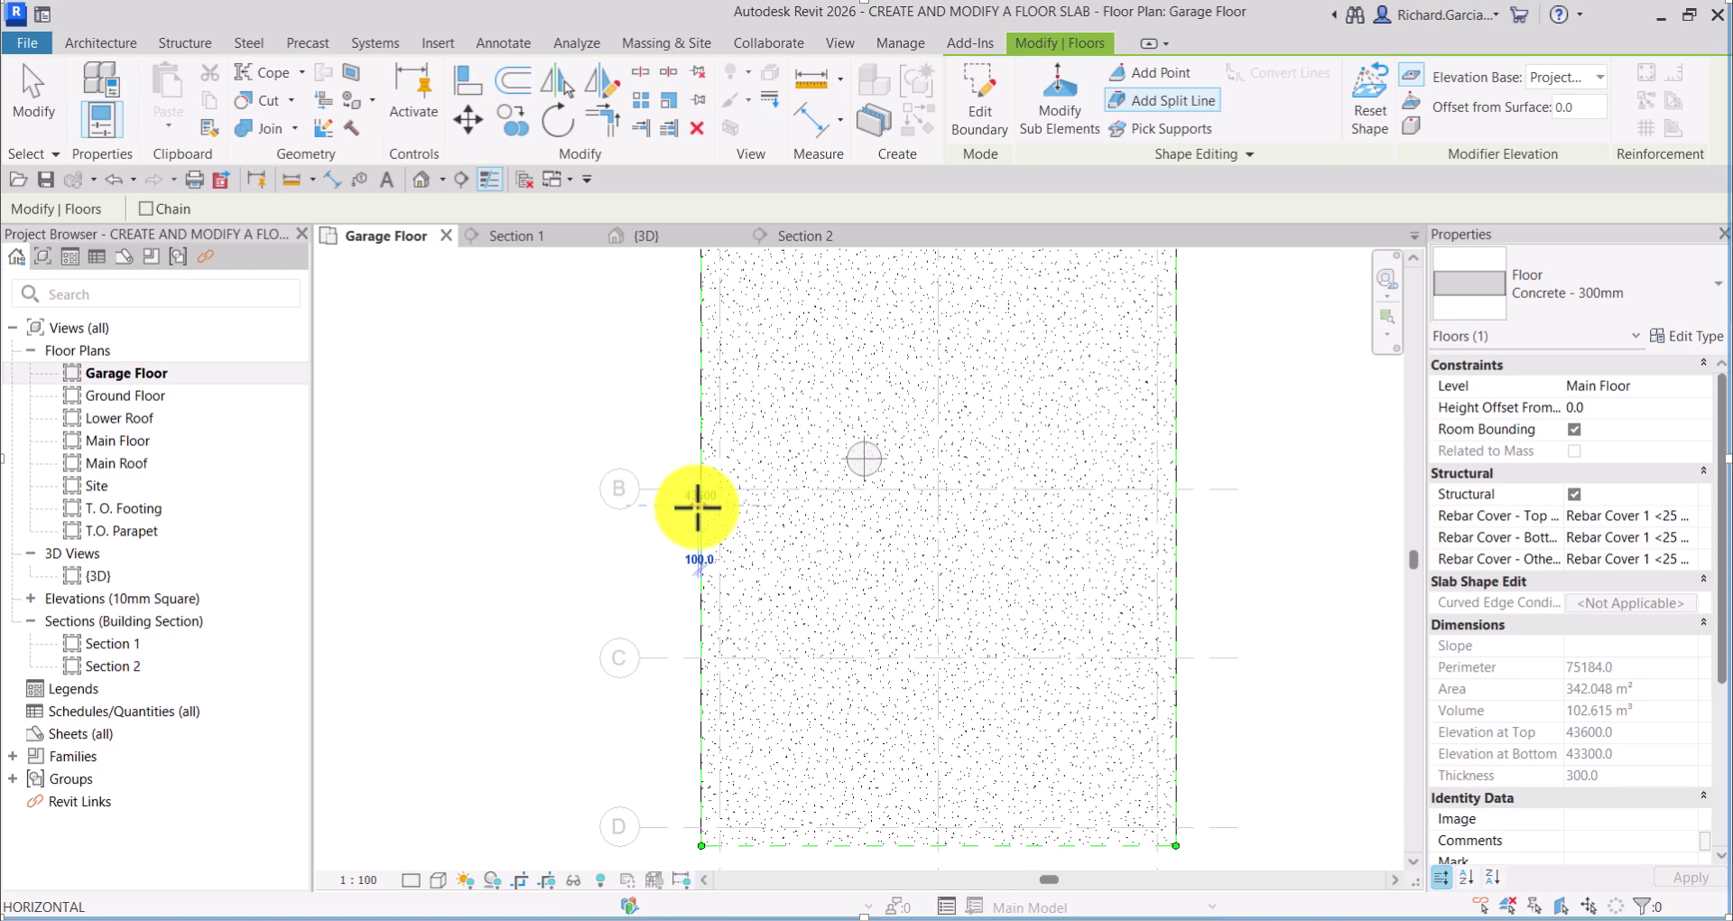
pyautogui.click(1174, 511)
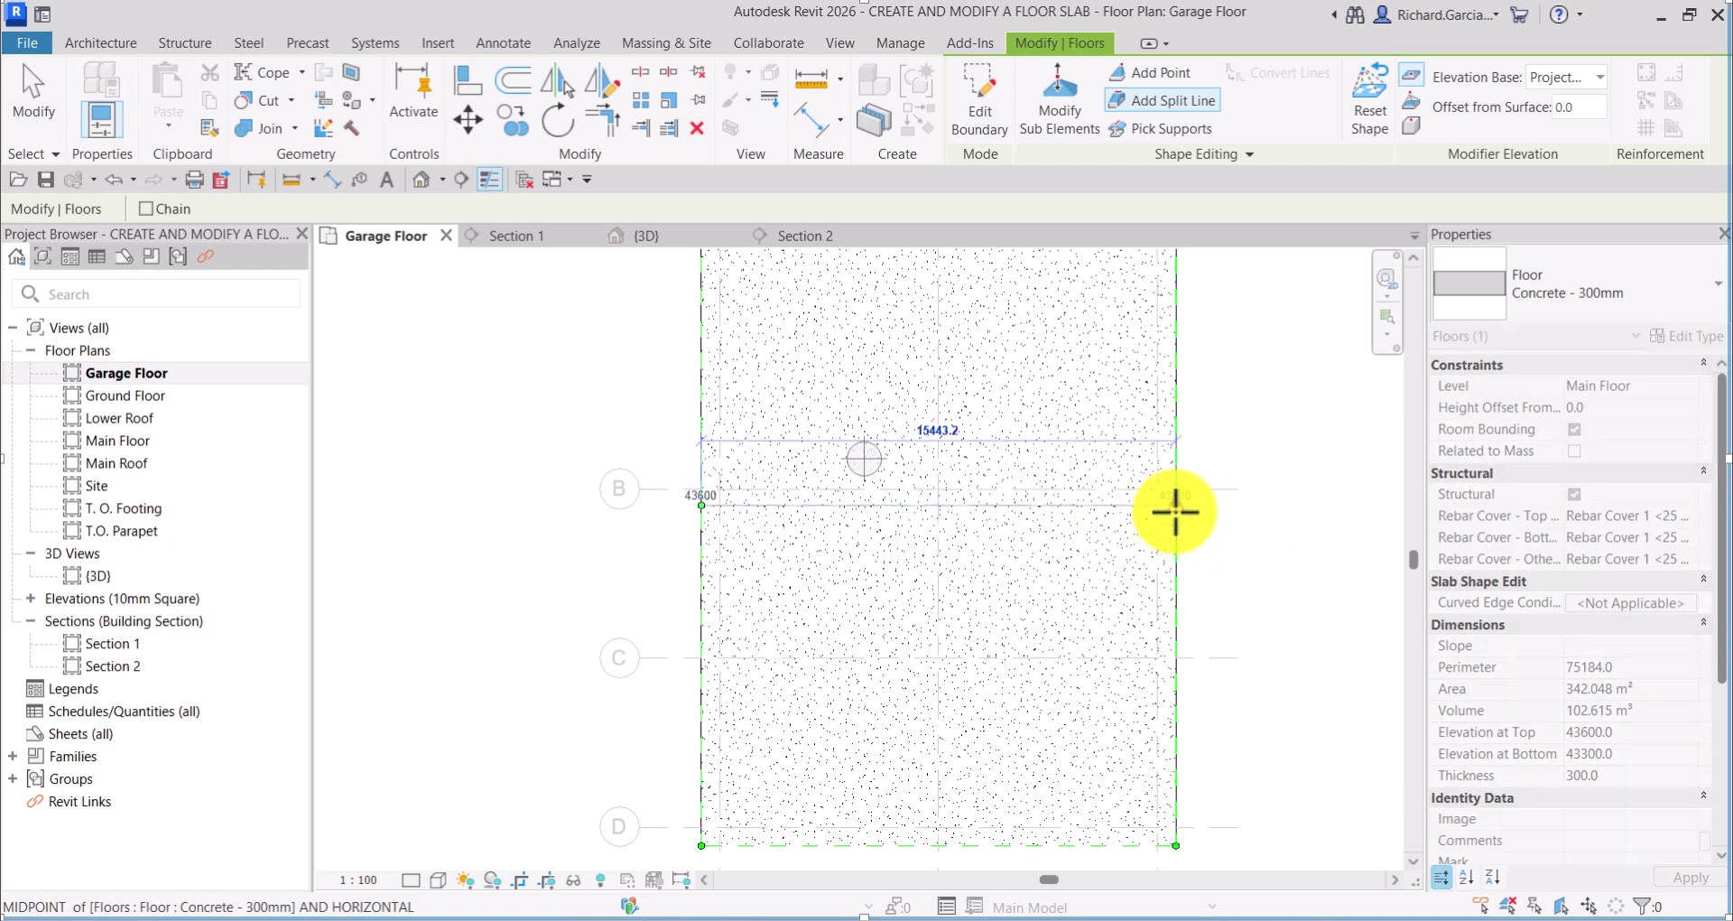
pyautogui.click(1175, 512)
pyautogui.scroll(-2, 1231, 577)
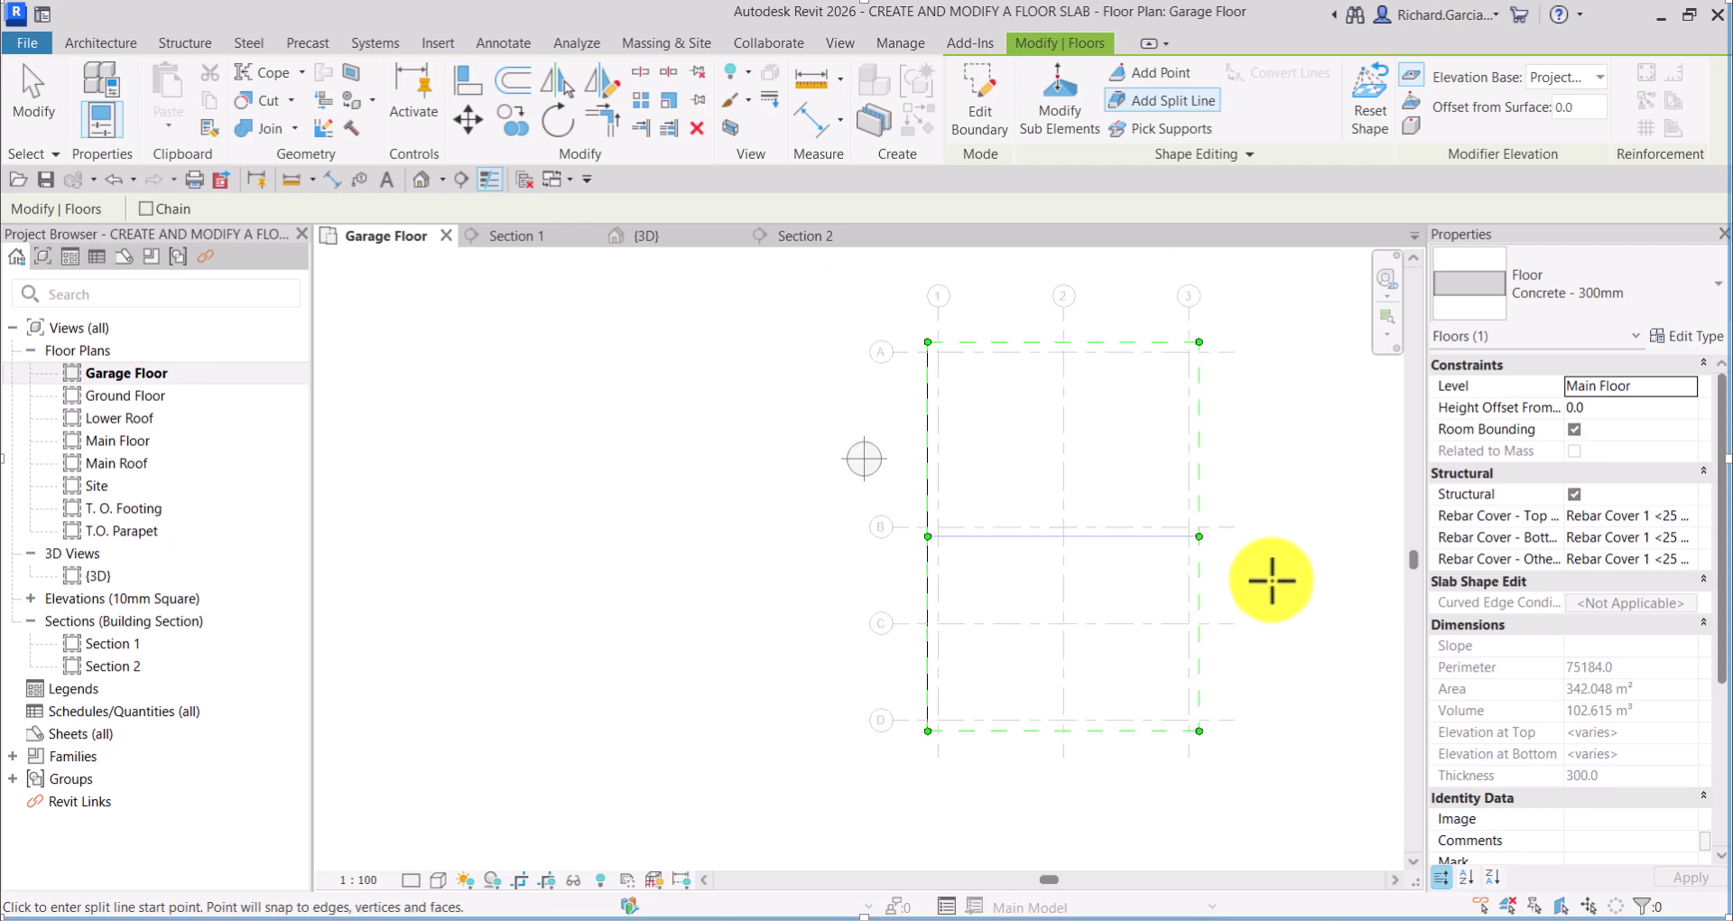
pyautogui.moveTo(1273, 579); pyautogui.dragTo(1173, 567, button='middle')
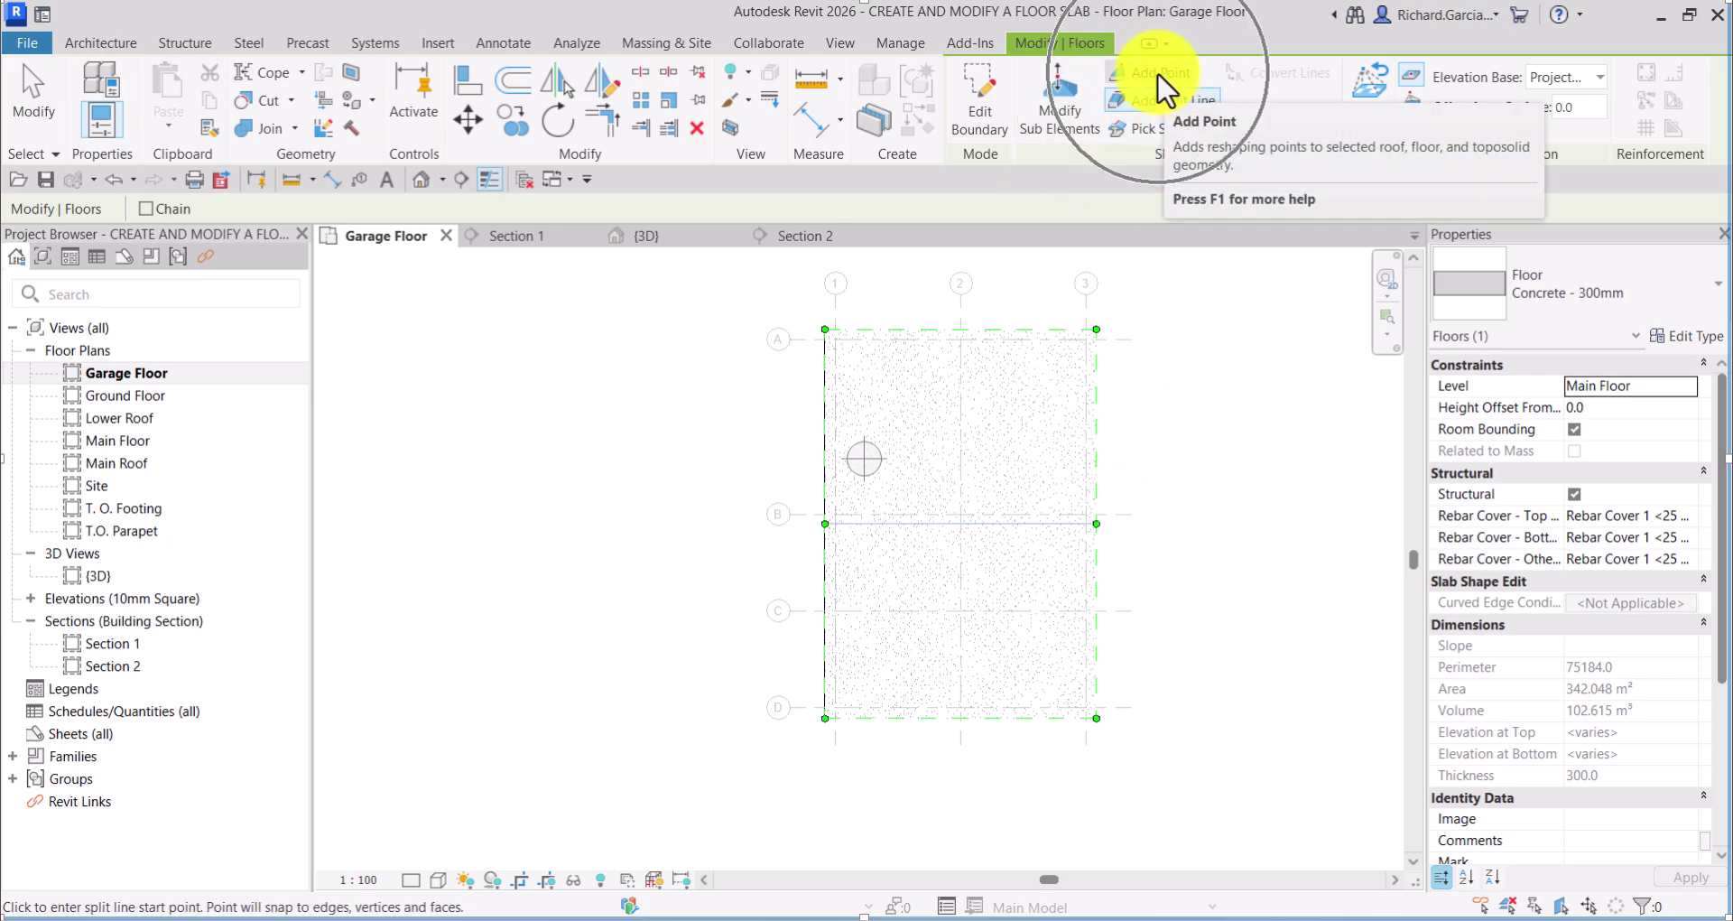
# Add two slab shape points at a -50 offset from the surface on grid 2, one near the middle of each slab half.
pyautogui.press('Escape')
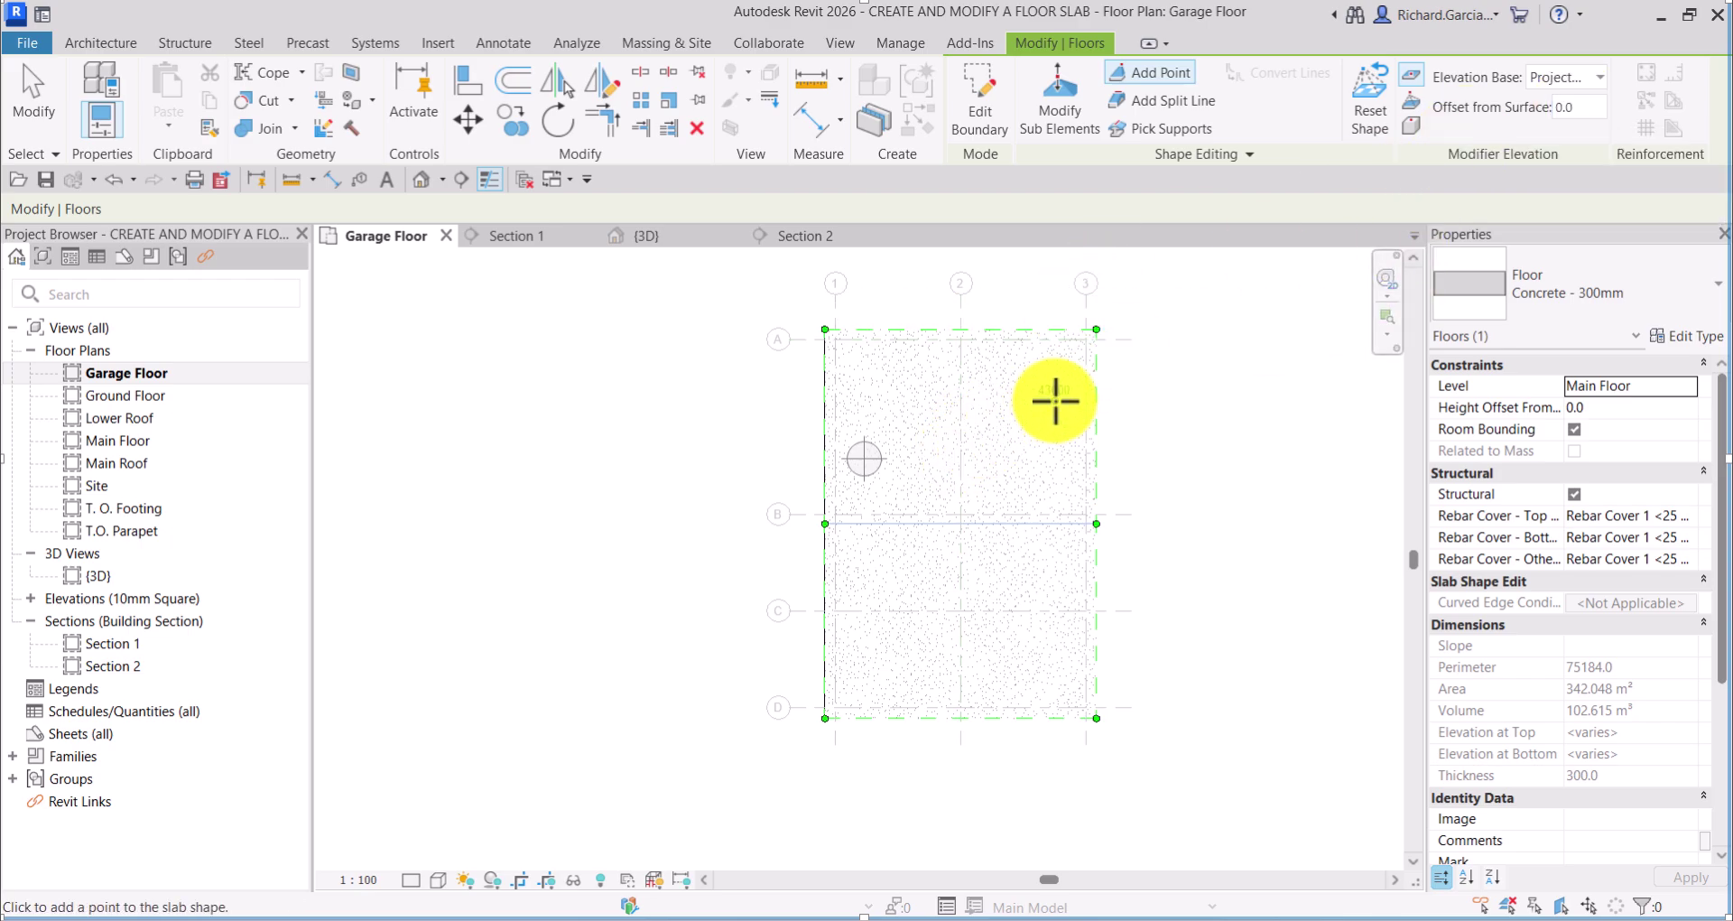
pyautogui.click(1566, 107)
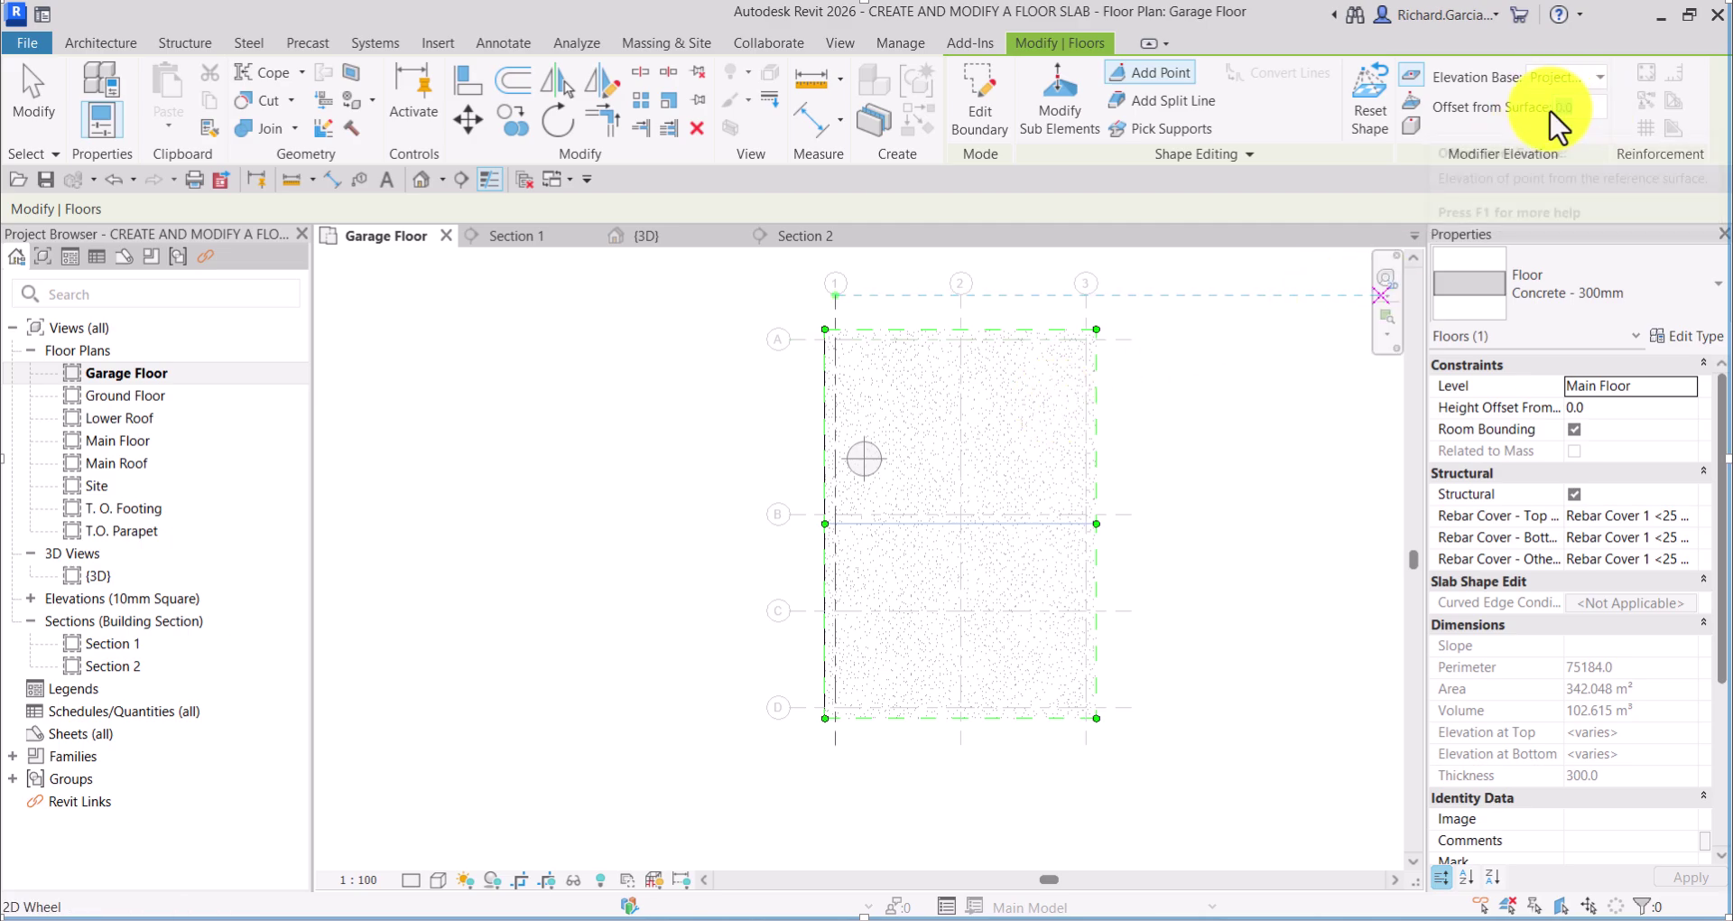
pyautogui.press('BackSpace')
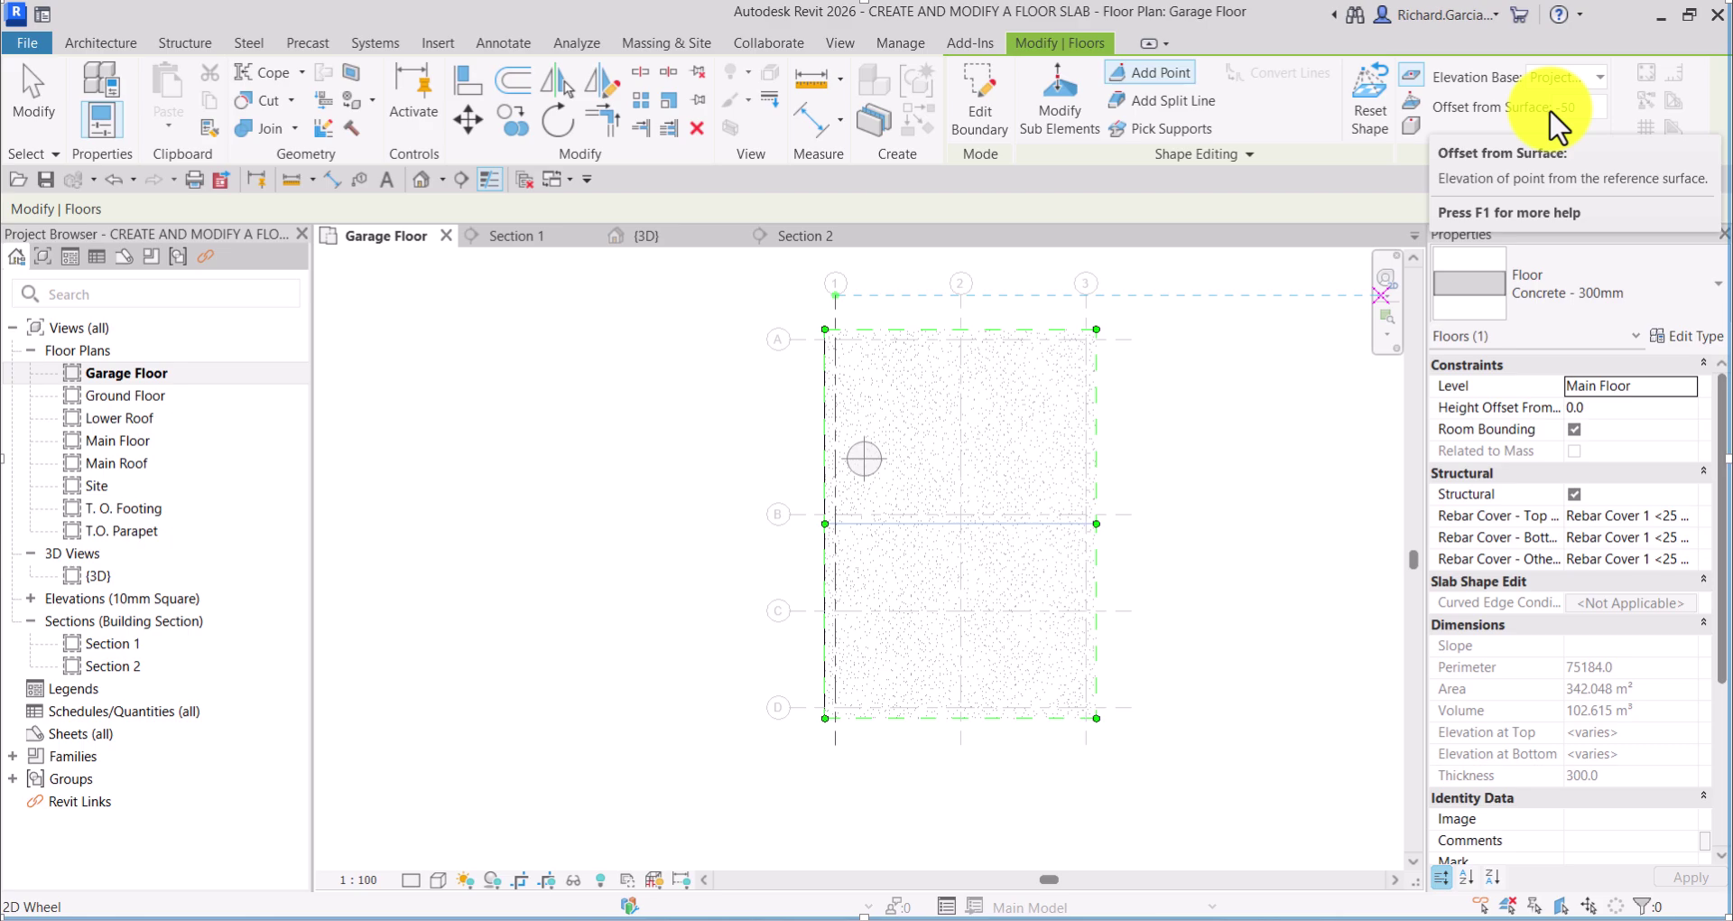
pyautogui.write('-50')
pyautogui.press('Return')
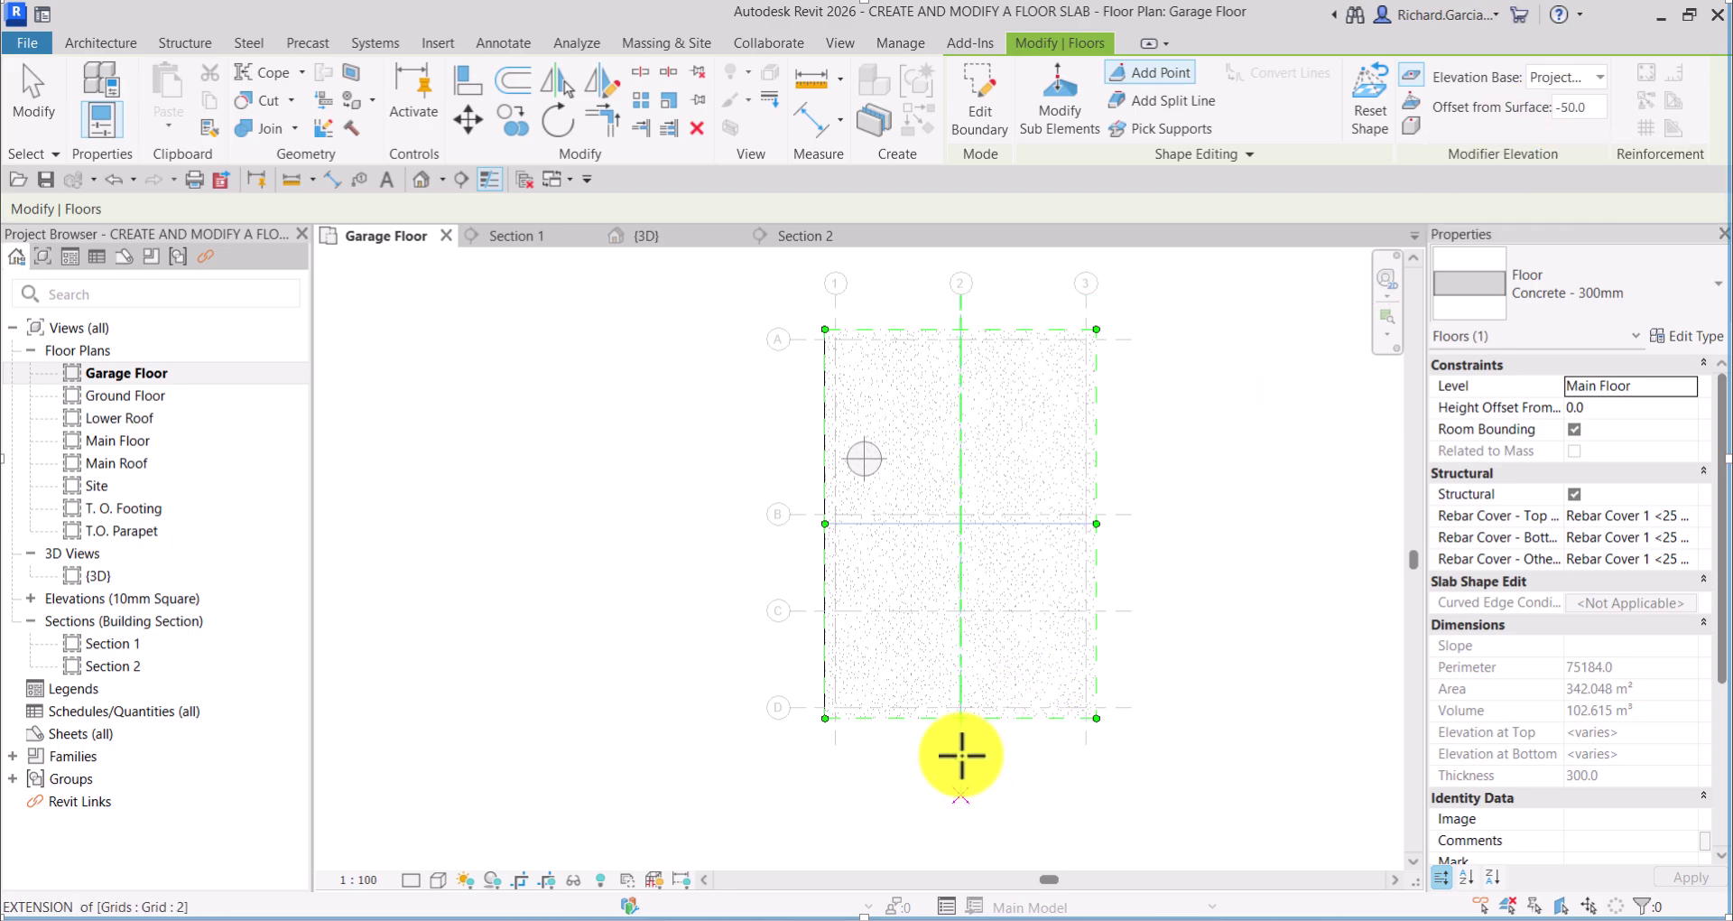
pyautogui.click(963, 428)
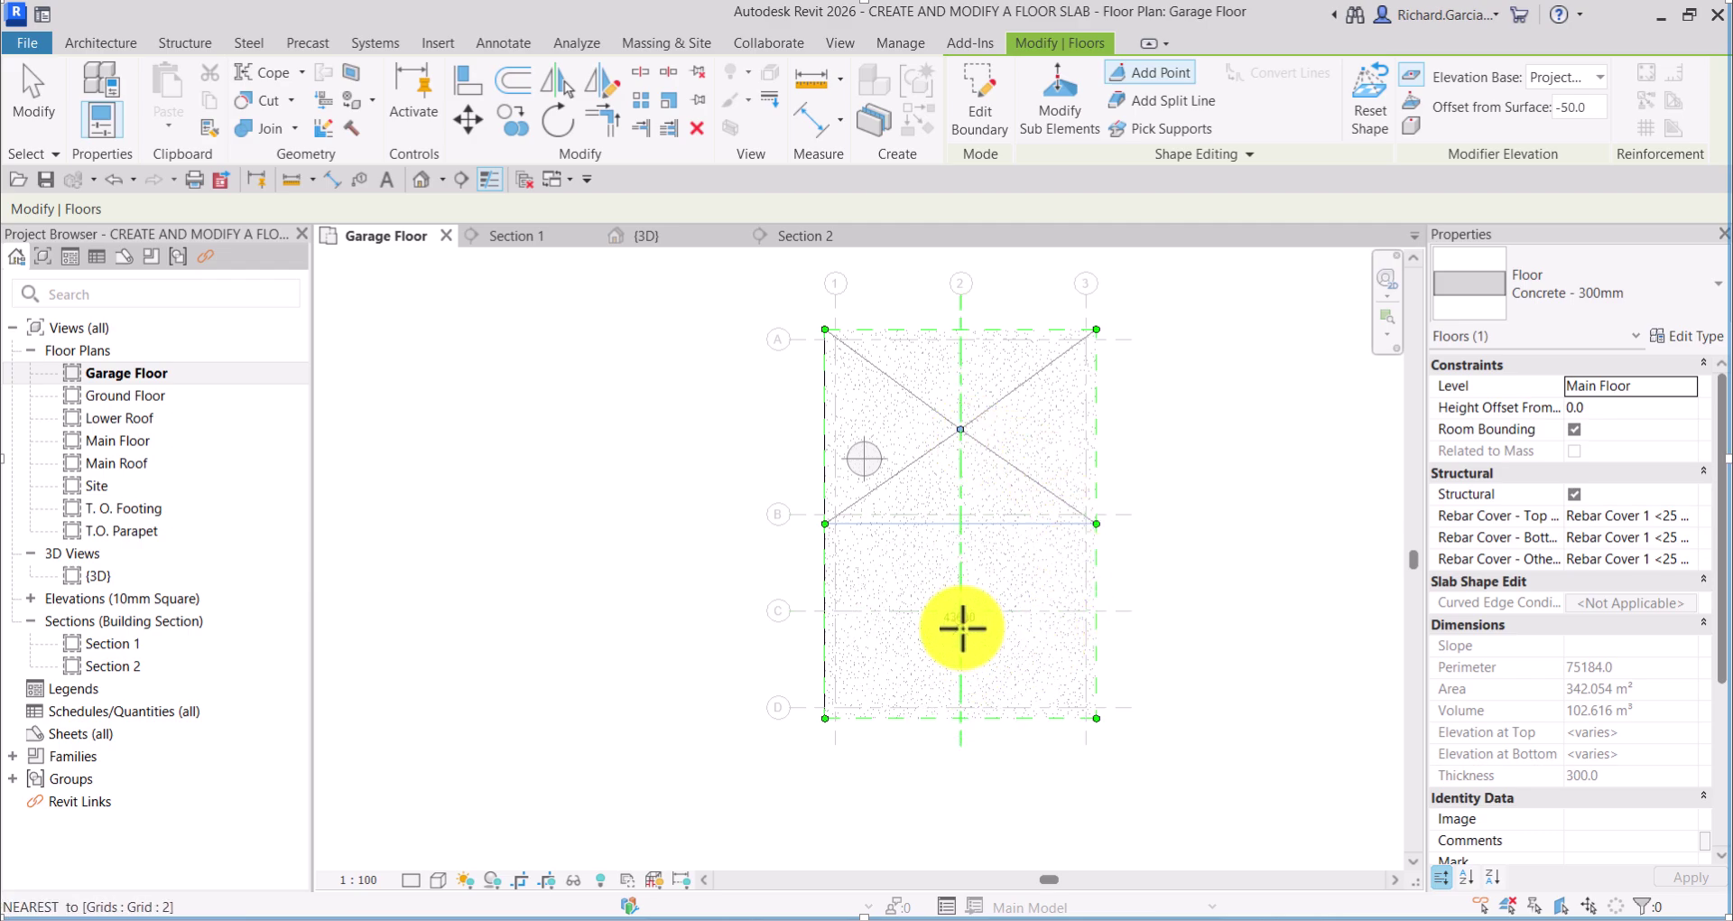
pyautogui.click(962, 628)
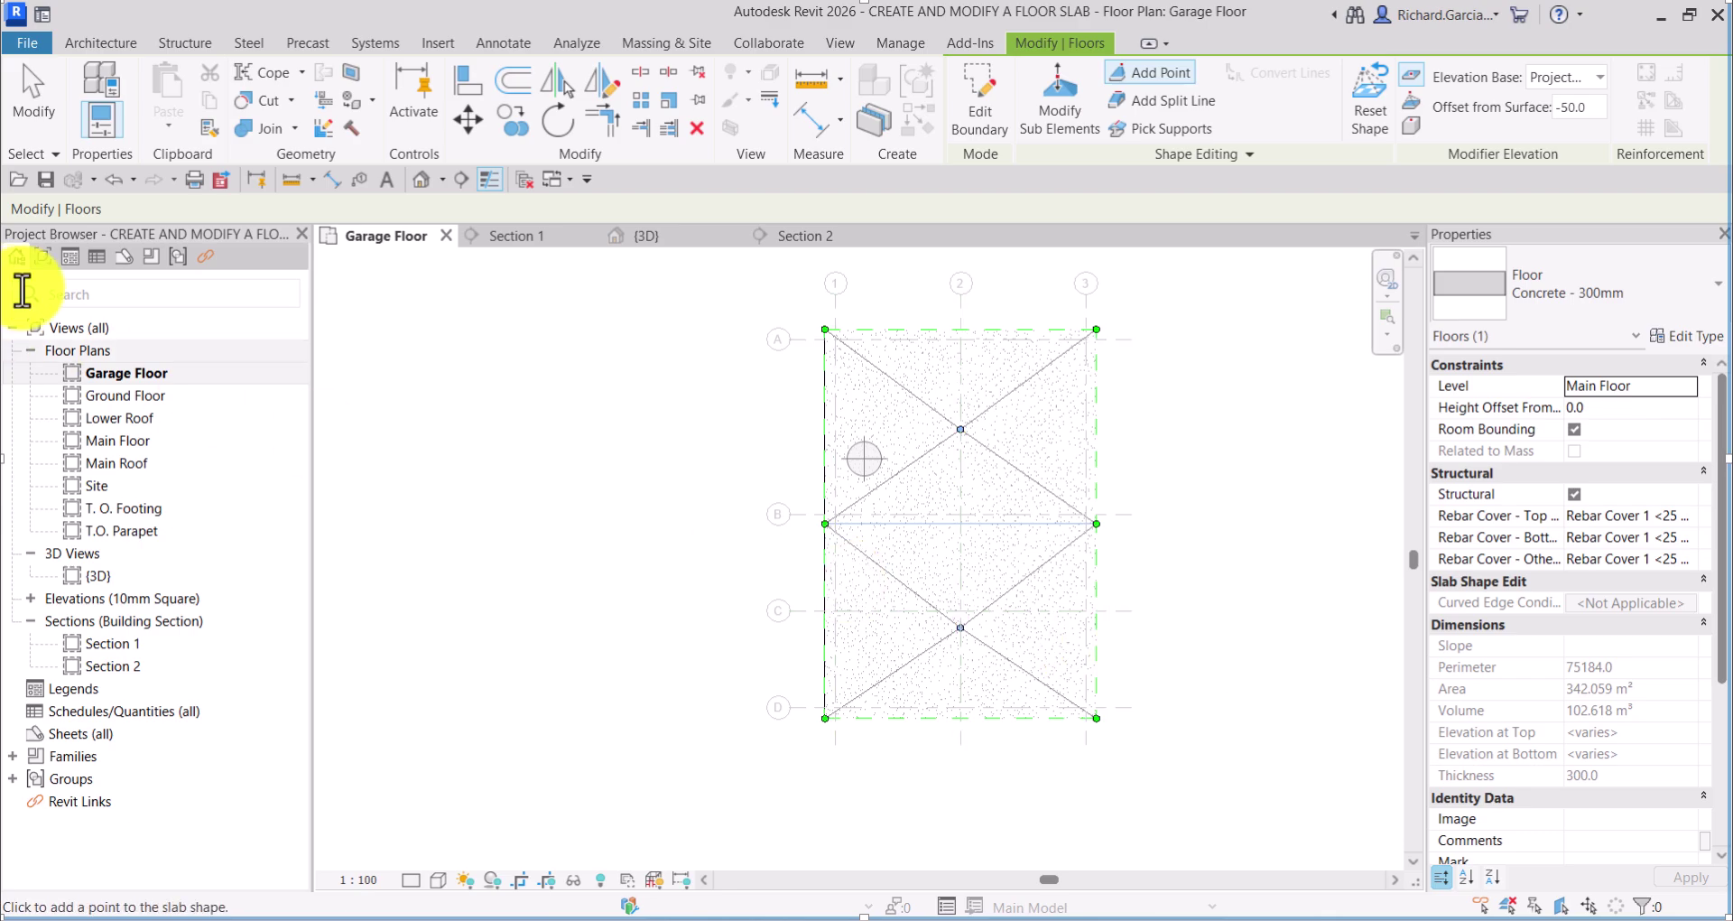
pyautogui.click(27, 93)
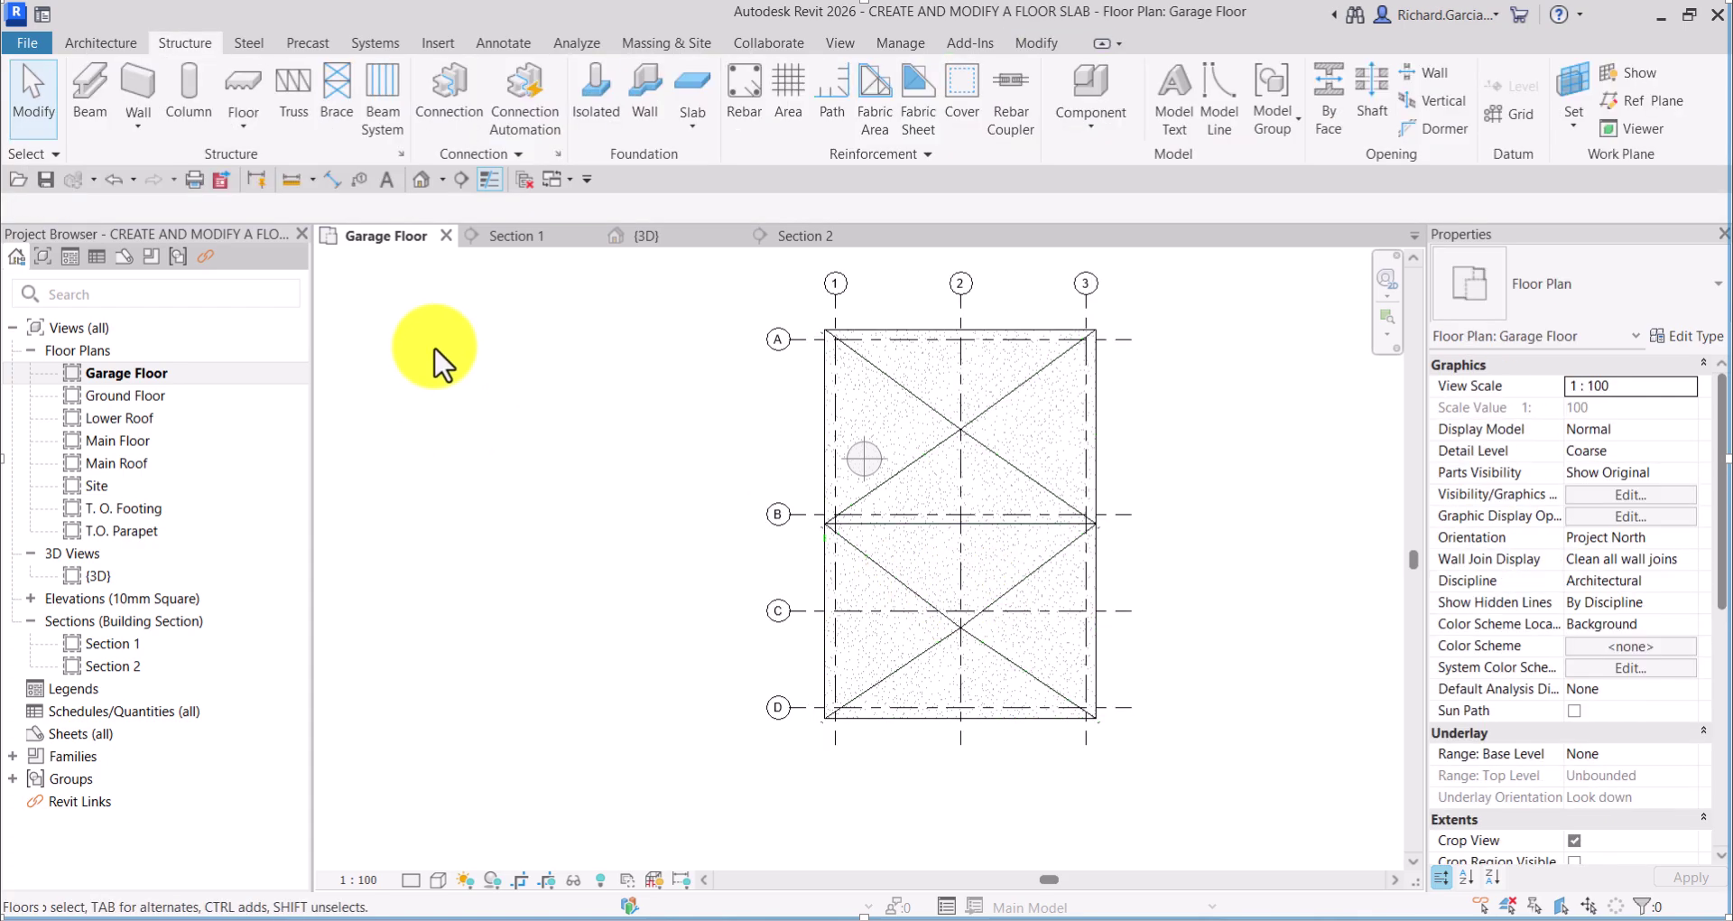
# View the whole building in Section 1 to check the reshaped slab, and return to the Garage Floor plan.
pyautogui.doubleClick(112, 645)
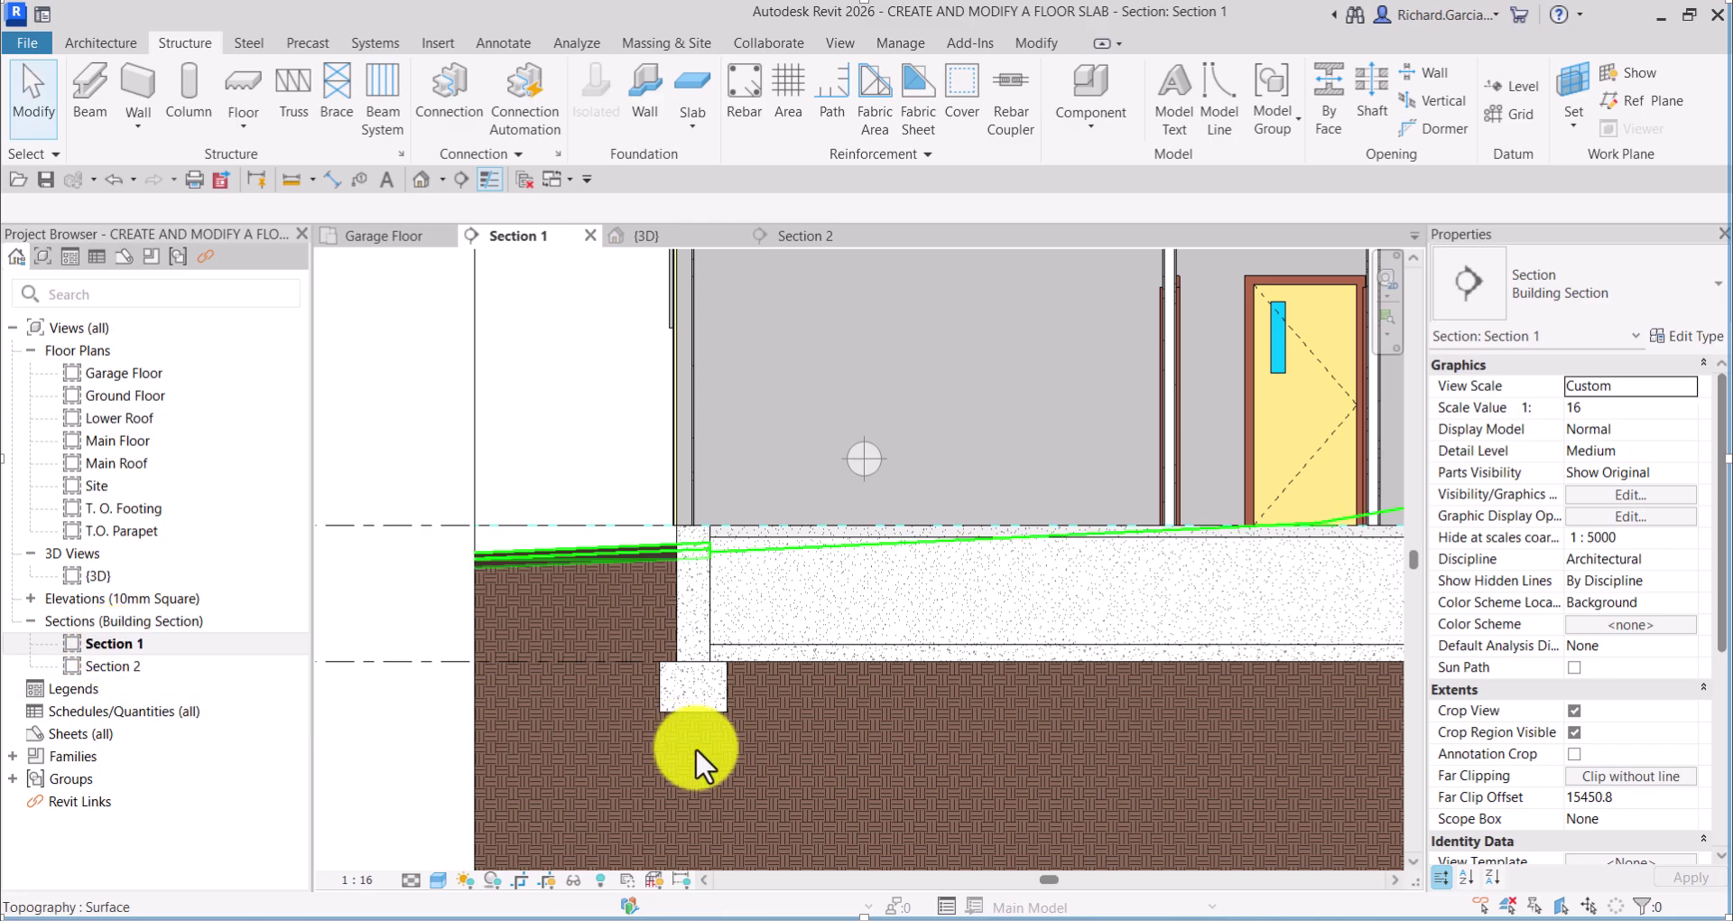
pyautogui.scroll(-5, 1174, 668)
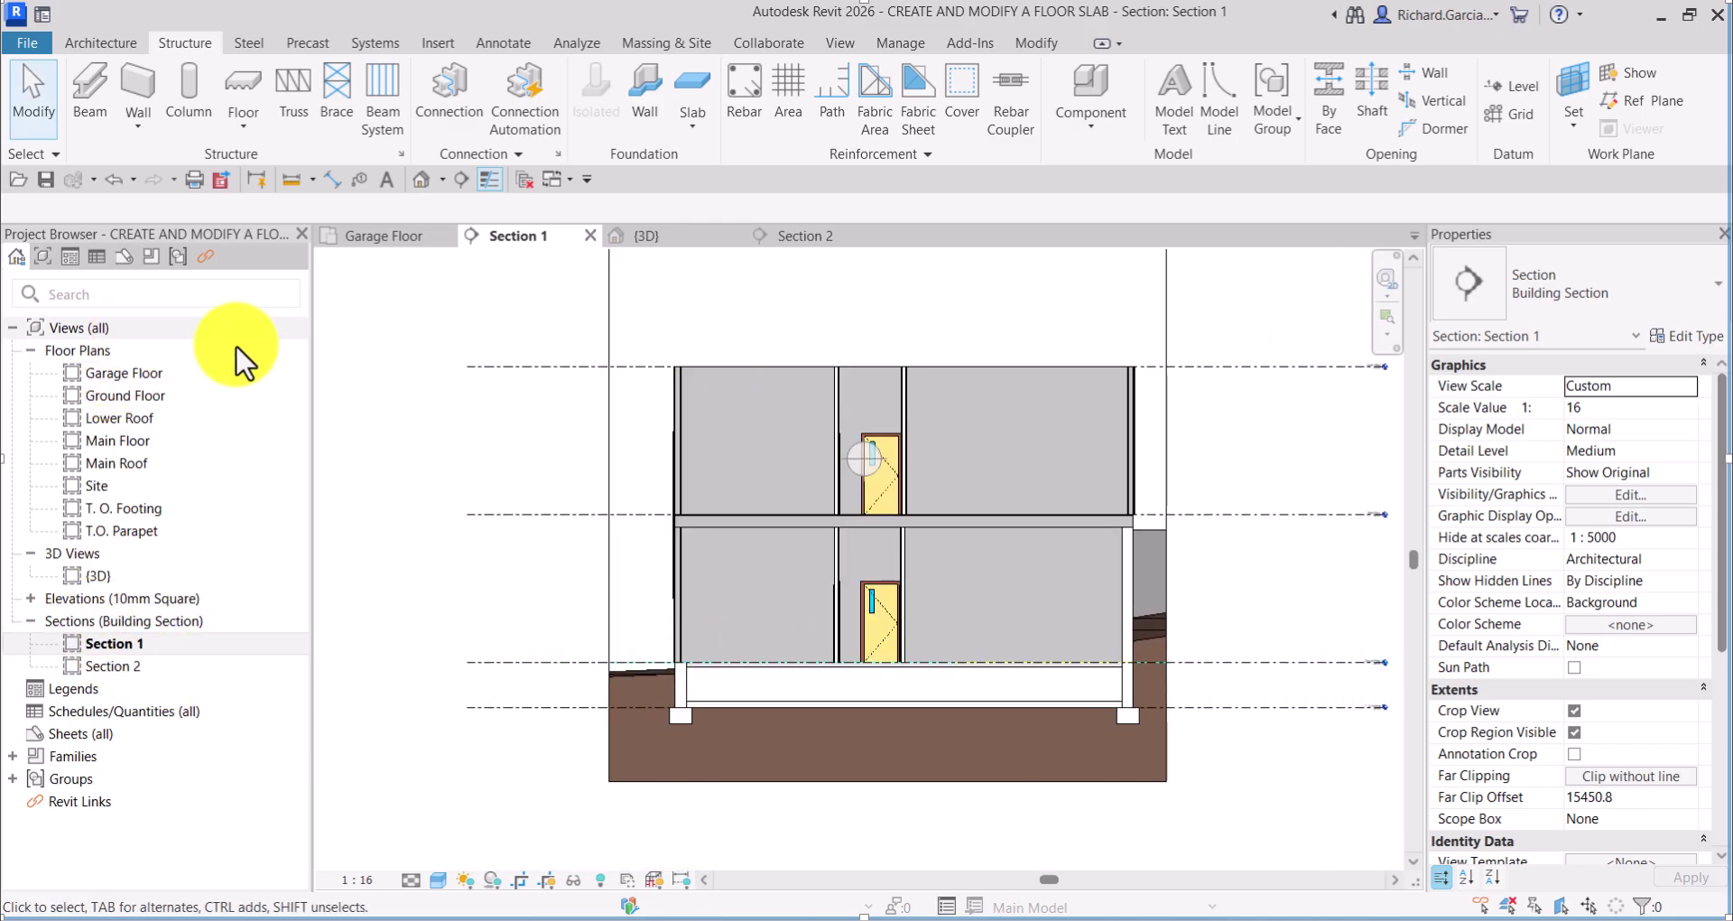
pyautogui.click(357, 239)
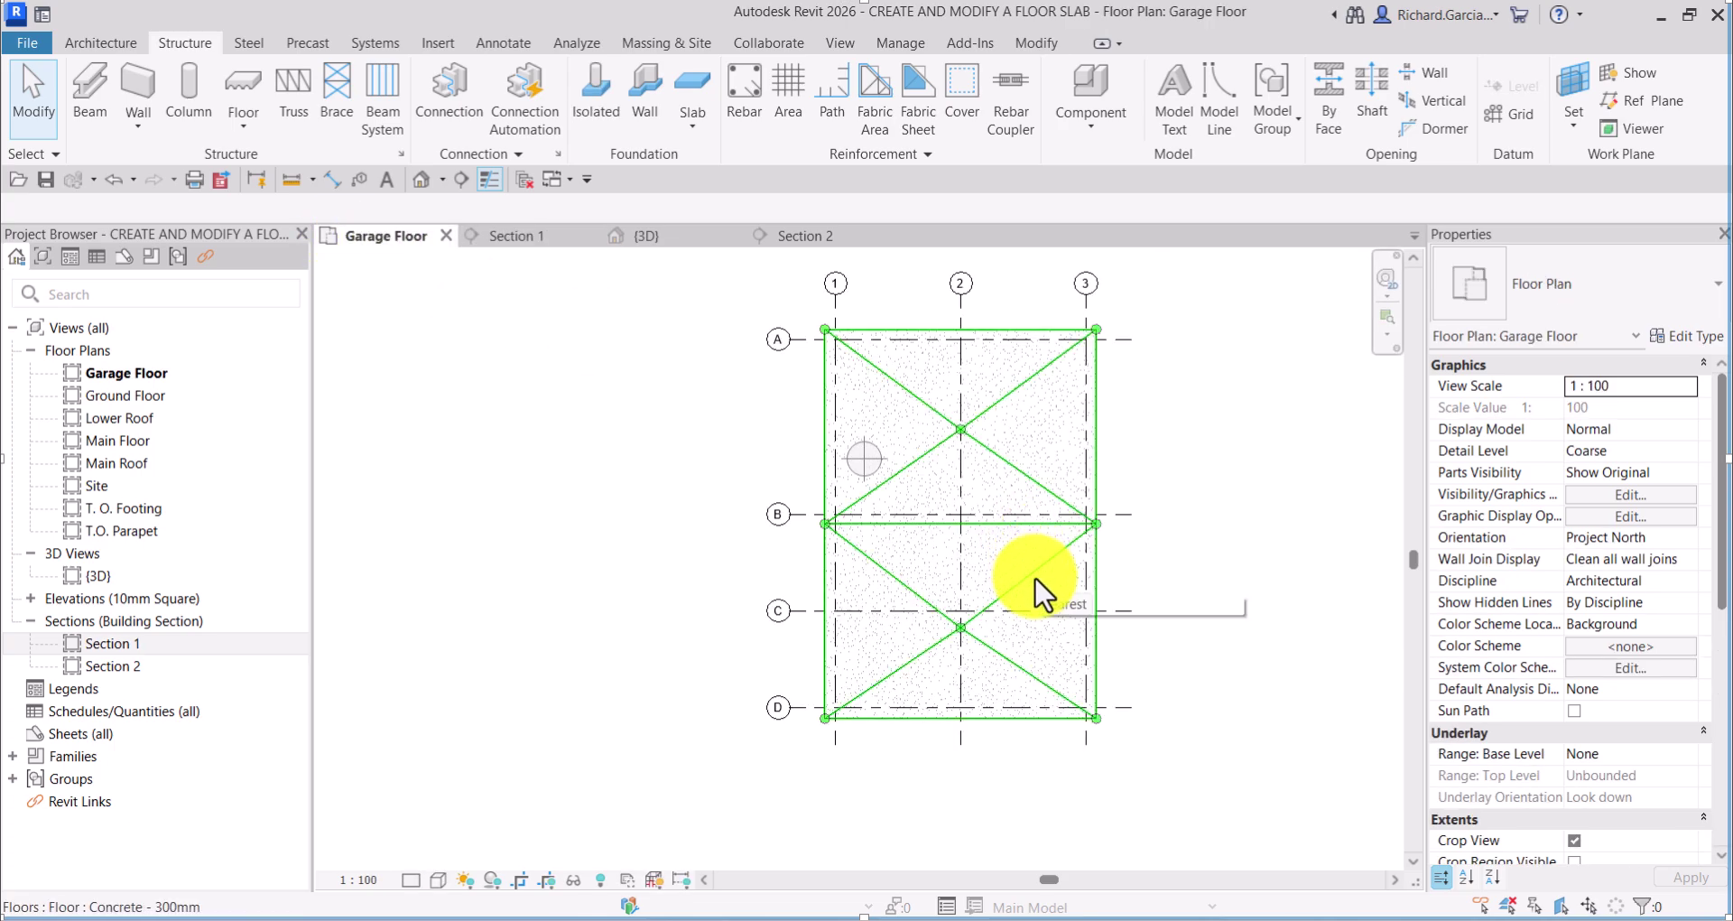
# Open the 3D view and examine the reshaped garage slab surface and its corner up close.
pyautogui.click(418, 181)
pyautogui.keyDown('shift'); pyautogui.moveTo(824, 472); pyautogui.dragTo(945, 441, button='middle'); pyautogui.keyUp('shift')
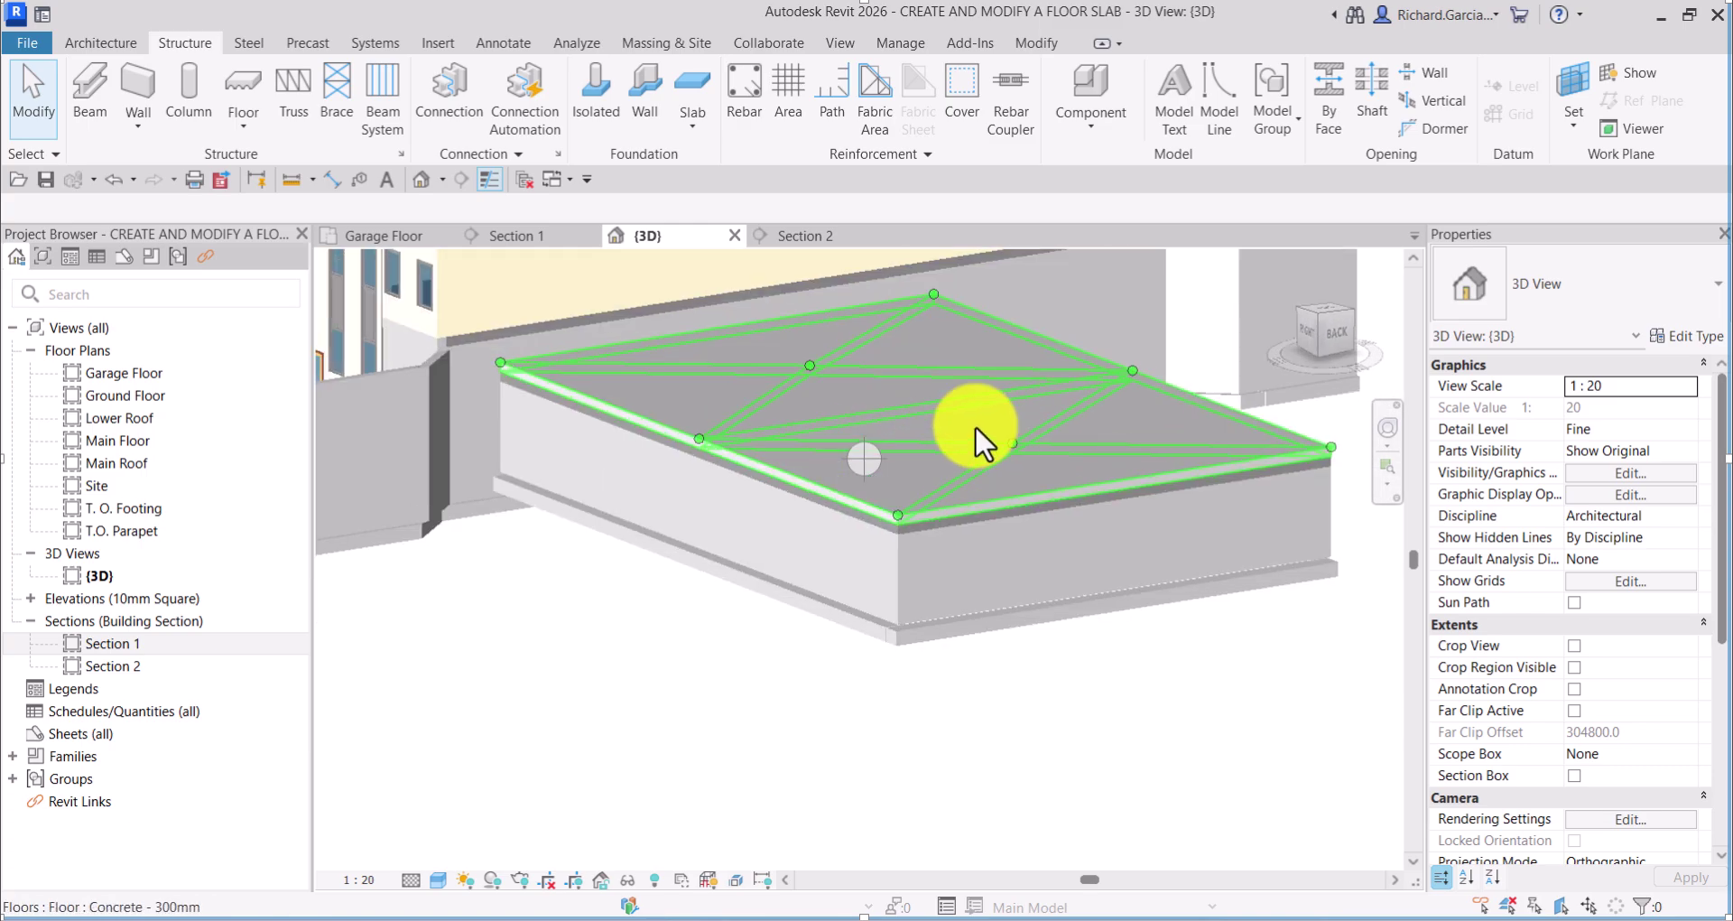
pyautogui.scroll(2, 974, 425)
pyautogui.click(1047, 493)
pyautogui.click(1221, 764)
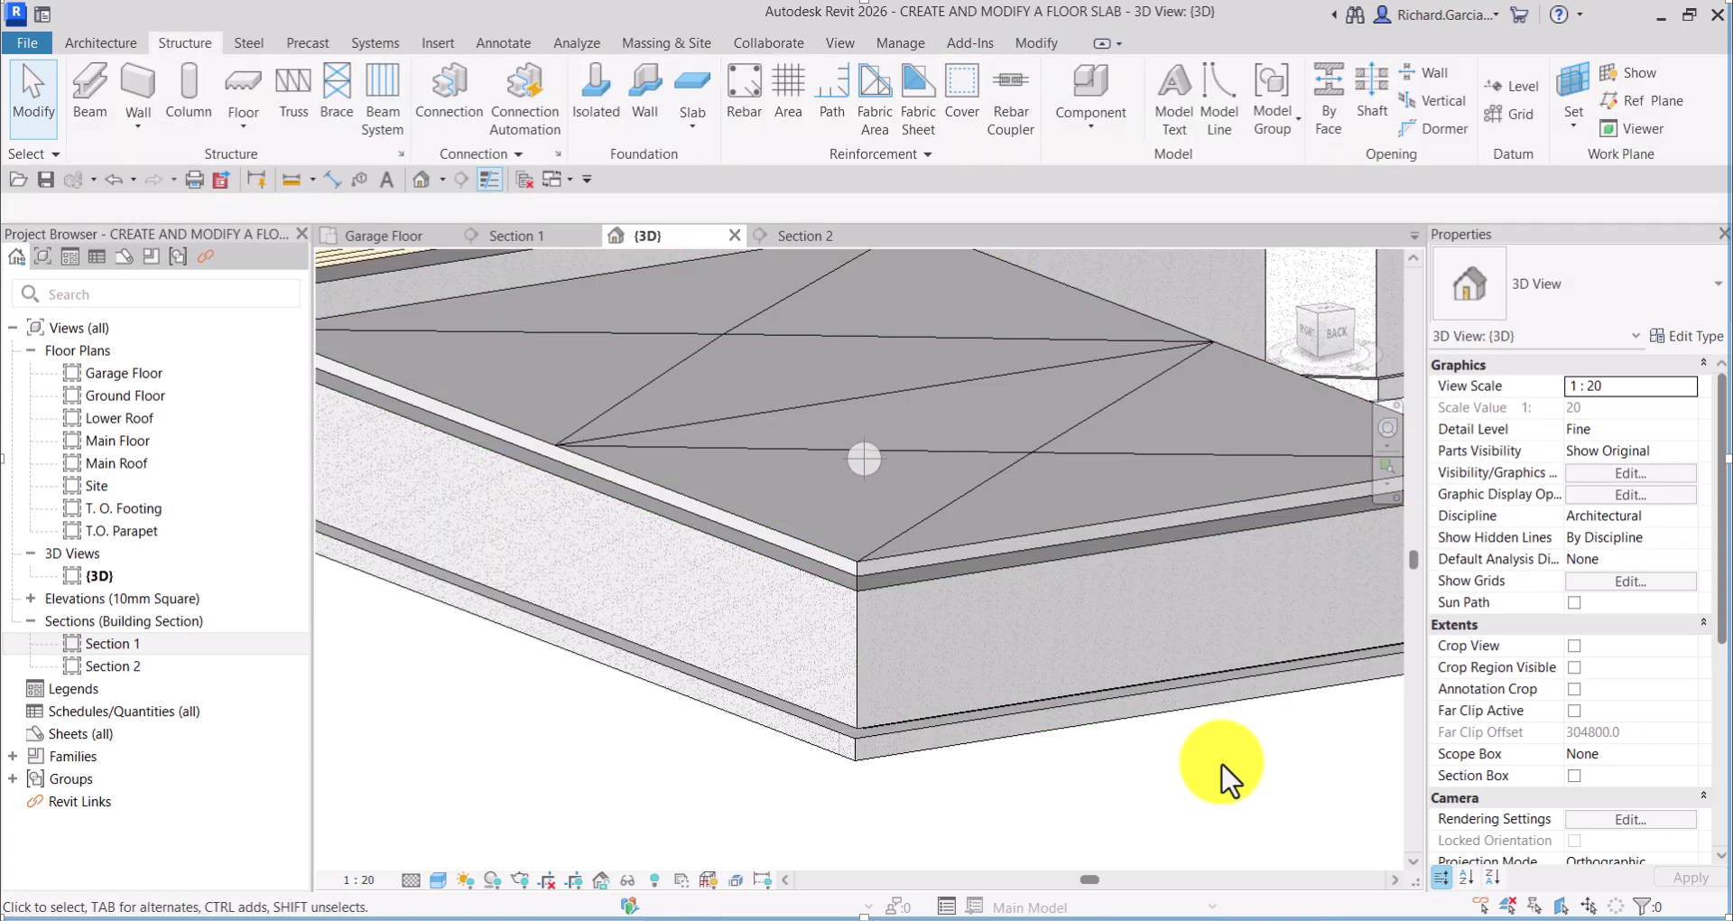
# Turn on the section box in the 3D view and show its full extents around the building.
pyautogui.click(1576, 777)
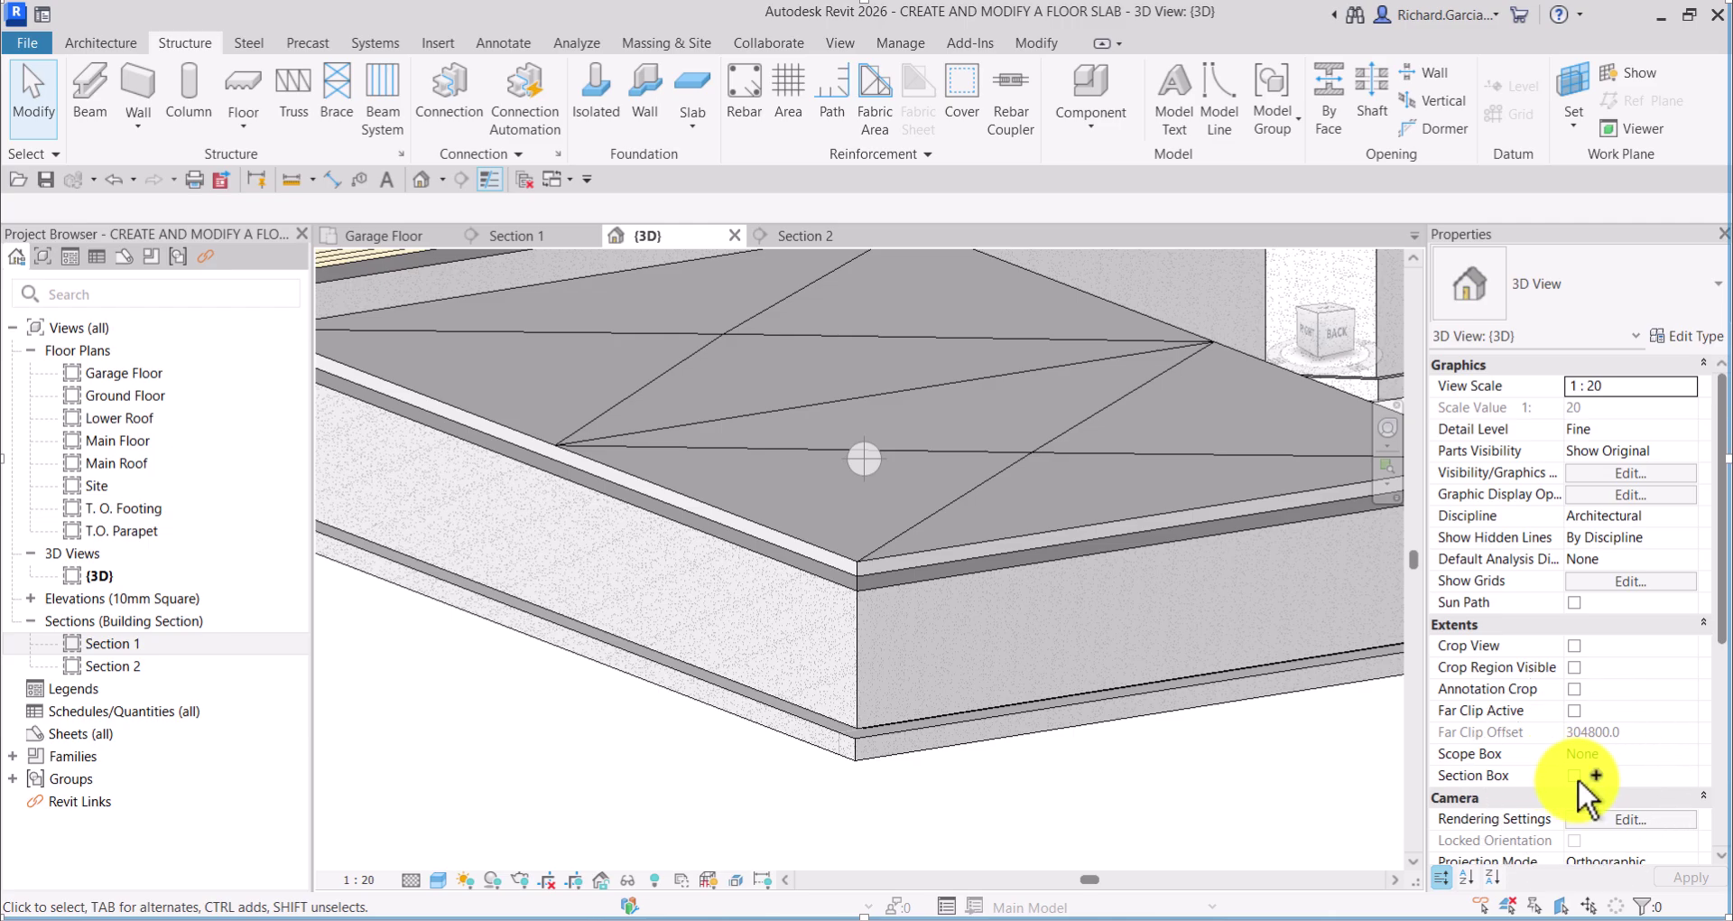
pyautogui.click(1577, 780)
pyautogui.scroll(-5, 967, 618)
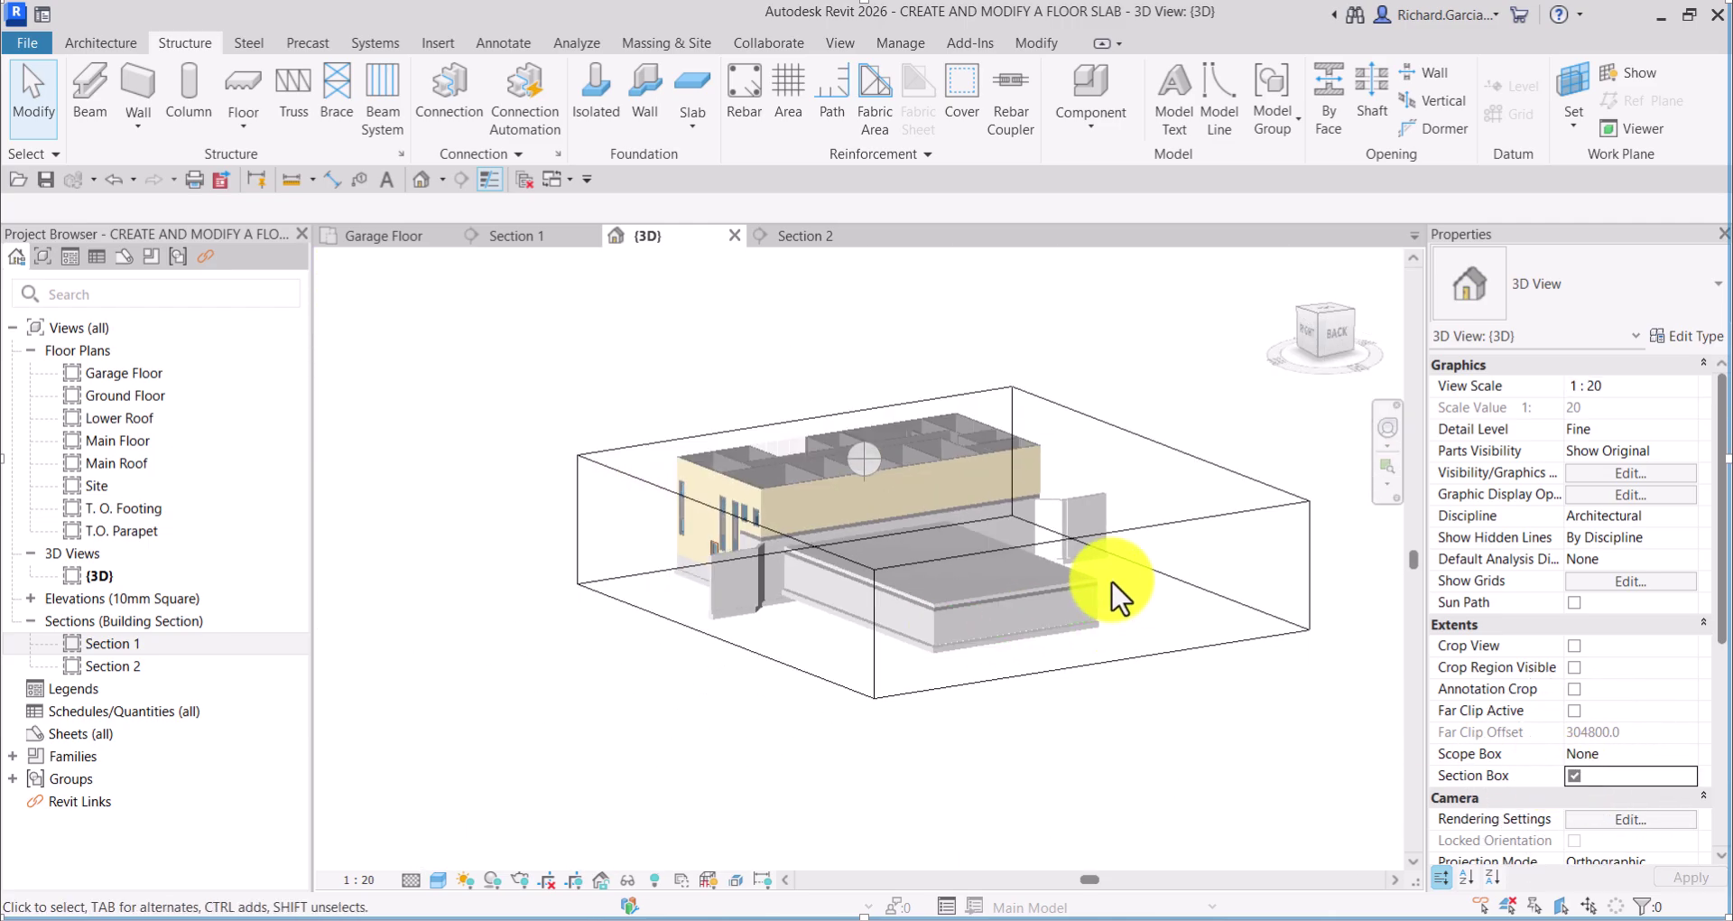
# From the top view, shrink the section box to exclude the building and cut lengthwise through the garage slab between grids 1 and 2.
pyautogui.click(1164, 457)
pyautogui.keyDown('shift'); pyautogui.moveTo(1165, 456); pyautogui.dragTo(1284, 286, button='middle'); pyautogui.keyUp('shift')
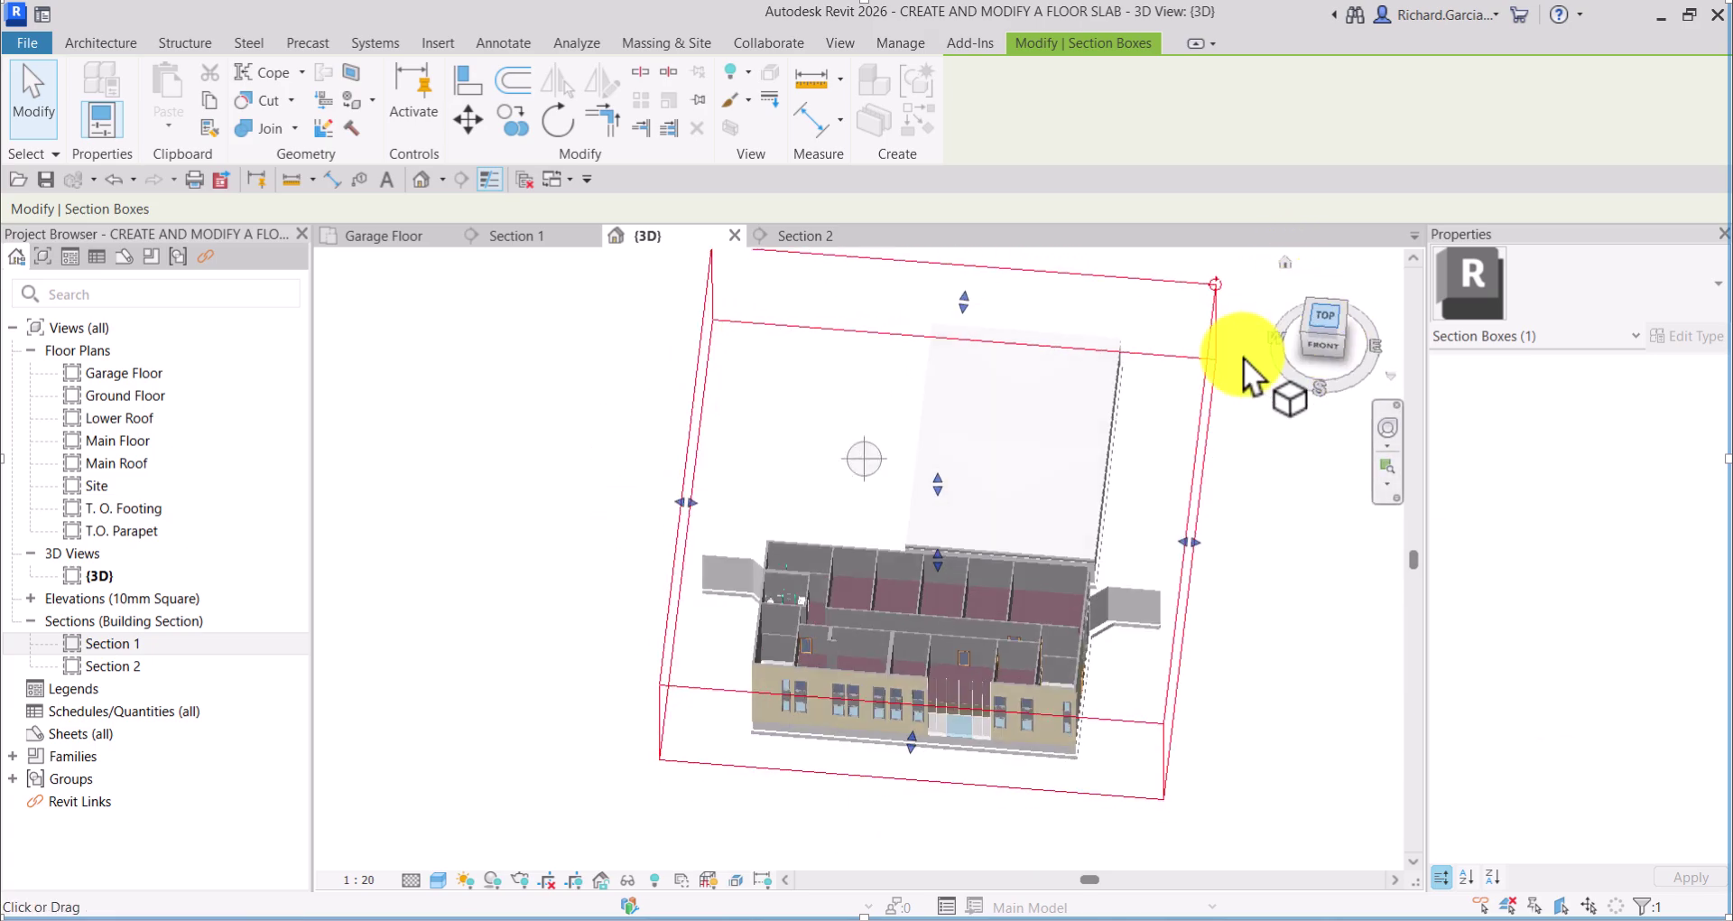
pyautogui.click(1324, 315)
pyautogui.moveTo(858, 790); pyautogui.dragTo(874, 600)
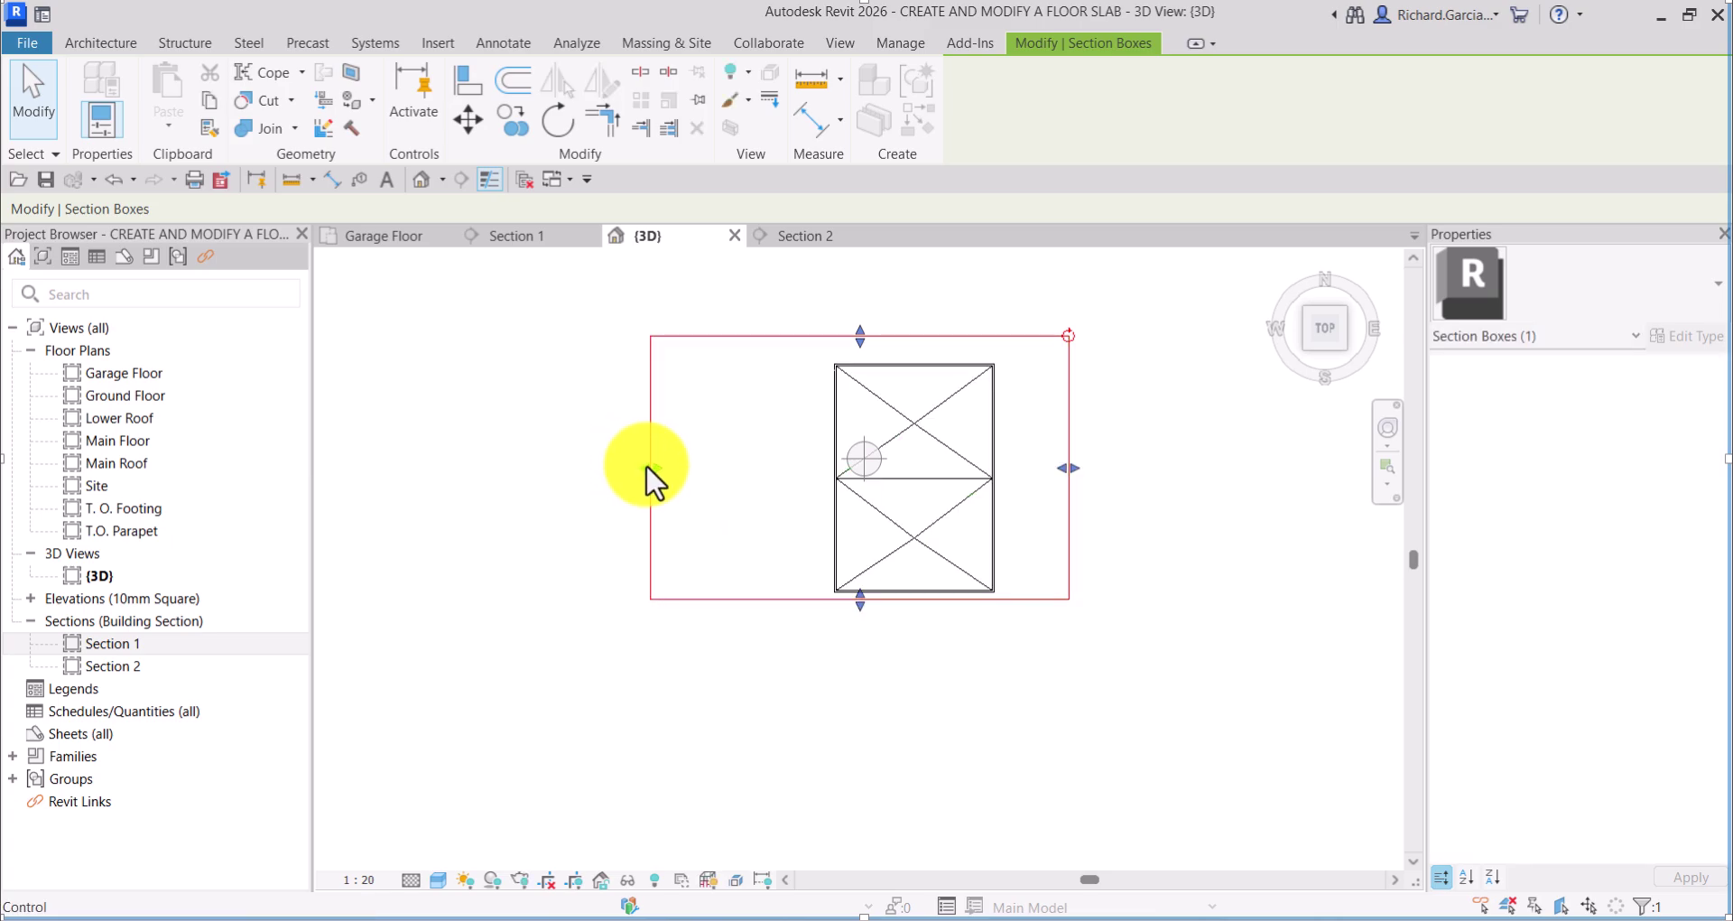
pyautogui.moveTo(648, 467); pyautogui.dragTo(889, 511)
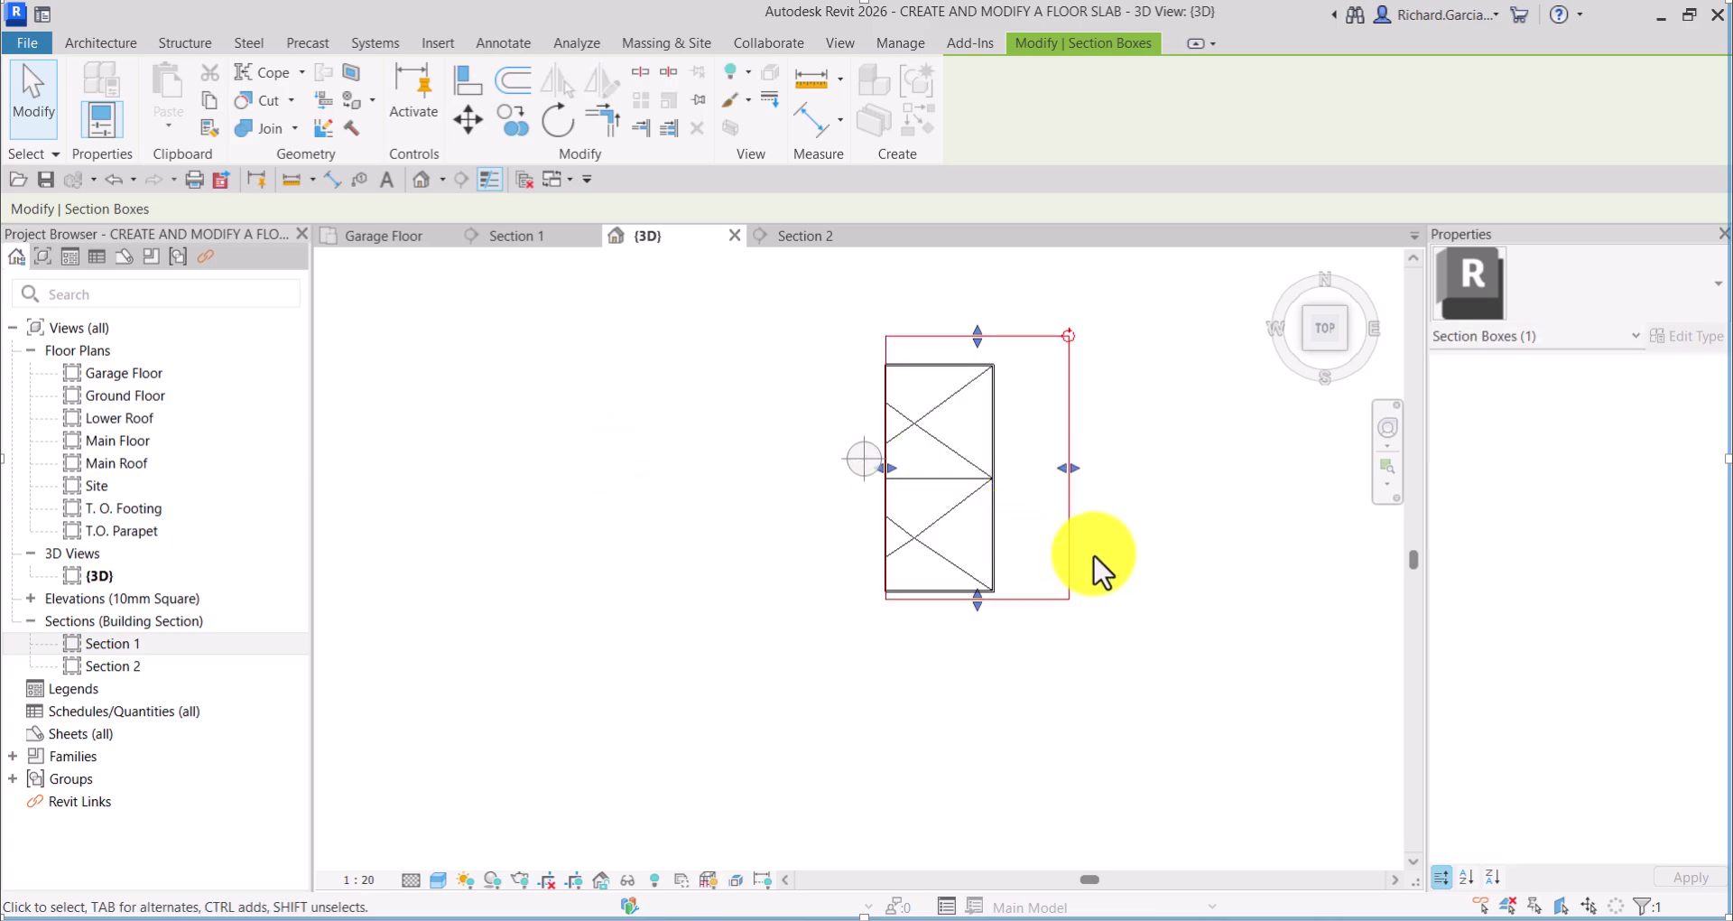
pyautogui.moveTo(1070, 470); pyautogui.dragTo(1012, 479)
pyautogui.click(1196, 623)
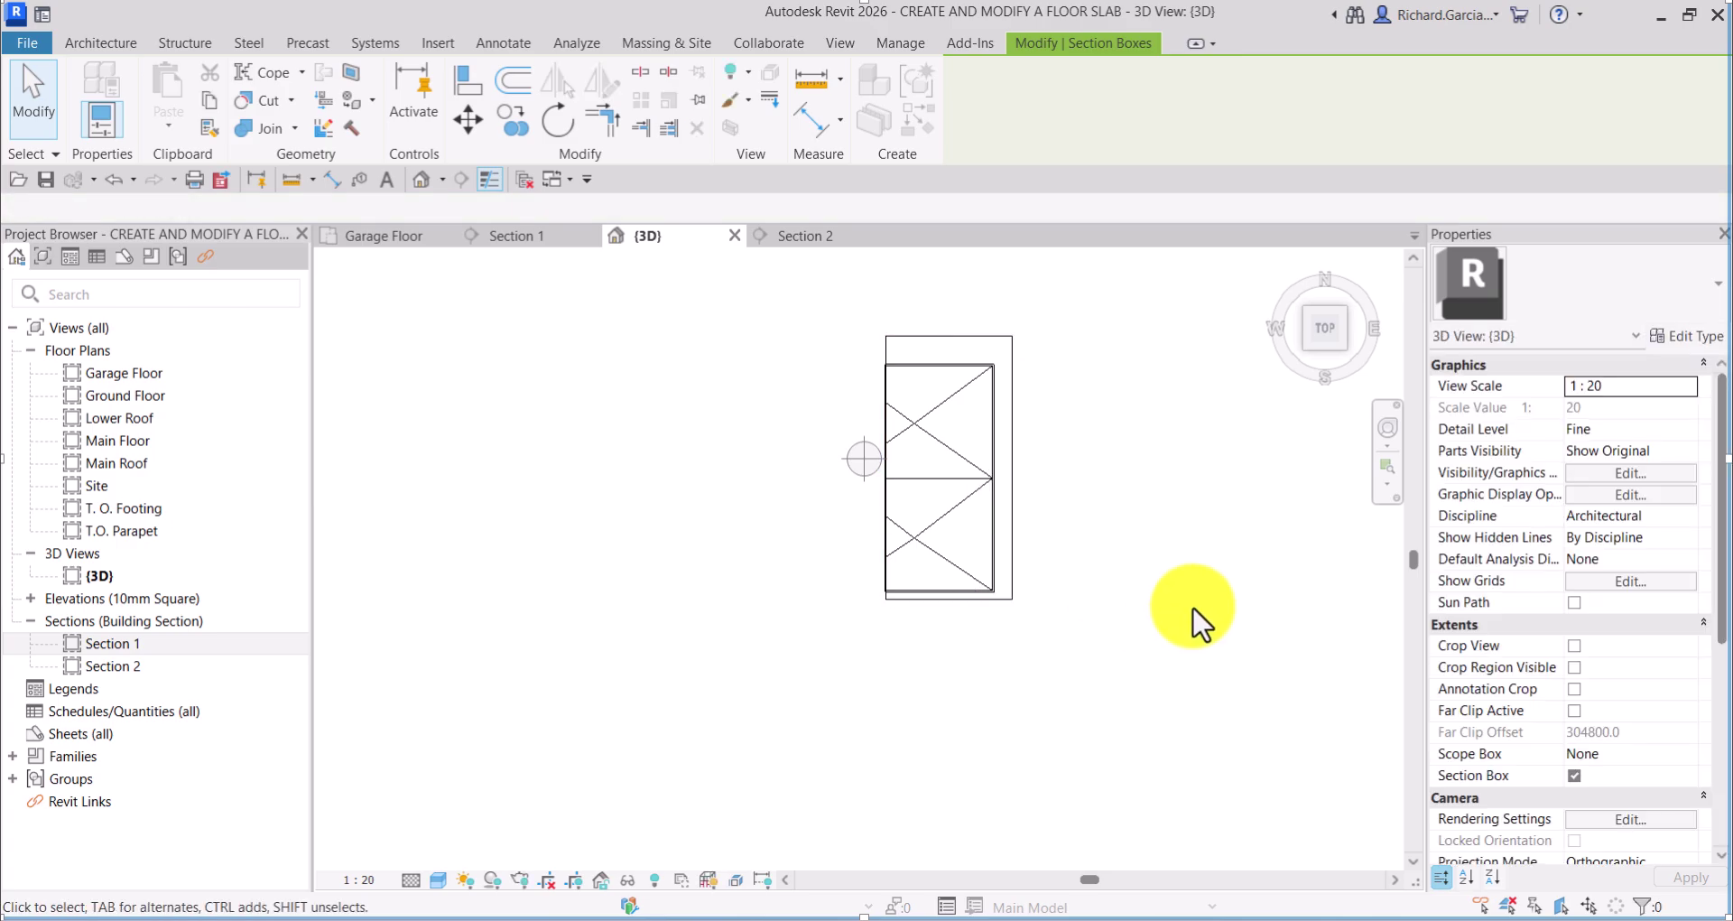
# Examine the section-boxed garage slab in 3D, from the left side and at an angle, to check its sloped surface and thickness.
pyautogui.keyDown('shift'); pyautogui.moveTo(1196, 622); pyautogui.dragTo(762, 581, button='middle'); pyautogui.keyUp('shift')
pyautogui.scroll(3, 903, 550)
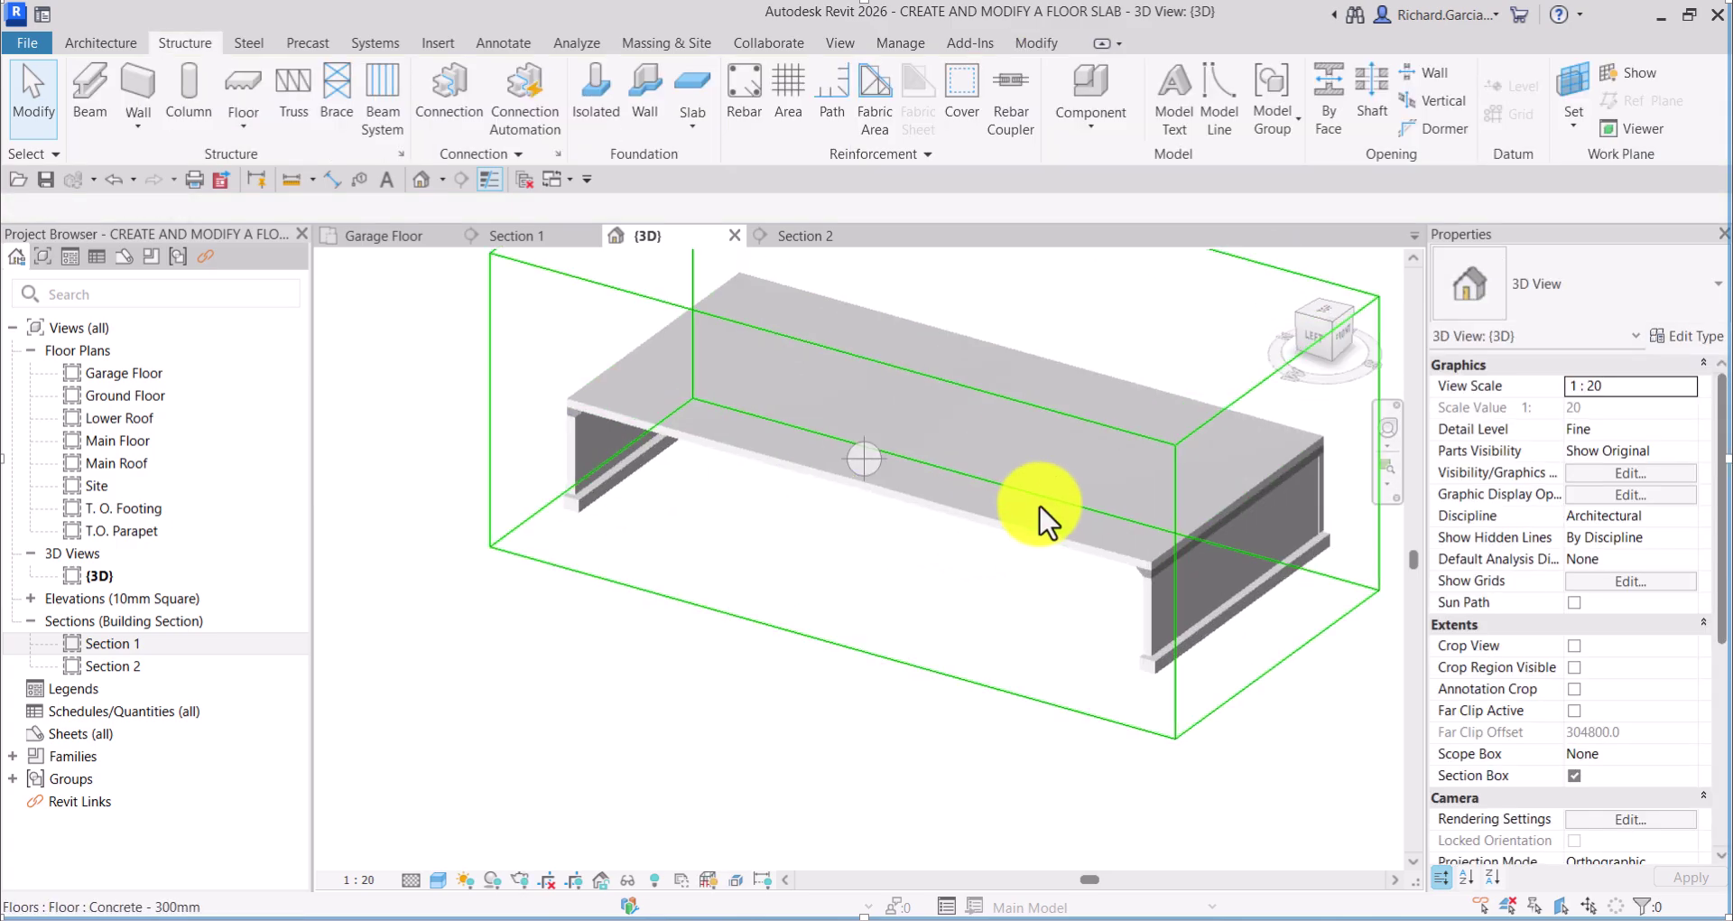
pyautogui.keyDown('shift'); pyautogui.moveTo(1047, 521); pyautogui.dragTo(1172, 541, button='middle'); pyautogui.keyUp('shift')
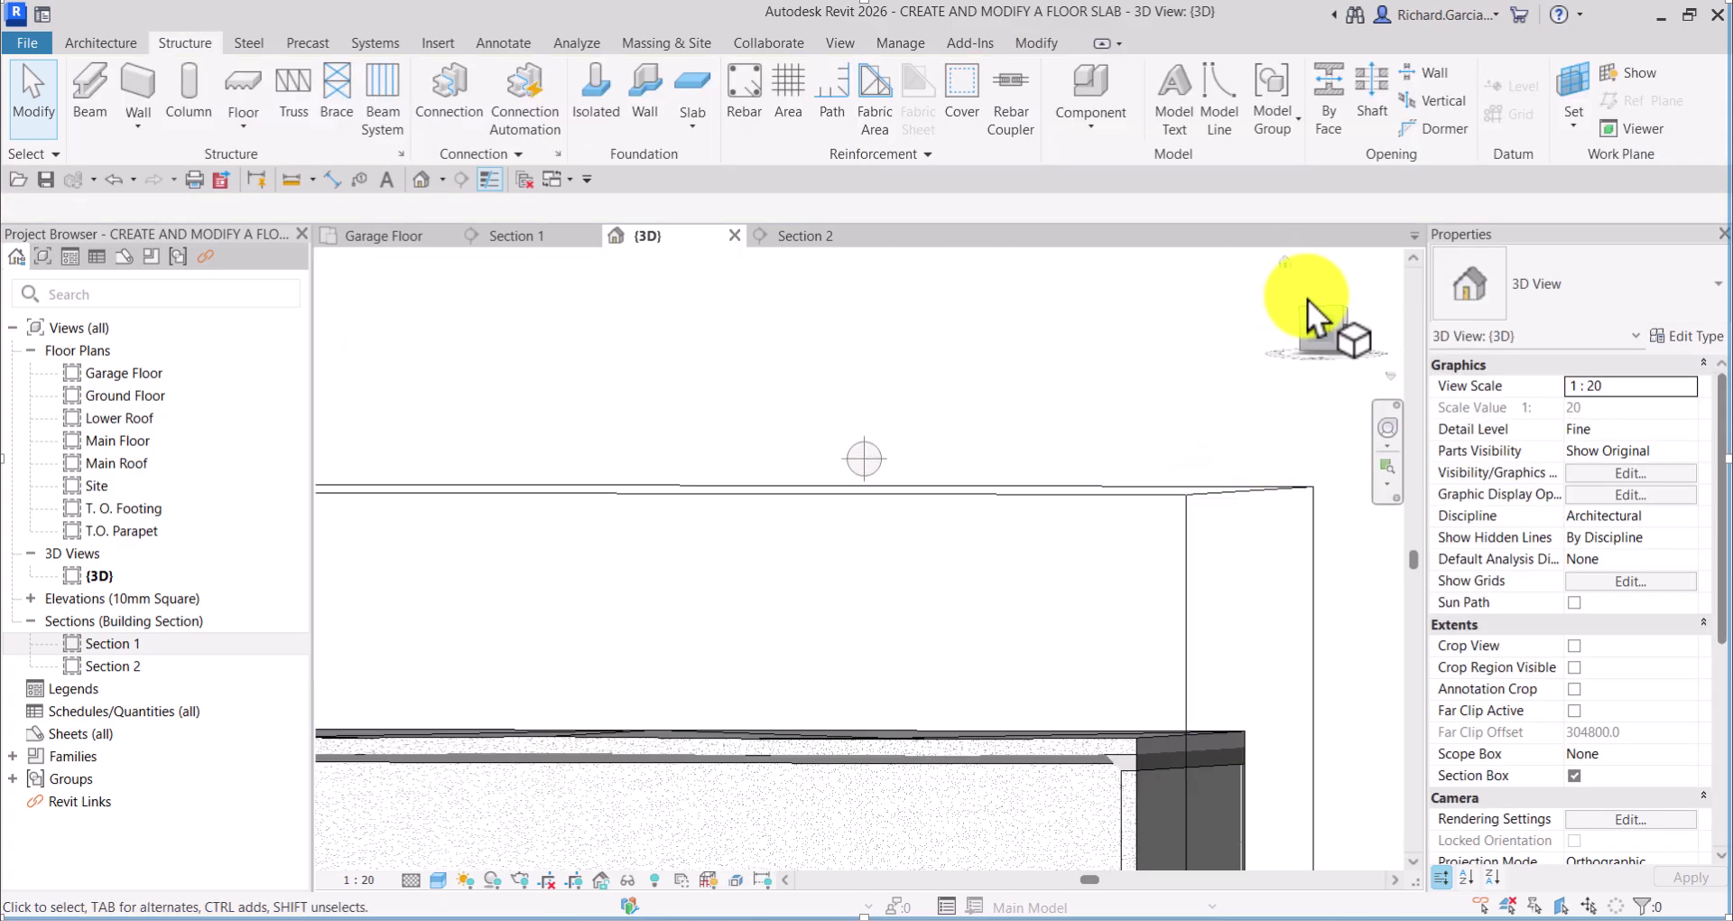
pyautogui.click(1337, 343)
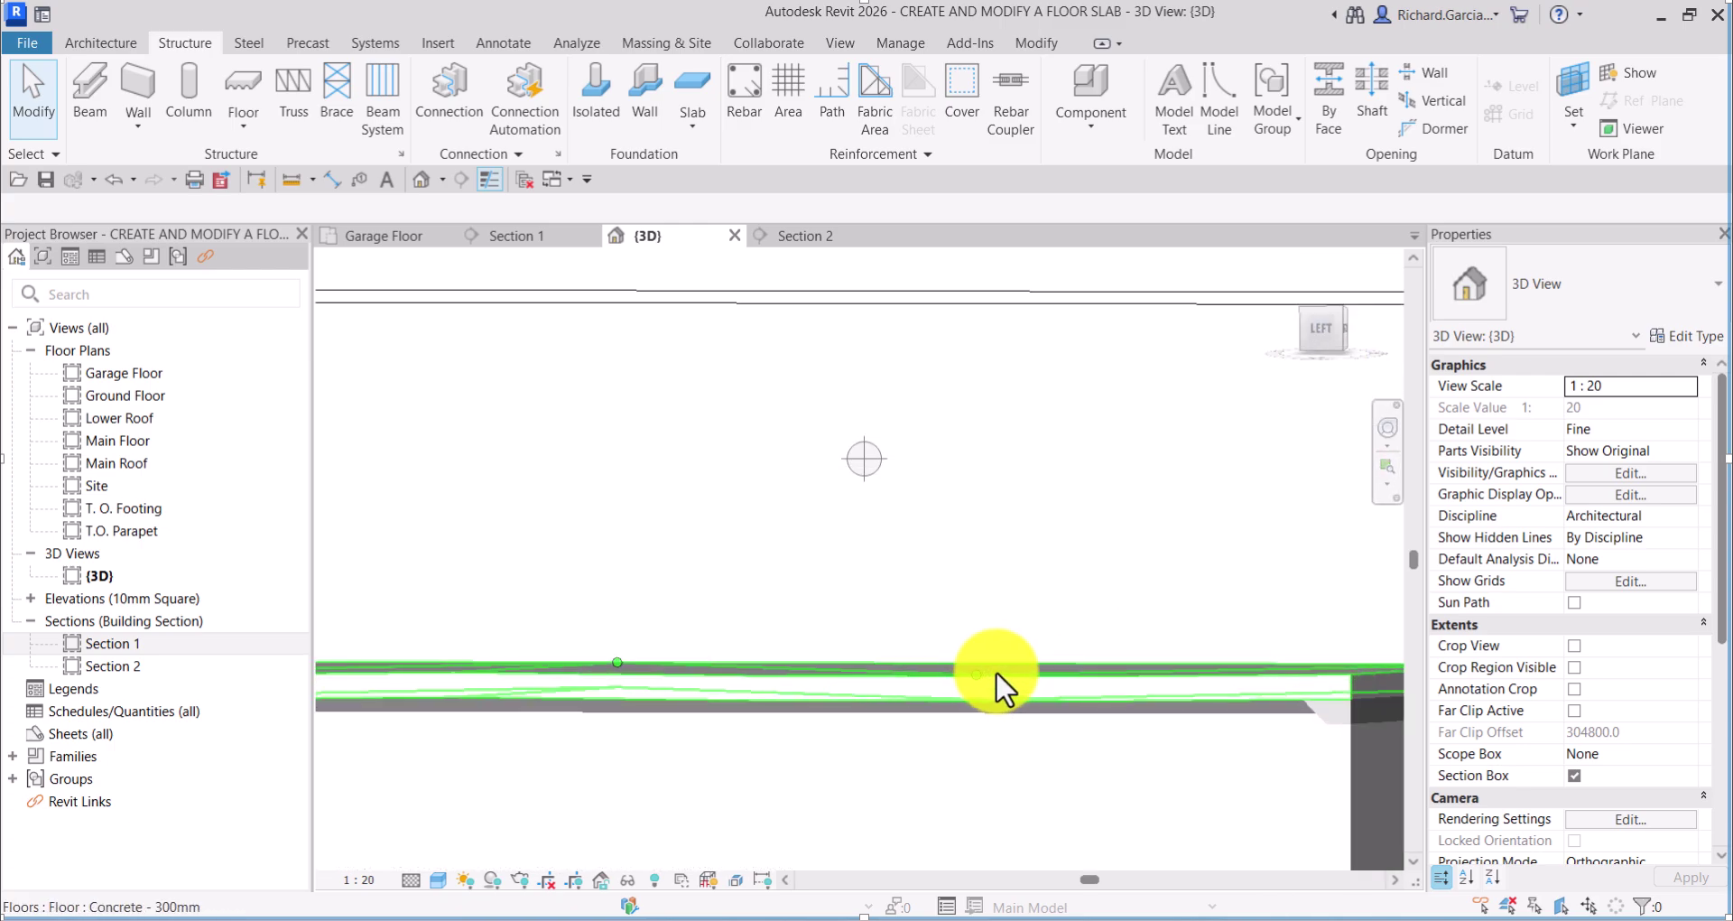
pyautogui.keyDown('shift'); pyautogui.moveTo(994, 670); pyautogui.dragTo(859, 631, button='middle'); pyautogui.keyUp('shift')
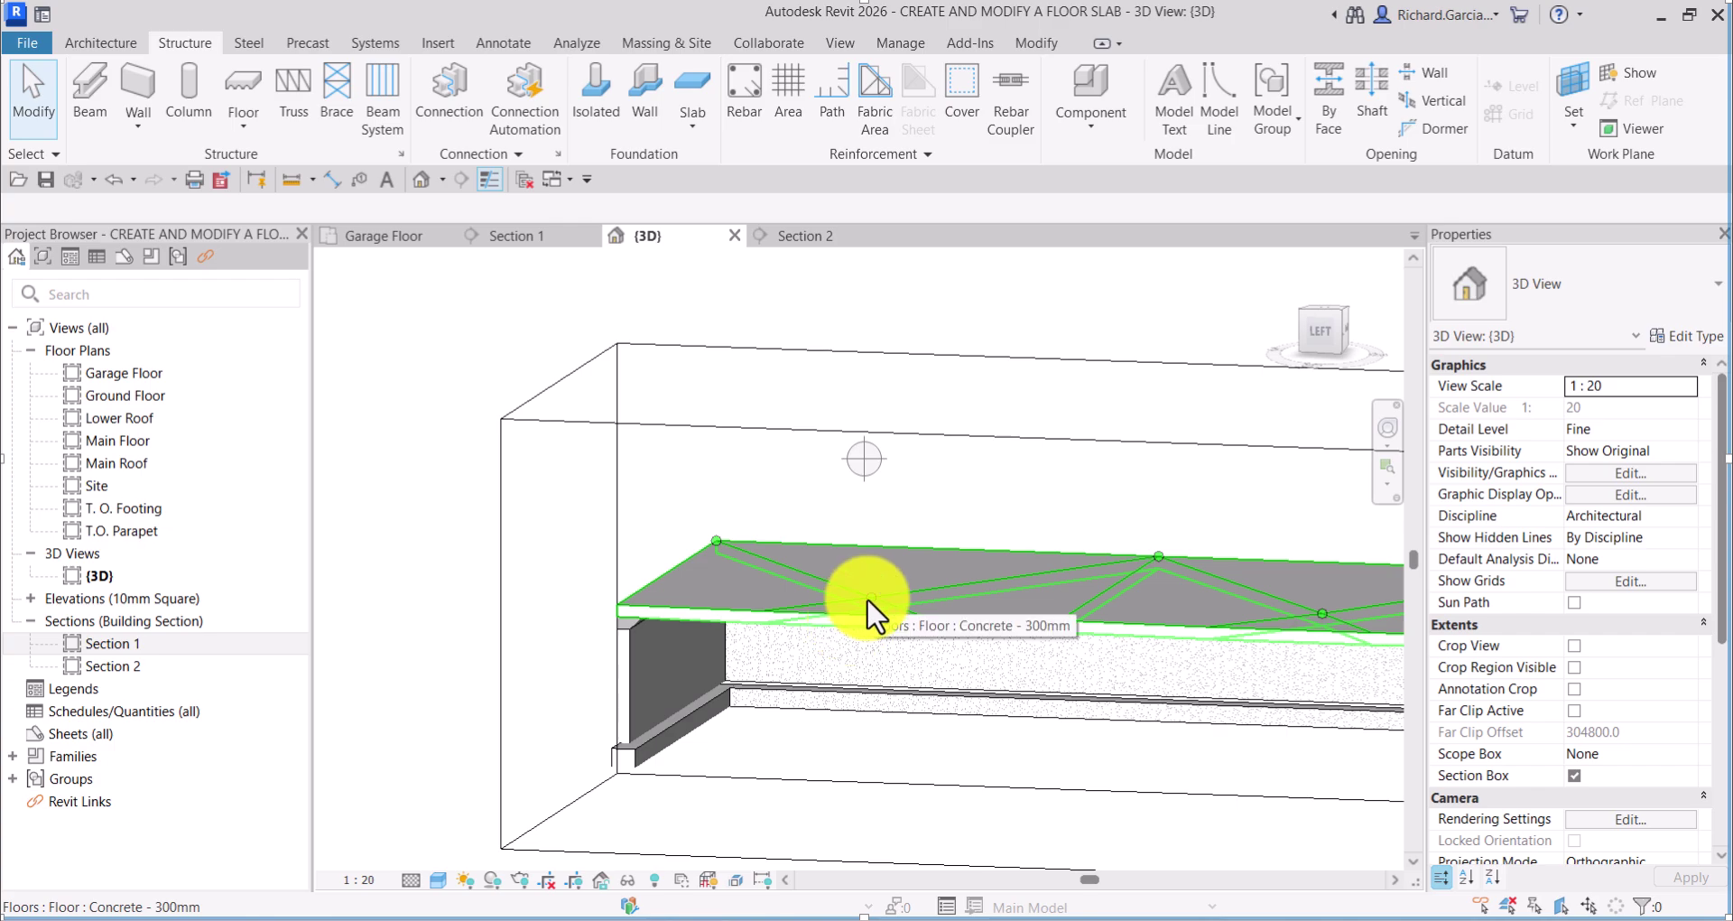
pyautogui.scroll(-3, 866, 598)
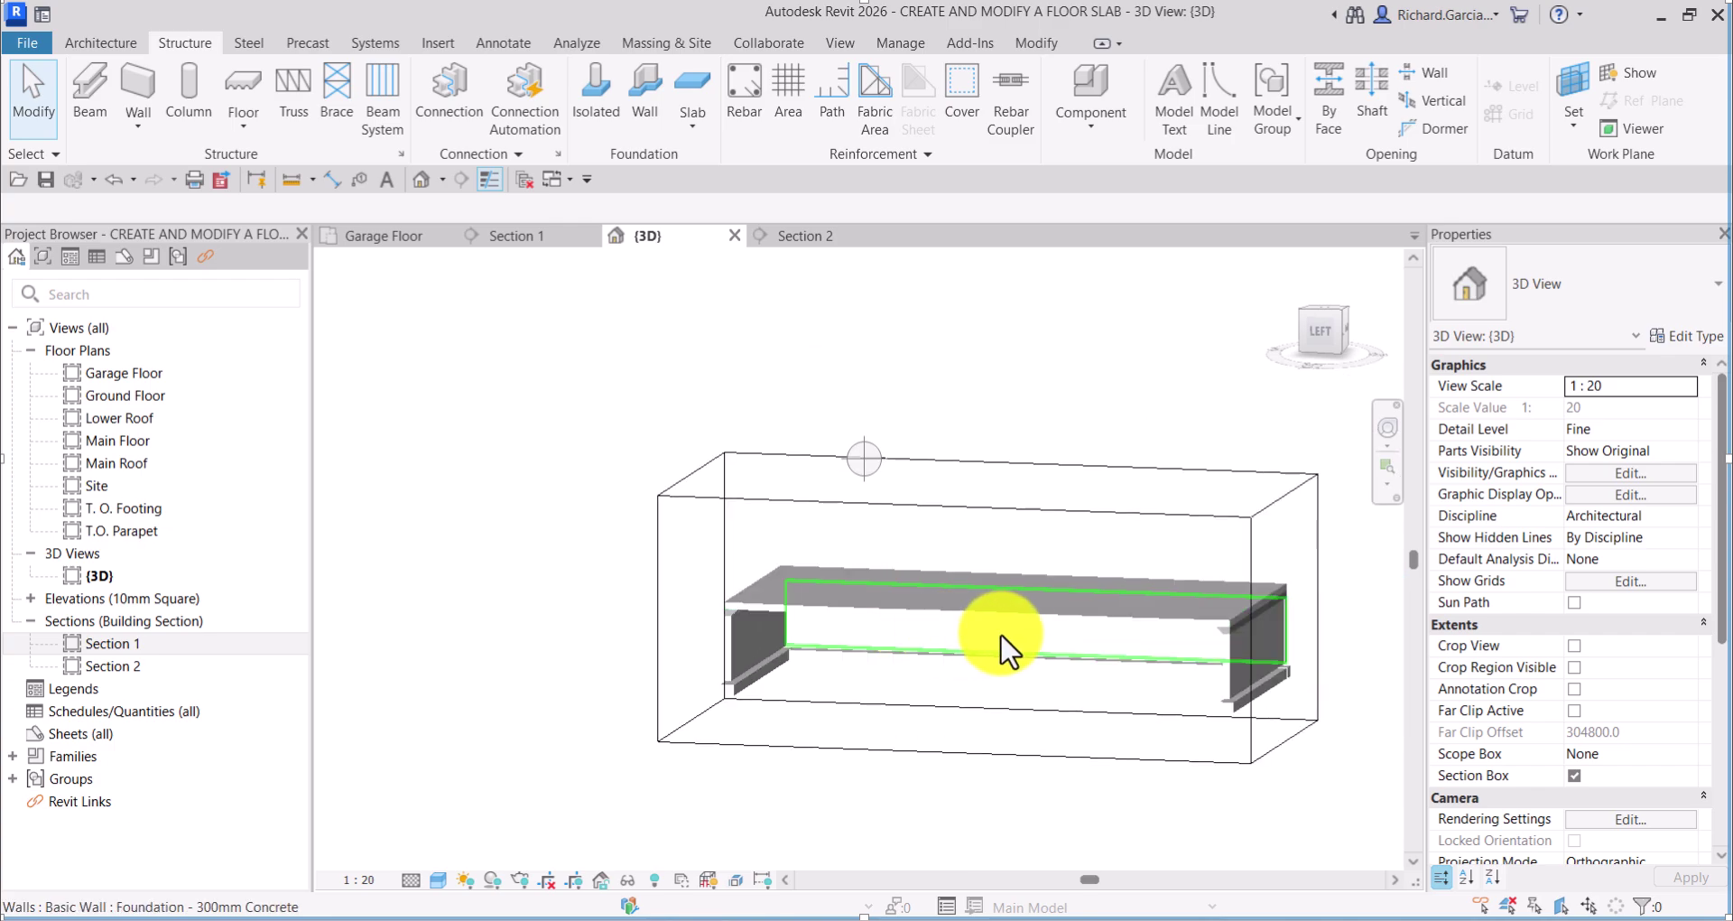
pyautogui.click(1320, 339)
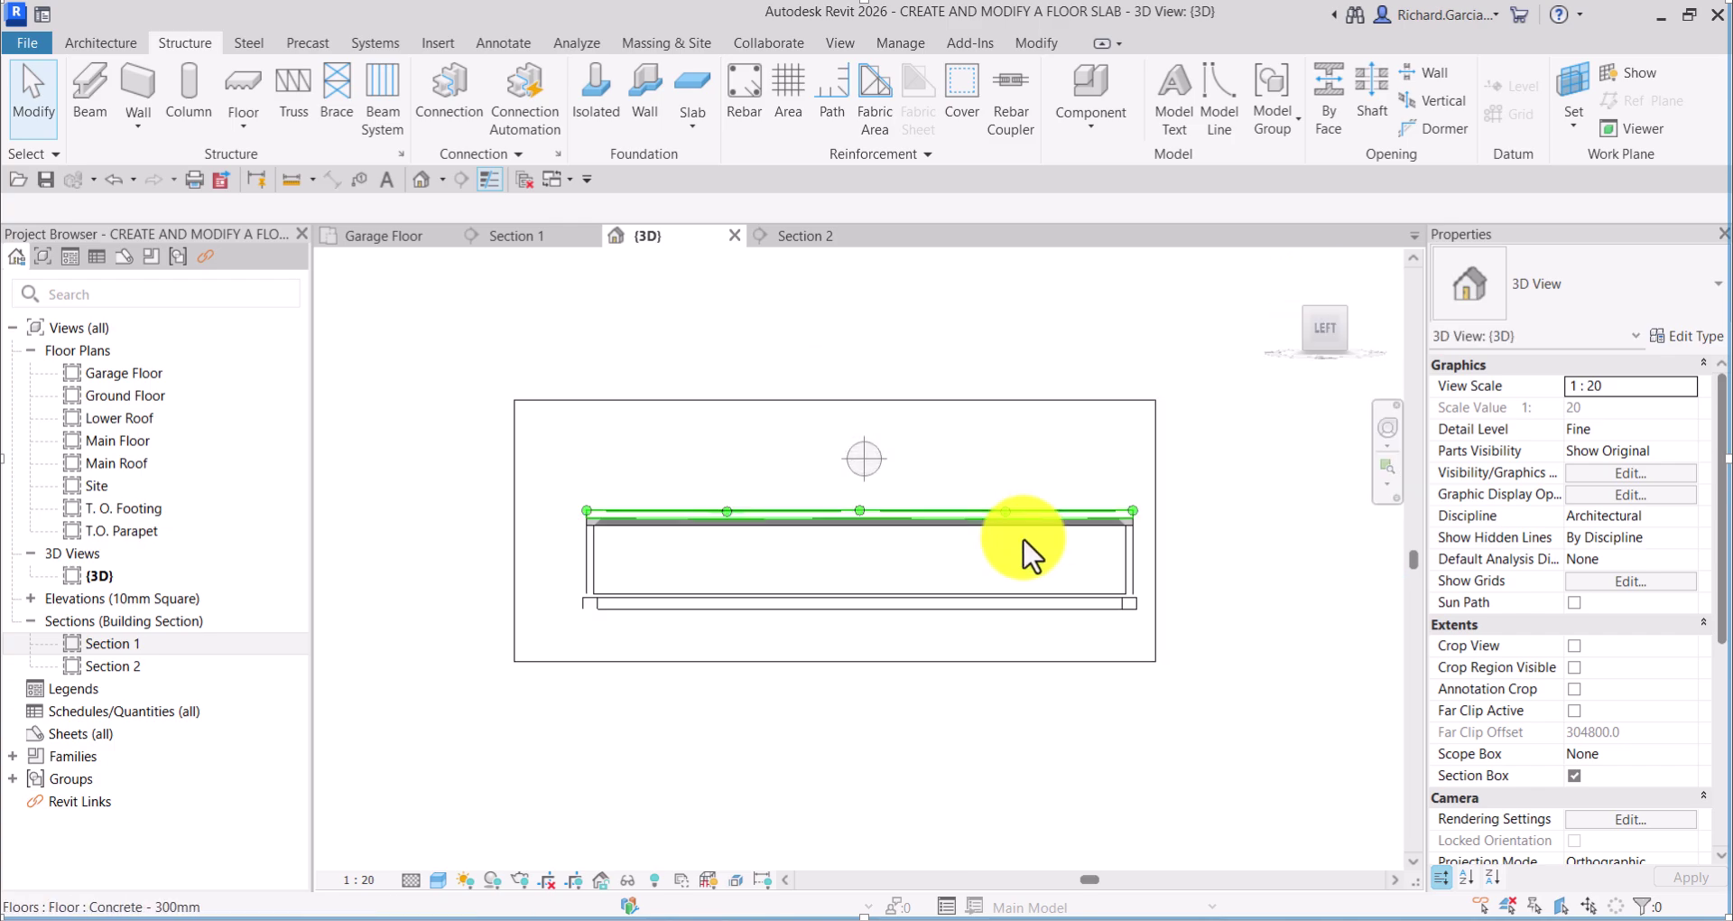
pyautogui.scroll(4, 1025, 546)
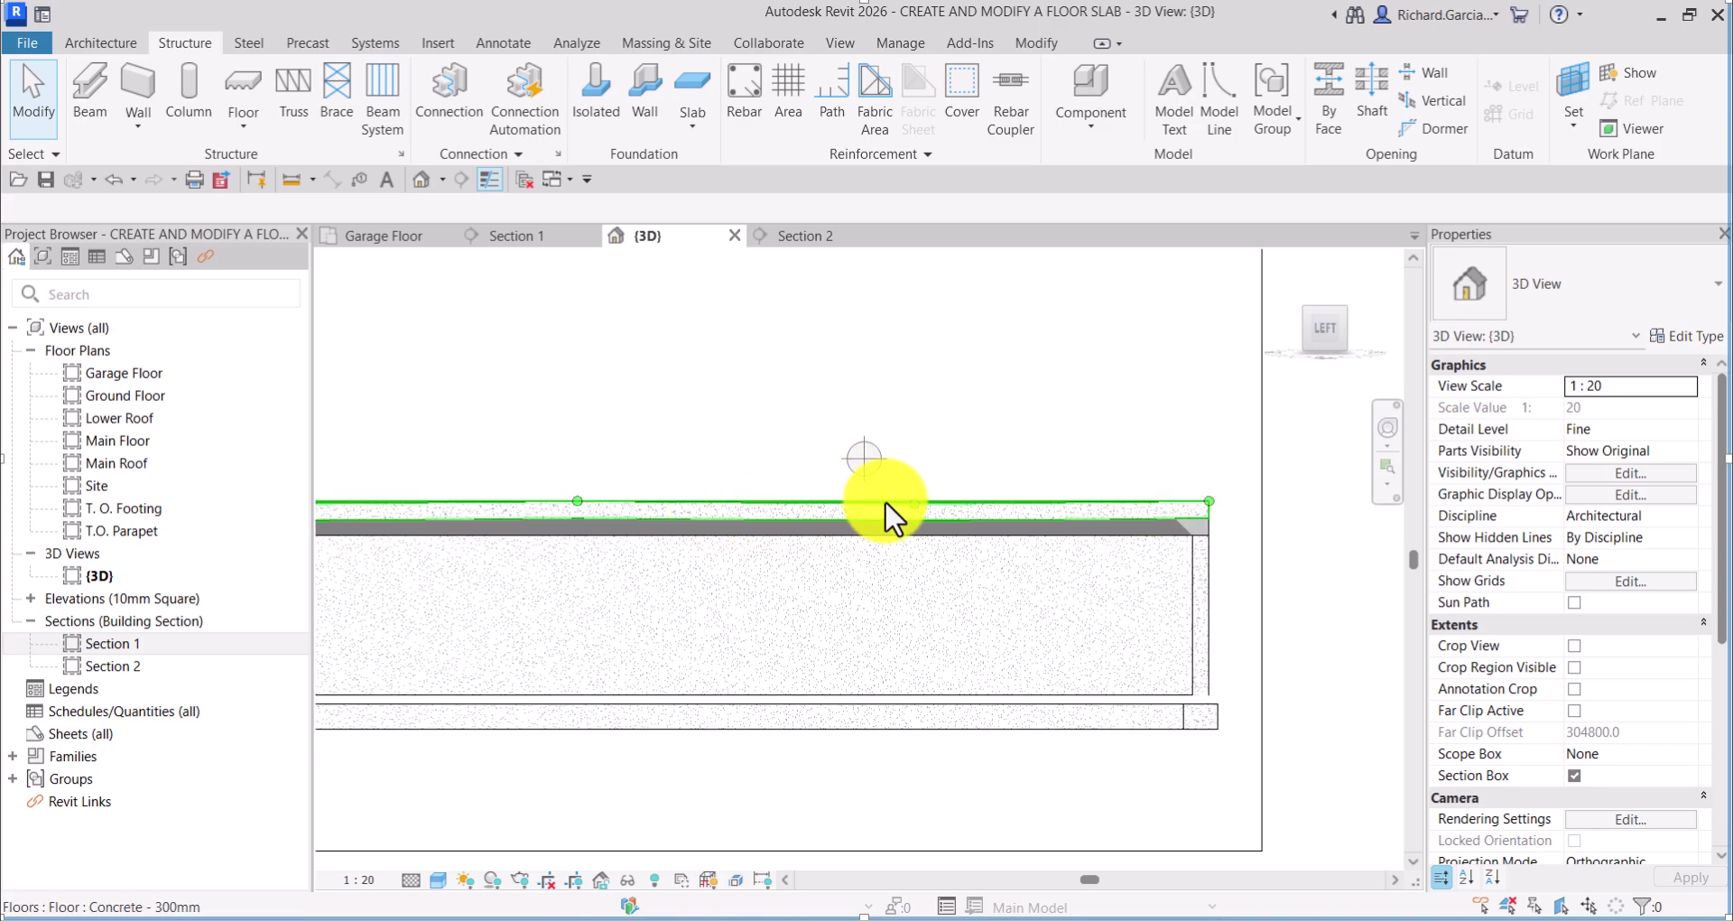
pyautogui.keyDown('shift'); pyautogui.moveTo(884, 500); pyautogui.dragTo(987, 561, button='middle'); pyautogui.keyUp('shift')
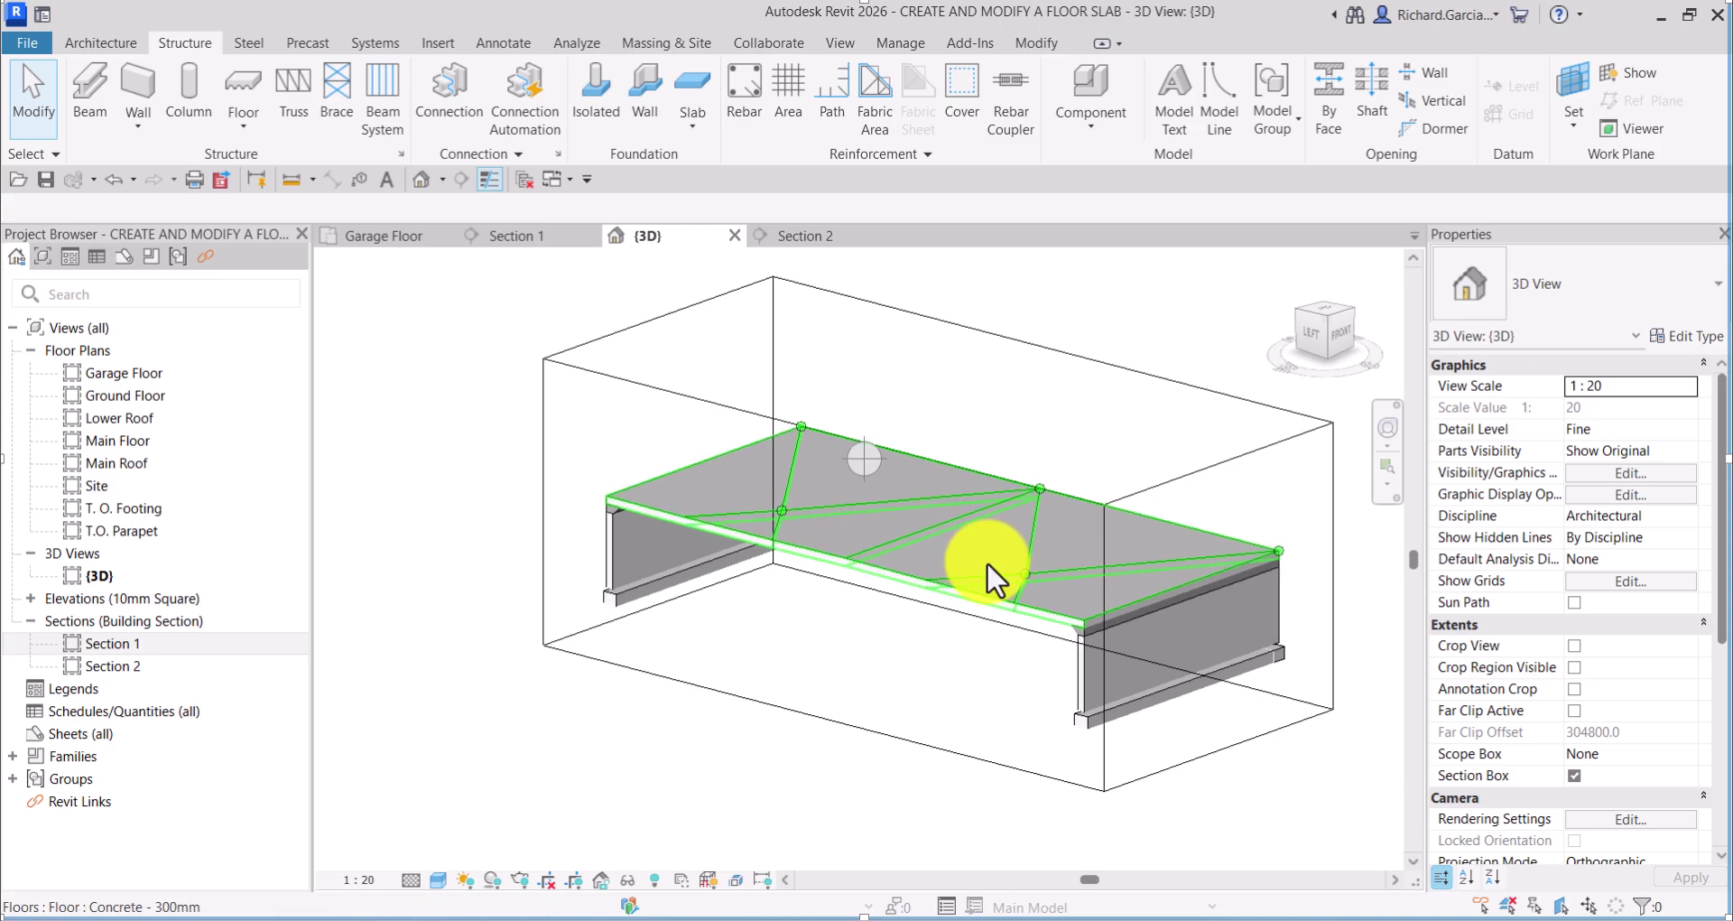
# Return to the Garage Floor plan and start a vertical opening on the 300 mm concrete garage floor.
pyautogui.click(386, 237)
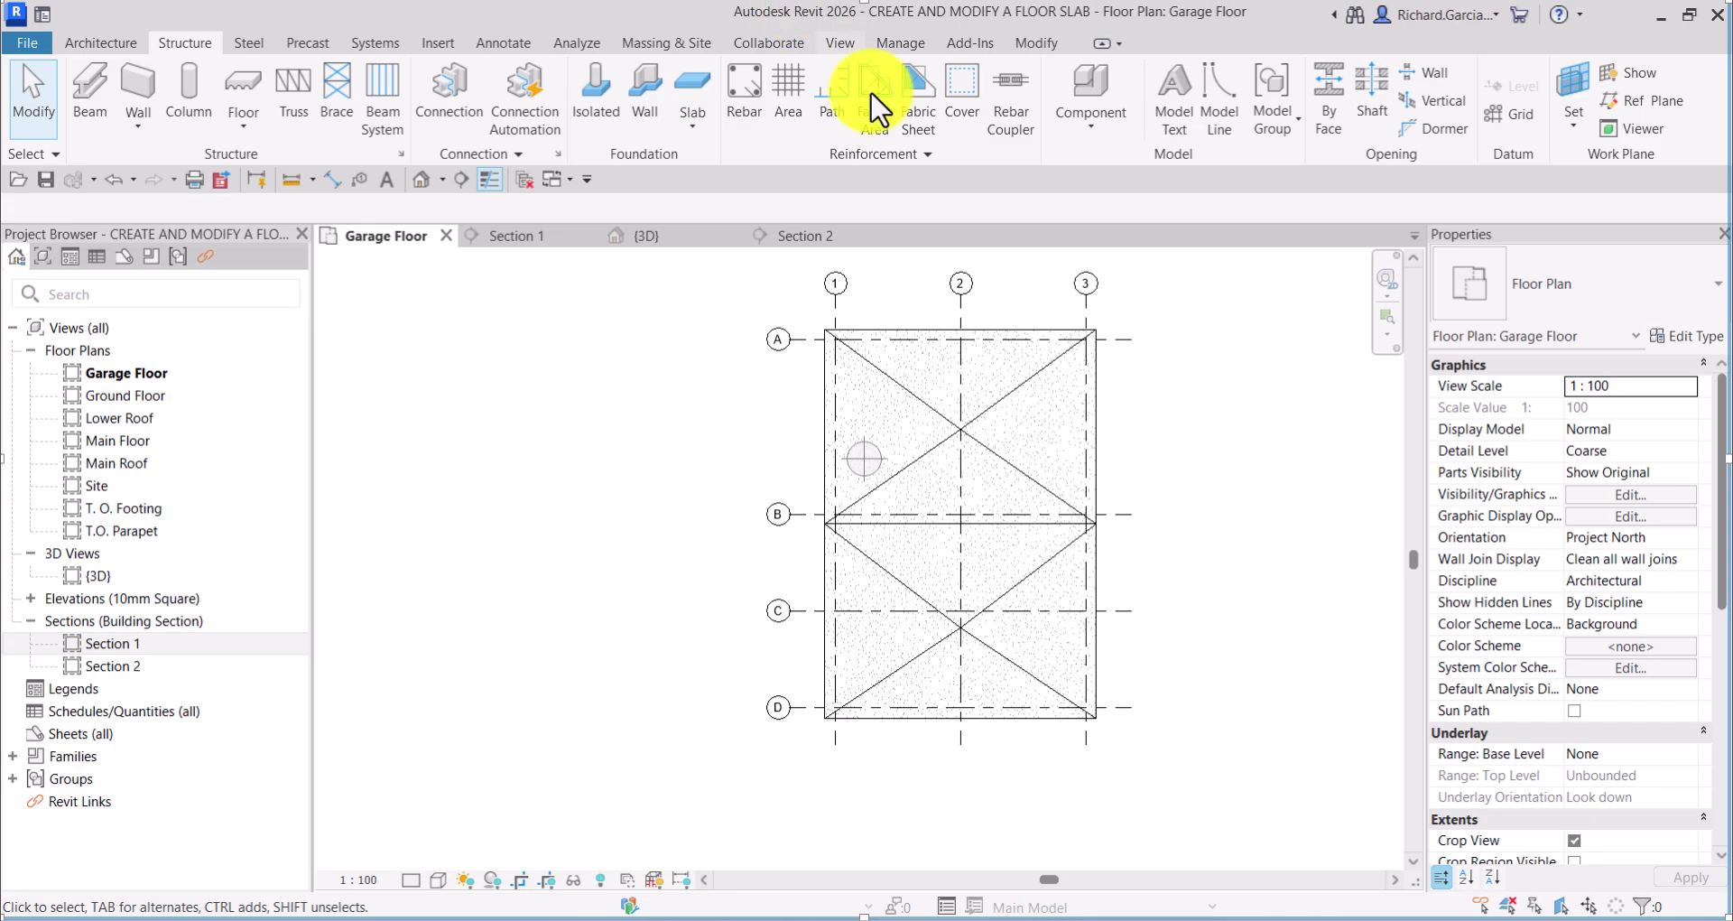
pyautogui.click(100, 43)
pyautogui.click(182, 43)
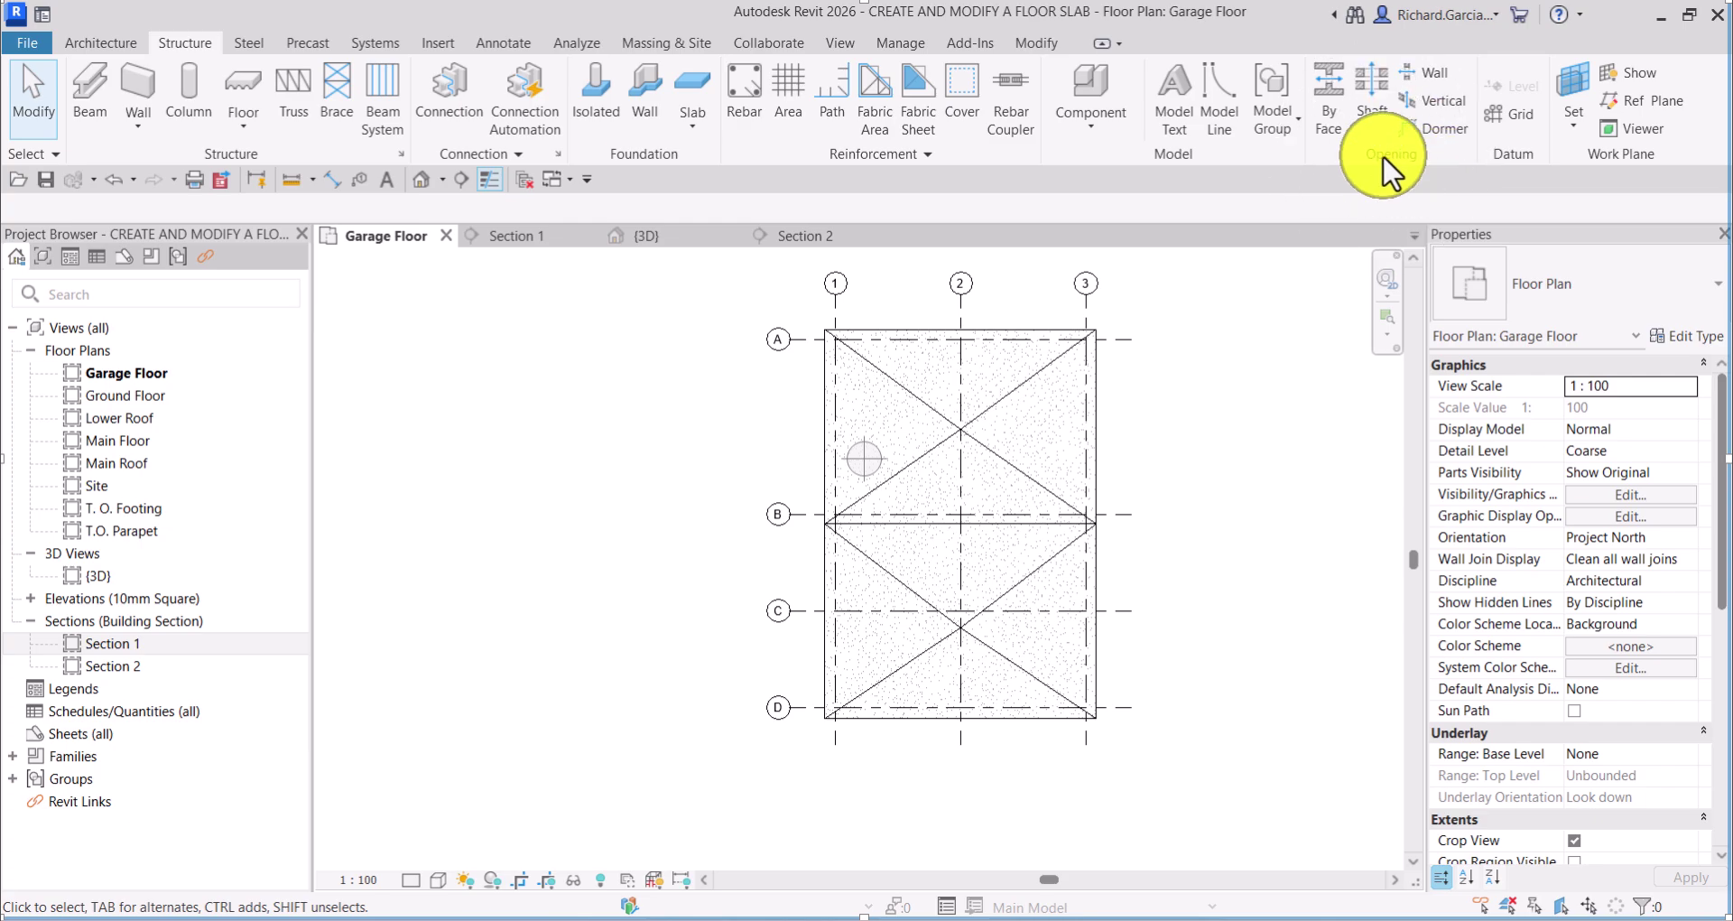
pyautogui.click(115, 44)
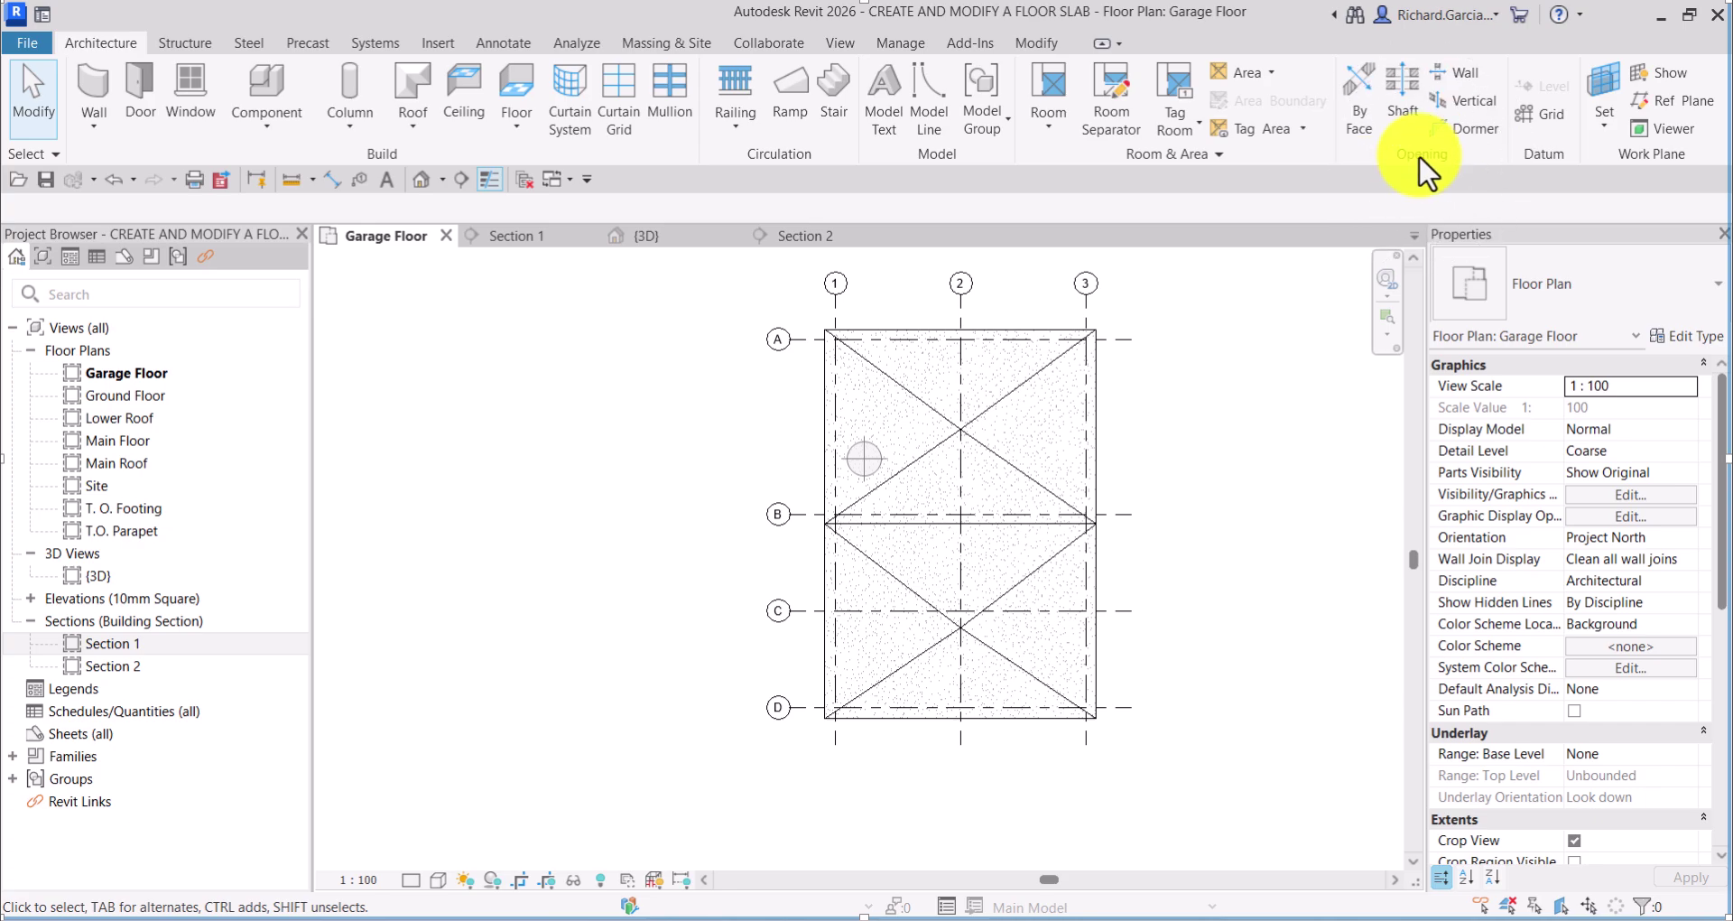
pyautogui.click(1472, 101)
pyautogui.scroll(2, 1038, 411)
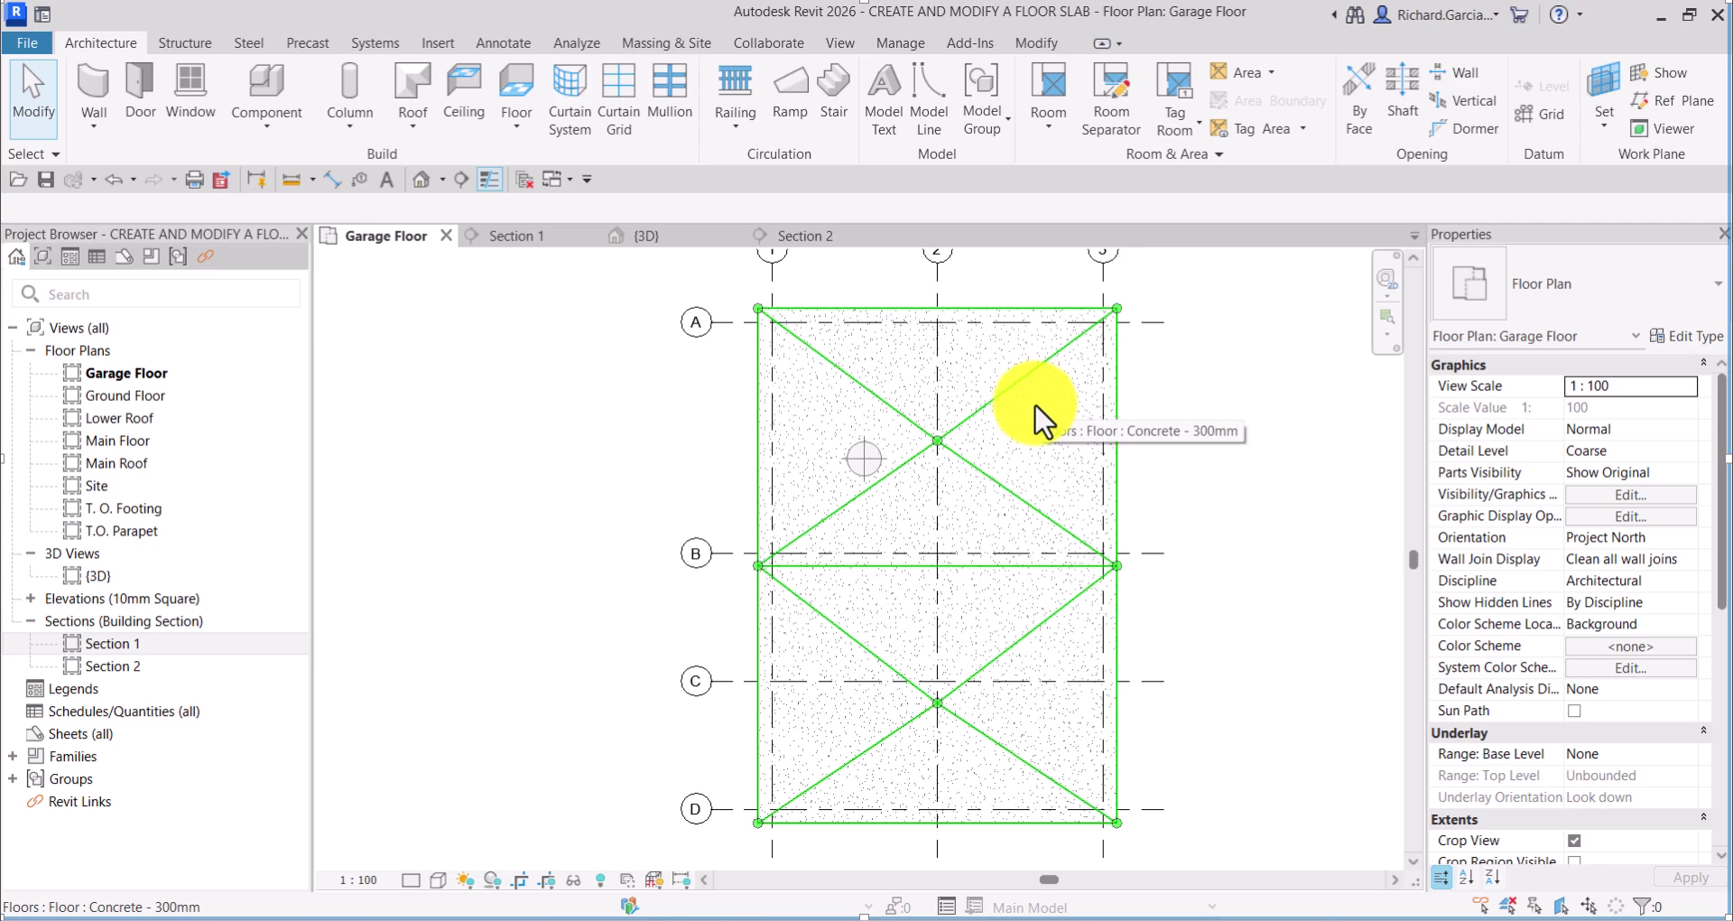
pyautogui.moveTo(1025, 476); pyautogui.dragTo(1038, 438, button='middle')
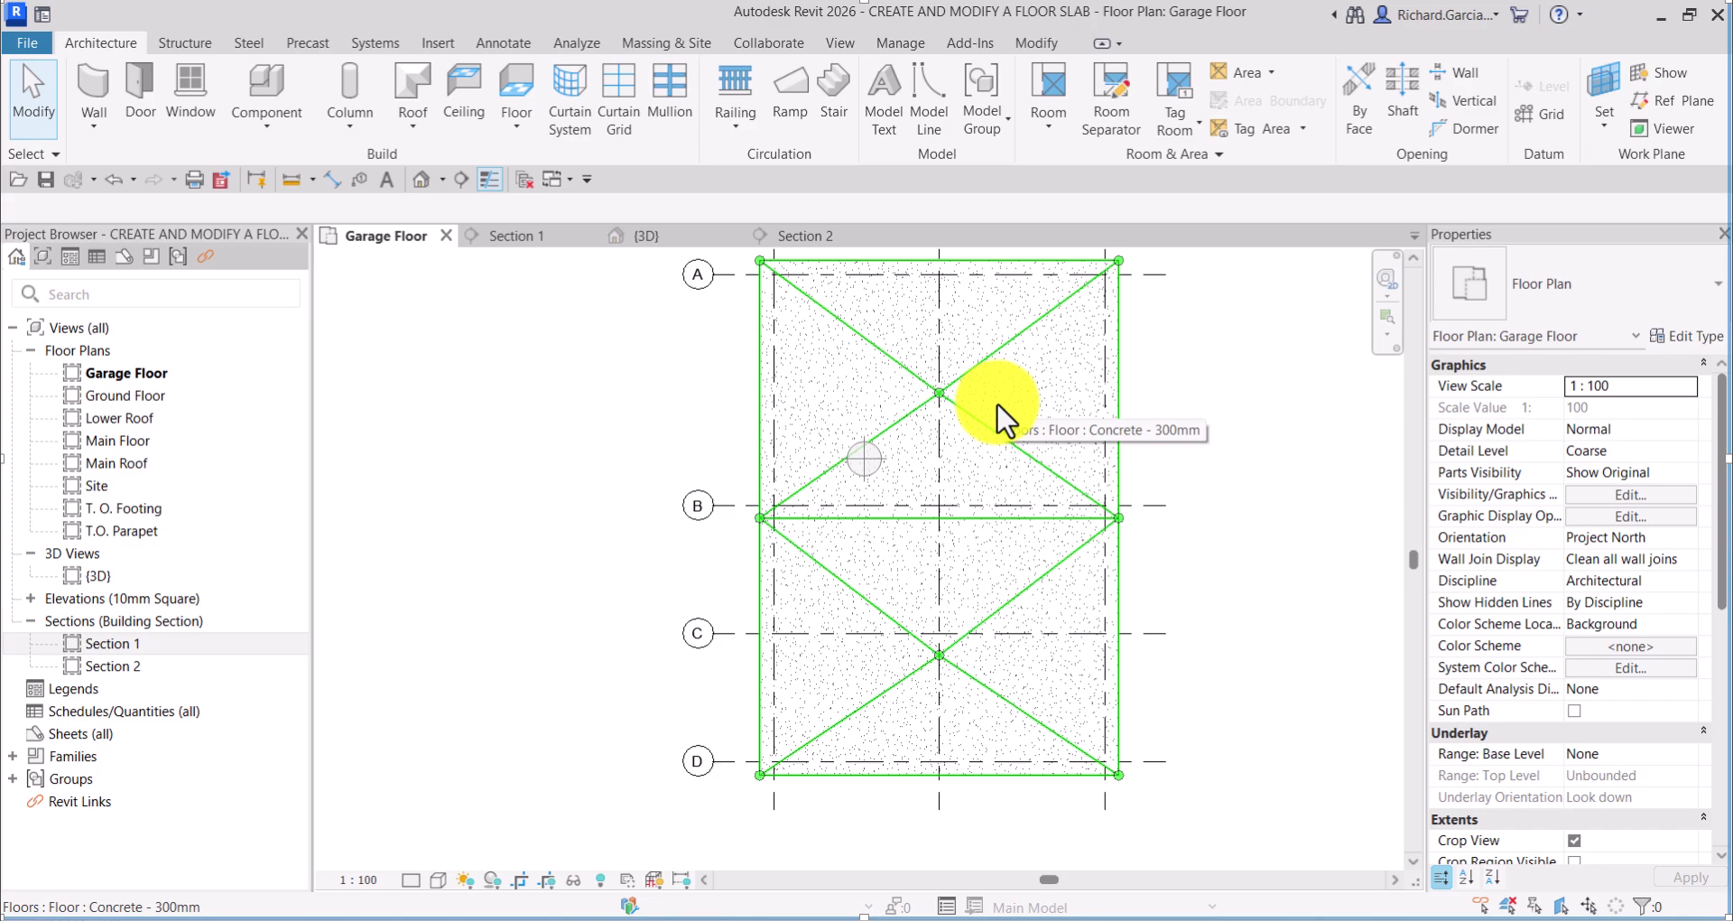
pyautogui.click(1052, 357)
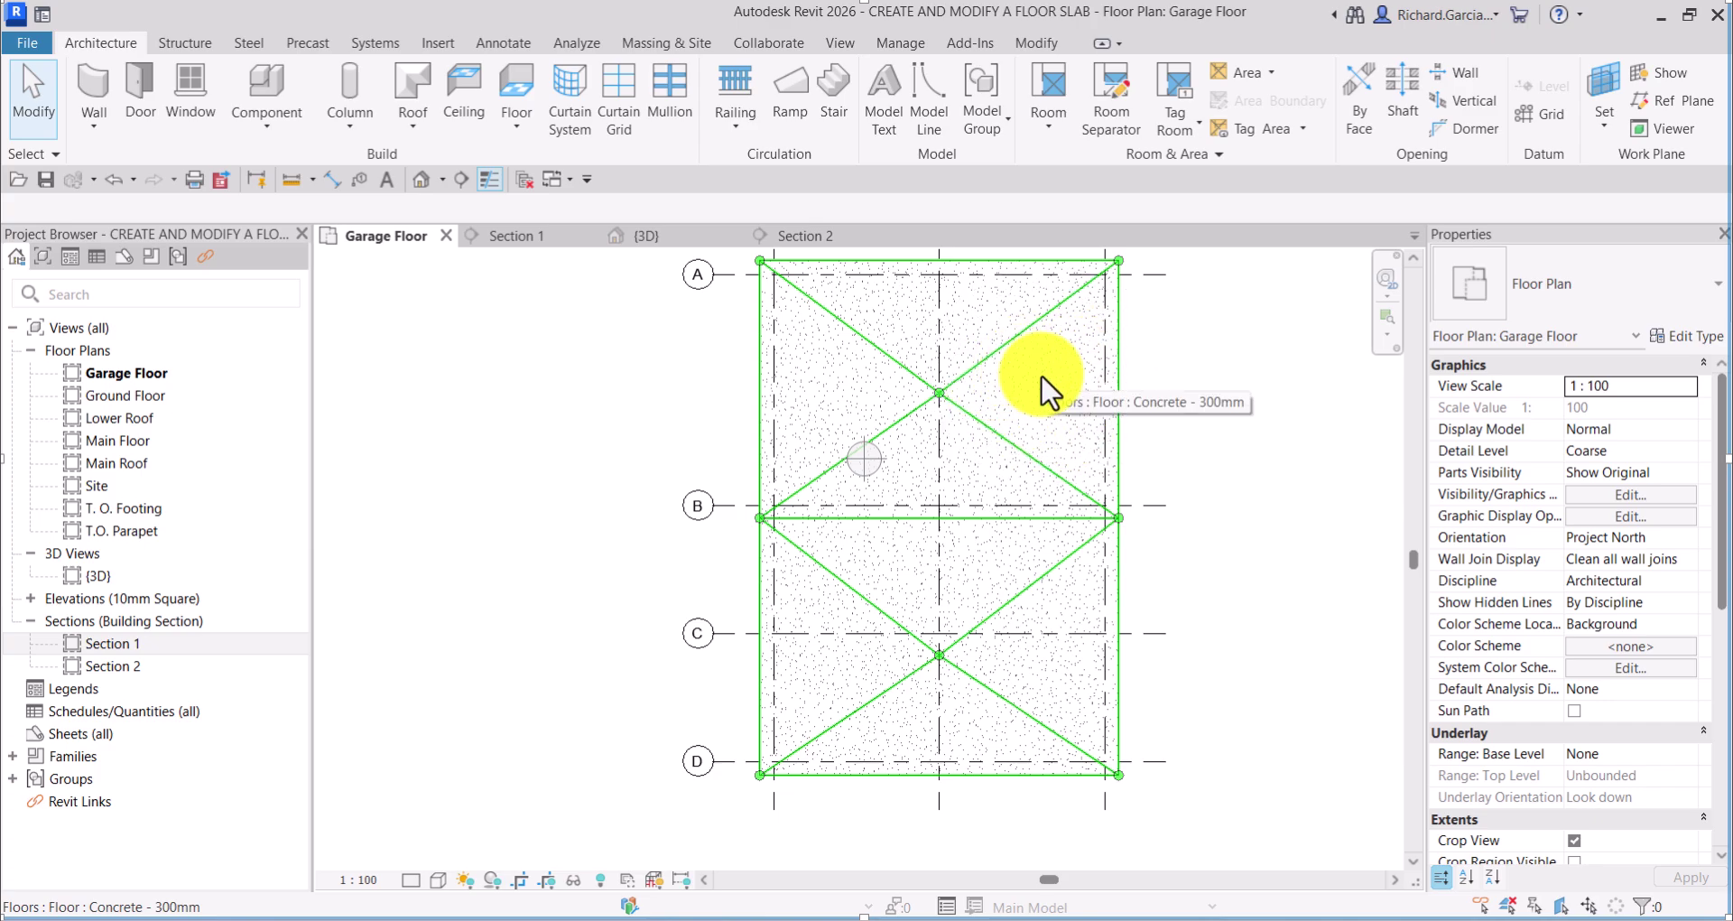
pyautogui.click(1477, 96)
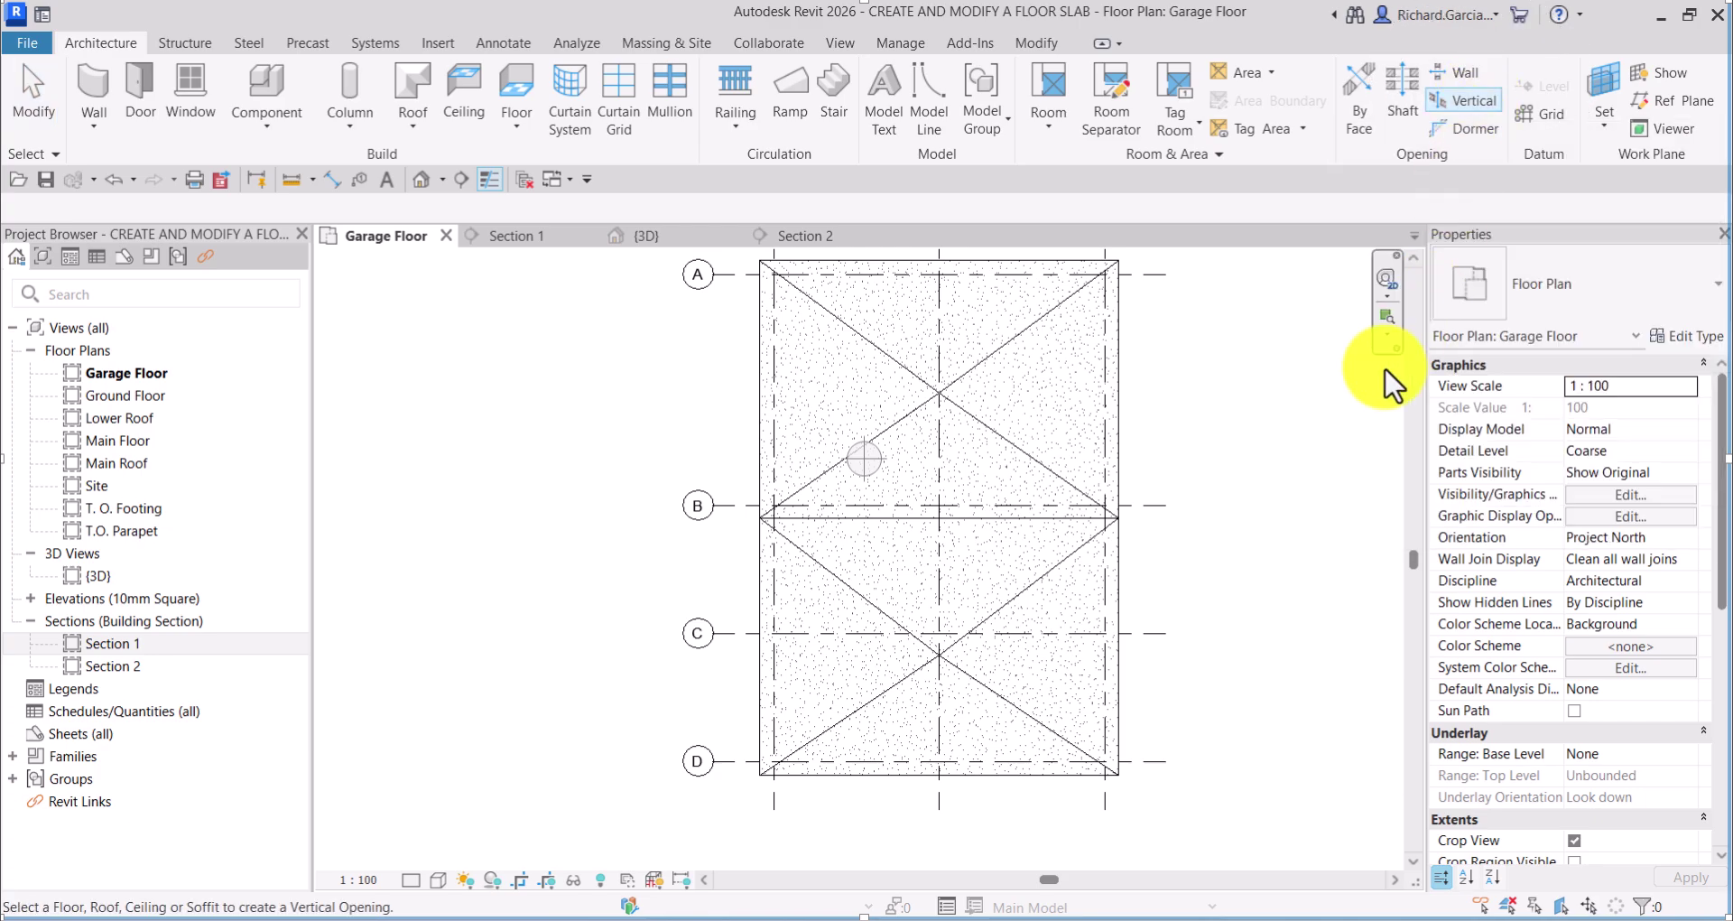
pyautogui.scroll(3, 1111, 411)
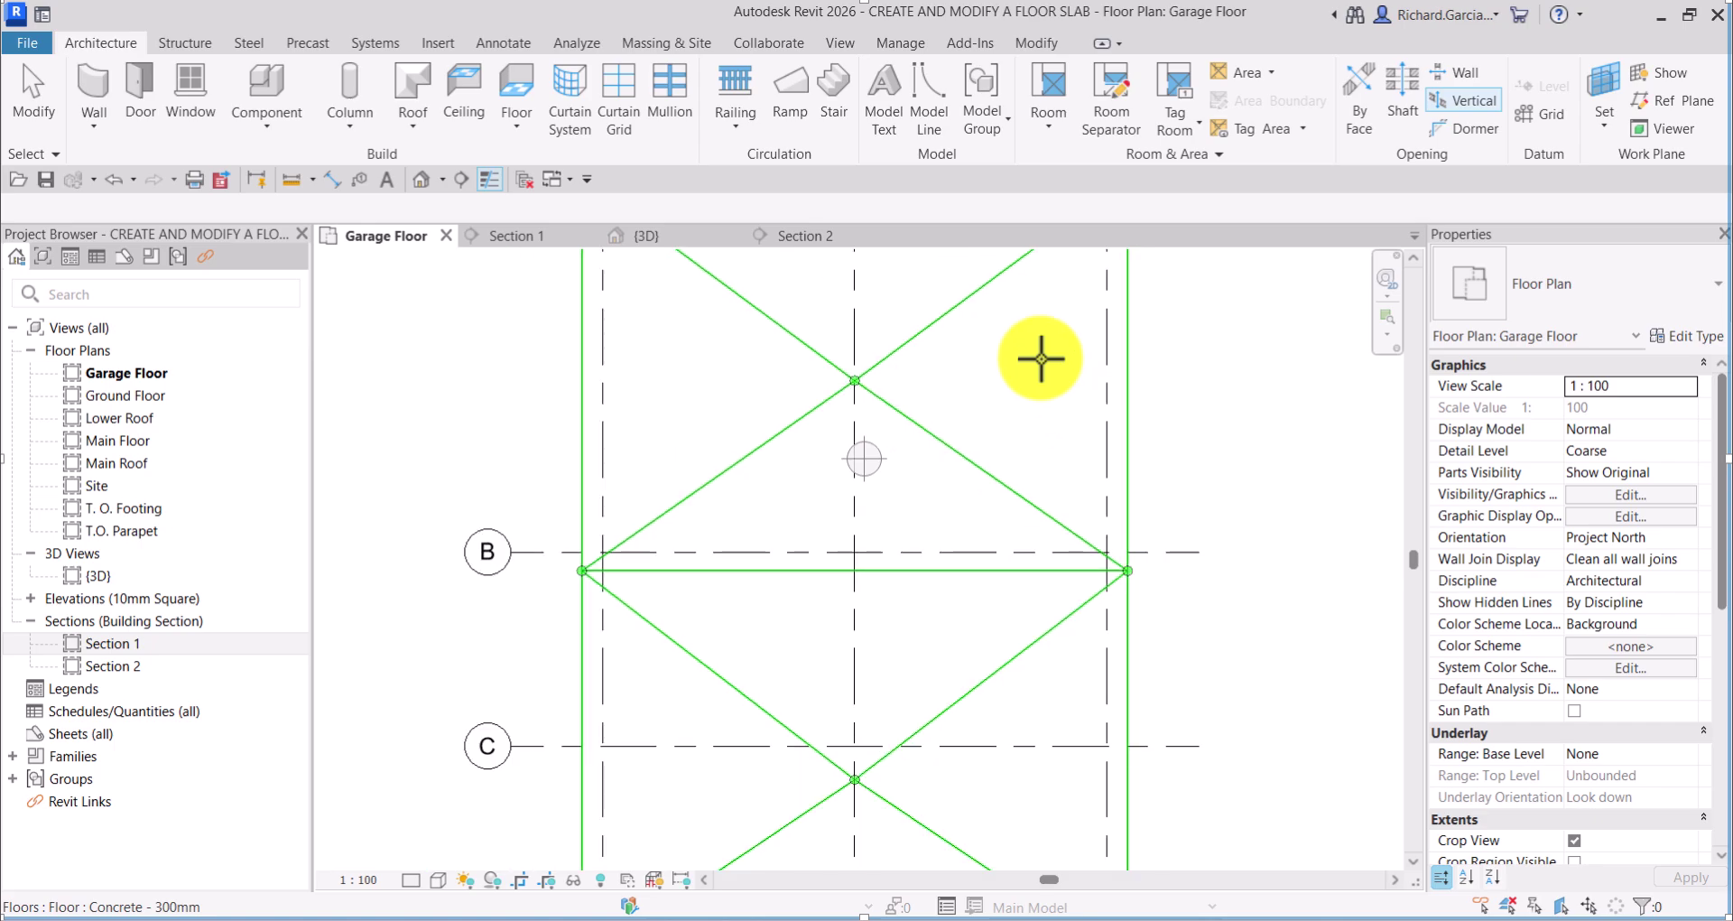
pyautogui.scroll(3, 998, 545)
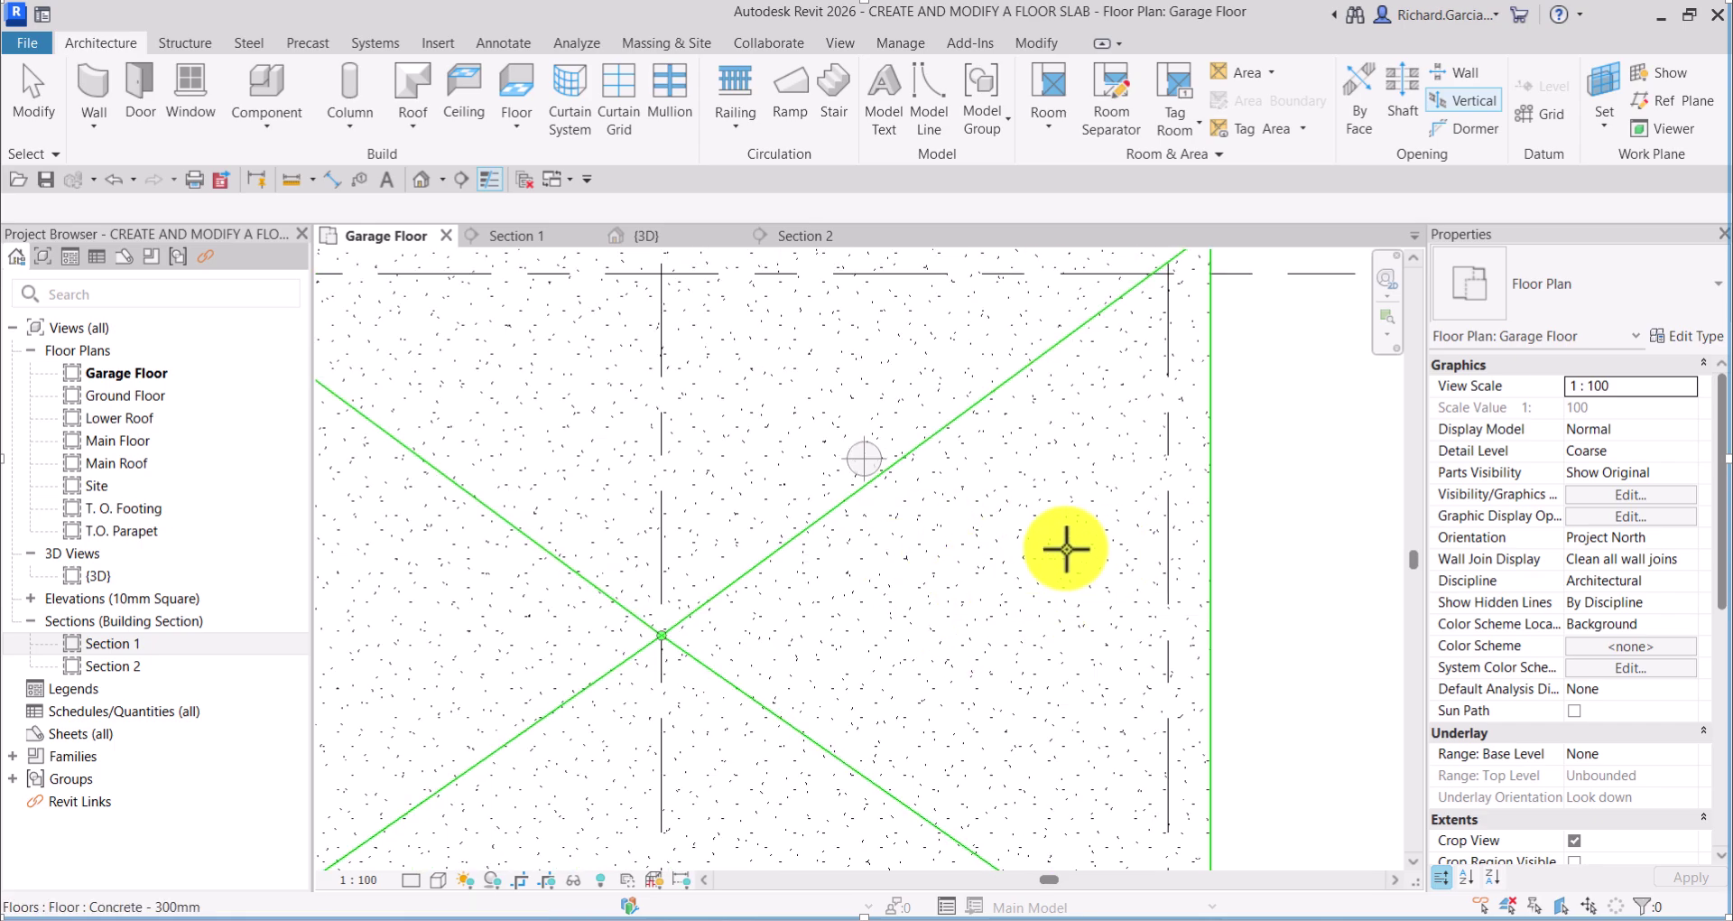
pyautogui.click(952, 524)
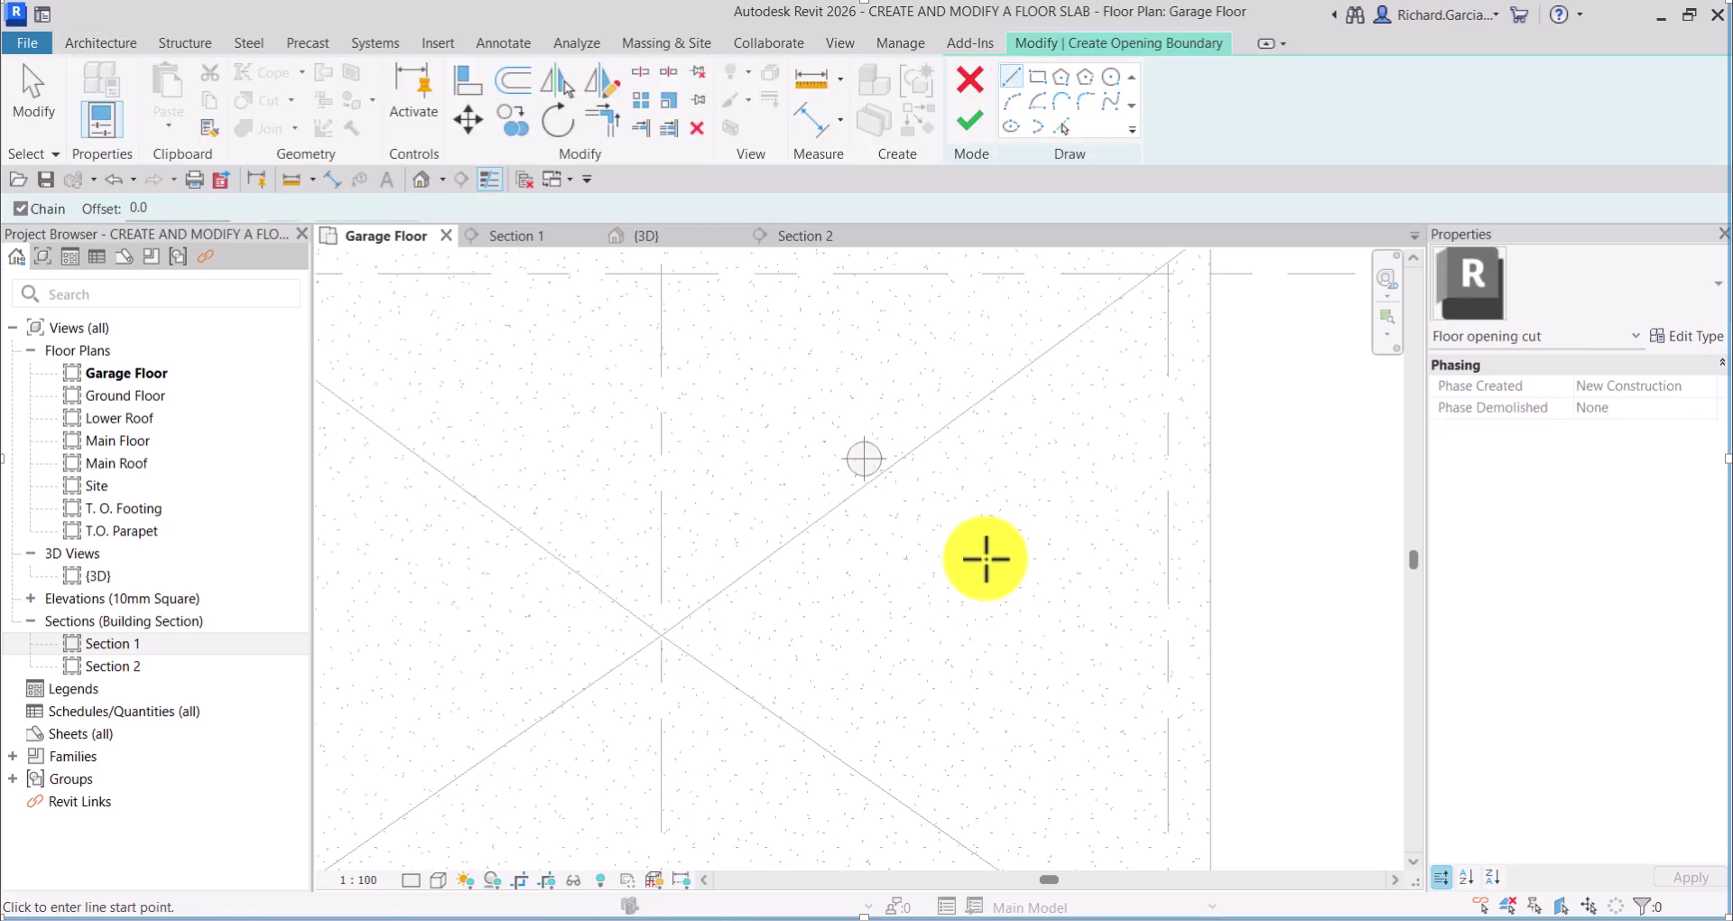
# Sketch a rectangular opening boundary between grids 2 and 3 and set its width and height to 1800 mm each.
pyautogui.click(1038, 79)
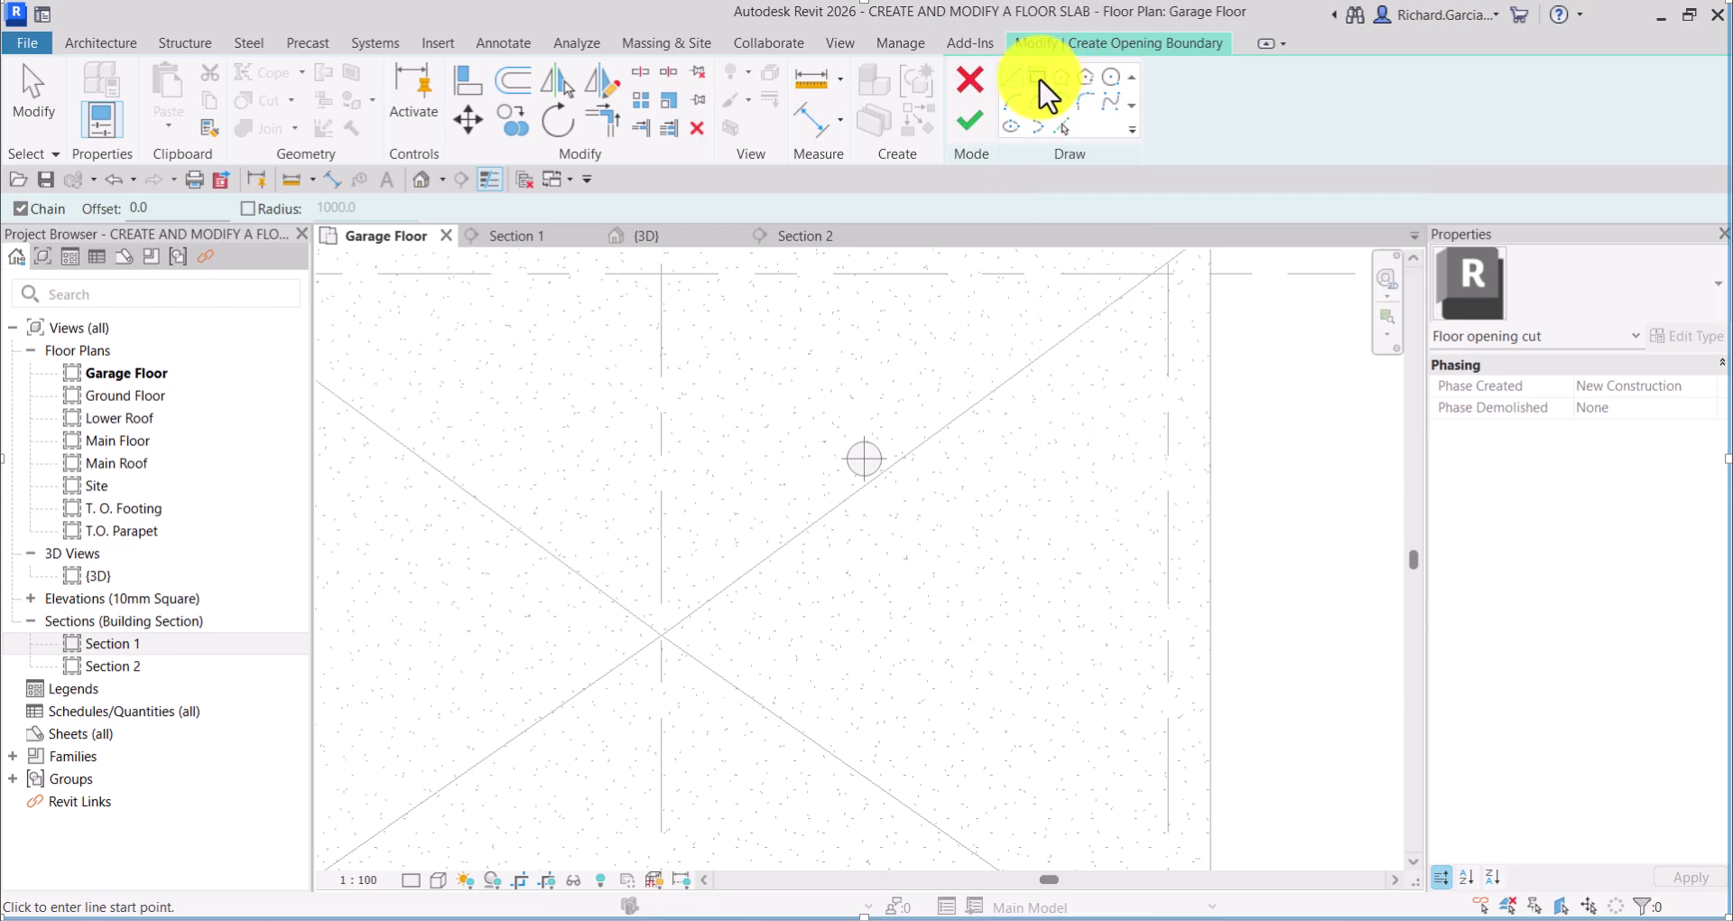
pyautogui.click(949, 505)
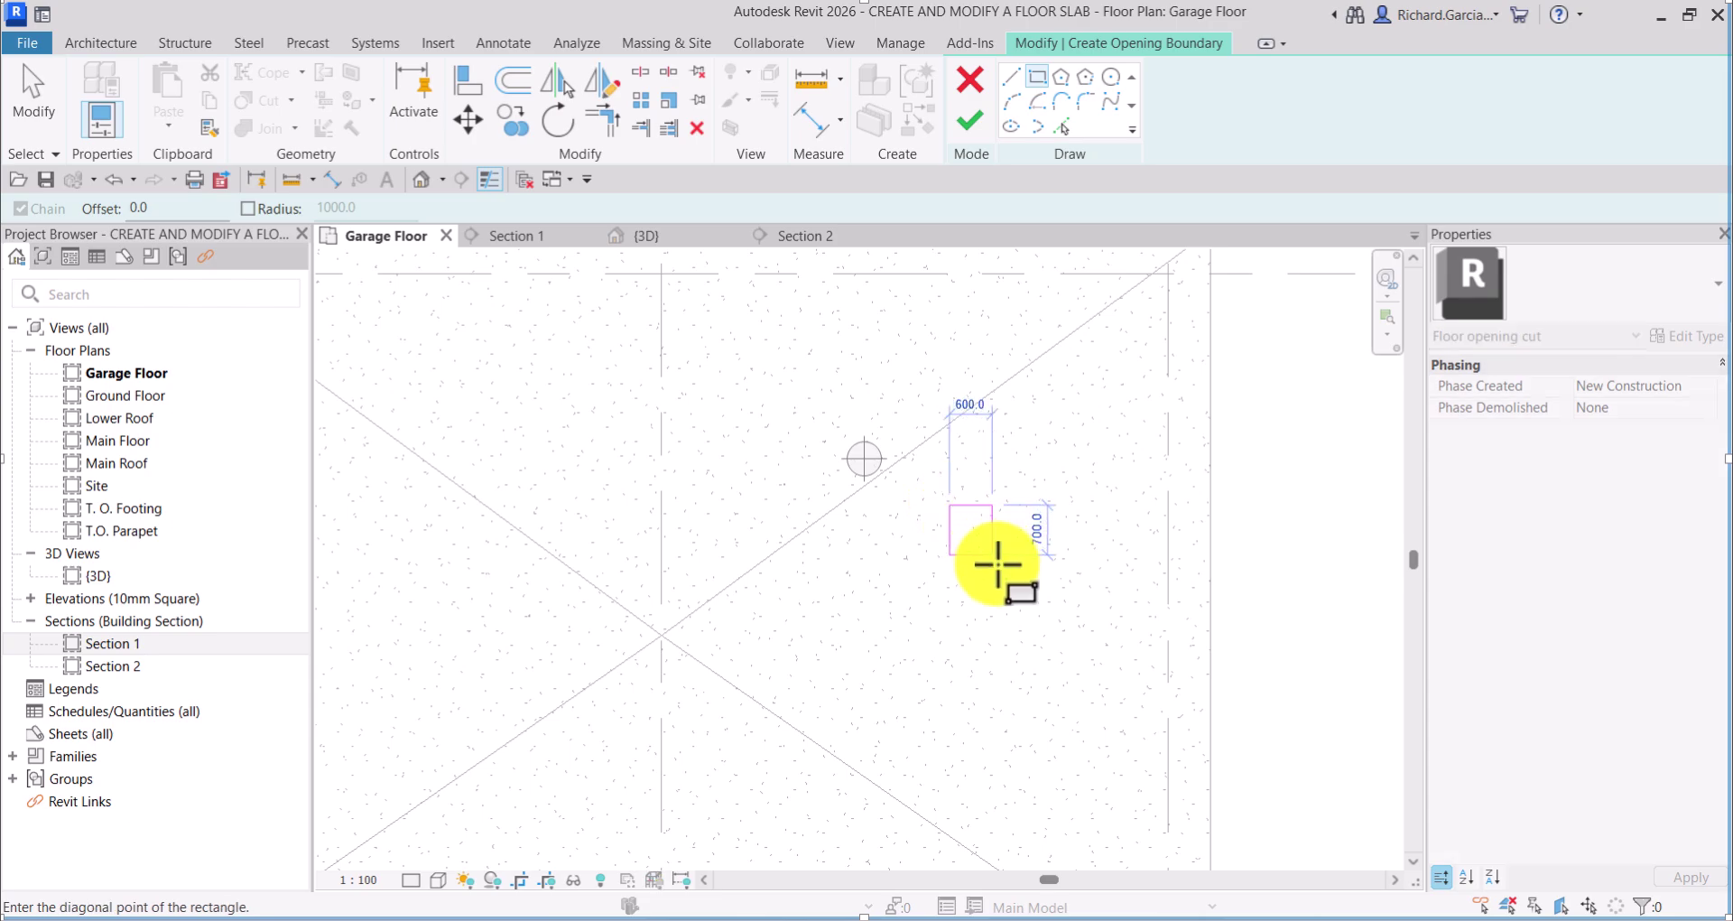
pyautogui.click(1127, 653)
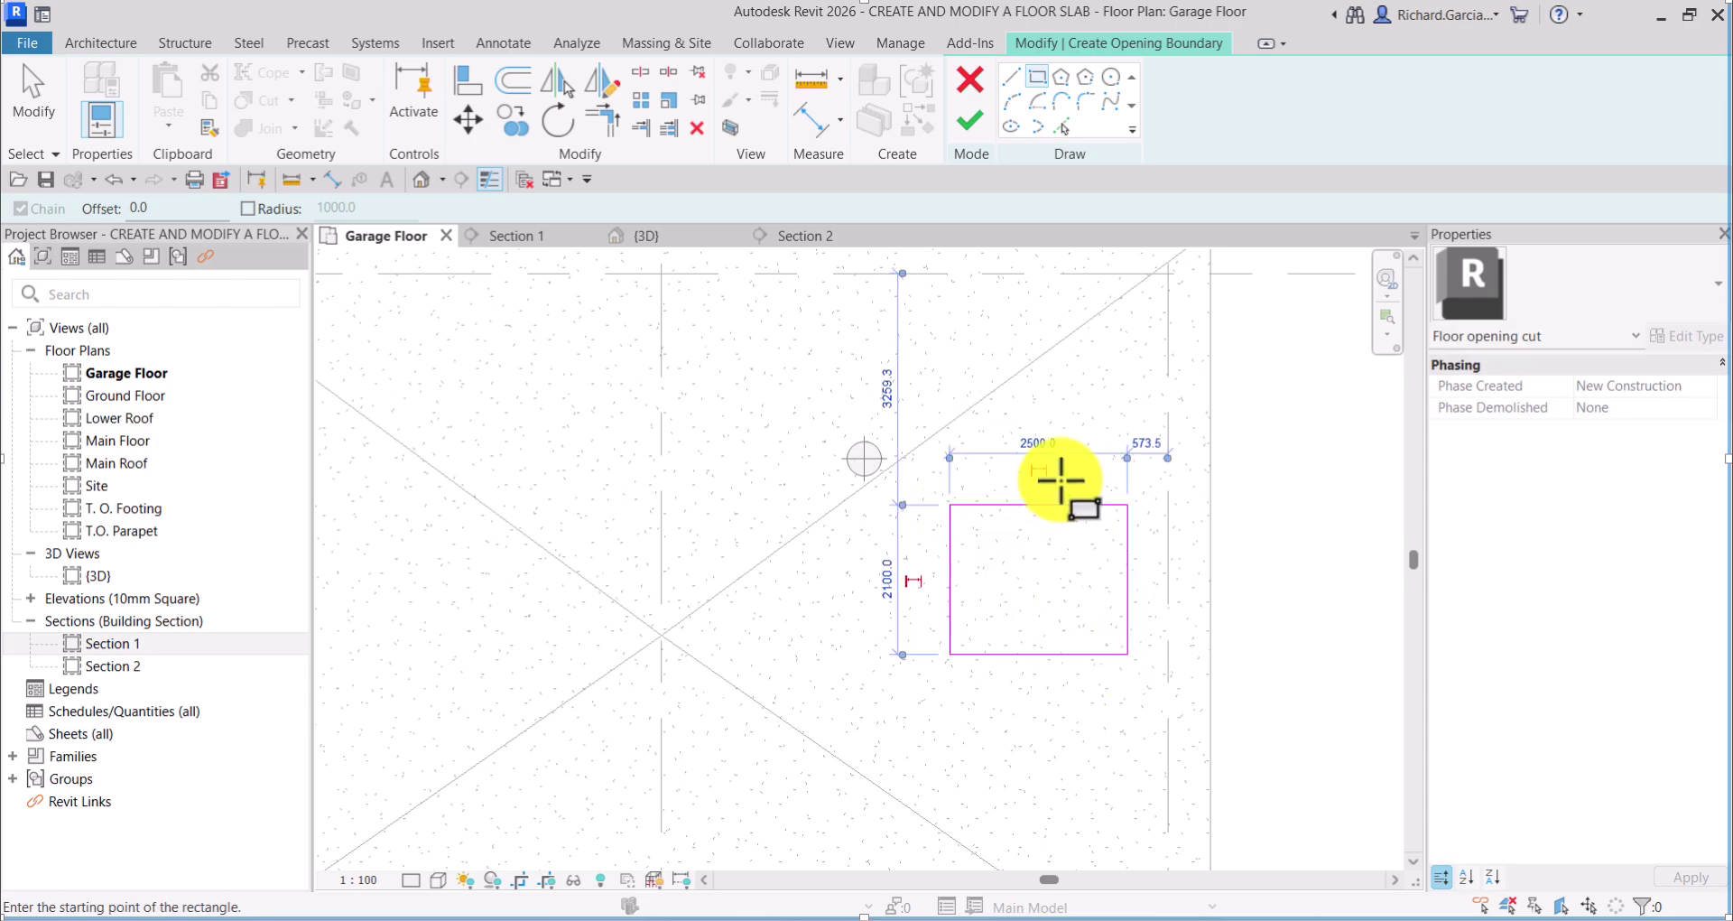
pyautogui.click(1031, 436)
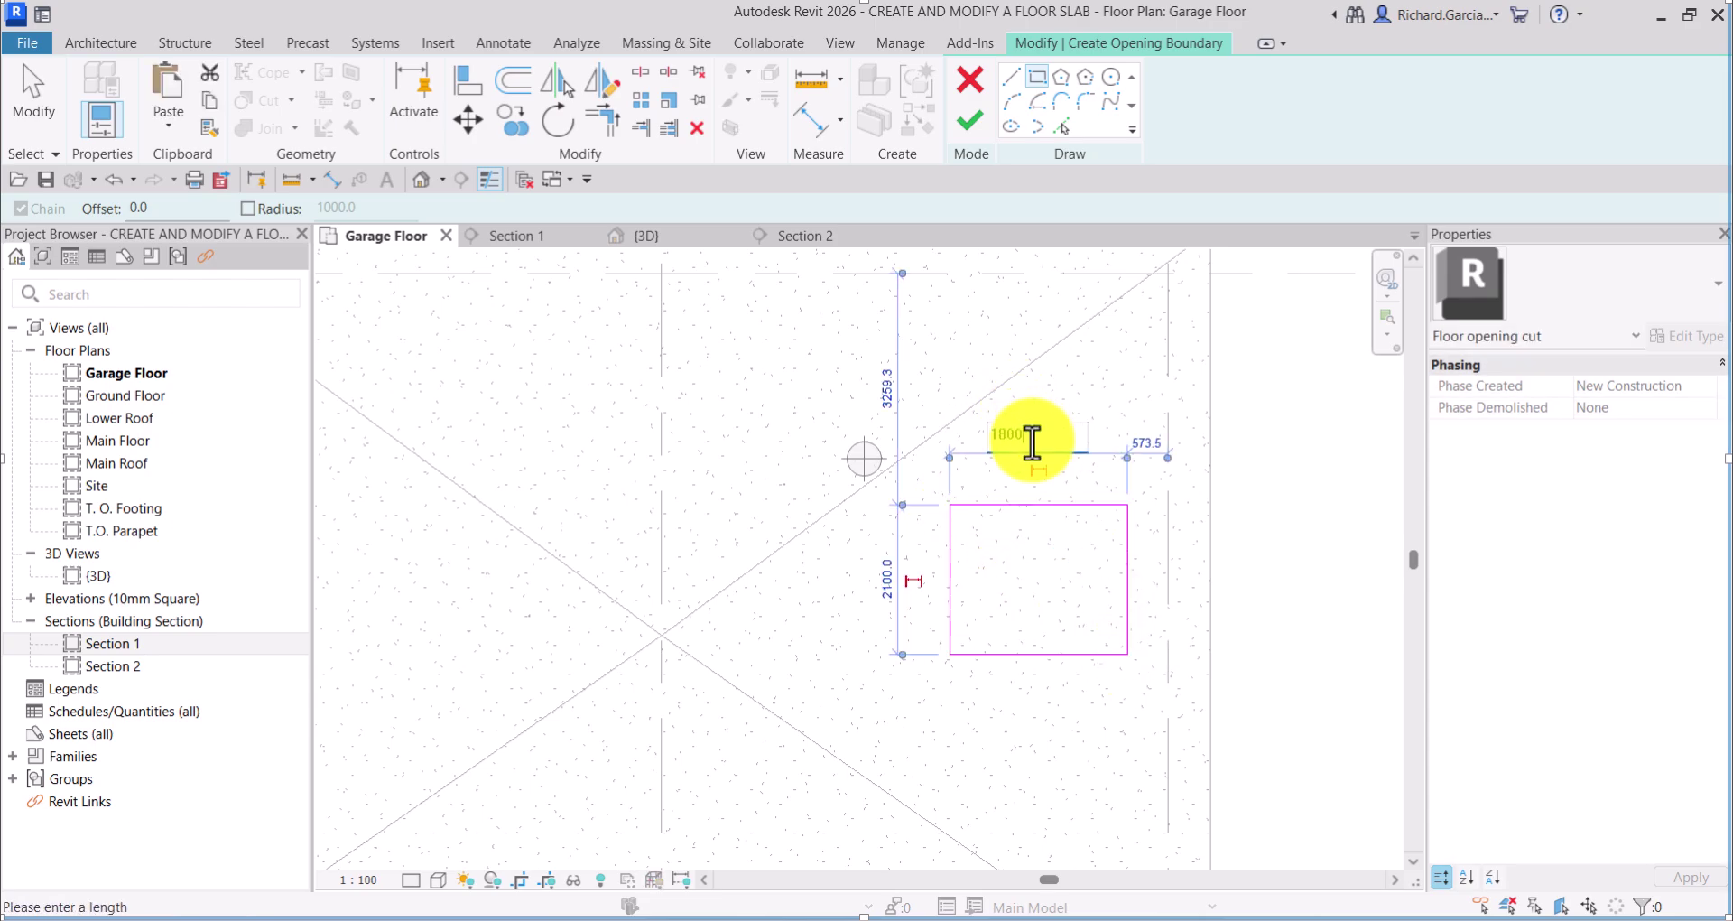
pyautogui.press('Return')
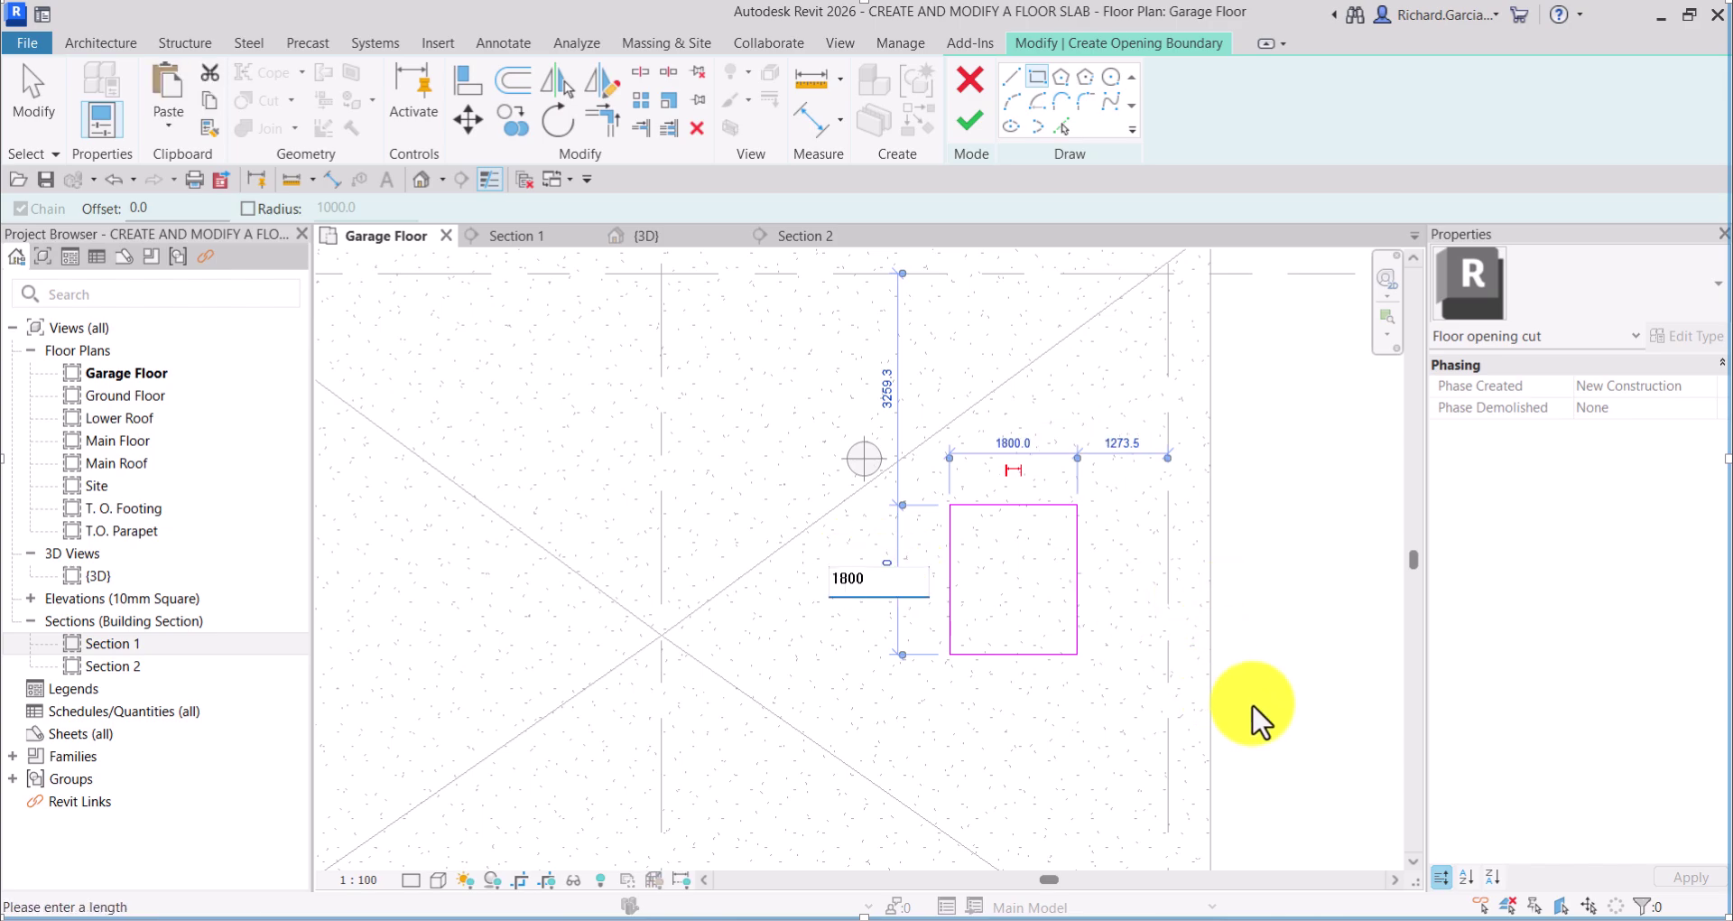
pyautogui.press('Return')
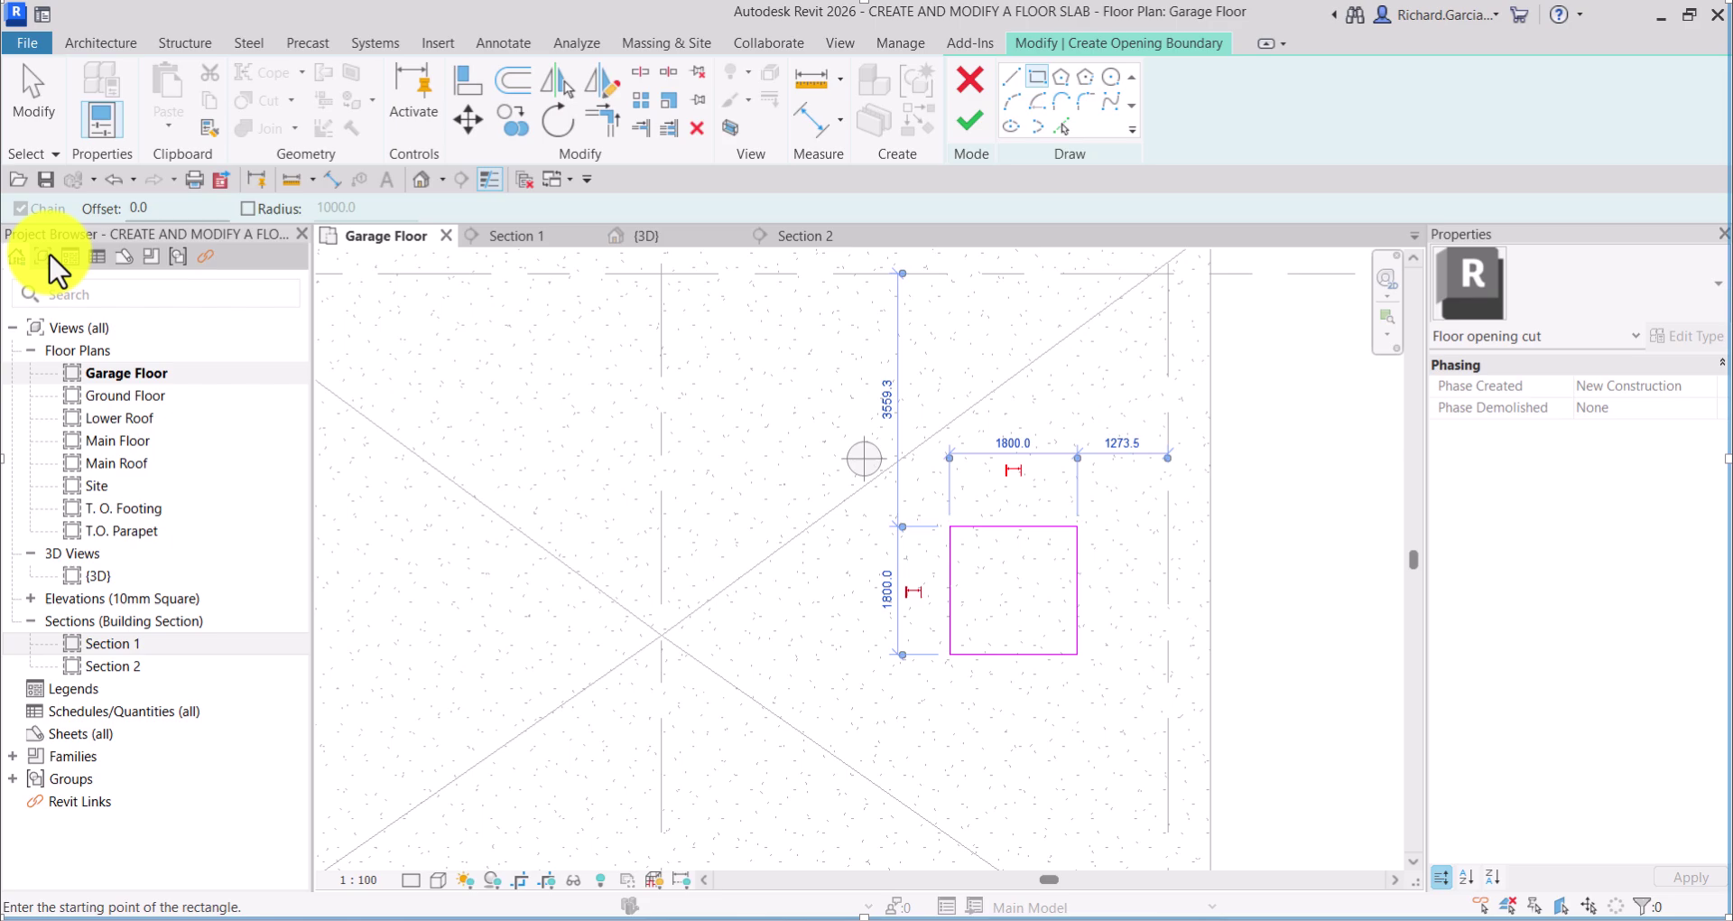
pyautogui.click(22, 114)
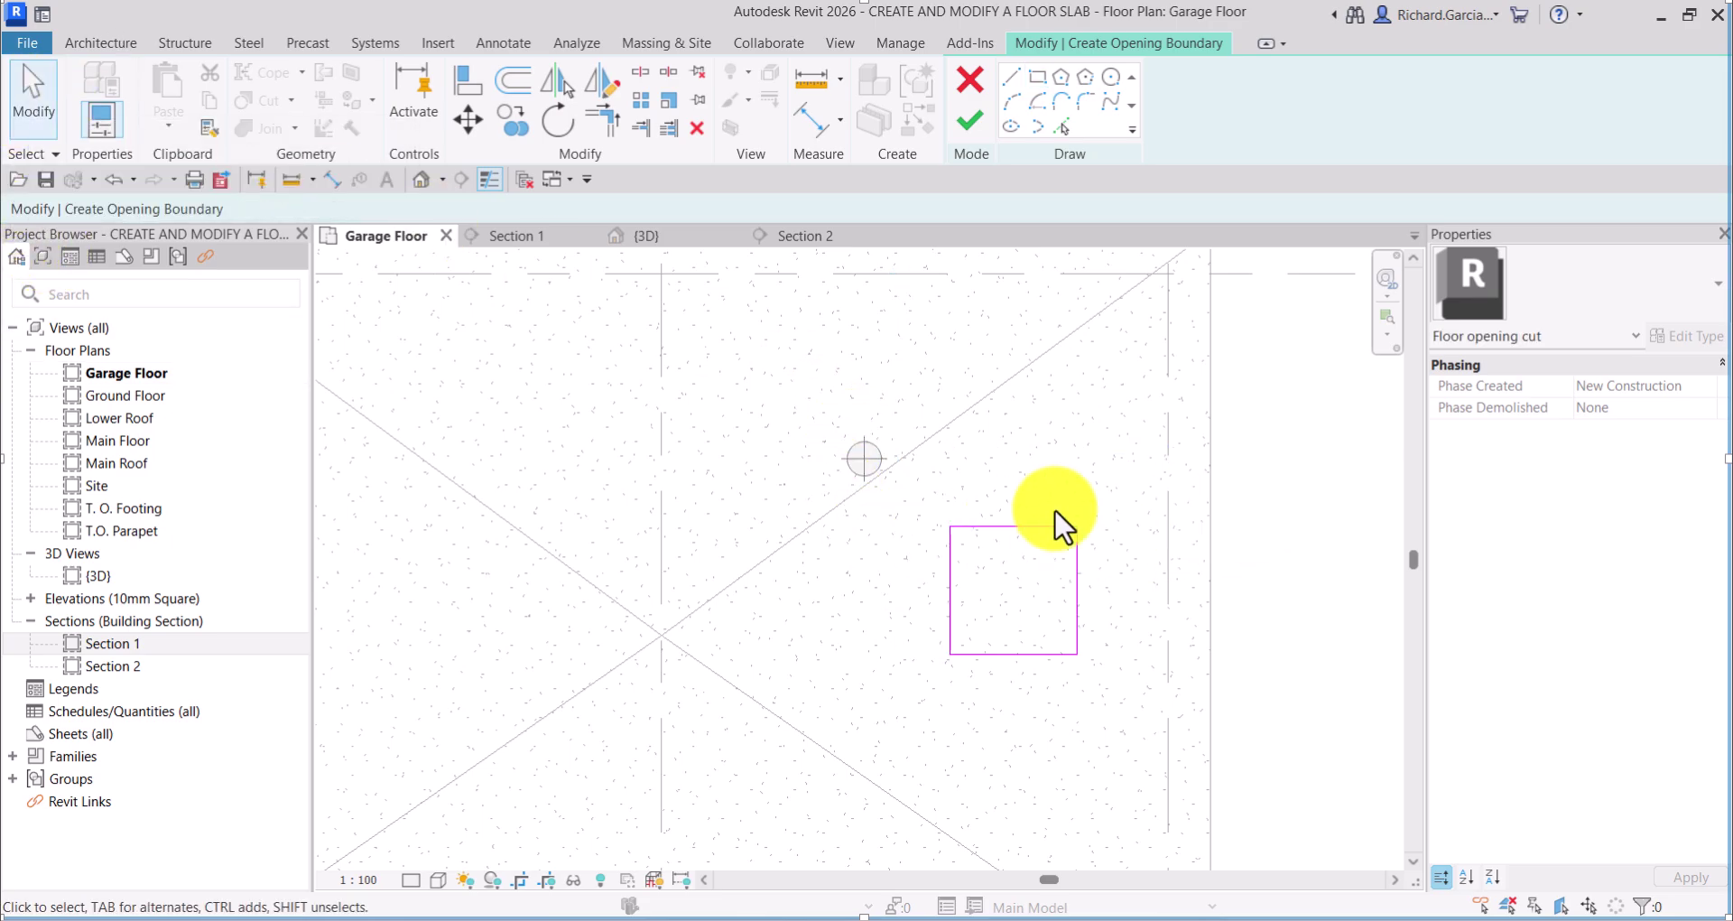
# Move the entire square opening sketch closer to grids 3 and B, and finish the opening.
pyautogui.scroll(-3, 1052, 516)
pyautogui.scroll(1, 1207, 514)
pyautogui.scroll(1, 1210, 506)
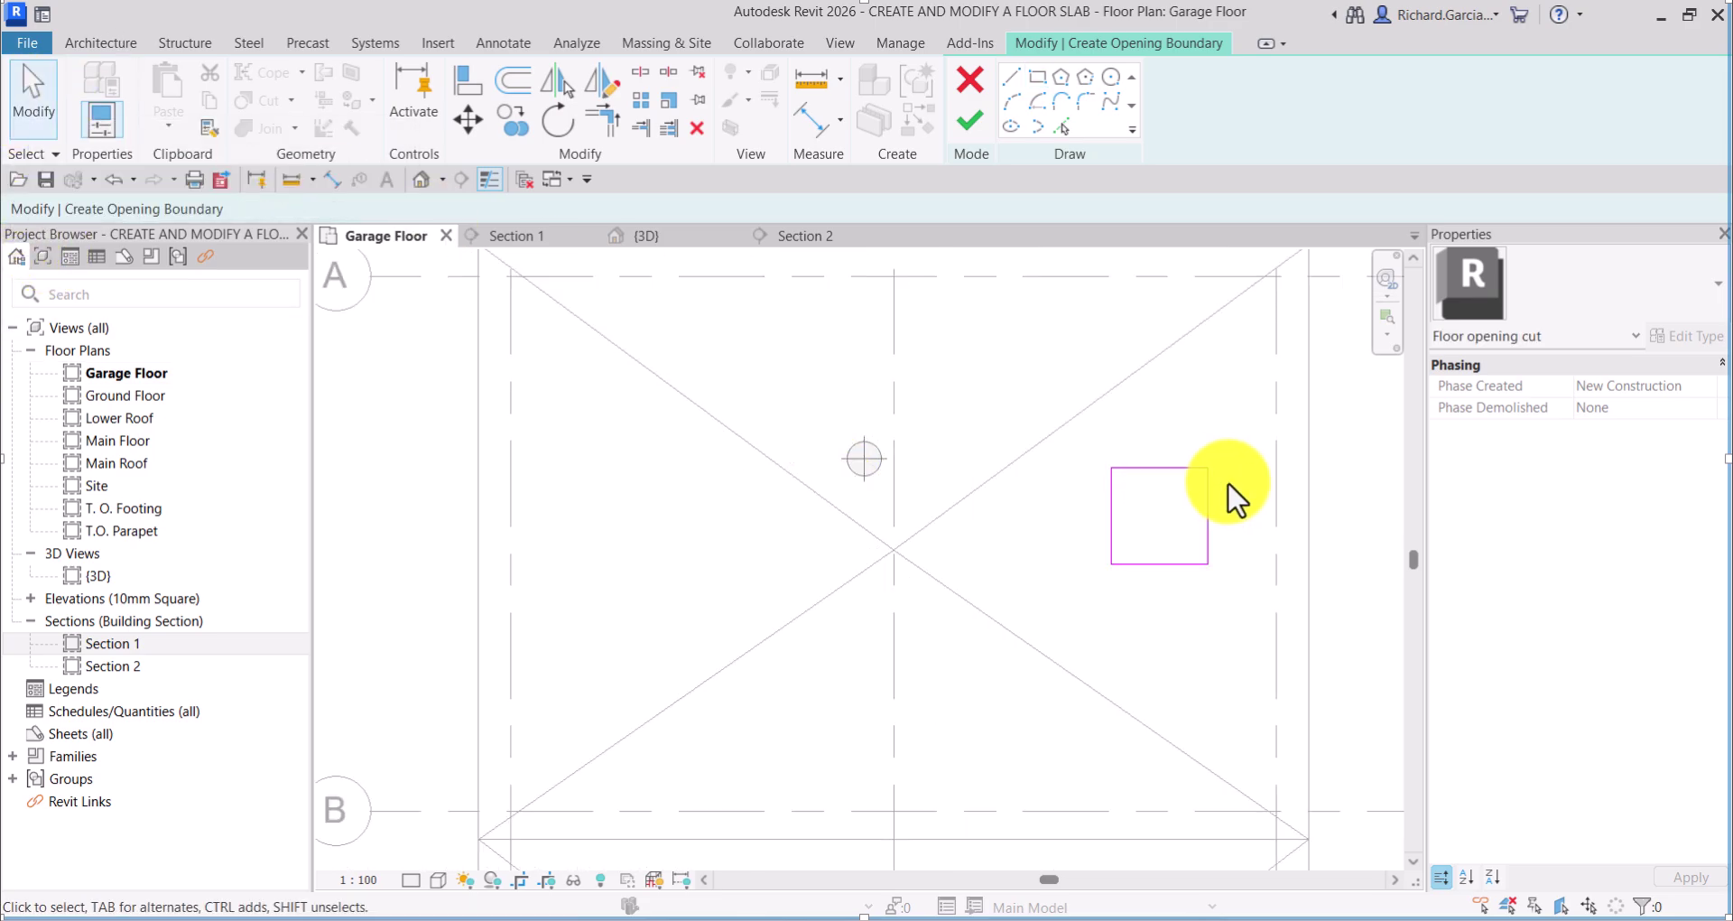
pyautogui.moveTo(1230, 491); pyautogui.dragTo(1145, 506, button='middle')
pyautogui.moveTo(927, 382); pyautogui.dragTo(1205, 657)
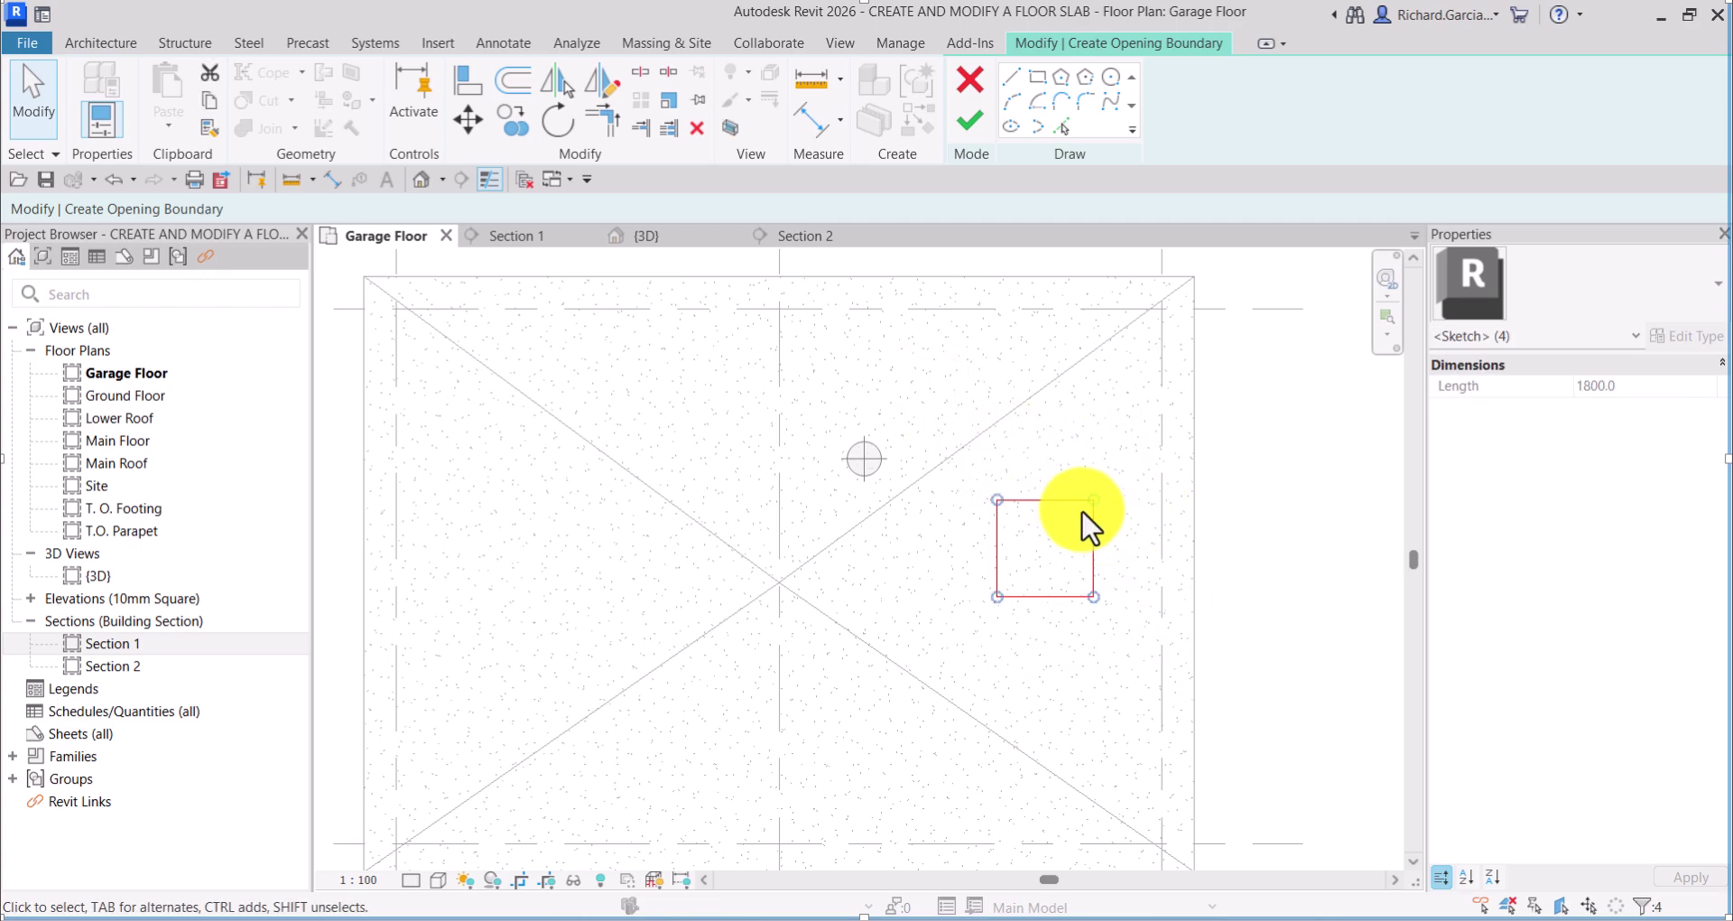
pyautogui.moveTo(1068, 503)
pyautogui.mouseDown()
pyautogui.moveTo(1100, 423)
pyautogui.moveTo(1102, 588)
pyautogui.moveTo(1125, 607)
pyautogui.moveTo(1116, 583)
pyautogui.mouseUp()
pyautogui.click(1322, 528)
pyautogui.scroll(-2, 1141, 612)
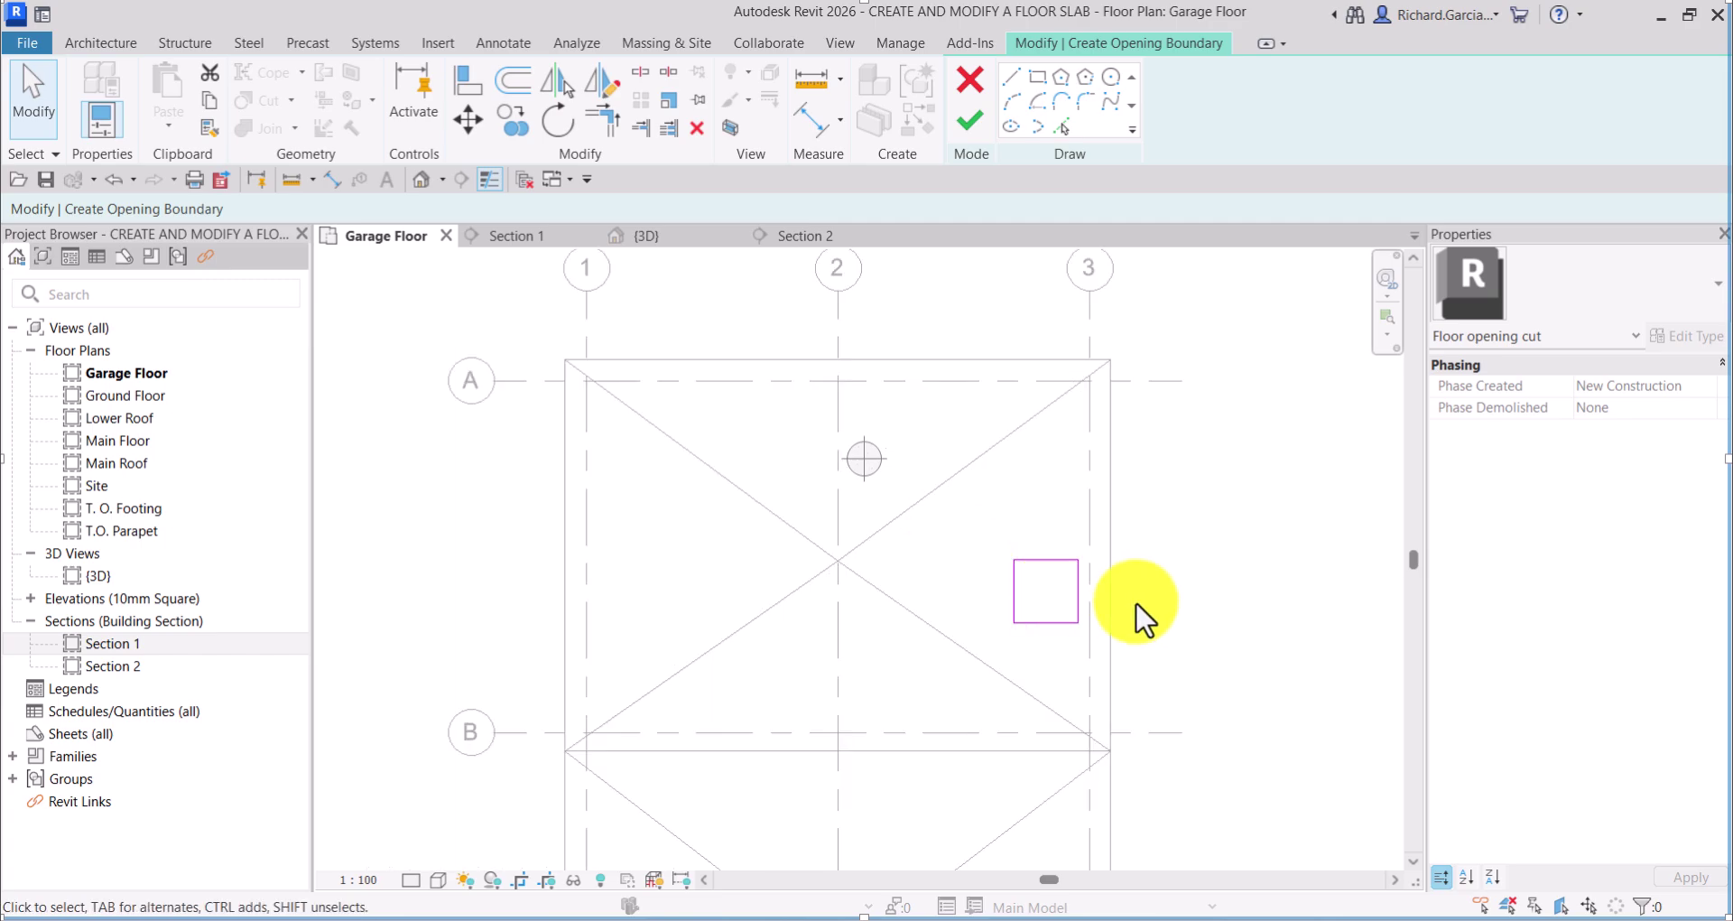
pyautogui.moveTo(1142, 612); pyautogui.dragTo(1108, 477, button='middle')
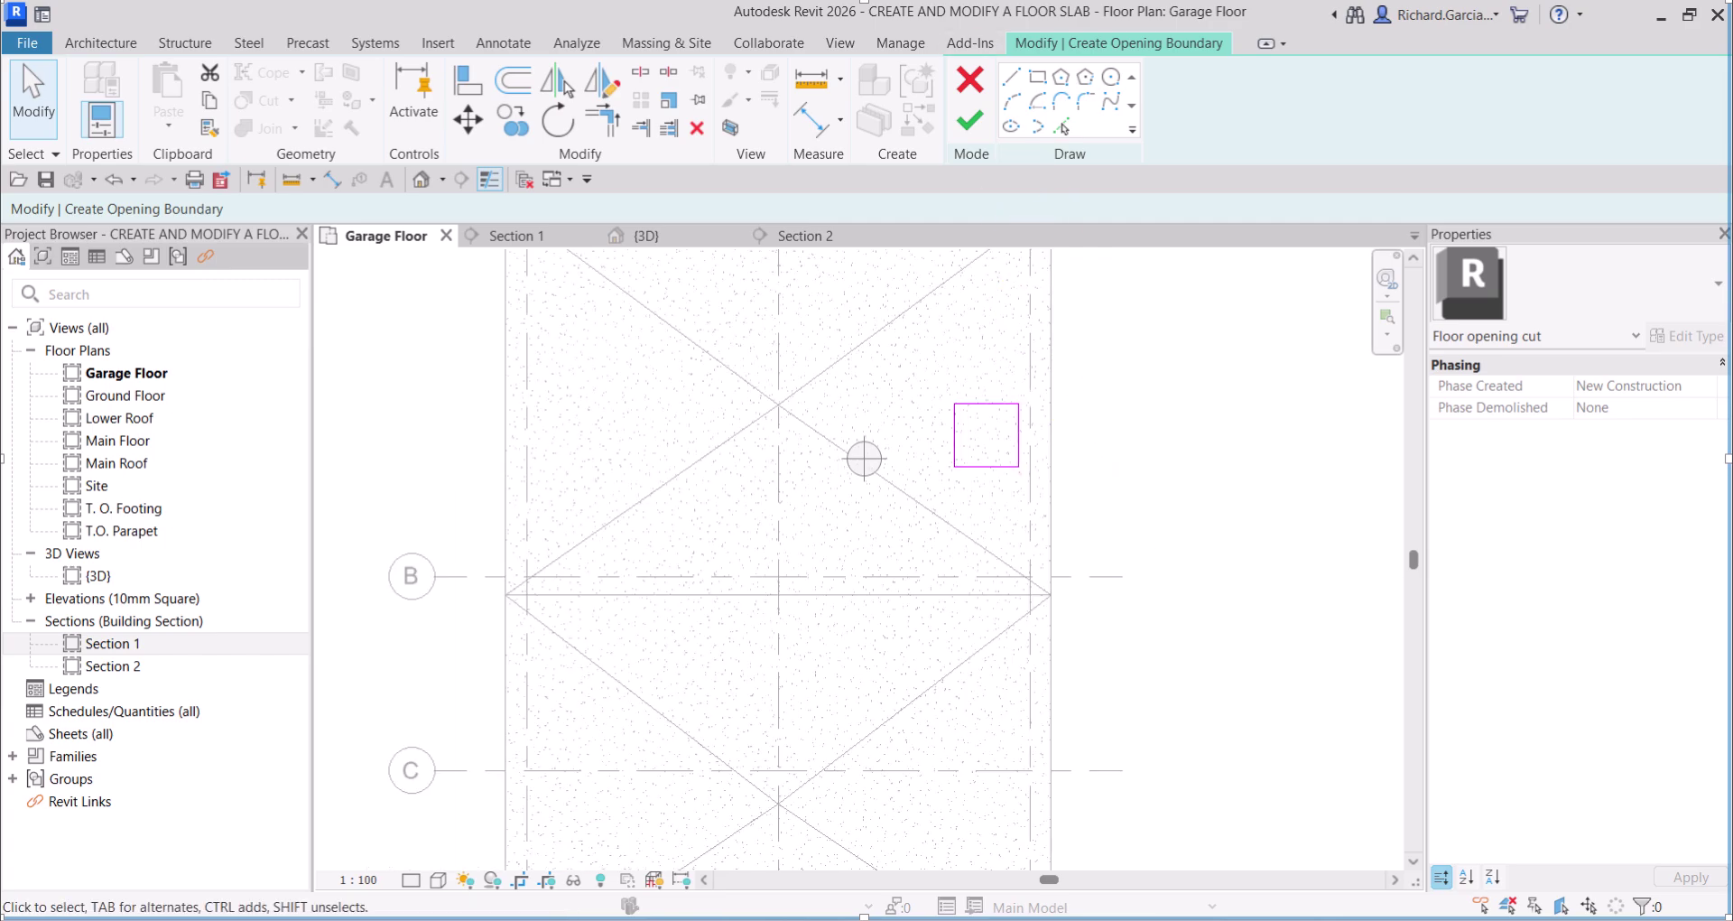
pyautogui.click(964, 119)
pyautogui.click(1211, 522)
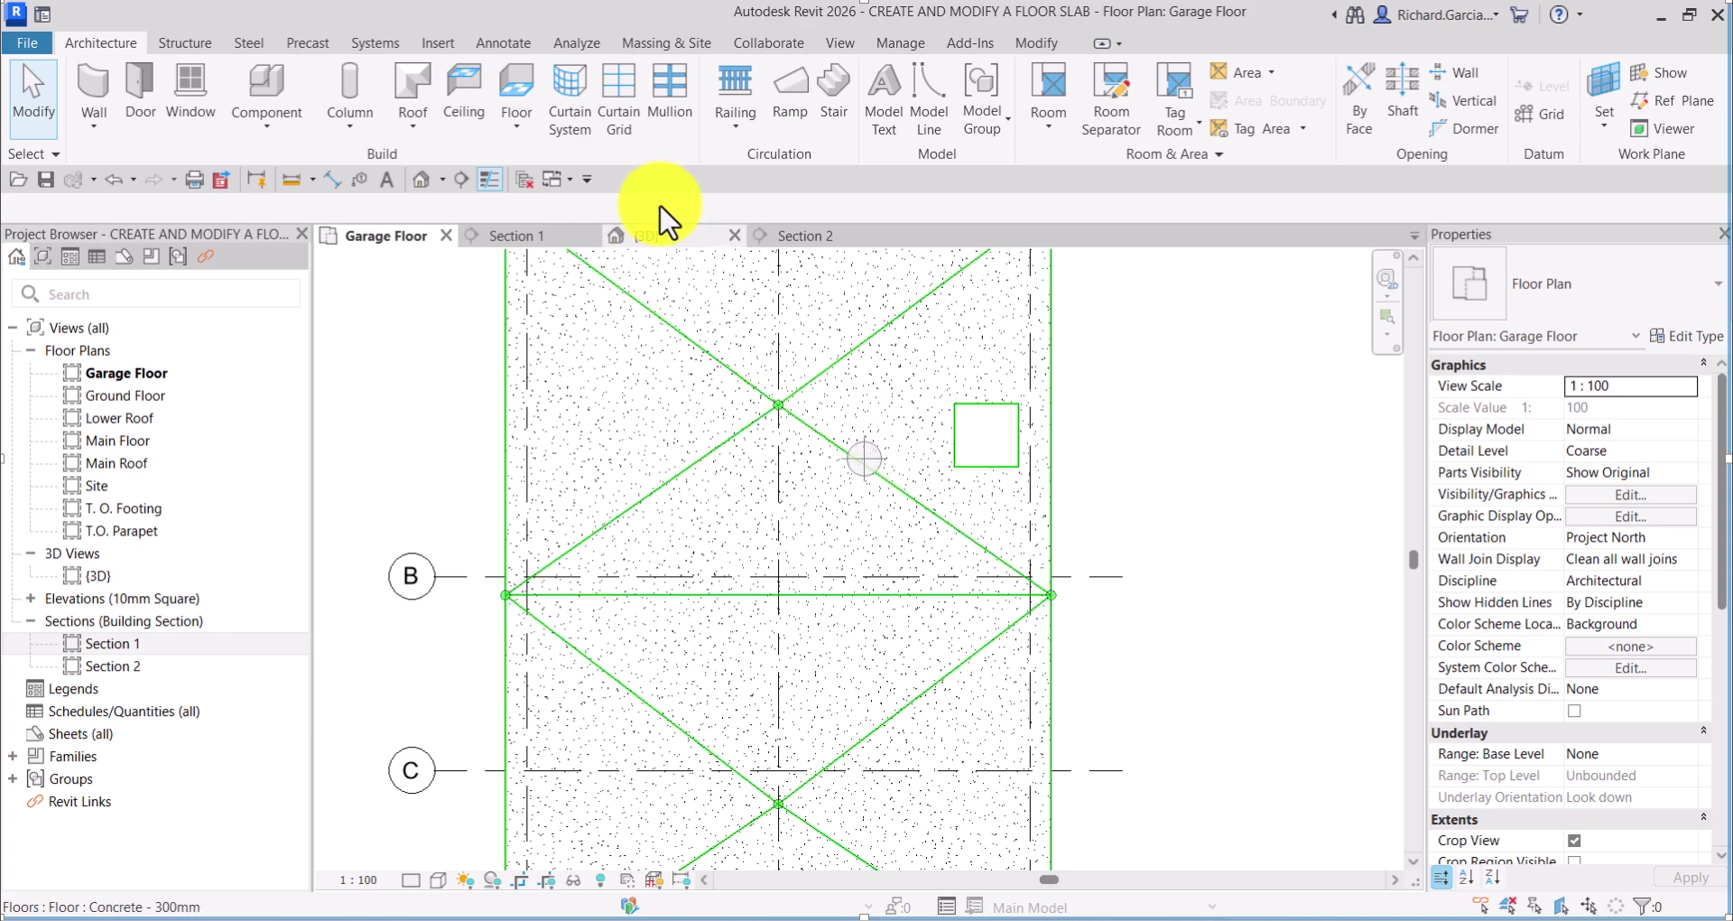
# Open the 3D view and examine the new opening in the garage slab from several sides.
pyautogui.click(640, 240)
pyautogui.scroll(5, 896, 483)
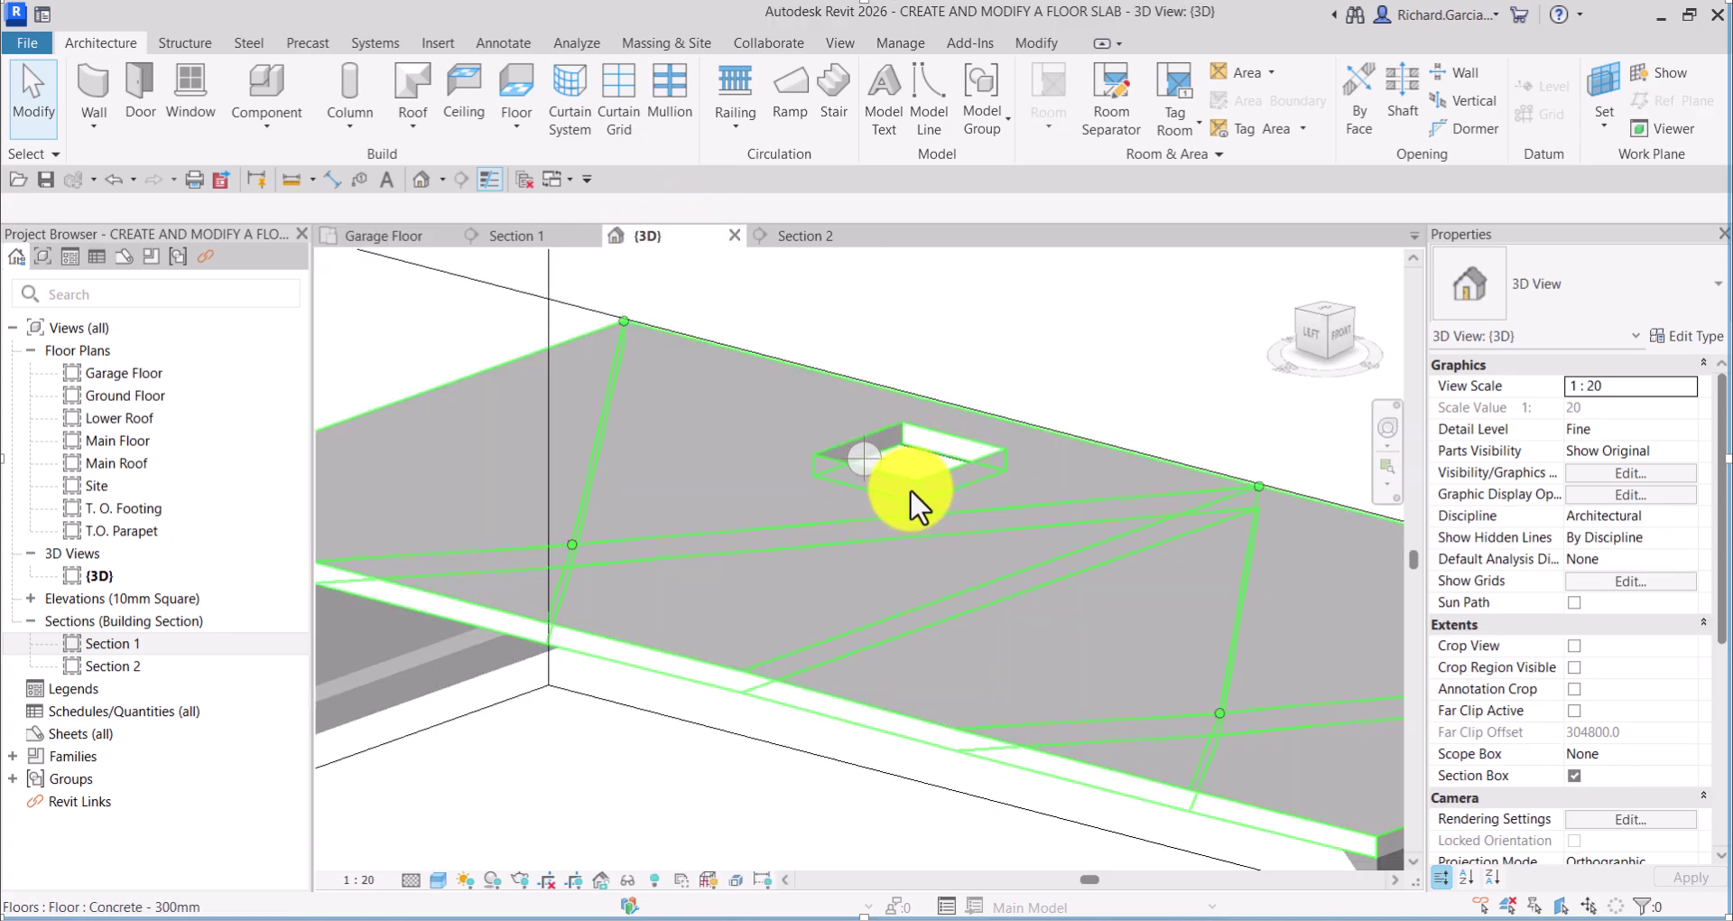
pyautogui.keyDown('shift'); pyautogui.moveTo(909, 489); pyautogui.dragTo(1092, 334, button='middle'); pyautogui.keyUp('shift')
pyautogui.scroll(-4, 1133, 311)
pyautogui.keyDown('shift'); pyautogui.moveTo(1211, 398); pyautogui.dragTo(882, 376, button='middle'); pyautogui.keyUp('shift')
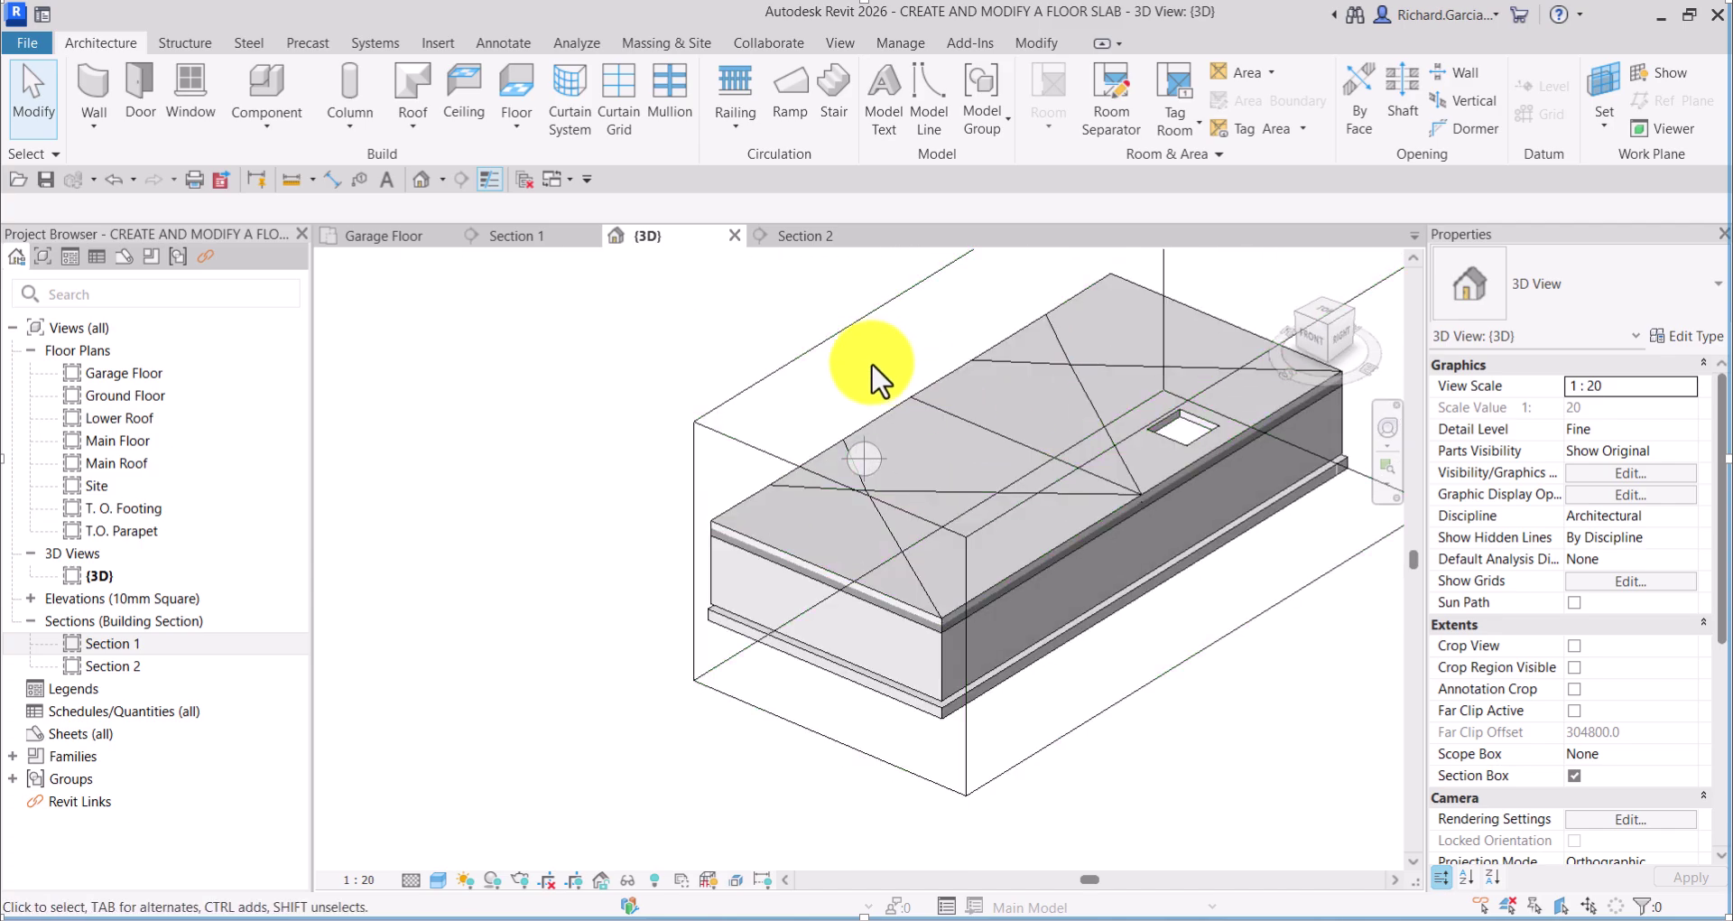
# Turn off the 3D view's section box and examine the slab opening together with the full garage and building.
pyautogui.click(1574, 774)
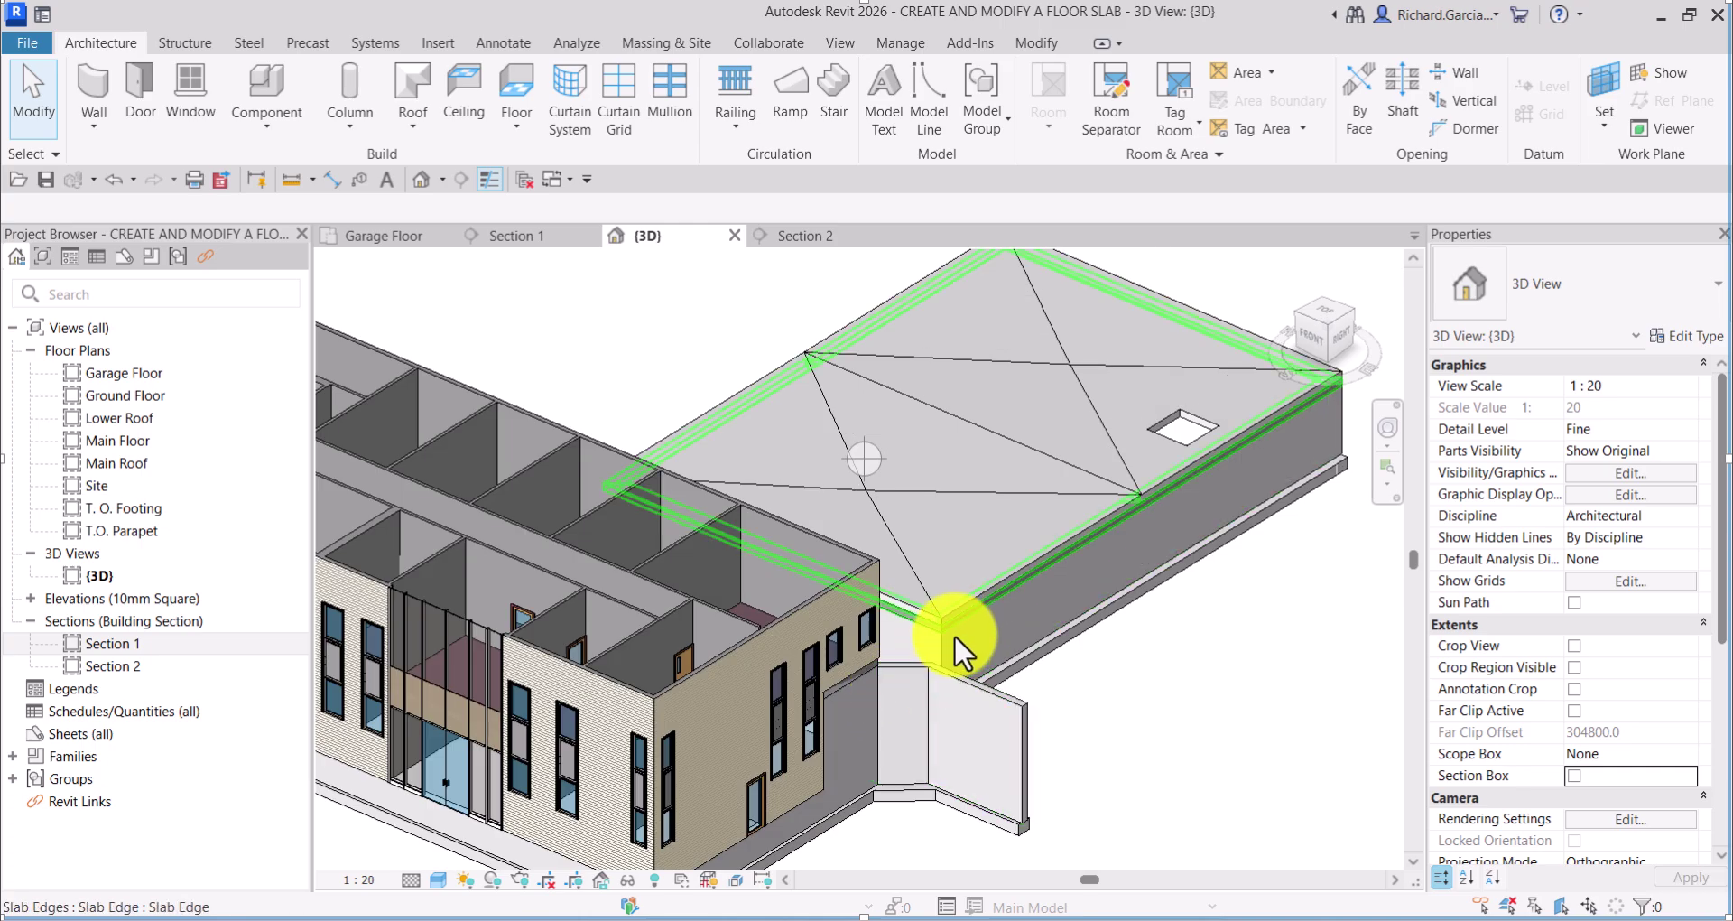
pyautogui.keyDown('shift'); pyautogui.moveTo(955, 634); pyautogui.dragTo(757, 724, button='middle'); pyautogui.keyUp('shift')
pyautogui.scroll(5, 1021, 518)
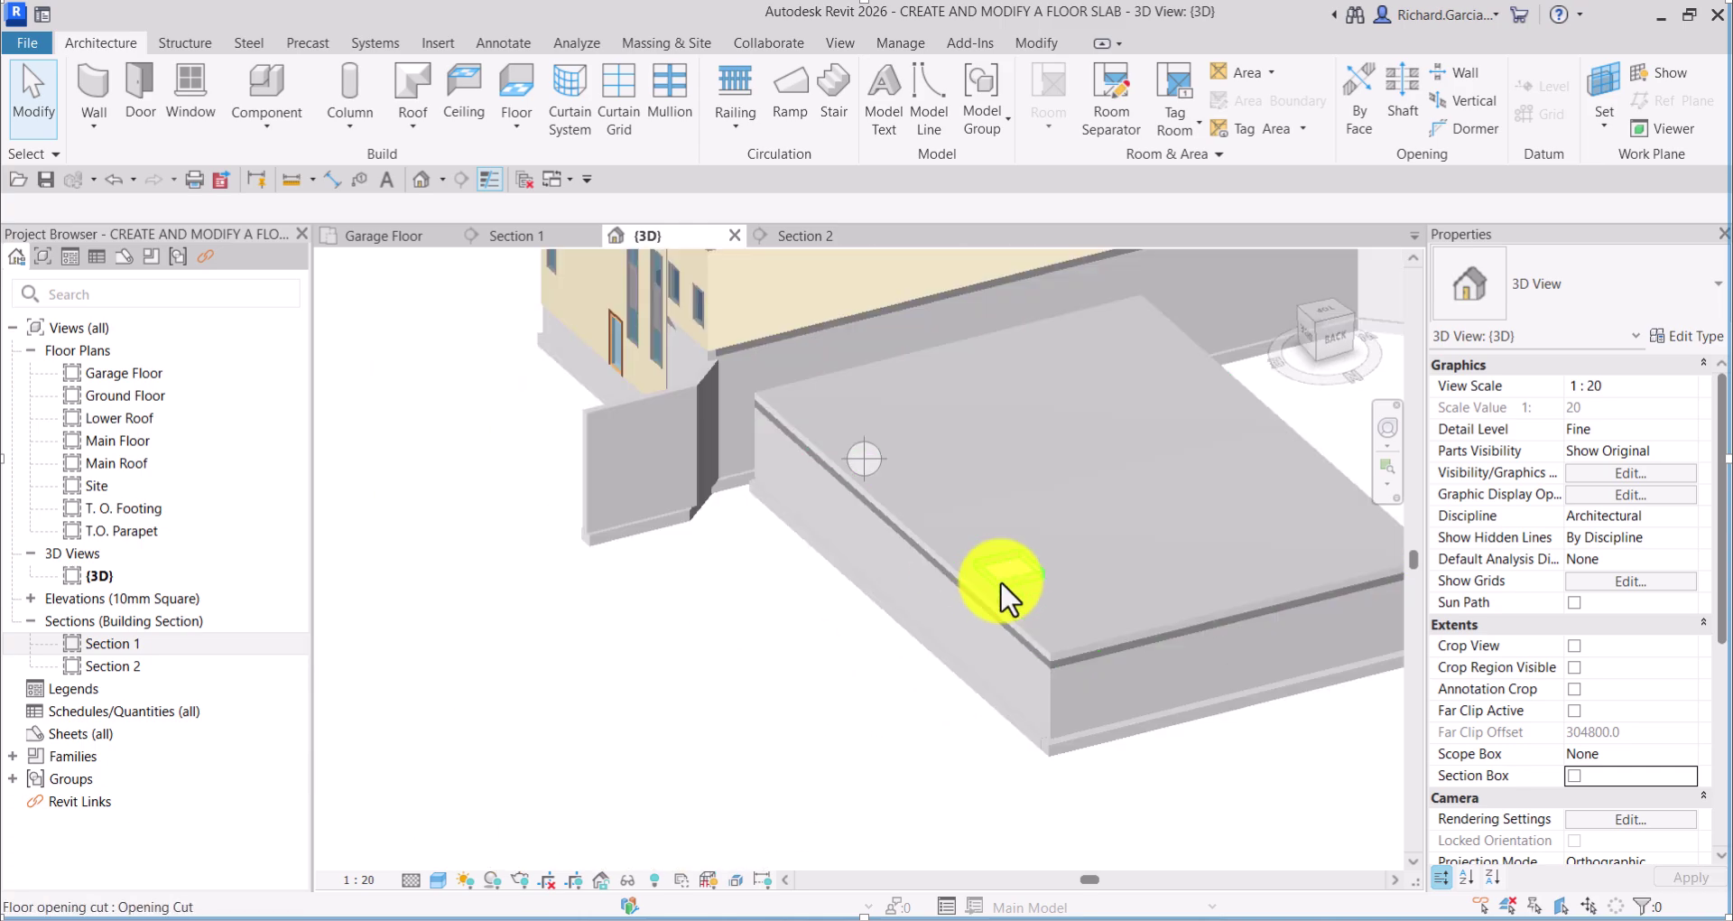
pyautogui.keyDown('shift'); pyautogui.moveTo(801, 555); pyautogui.dragTo(924, 417, button='middle'); pyautogui.keyUp('shift')
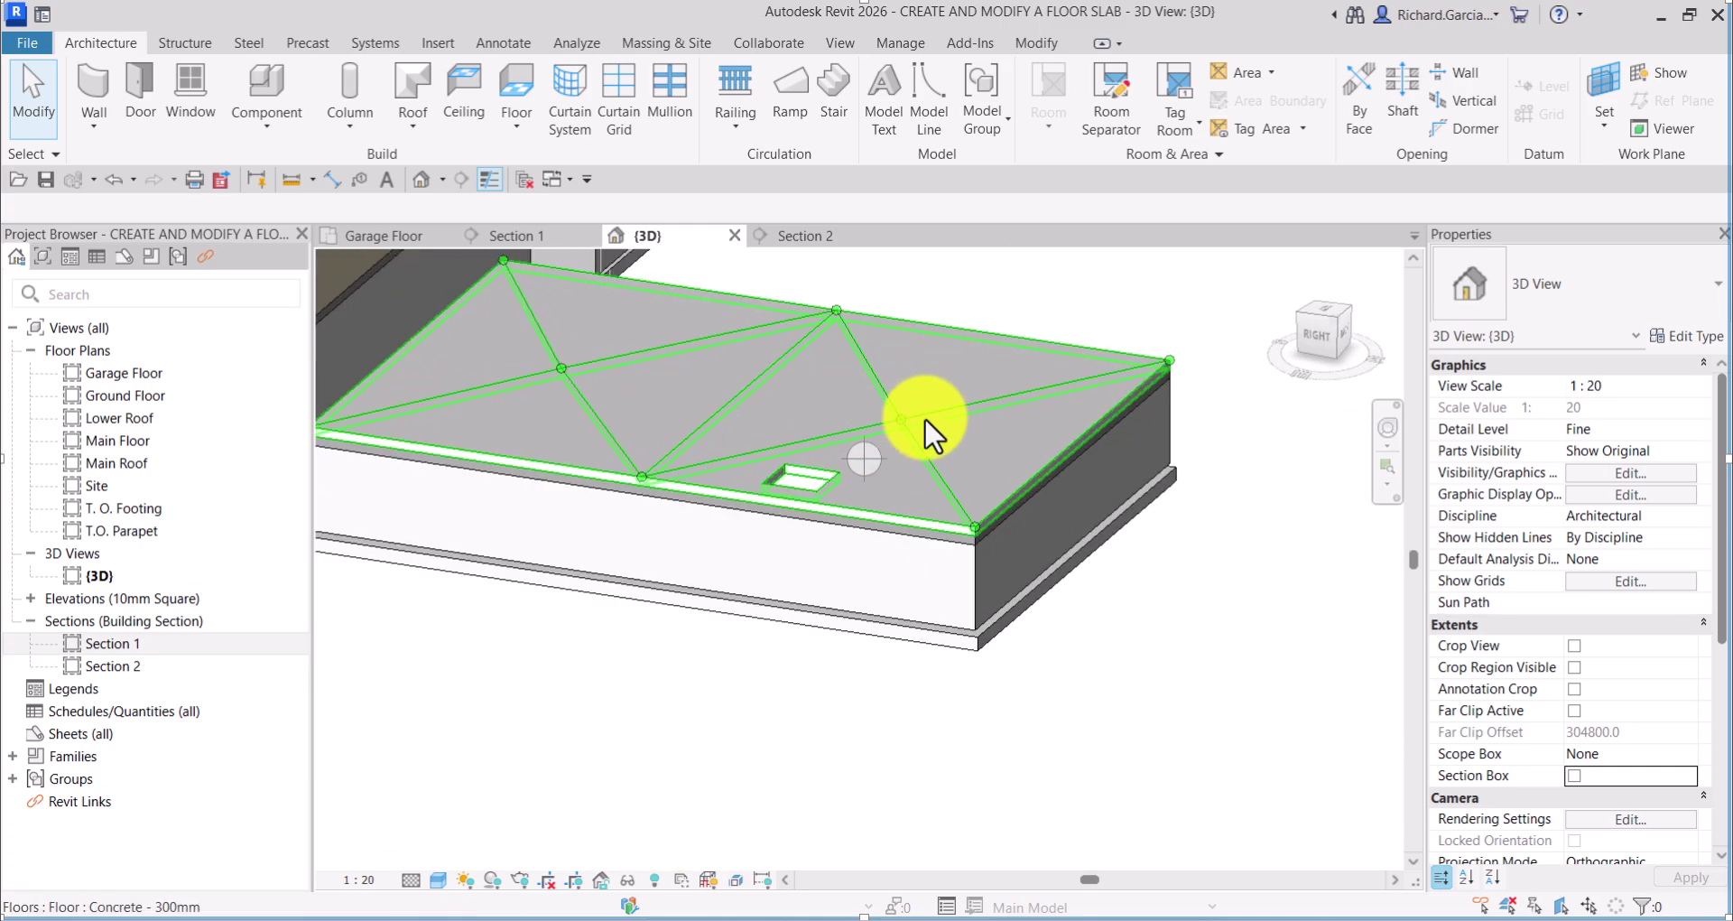
pyautogui.scroll(4, 919, 420)
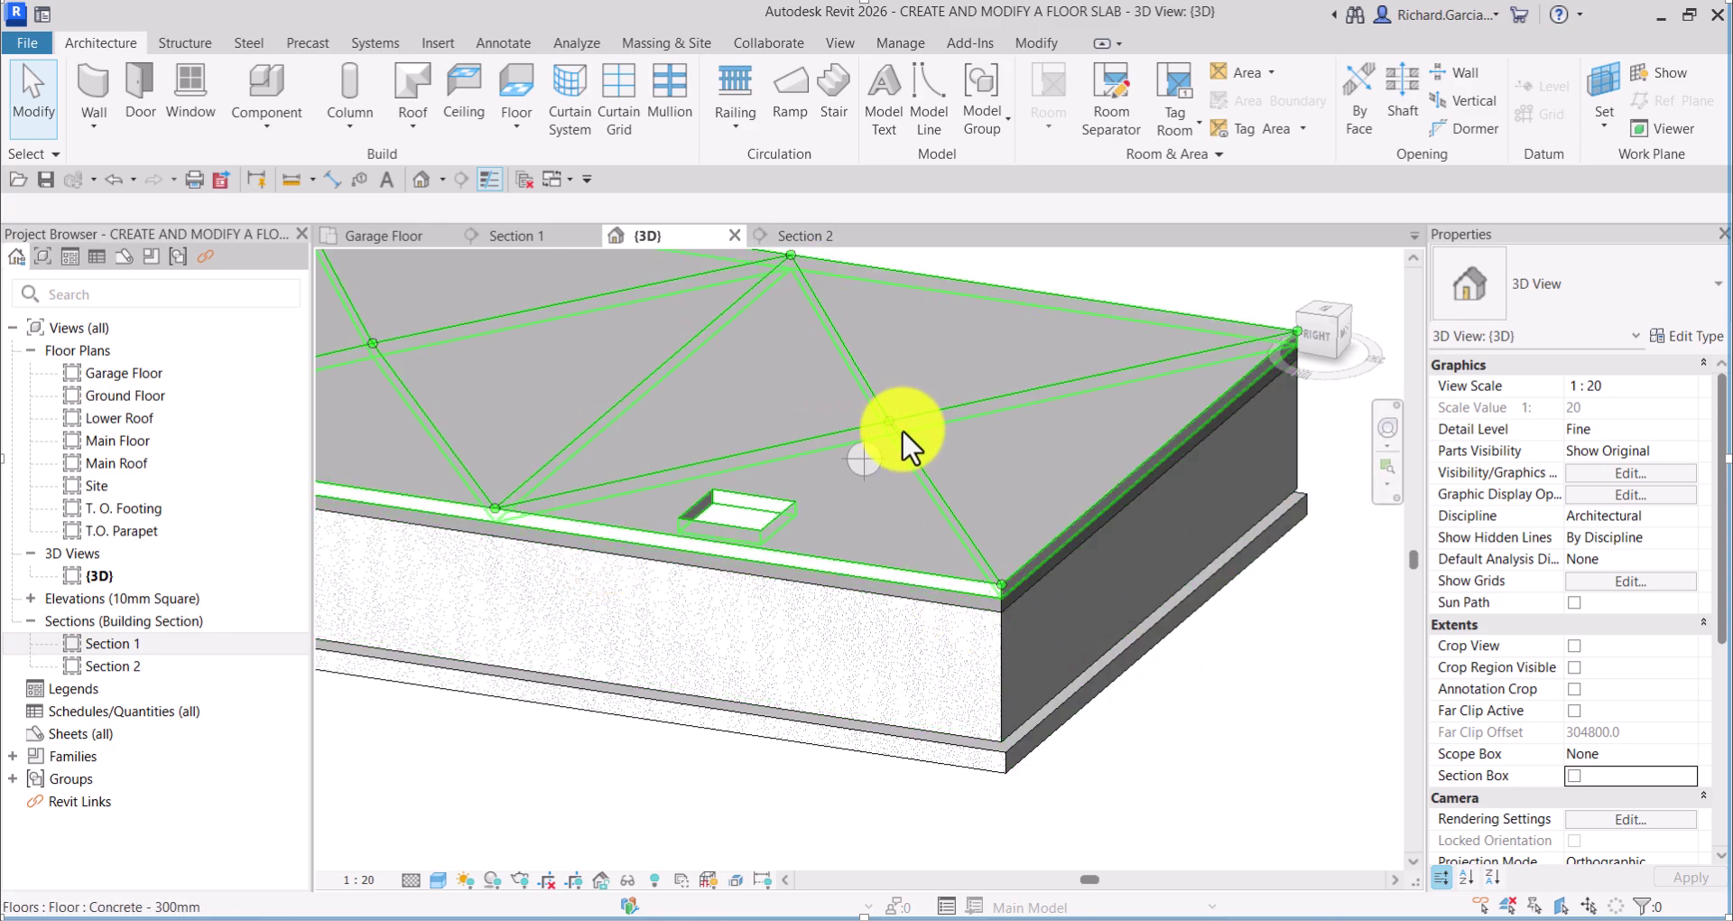
pyautogui.scroll(-1, 888, 425)
pyautogui.moveTo(887, 425); pyautogui.dragTo(1041, 506, button='middle')
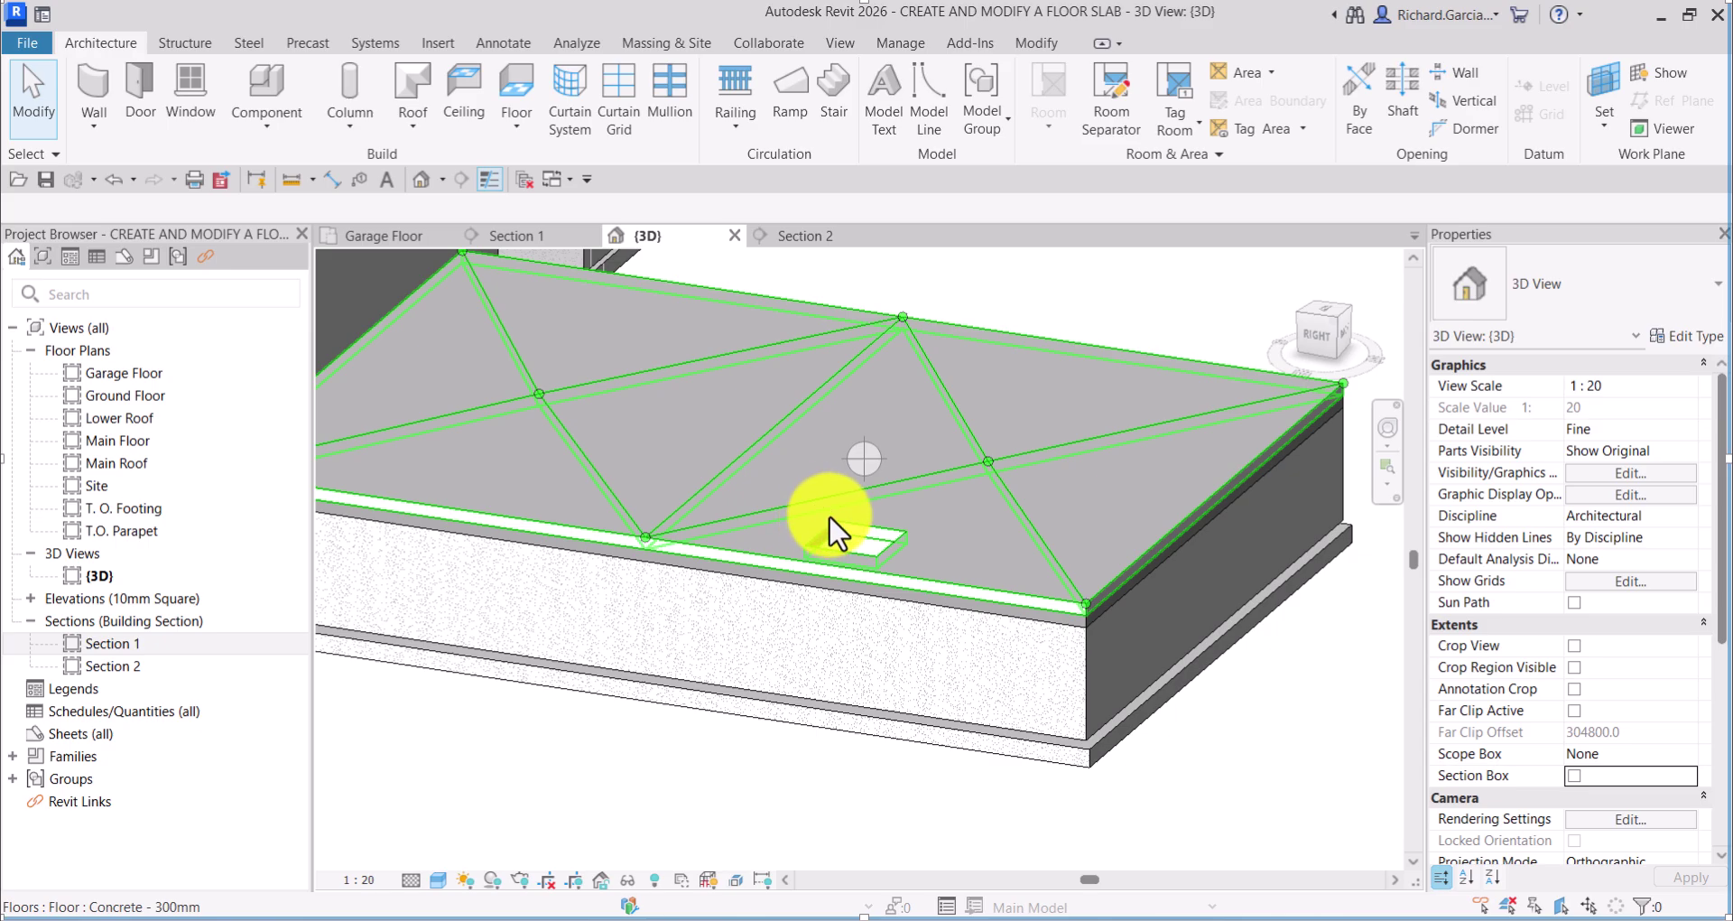
pyautogui.keyDown('shift'); pyautogui.moveTo(858, 545); pyautogui.dragTo(876, 610, button='middle'); pyautogui.keyUp('shift')
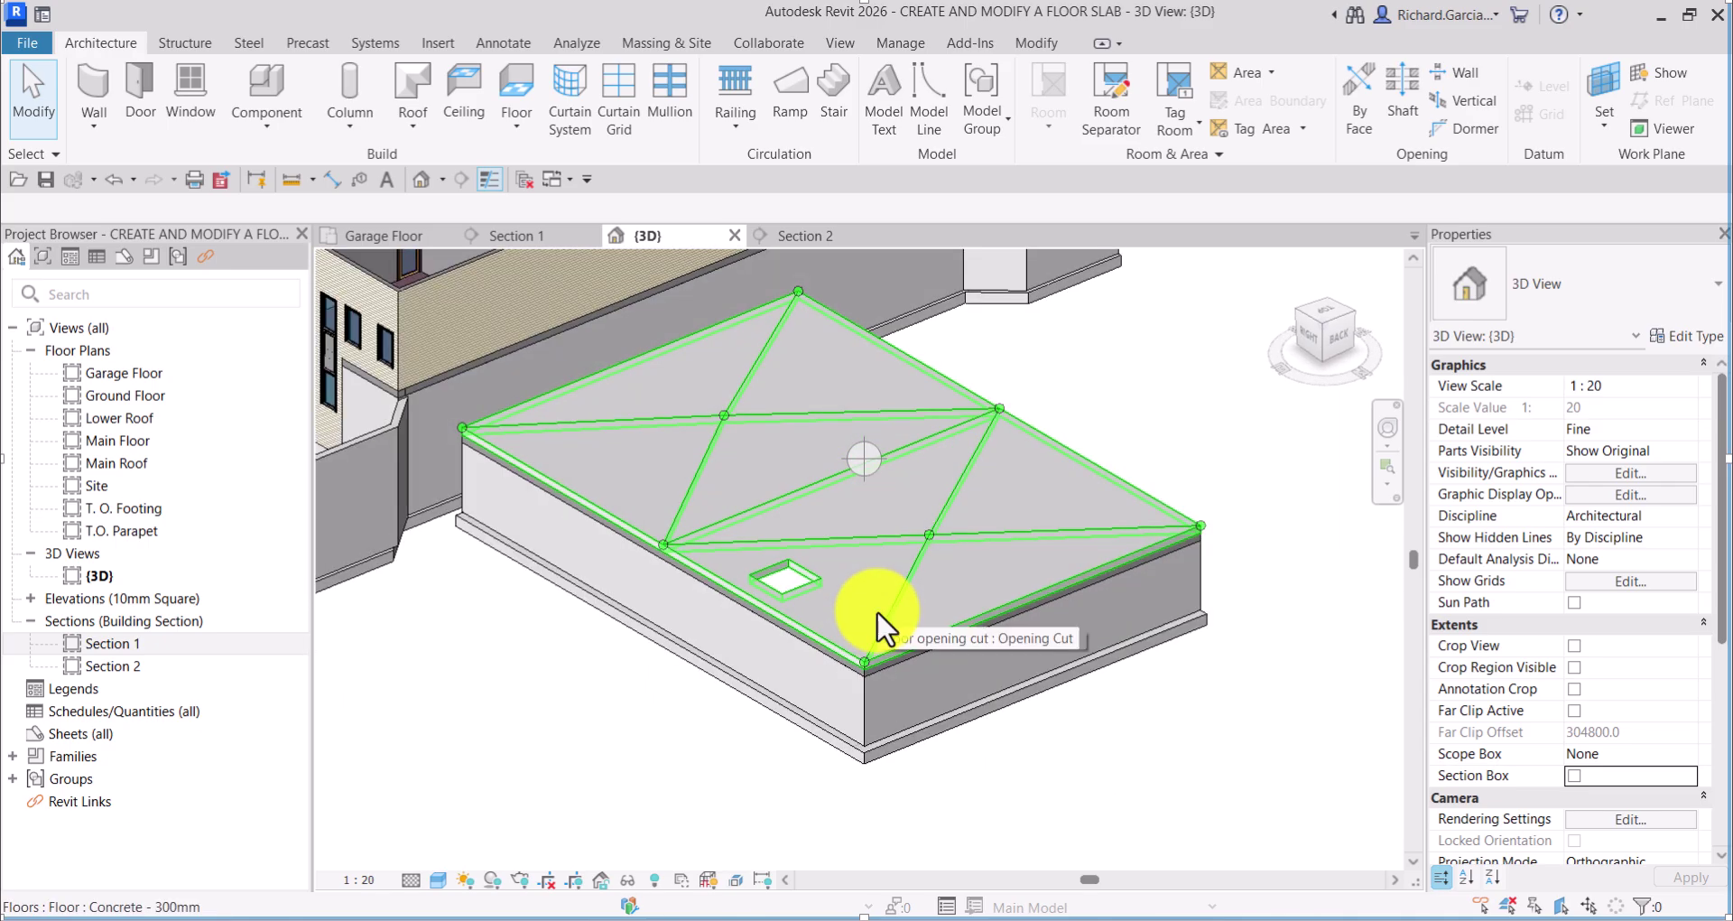